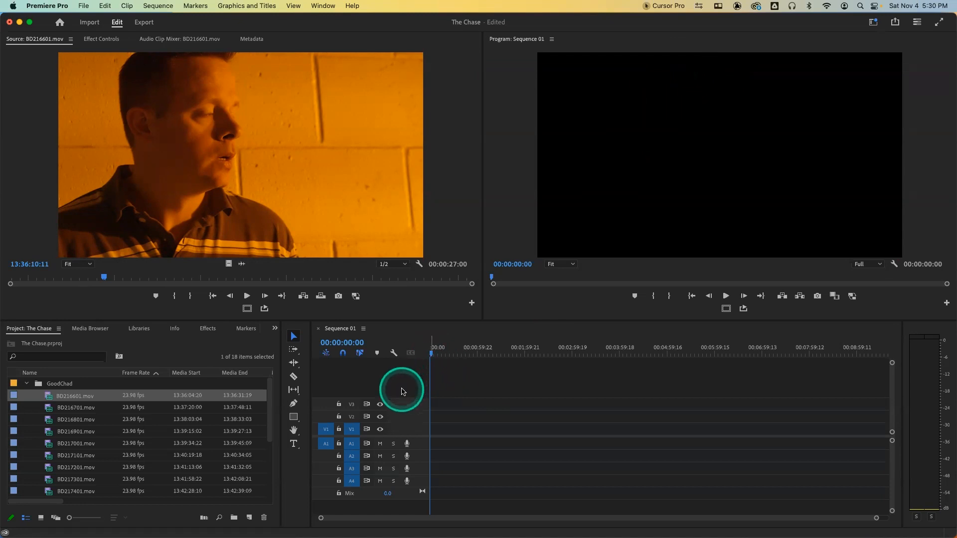
# - Mark in and out points around a roughly 4-second portion of source clip BD216601.mov, ending at 13:36:11:17
pyautogui.click(106, 278)
pyautogui.moveTo(107, 278)
pyautogui.mouseDown()
pyautogui.moveTo(177, 277)
pyautogui.moveTo(54, 277)
pyautogui.mouseUp()
pyautogui.press('i')
pyautogui.press('i')
pyautogui.press('space')
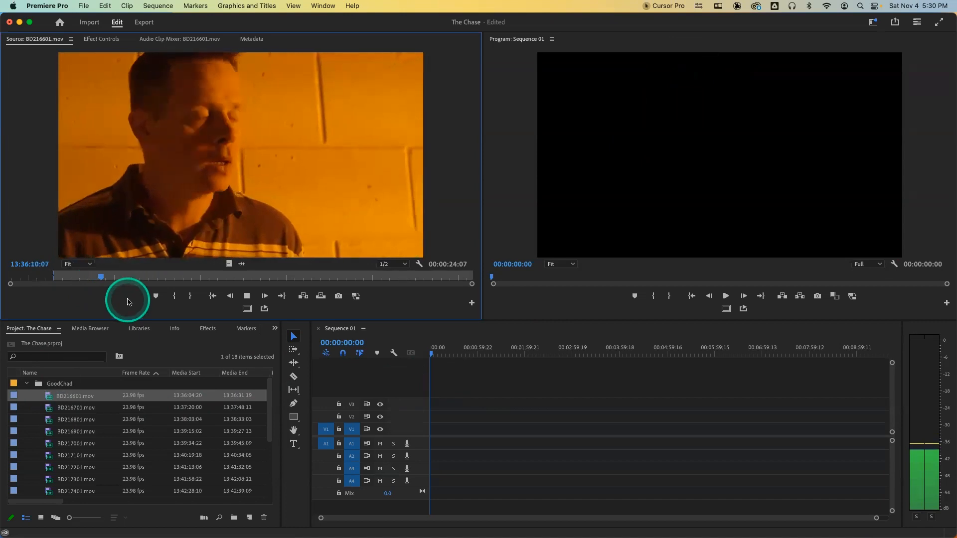
pyautogui.press('space')
pyautogui.press('space')
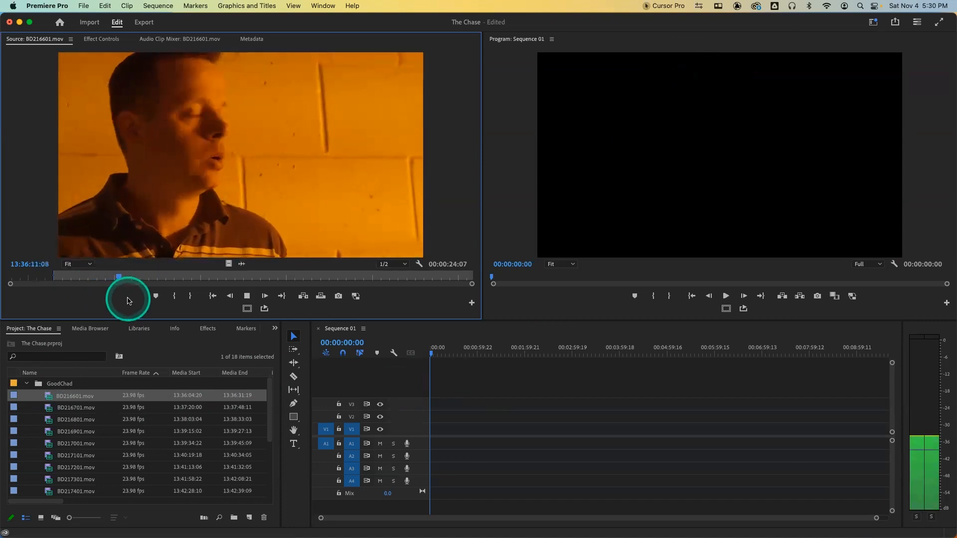
pyautogui.press('space')
pyautogui.press('o')
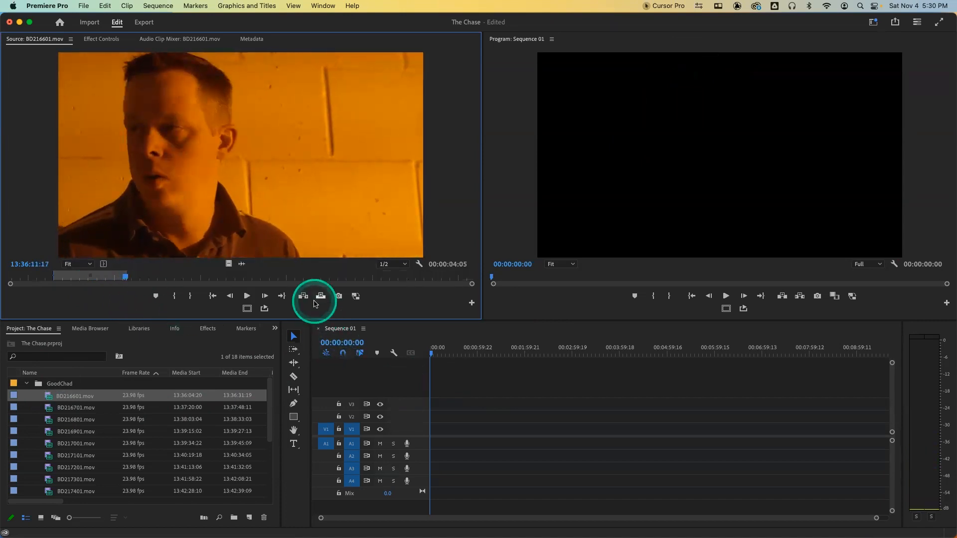
# - Insert the marked portion of BD216601.mov at the start of Sequence 01 and return the playhead to 00:00:00:00
pyautogui.click(305, 297)
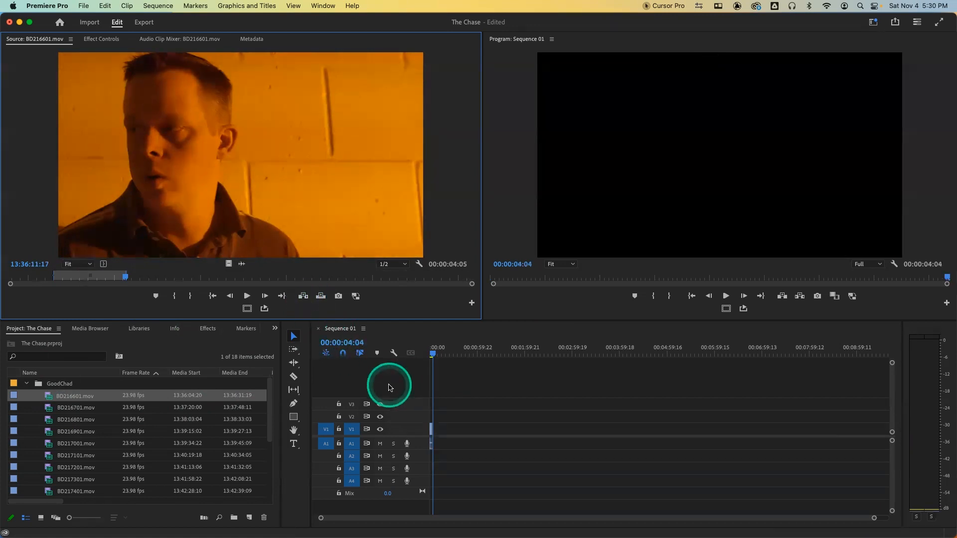
pyautogui.press('\\')
pyautogui.moveTo(481, 354); pyautogui.dragTo(400, 363)
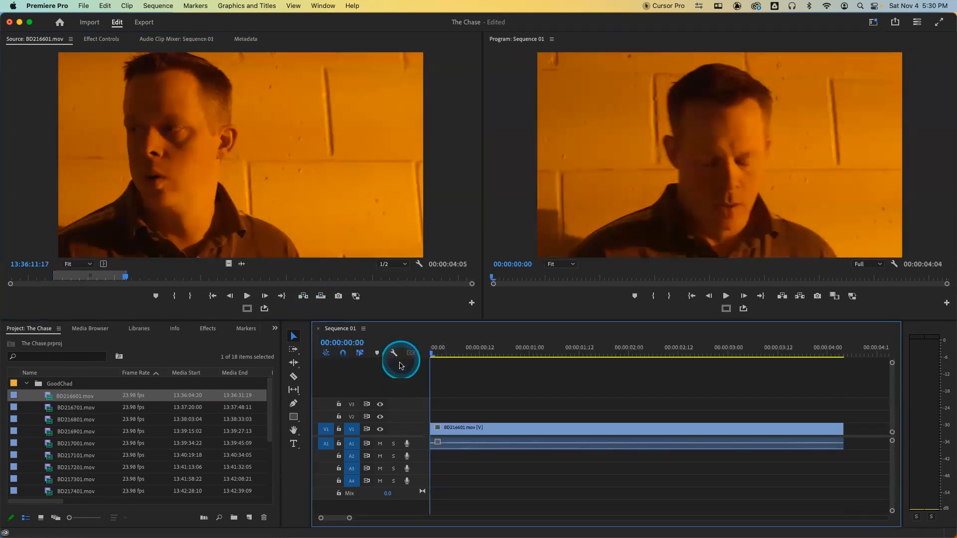
# - Locate and select Gaussian Blur among the Blur & Sharpen video effects
pyautogui.click(207, 331)
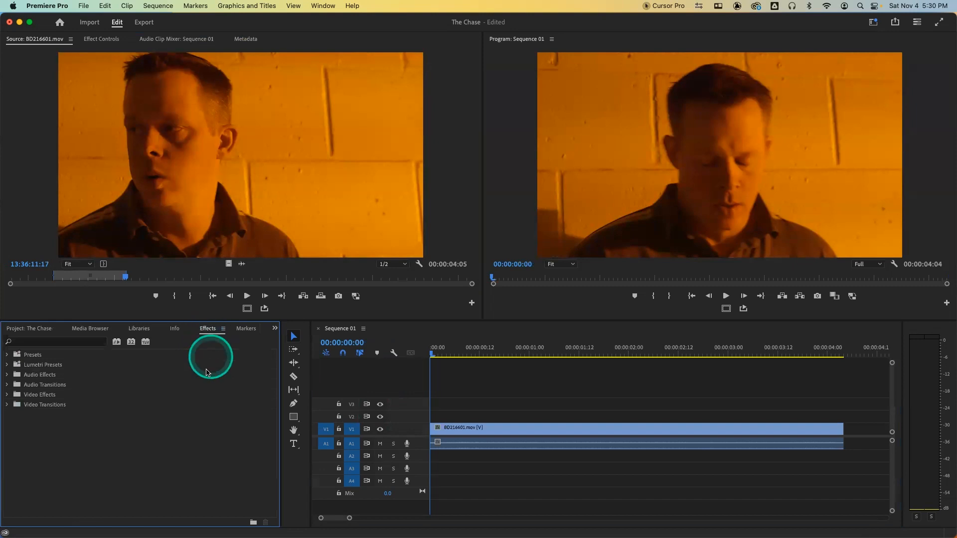
pyautogui.click(7, 406)
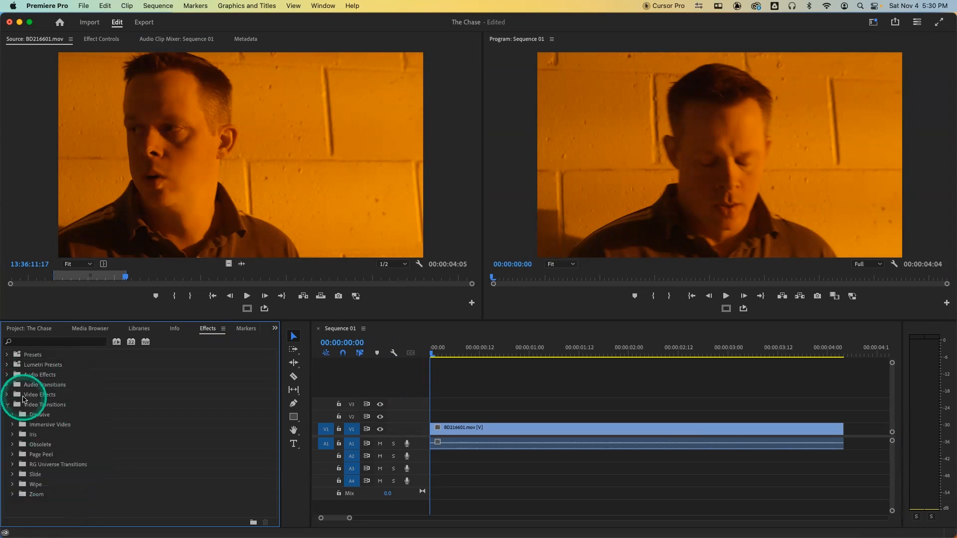
pyautogui.click(7, 397)
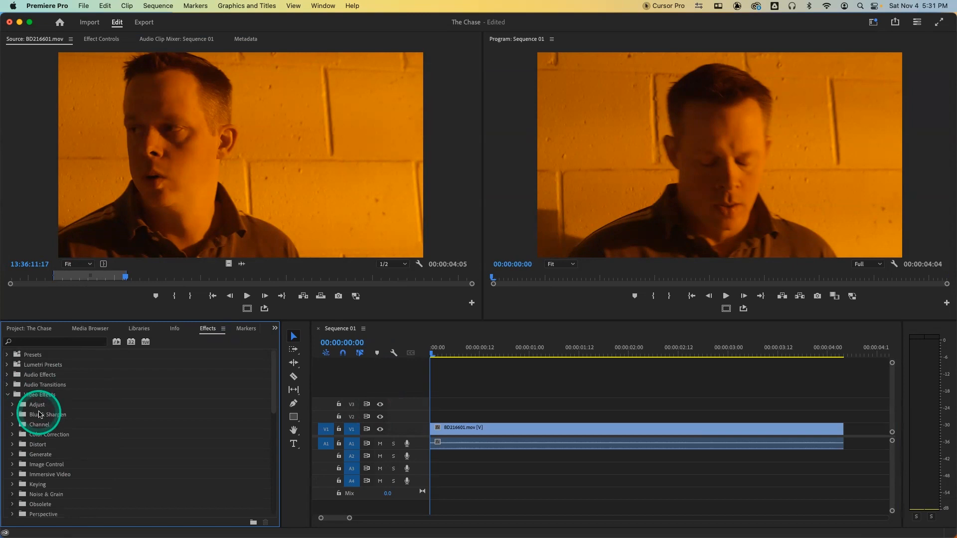
pyautogui.click(12, 415)
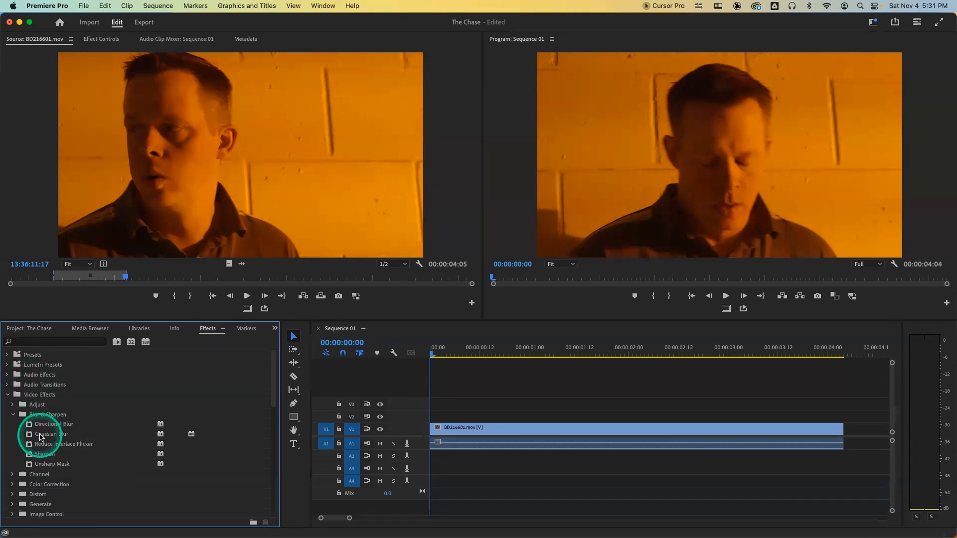
pyautogui.click(41, 437)
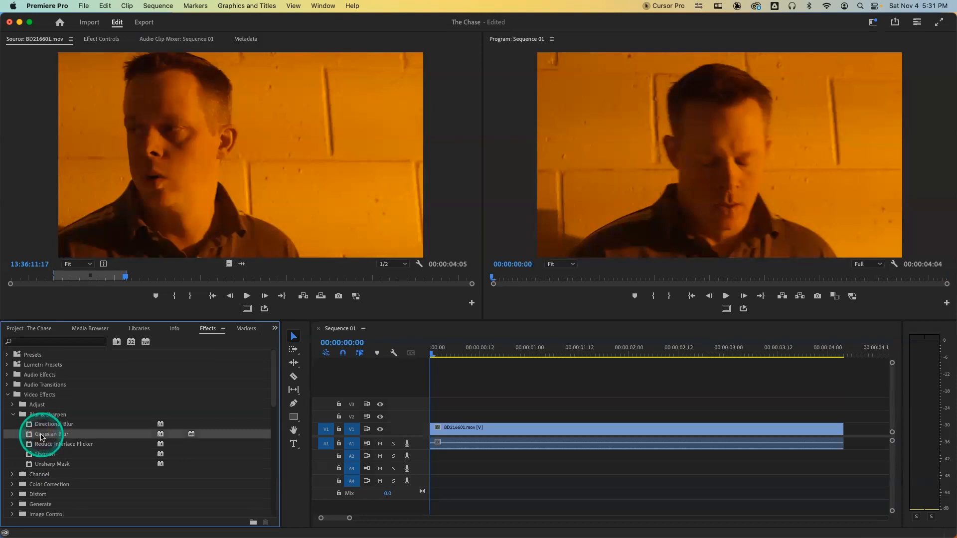
pyautogui.moveTo(42, 437); pyautogui.dragTo(210, 445)
pyautogui.moveTo(271, 458); pyautogui.dragTo(491, 427)
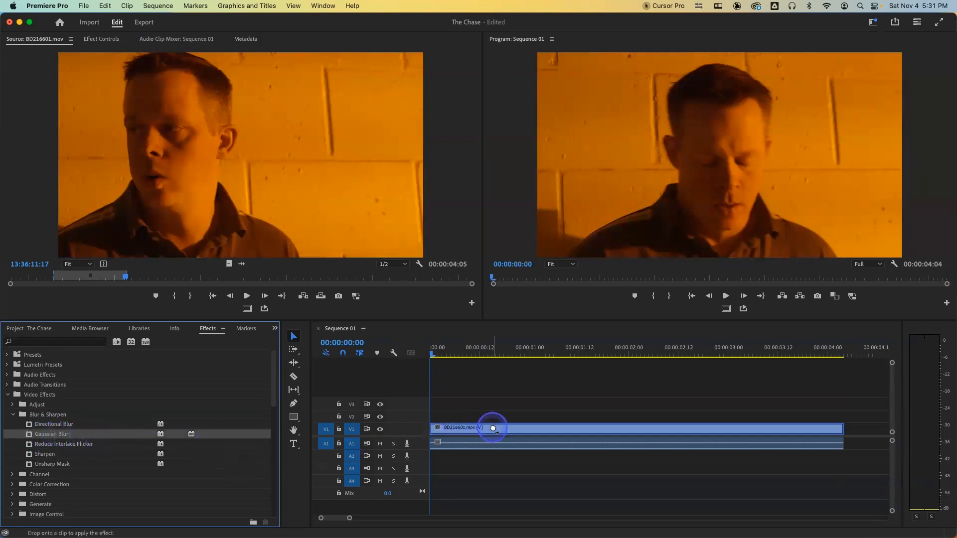
pyautogui.moveTo(459, 429); pyautogui.dragTo(459, 429)
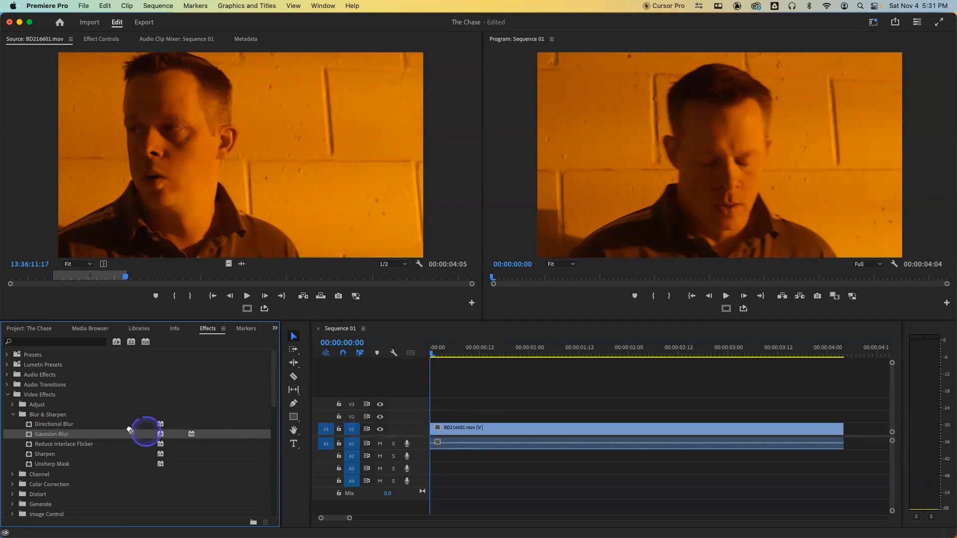
# - Apply the Gaussian Blur effect to the BD216601.mov clip in the sequence, with its effect settings shown
pyautogui.click(505, 429)
pyautogui.click(100, 40)
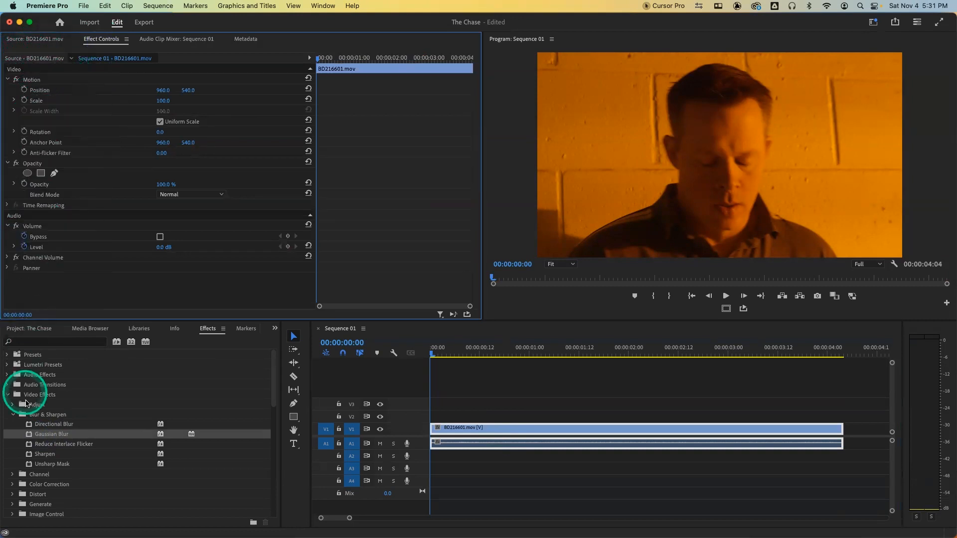
pyautogui.moveTo(37, 437); pyautogui.dragTo(37, 280)
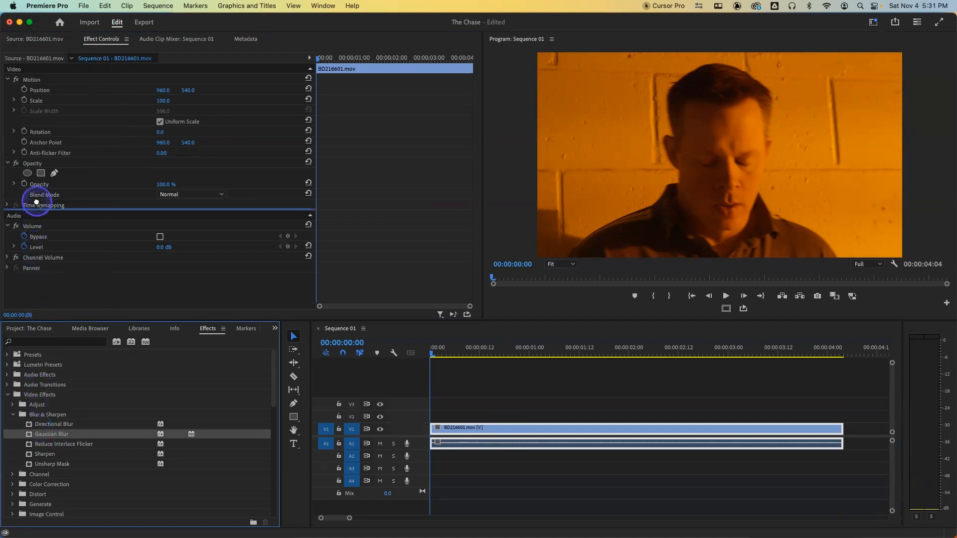
pyautogui.moveTo(38, 215); pyautogui.dragTo(39, 216)
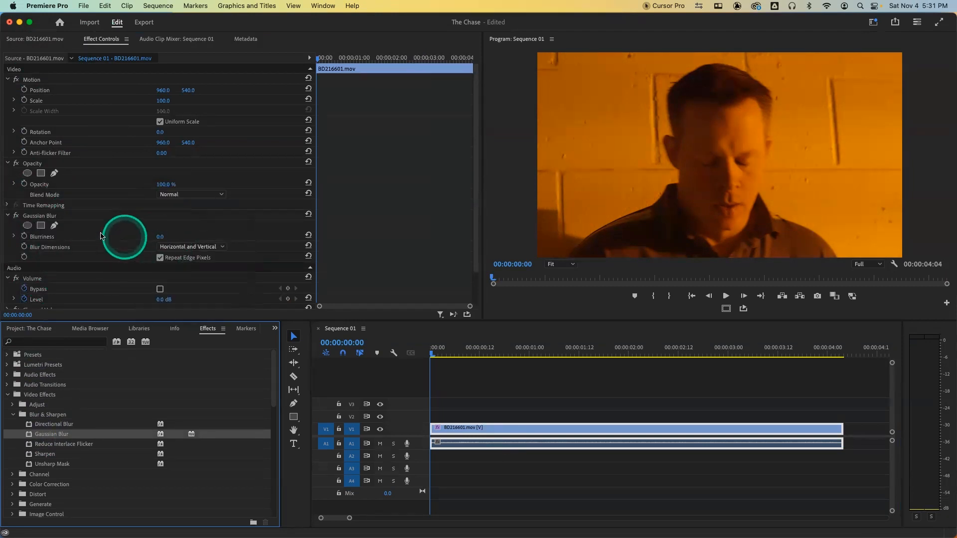
# - Turn off Repeat Edge Pixels for the Gaussian Blur and set Blurriness to 150
pyautogui.click(159, 258)
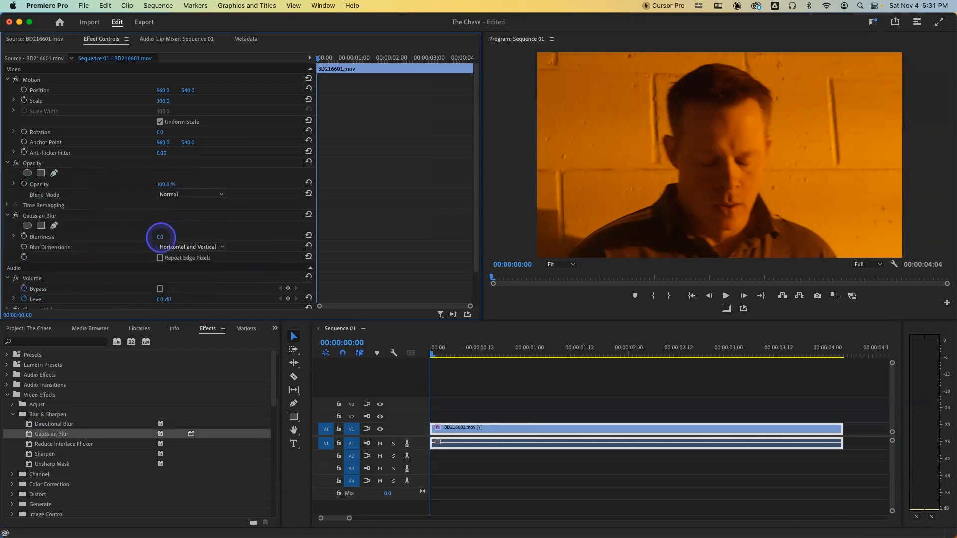
pyautogui.moveTo(160, 237); pyautogui.dragTo(160, 237)
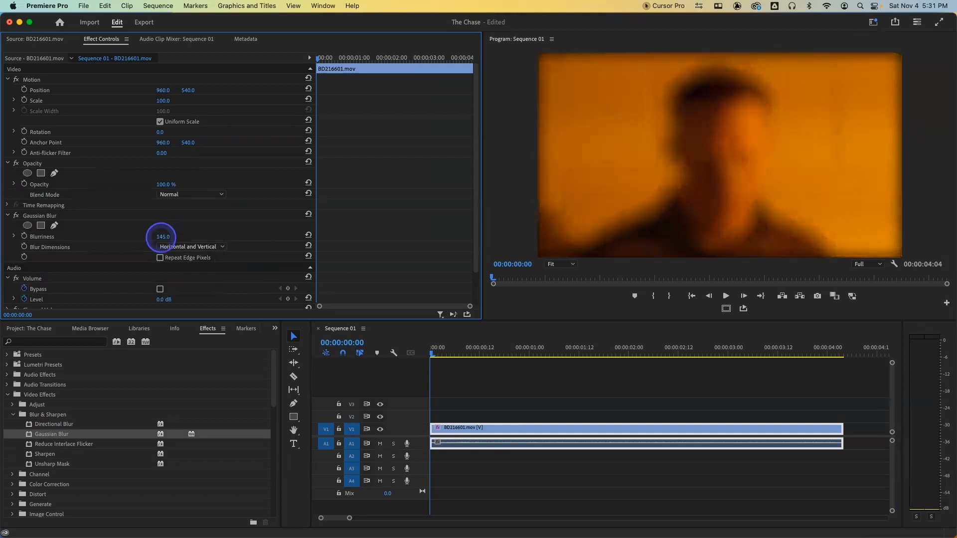
pyautogui.click(166, 237)
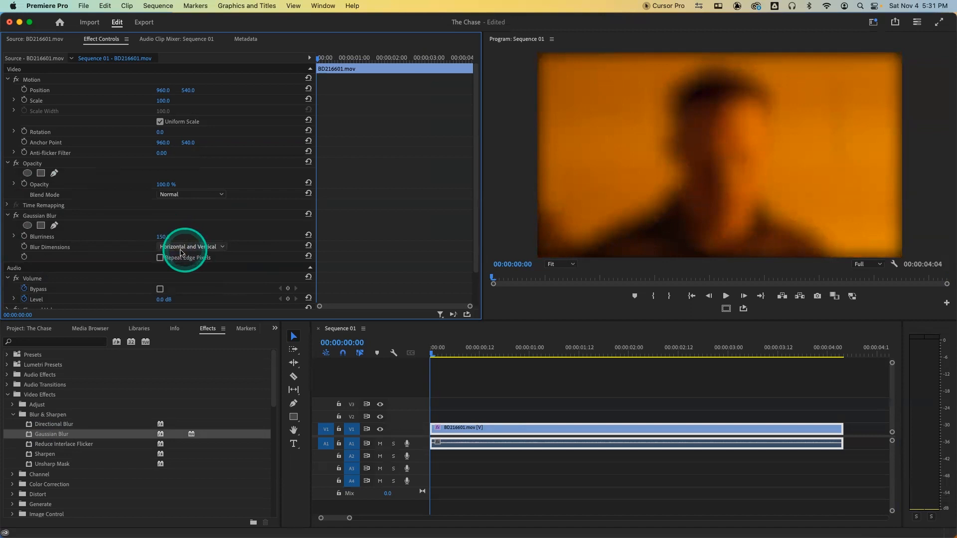
# - Compare the Horizontal and Vertical options for Blur Dimensions, and restore Horizontal and Vertical
pyautogui.click(164, 247)
pyautogui.click(183, 267)
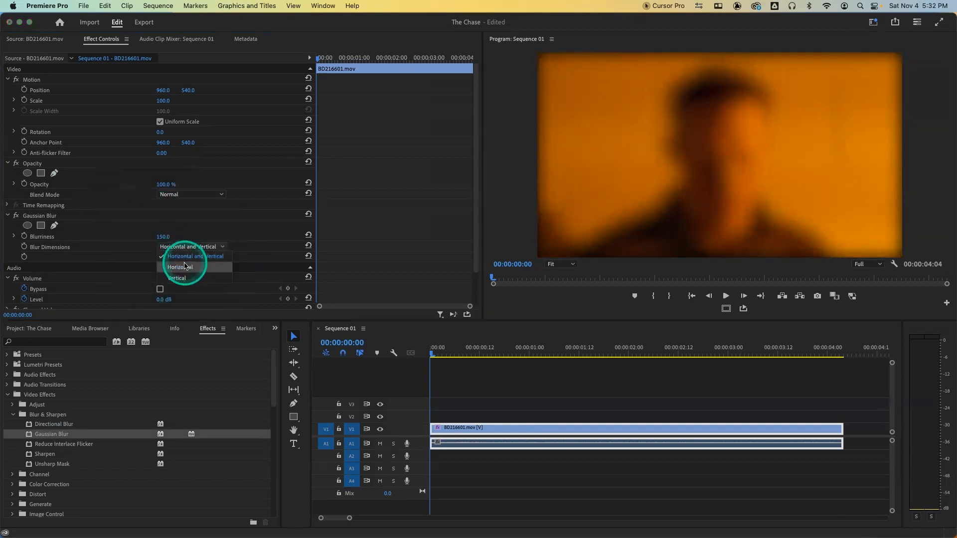
pyautogui.click(181, 248)
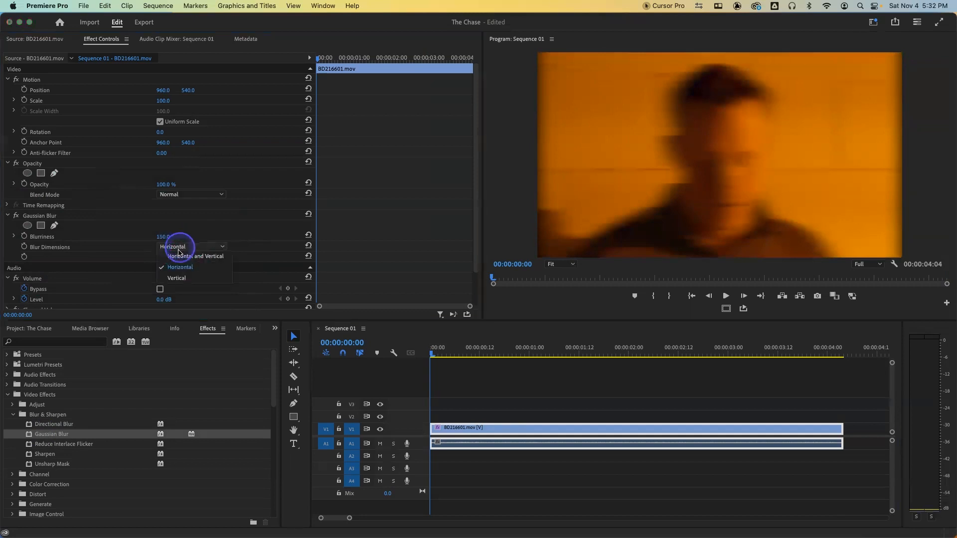
pyautogui.click(179, 277)
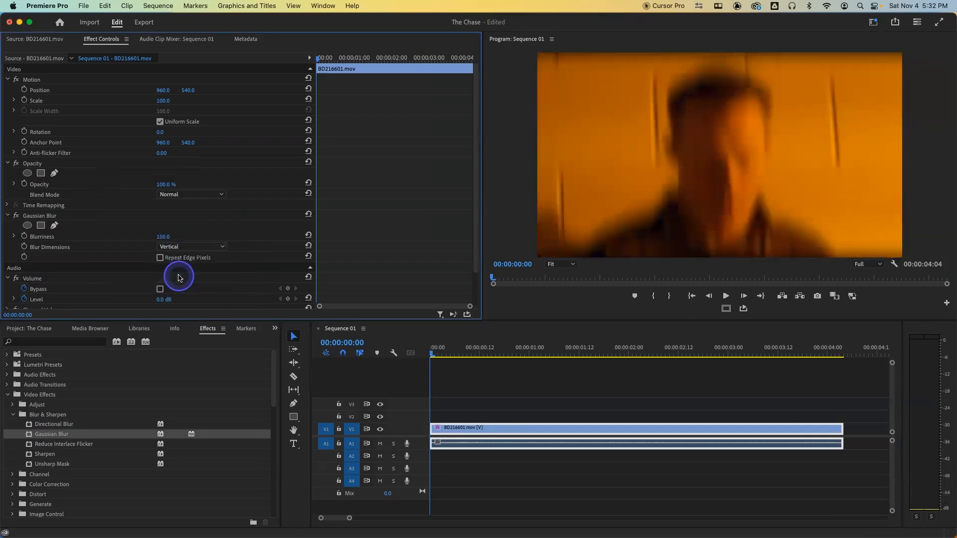
pyautogui.click(179, 247)
pyautogui.click(184, 258)
pyautogui.click(197, 247)
pyautogui.click(198, 270)
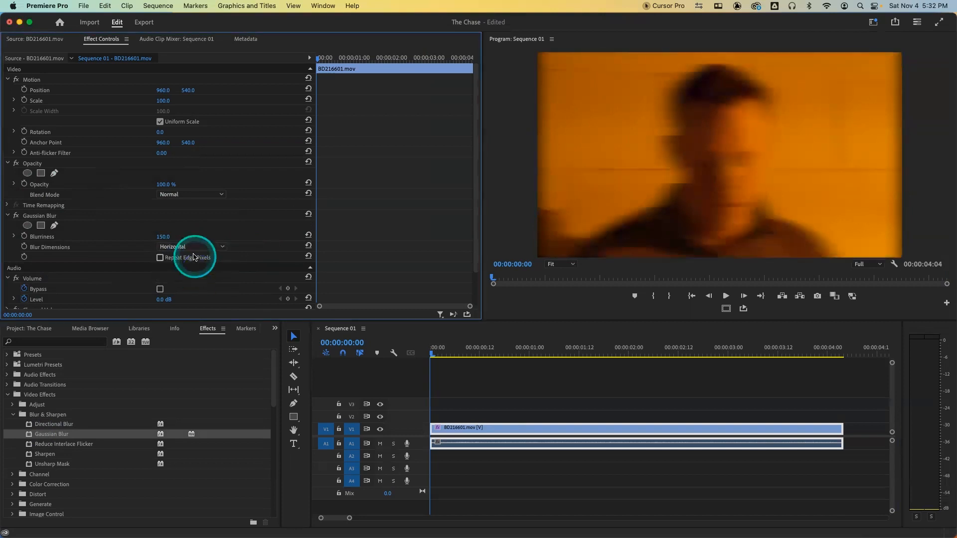
pyautogui.click(189, 248)
pyautogui.click(190, 258)
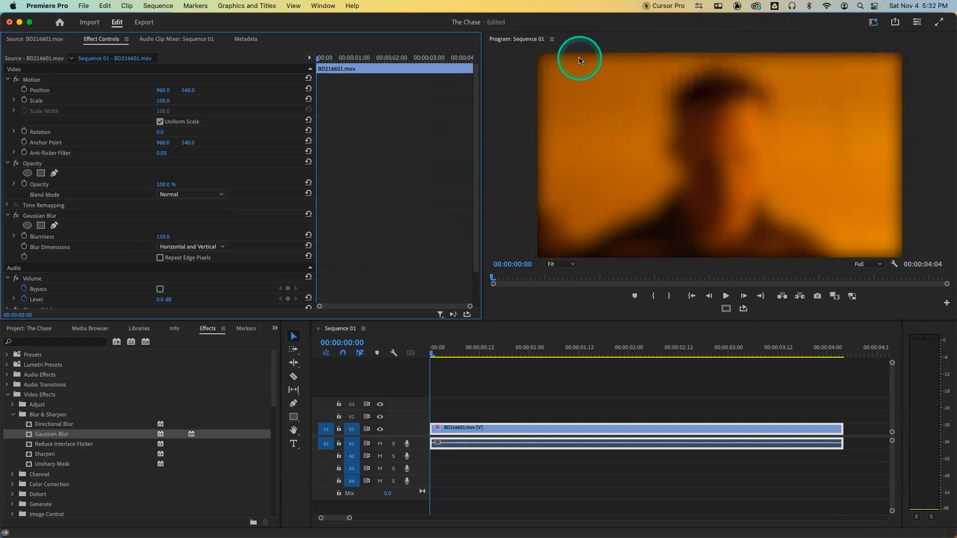
# - Compare the Gaussian Blur with Repeat Edge Pixels on and off, leaving the option enabled
pyautogui.click(160, 258)
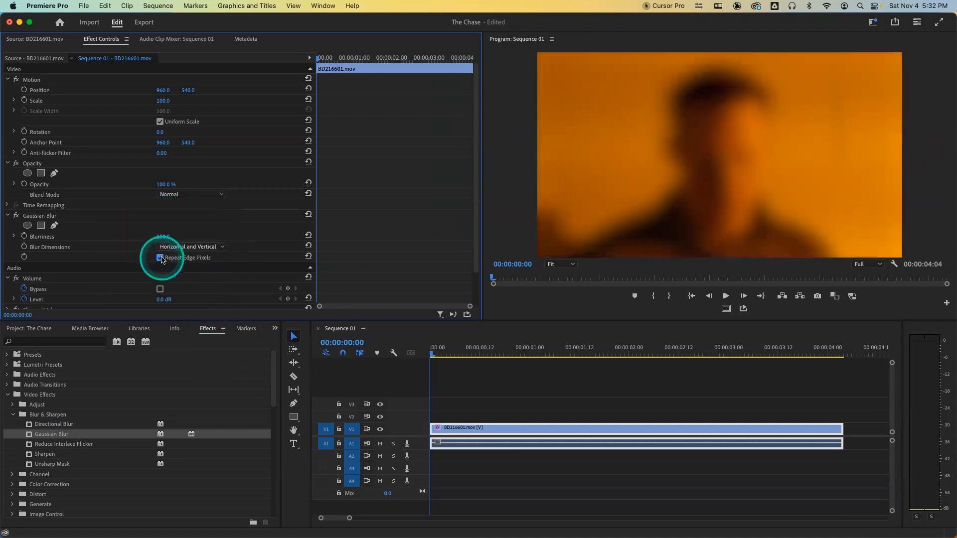
pyautogui.click(160, 258)
pyautogui.click(160, 259)
pyautogui.click(160, 258)
pyautogui.click(160, 258)
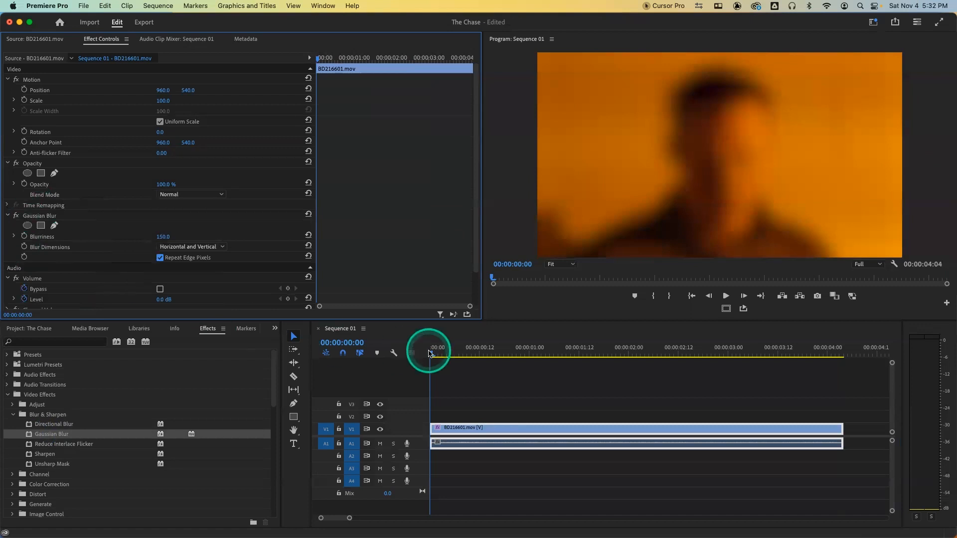
# - Try keyframing Blurriness from 150 at the sequence start to 0 at 00:00:00:12, and undo the keyframes
pyautogui.click(480, 355)
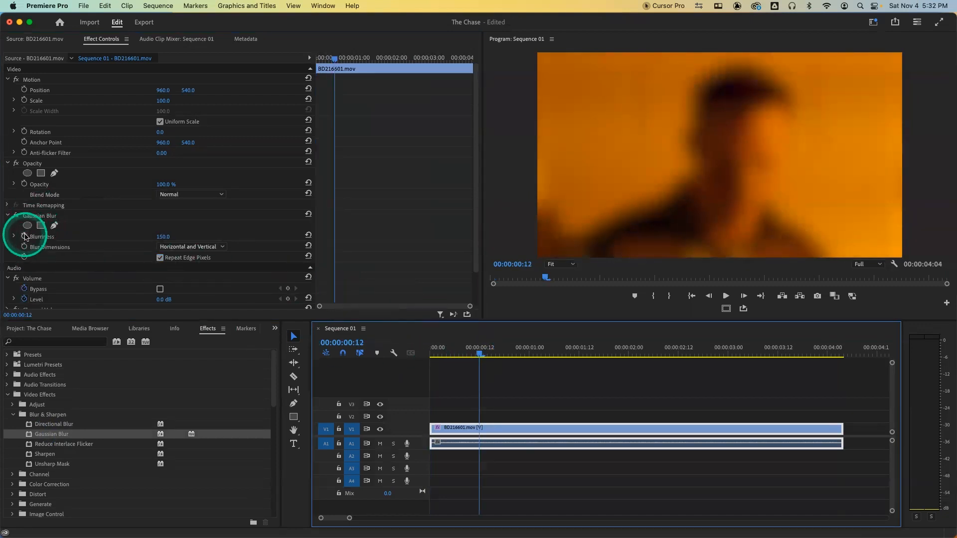
pyautogui.moveTo(478, 354); pyautogui.dragTo(400, 351)
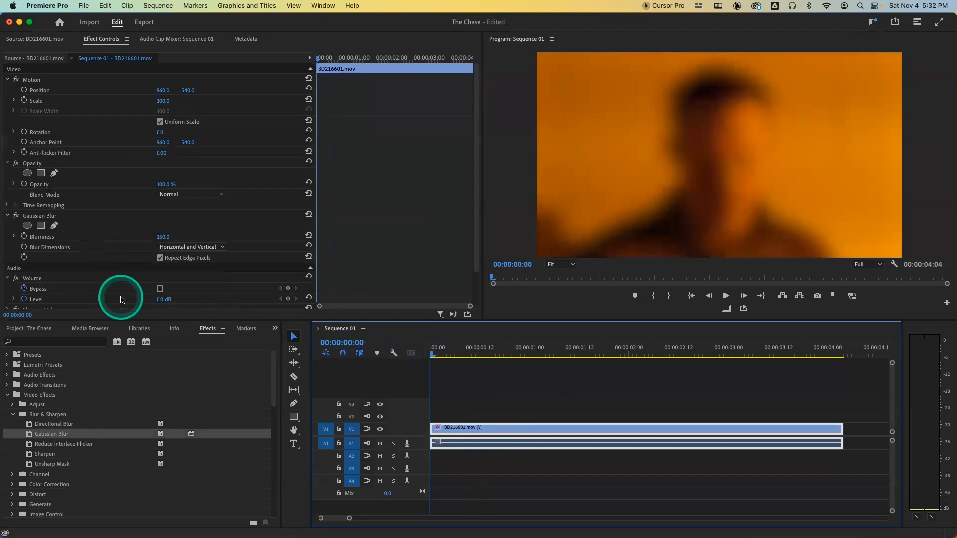
pyautogui.click(24, 236)
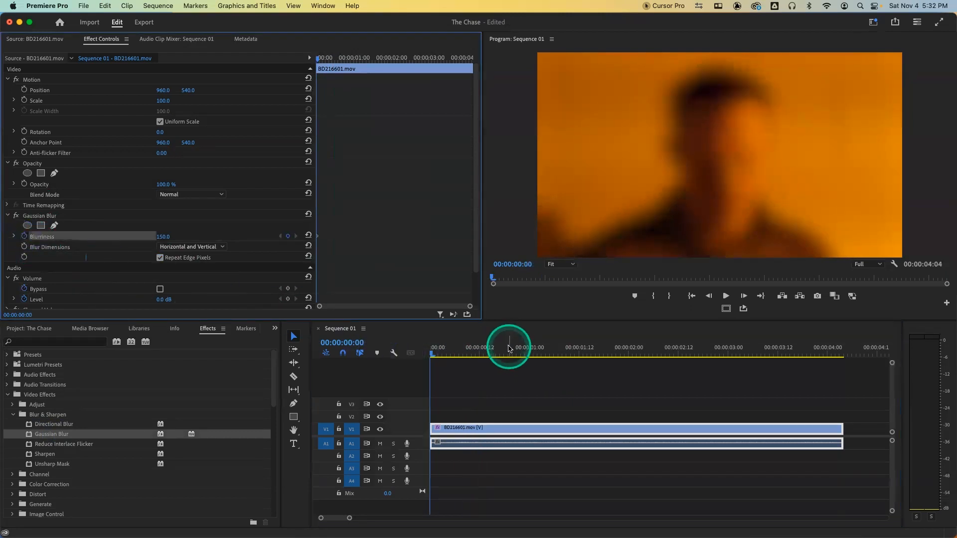
pyautogui.click(479, 349)
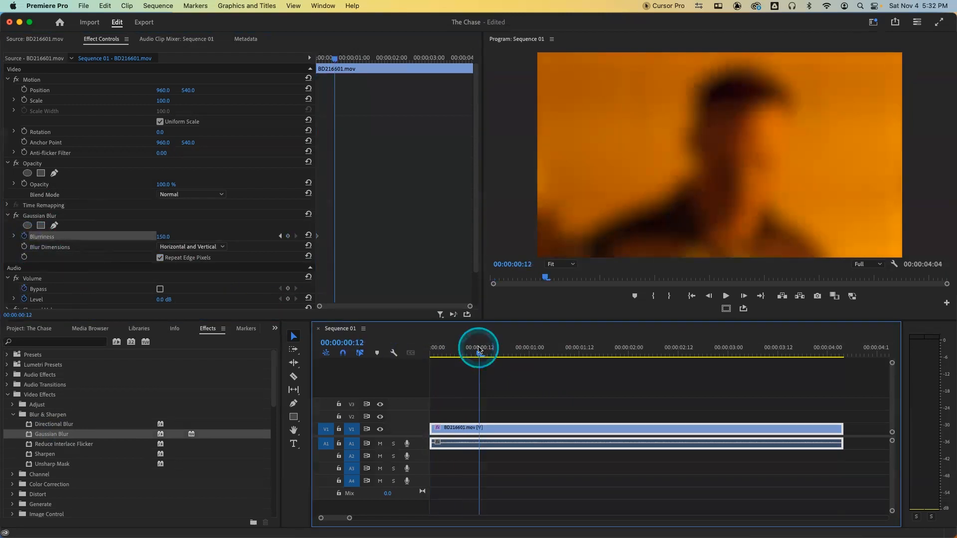
pyautogui.click(163, 237)
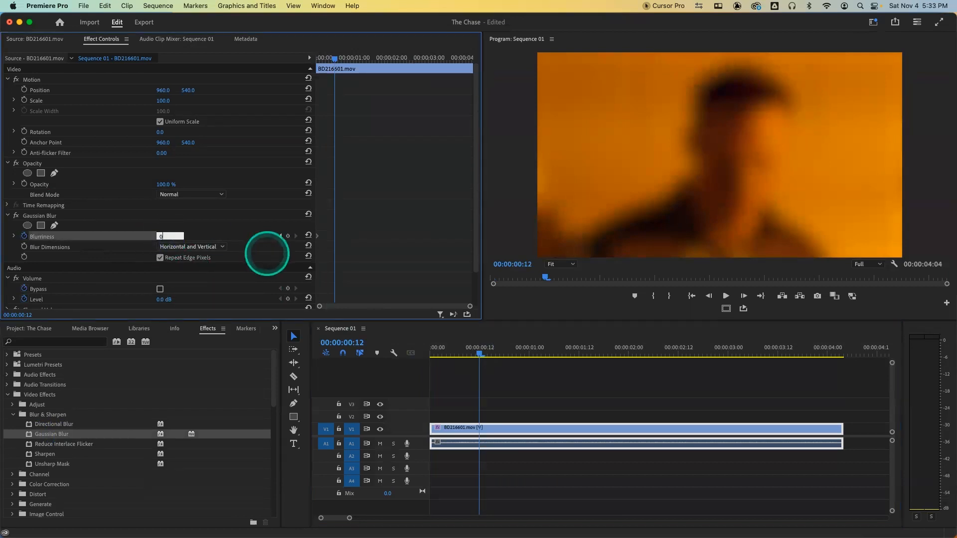
pyautogui.press('Return')
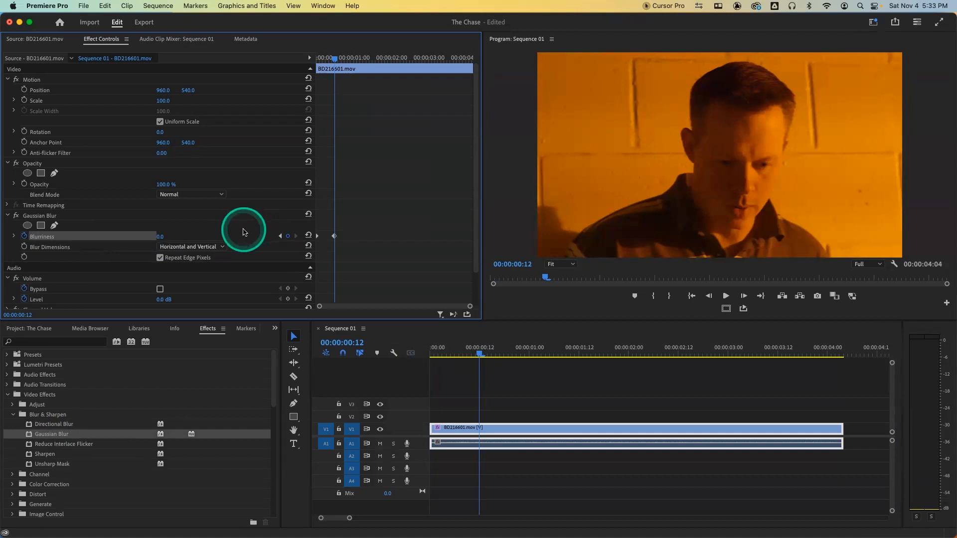
pyautogui.press('super+z')
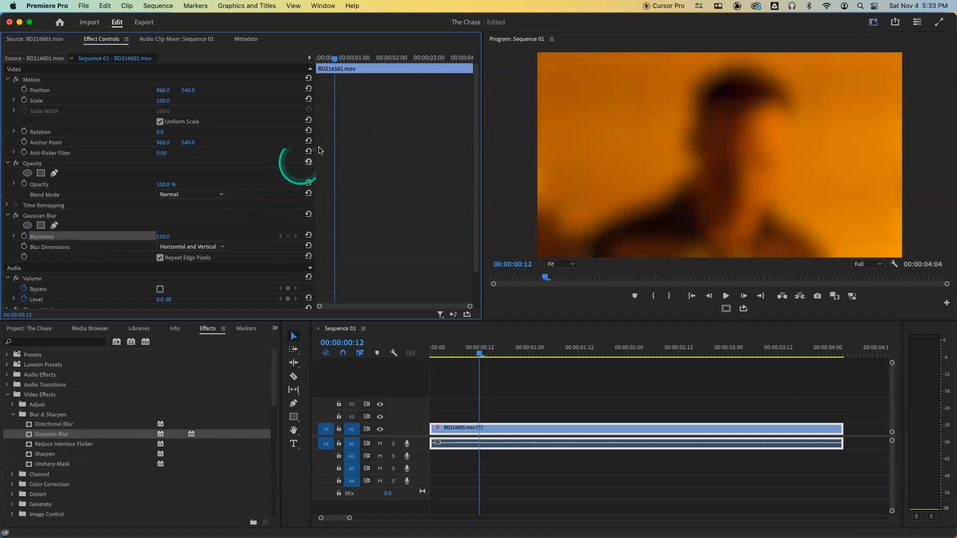
# - Keyframe the Gaussian Blur's Blurriness from 150 at the sequence start to 0 at 00:00:00:12
pyautogui.click(319, 58)
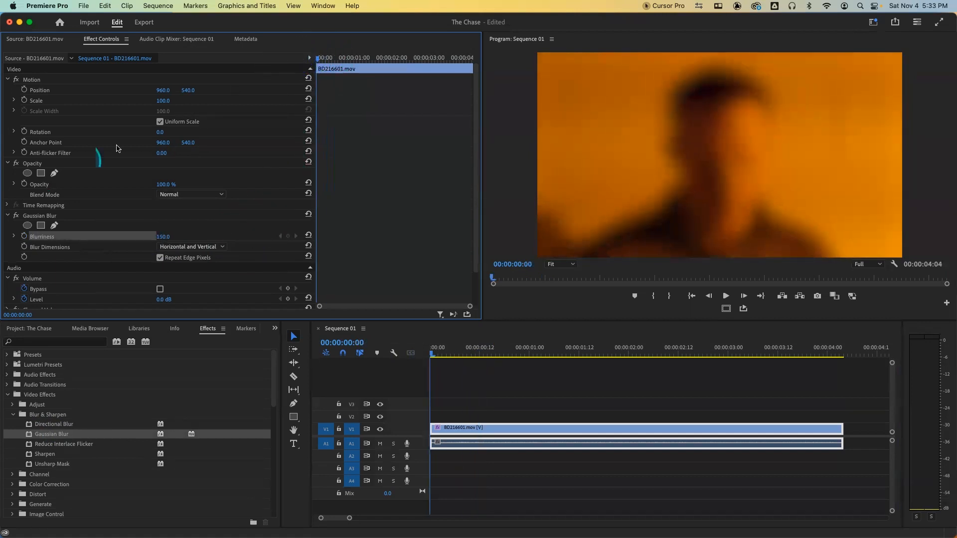
pyautogui.click(24, 236)
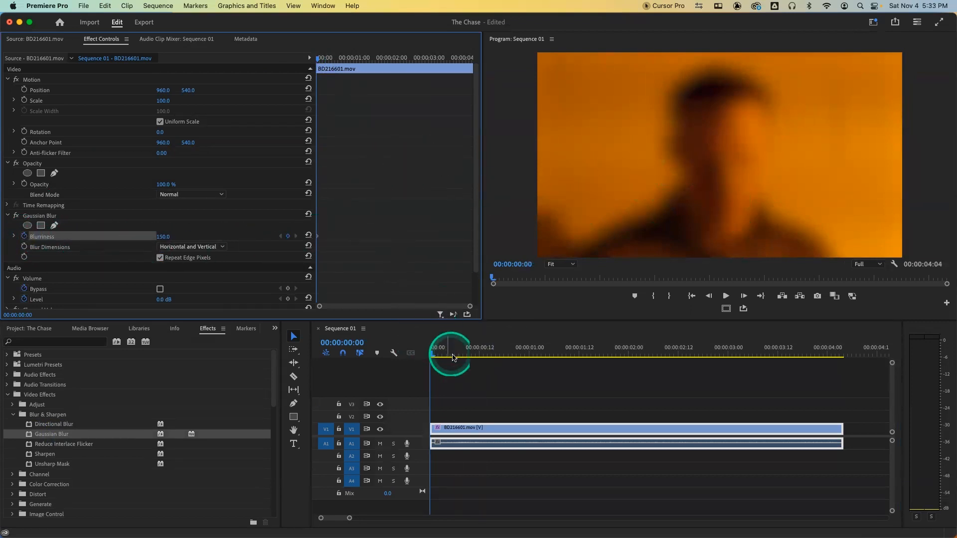
pyautogui.click(479, 350)
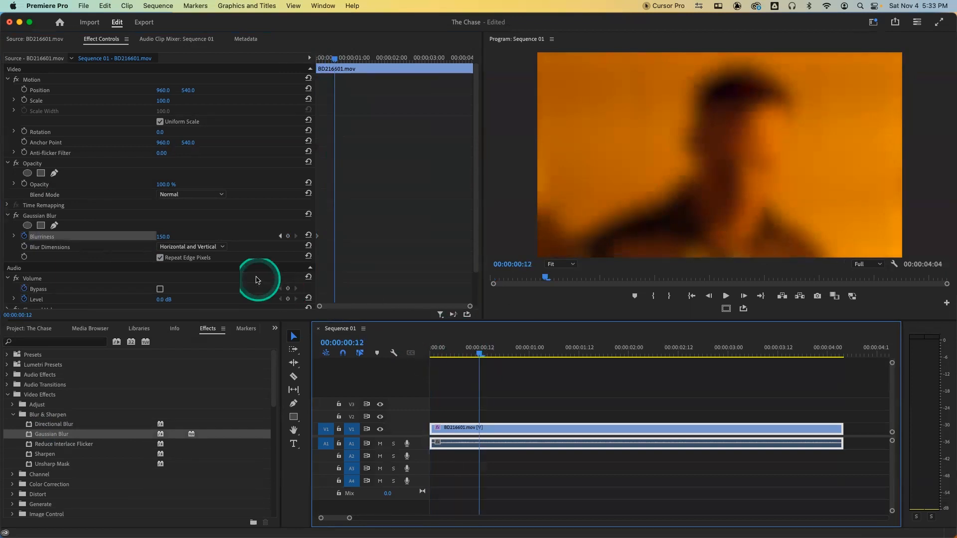
pyautogui.click(163, 237)
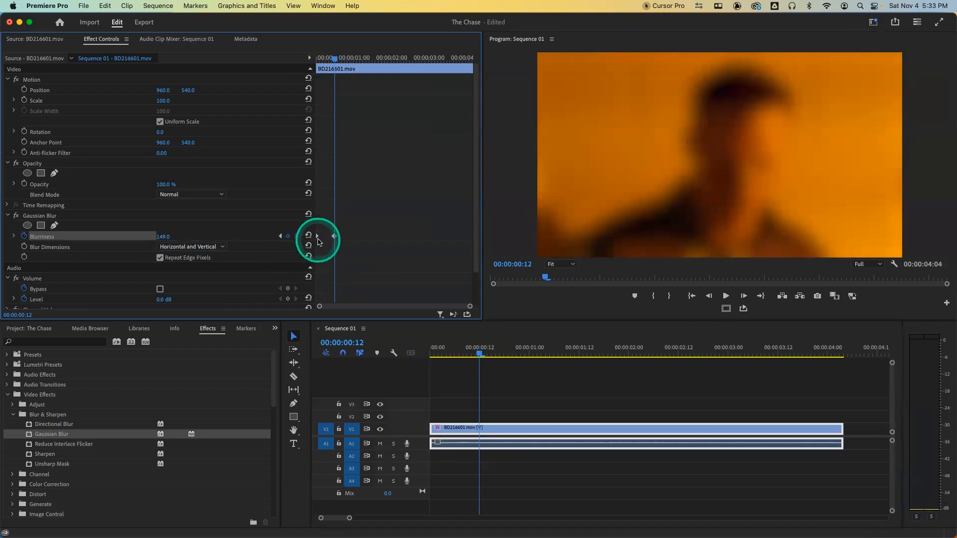
pyautogui.hotkey('alt', 's')
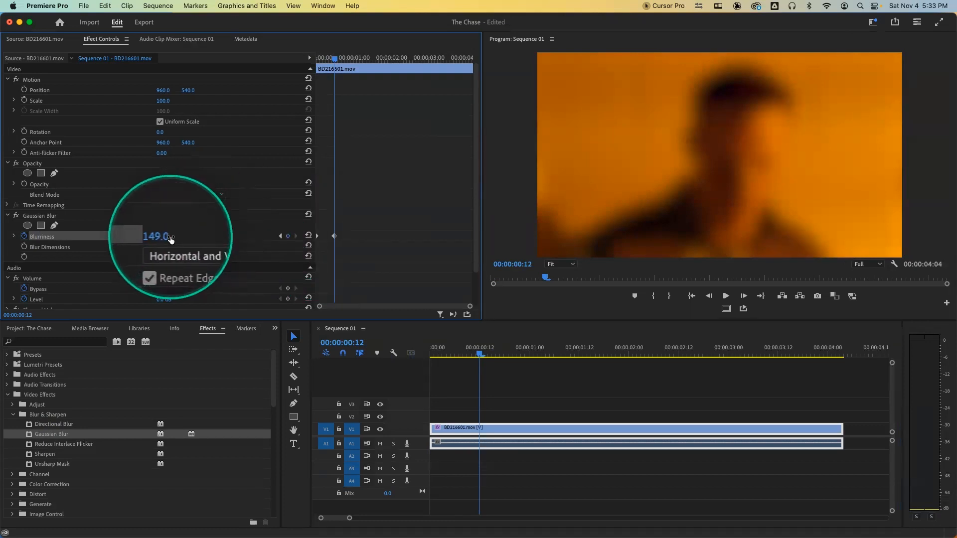
pyautogui.hotkey('alt', 's')
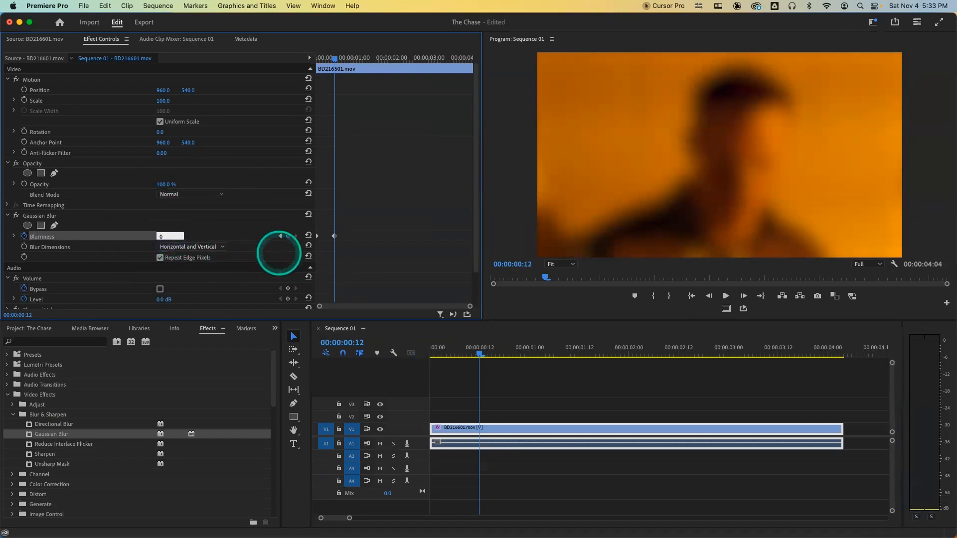
pyautogui.press('Return')
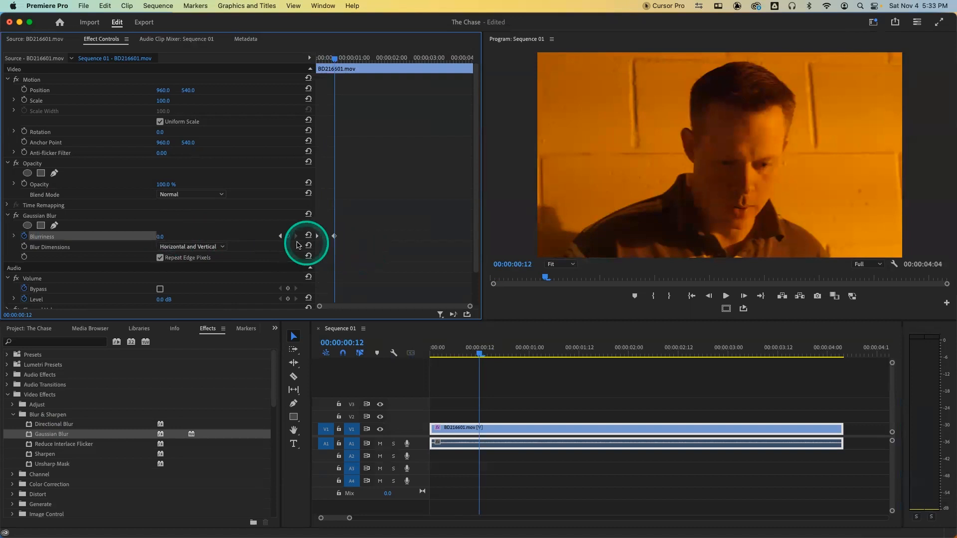
# - Check both Blurriness keyframes and play the clip's opening repeatedly to review the transition from blurred to sharp
pyautogui.click(280, 237)
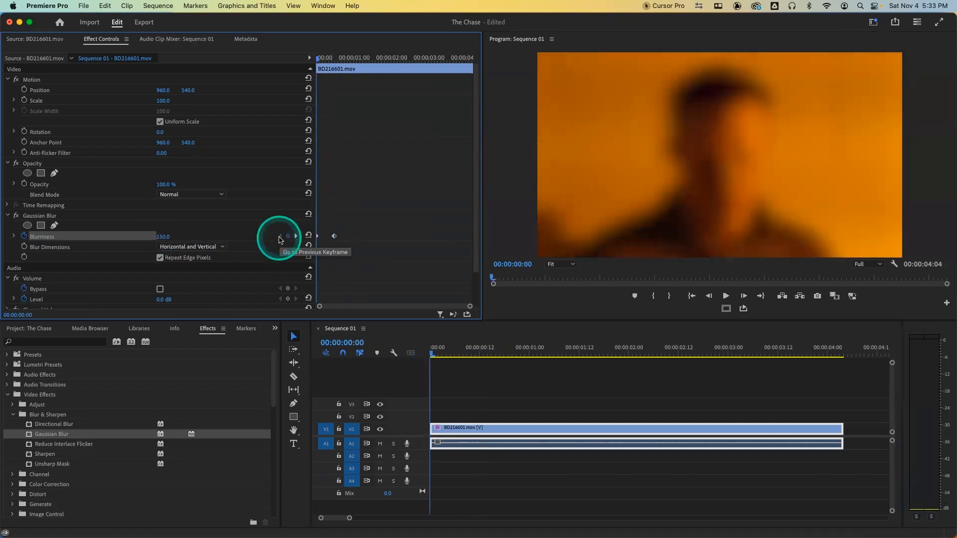
pyautogui.click(296, 236)
pyautogui.moveTo(461, 349); pyautogui.dragTo(417, 348)
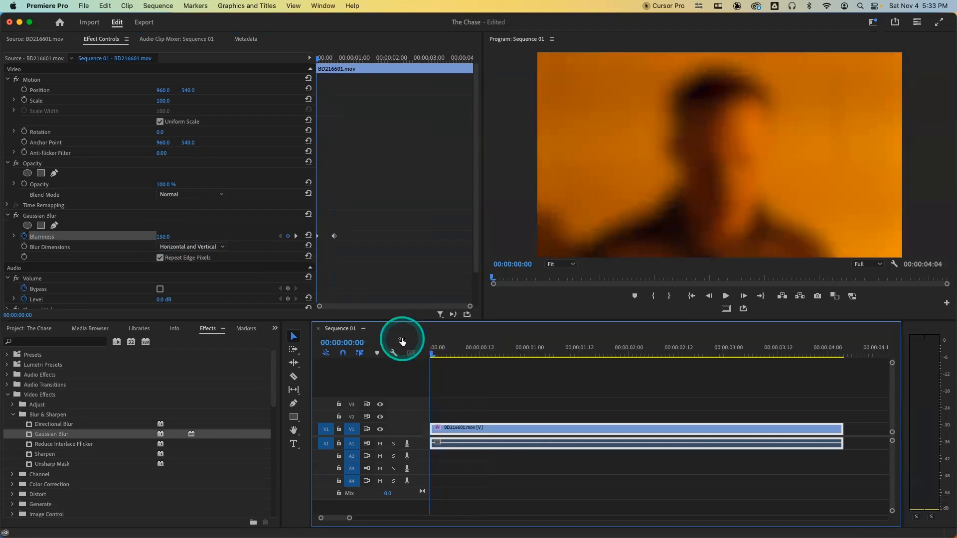
pyautogui.press('space')
pyautogui.moveTo(449, 351); pyautogui.dragTo(395, 352)
pyautogui.press('space')
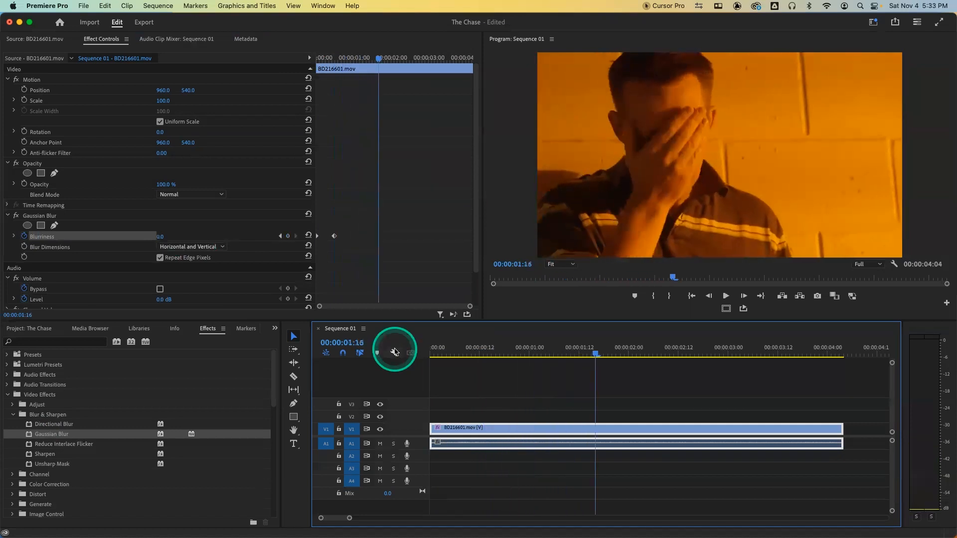
pyautogui.moveTo(459, 348); pyautogui.dragTo(390, 348)
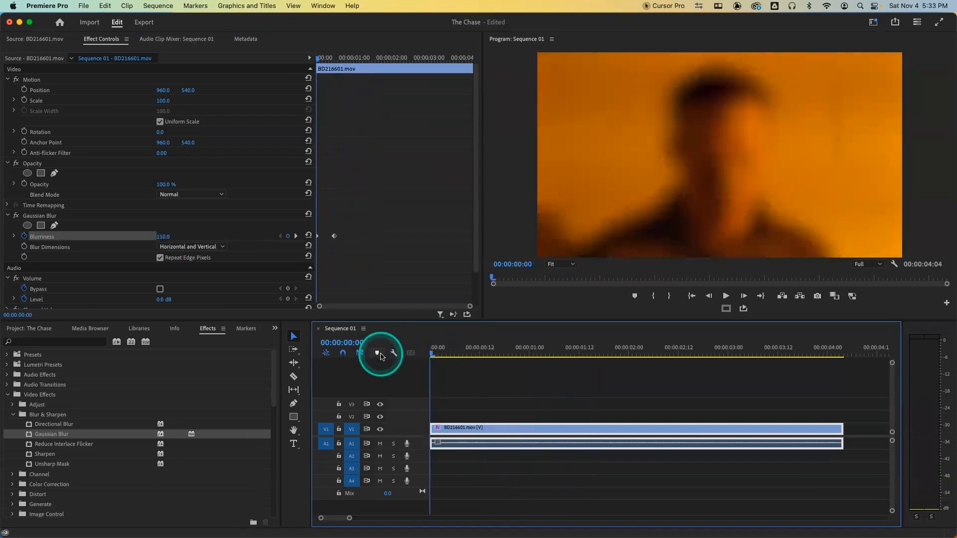
pyautogui.press('space')
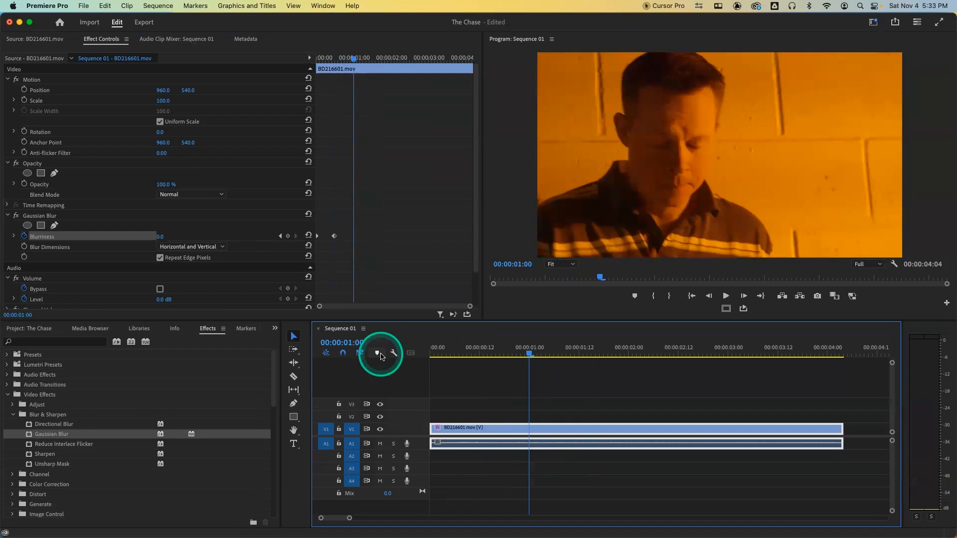
pyautogui.moveTo(477, 347); pyautogui.dragTo(396, 344)
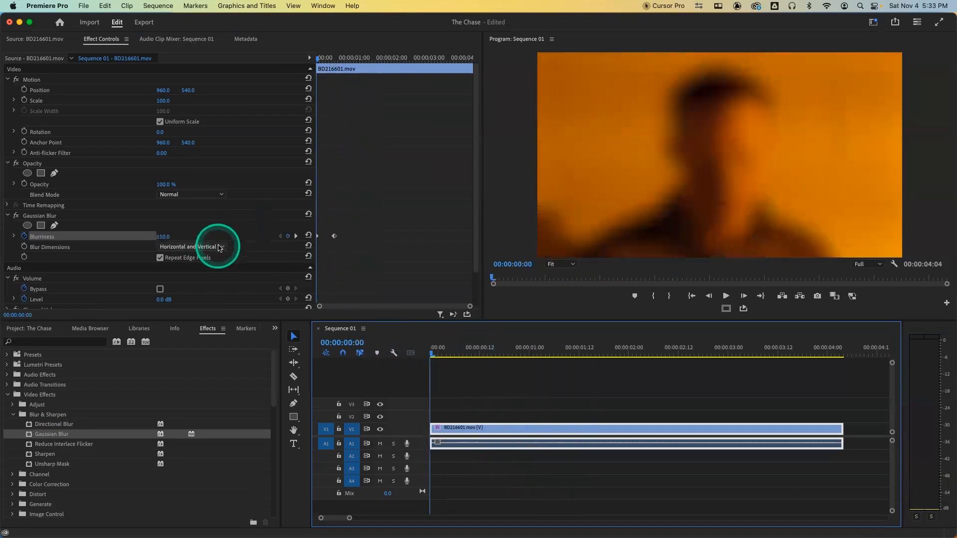
# - Set the Gaussian Blur's Blur Dimensions to Horizontal and play the clip from the sequence start
pyautogui.click(213, 249)
pyautogui.click(190, 258)
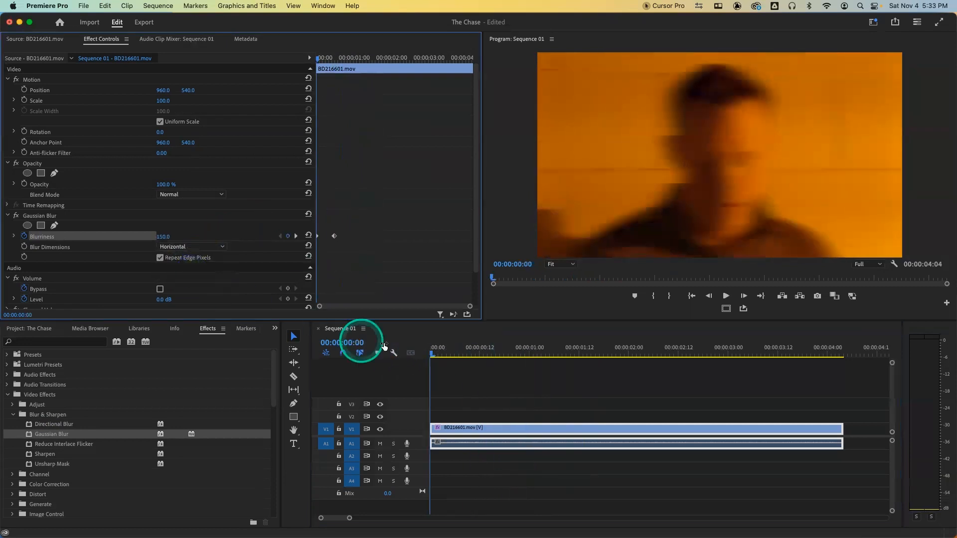
pyautogui.click(413, 354)
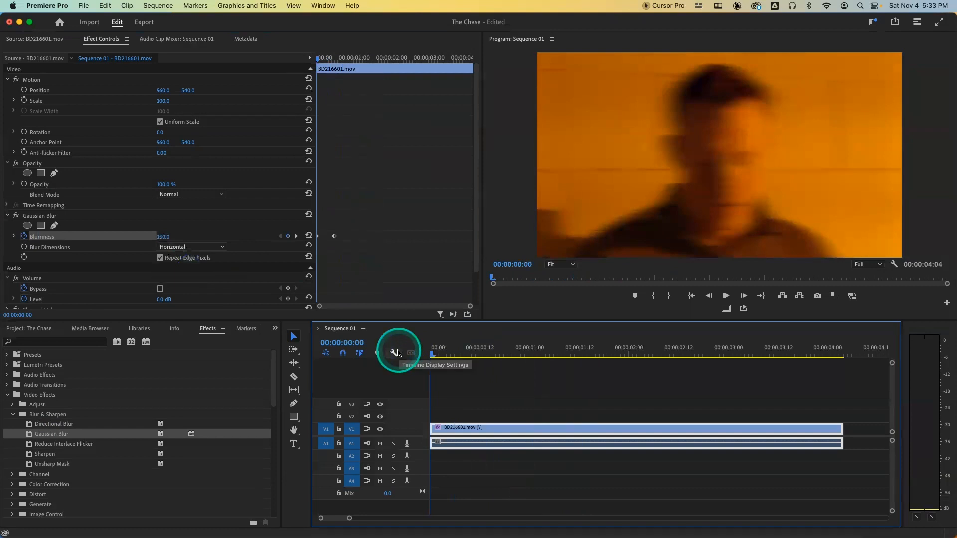
pyautogui.press('space')
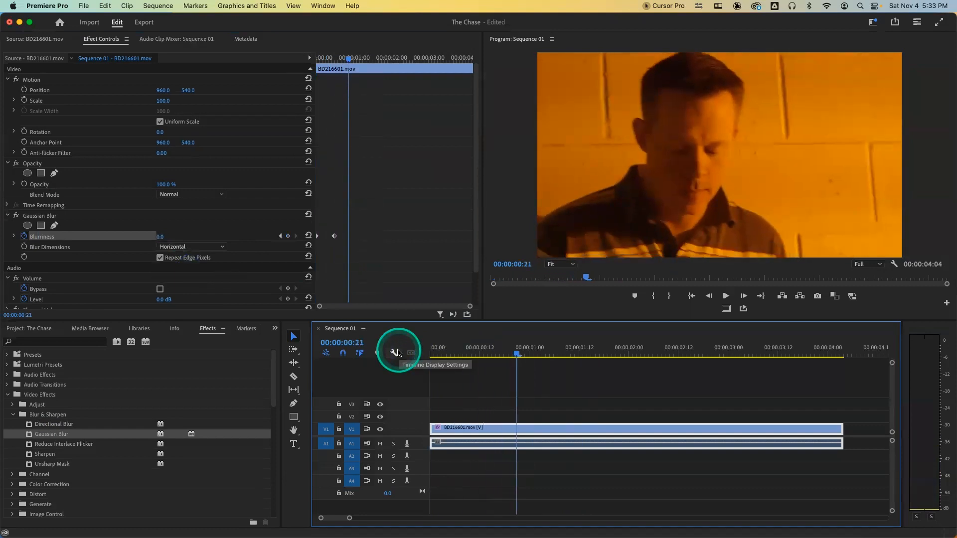
# - Replay the clip from the sequence start several times to examine the horizontal blur animation, and return to the beginning
pyautogui.press('Home')
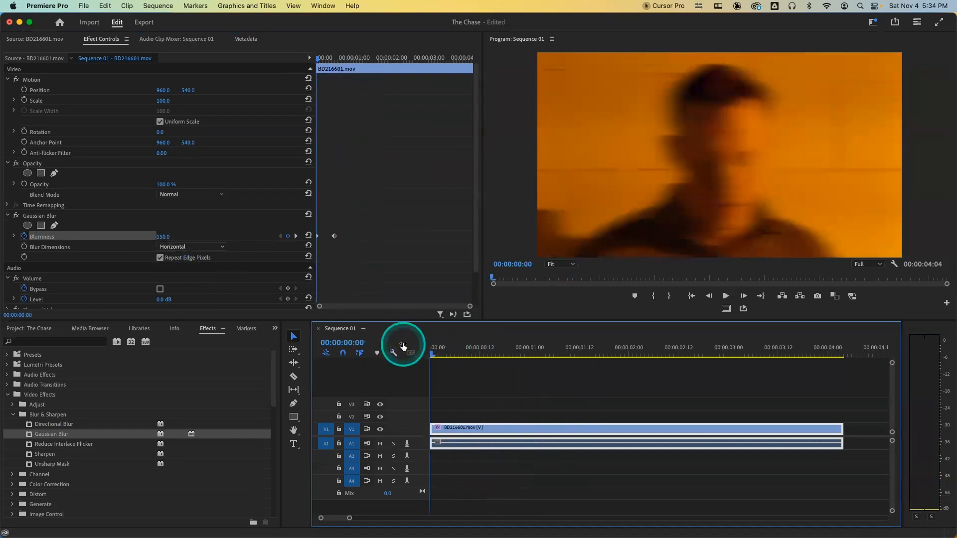
pyautogui.press('space')
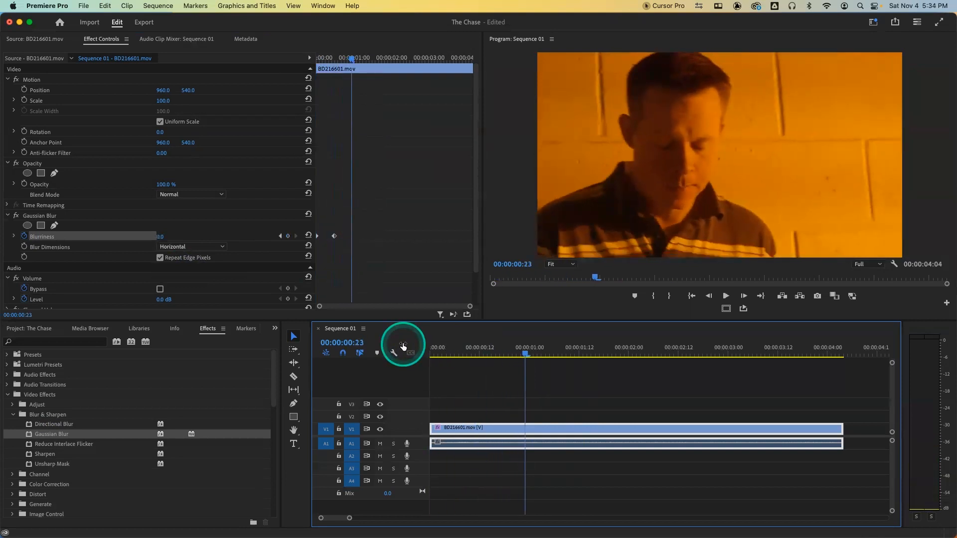
pyautogui.press('space')
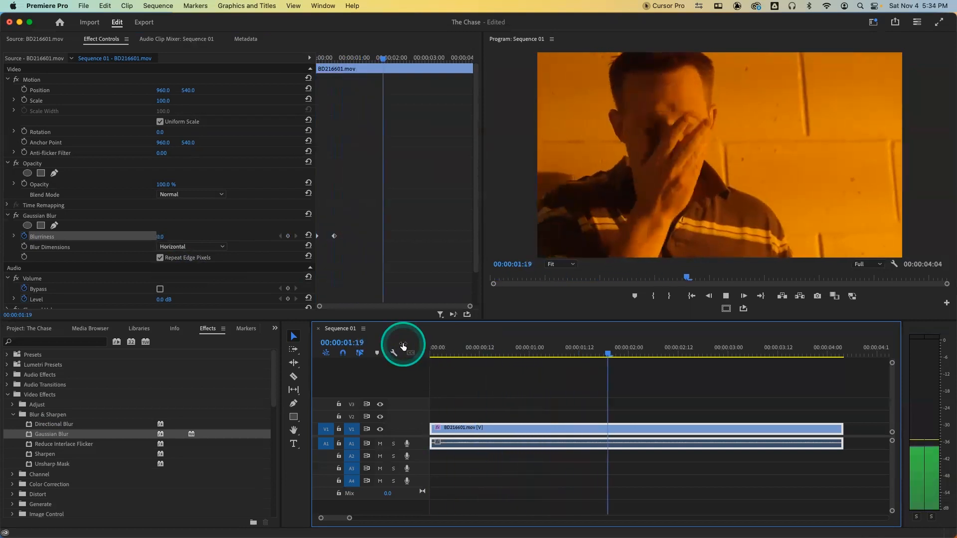
pyautogui.press('space')
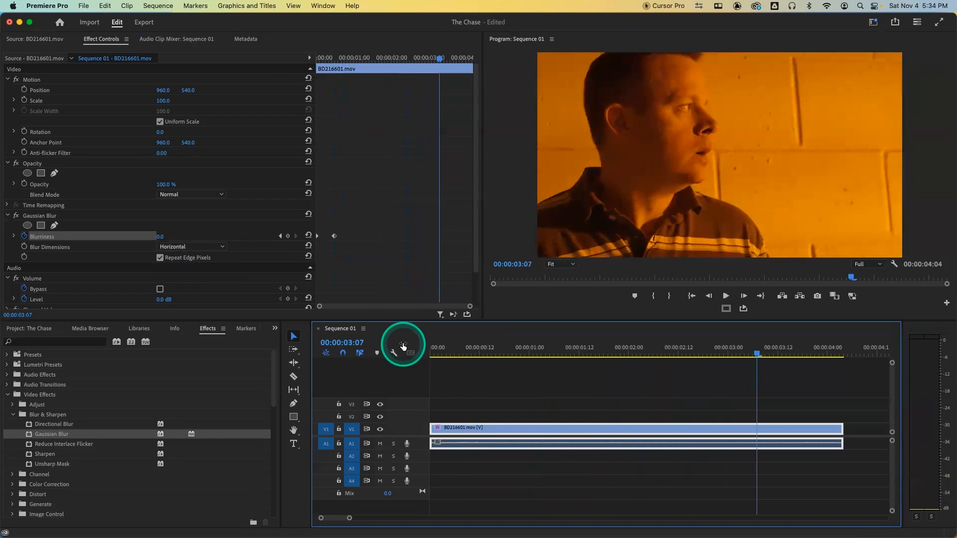
pyautogui.moveTo(433, 348); pyautogui.dragTo(420, 351)
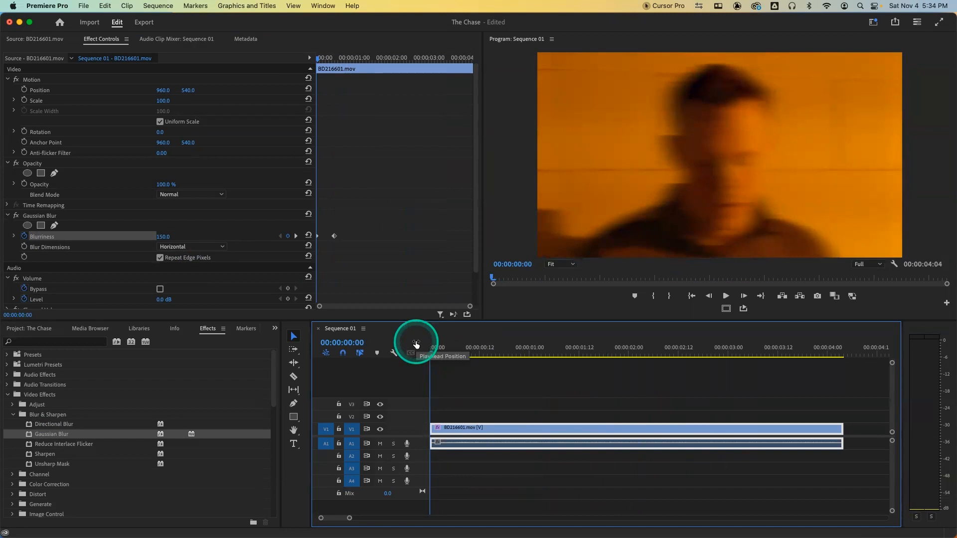
pyautogui.press('space')
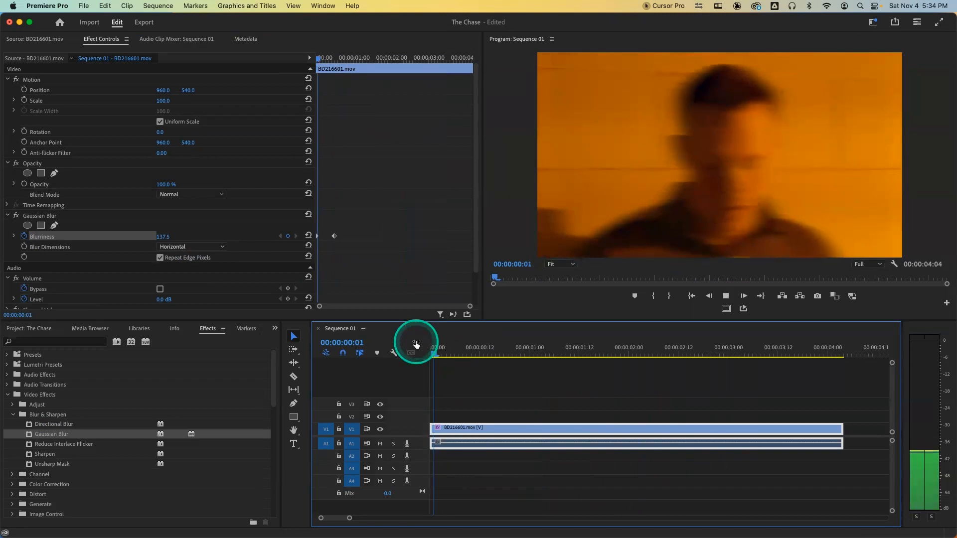
pyautogui.press('space')
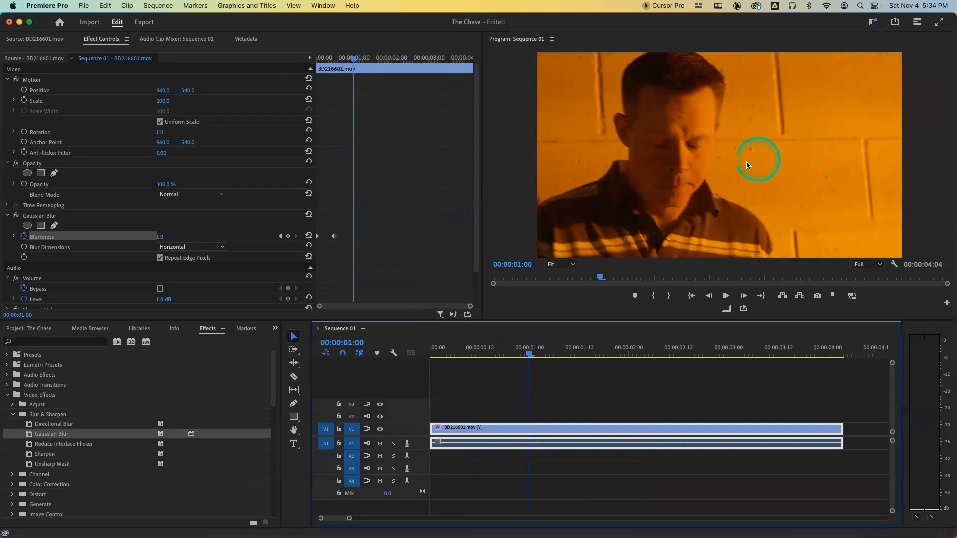
pyautogui.moveTo(525, 339); pyautogui.dragTo(406, 342)
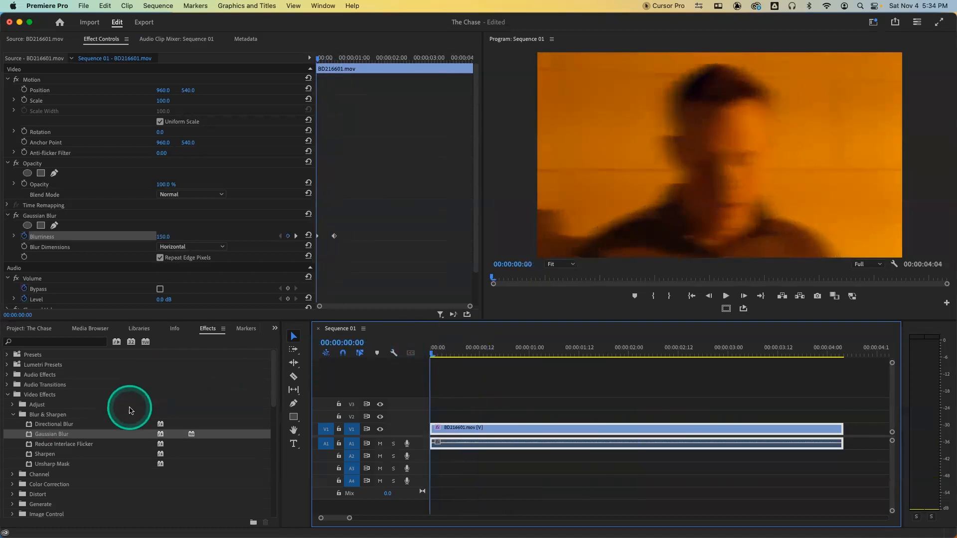
# - Browse the Color Correction video effects, including Brightness & Contrast and Lumetri Color, after collapsing the Blur & Sharpen group
pyautogui.click(13, 415)
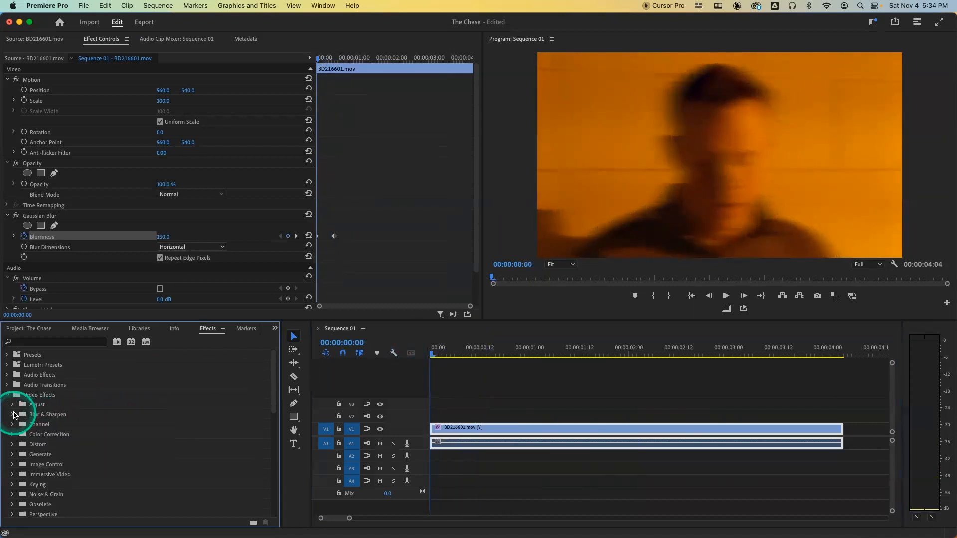
pyautogui.click(13, 435)
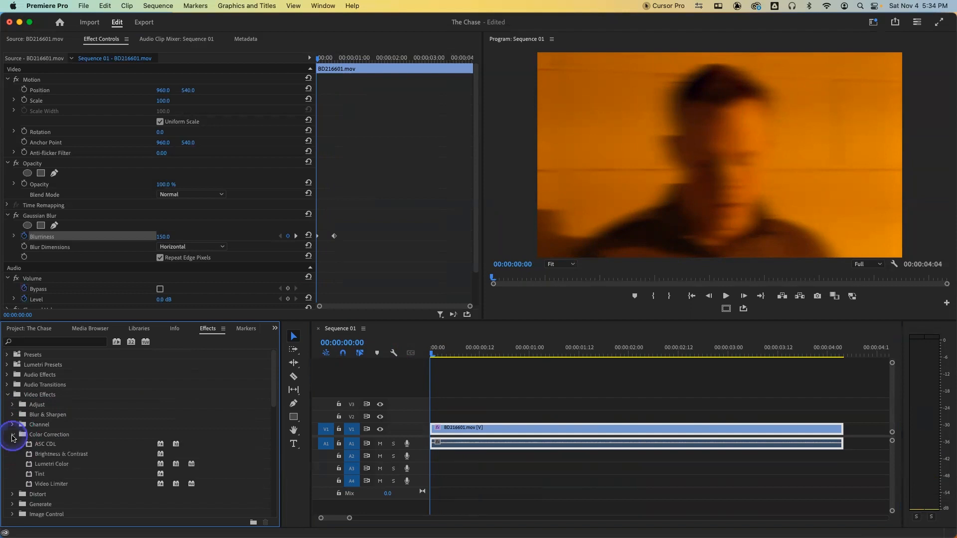
pyautogui.click(50, 456)
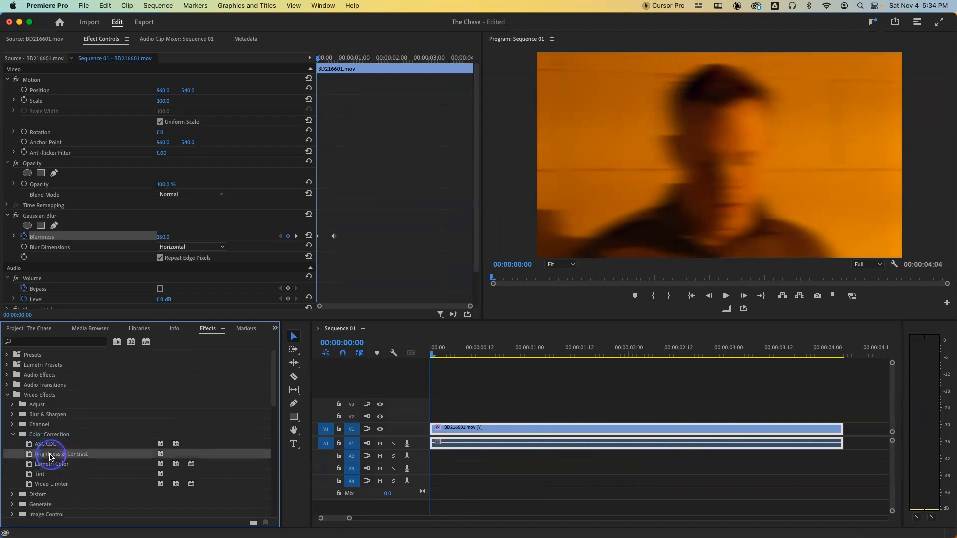
pyautogui.click(57, 465)
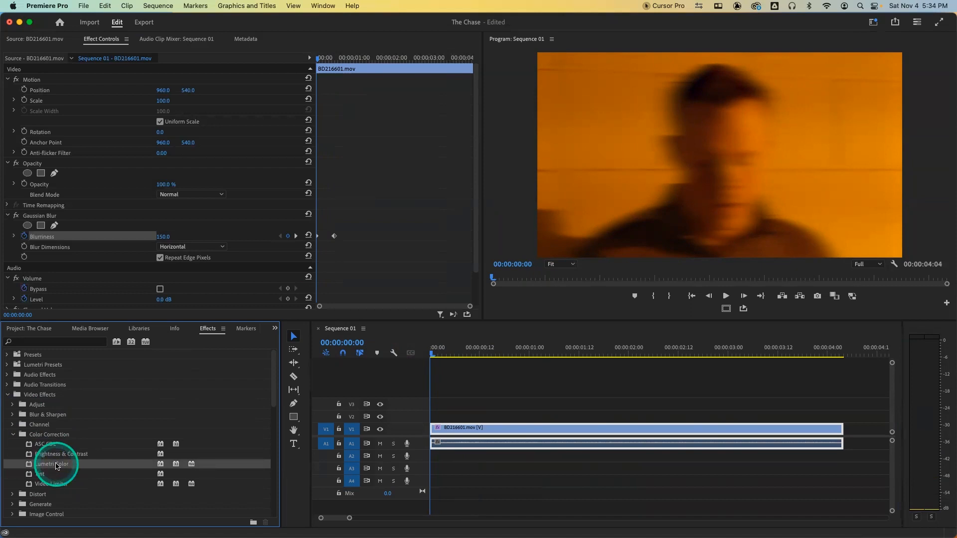
pyautogui.click(13, 436)
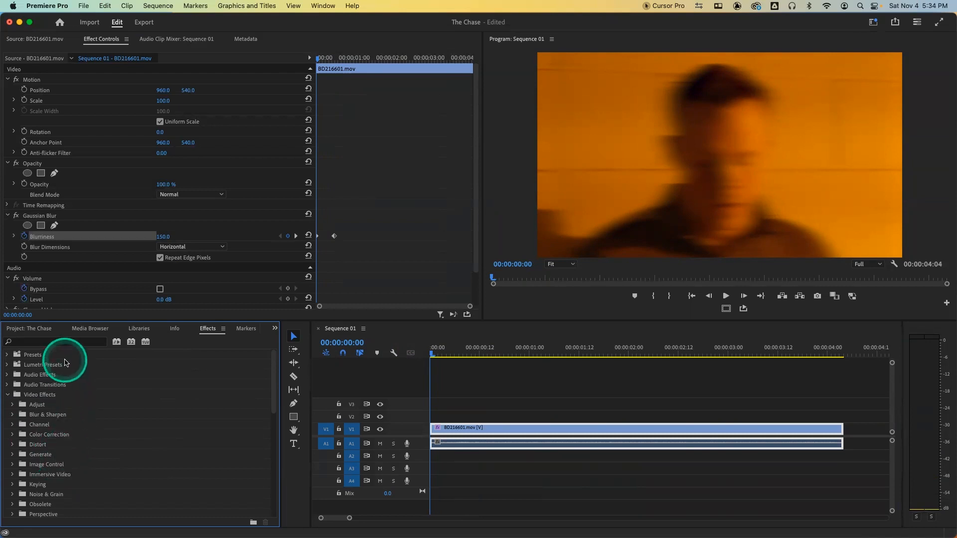
# - Find the Black & White effect by searching for "black & white", apply it to the BD216601.mov clip and preview the opening
pyautogui.click(35, 342)
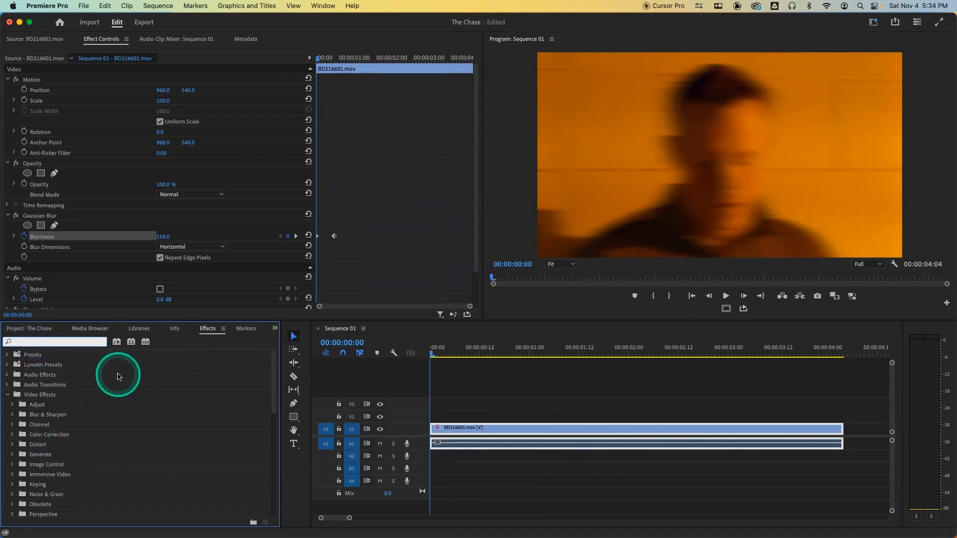
pyautogui.write('black & white')
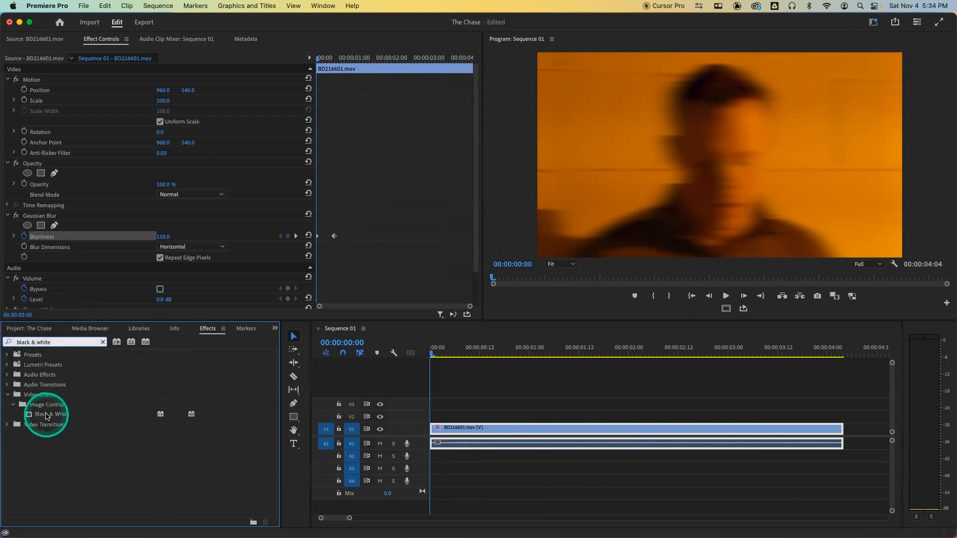
pyautogui.moveTo(46, 416); pyautogui.dragTo(53, 410)
pyautogui.moveTo(491, 438); pyautogui.dragTo(489, 433)
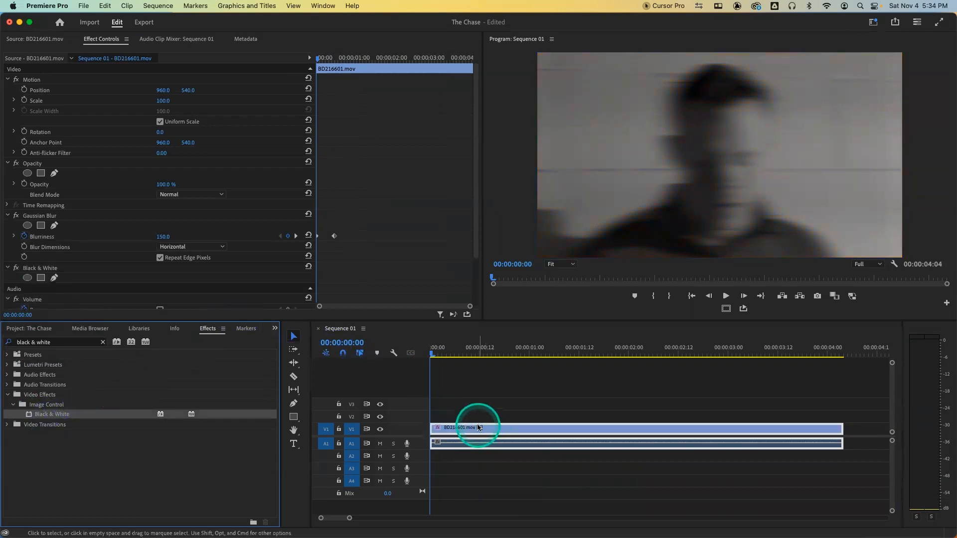
pyautogui.moveTo(444, 348); pyautogui.dragTo(421, 354)
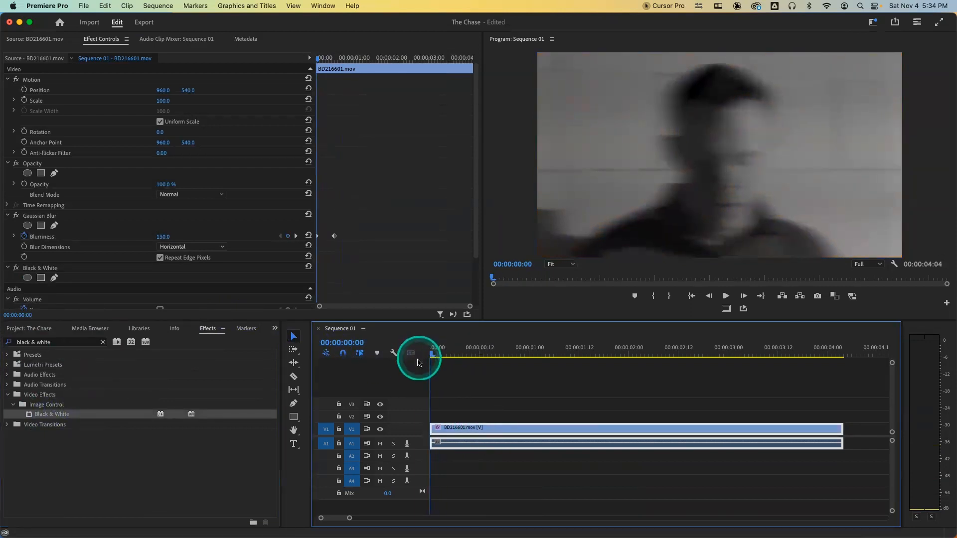
pyautogui.press('space')
pyautogui.press('space')
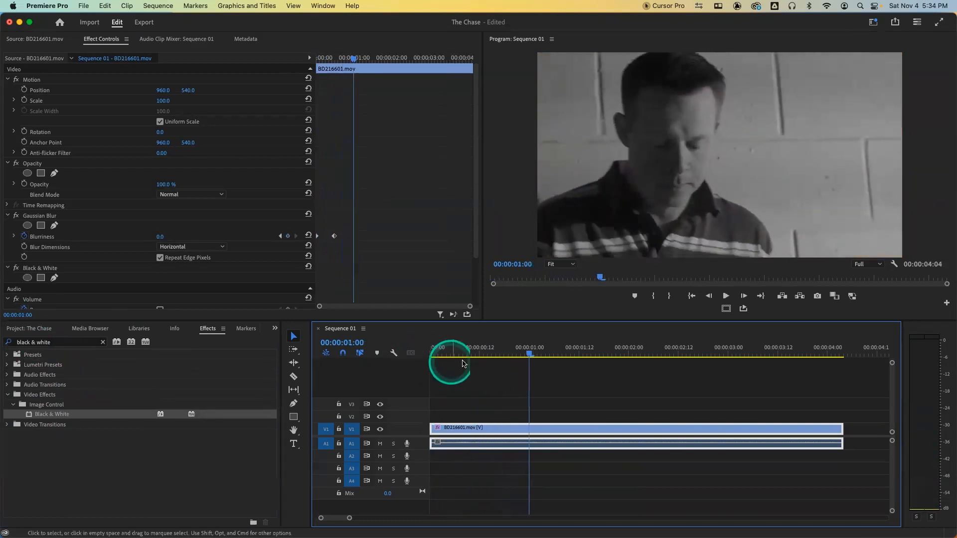
pyautogui.moveTo(476, 356); pyautogui.dragTo(427, 352)
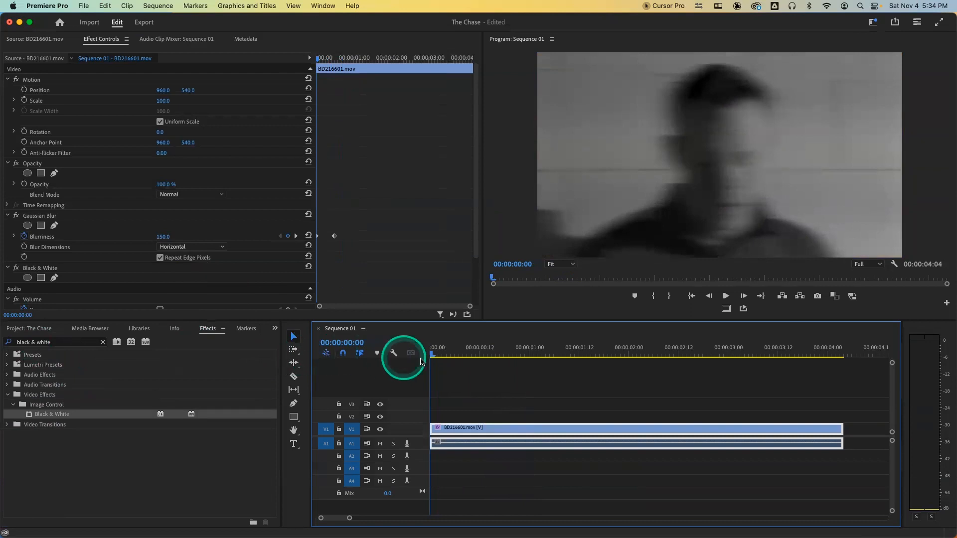
# - Replay the opening of the clip from the sequence start to examine the blur combined with Black & White
pyautogui.moveTo(481, 352); pyautogui.dragTo(415, 348)
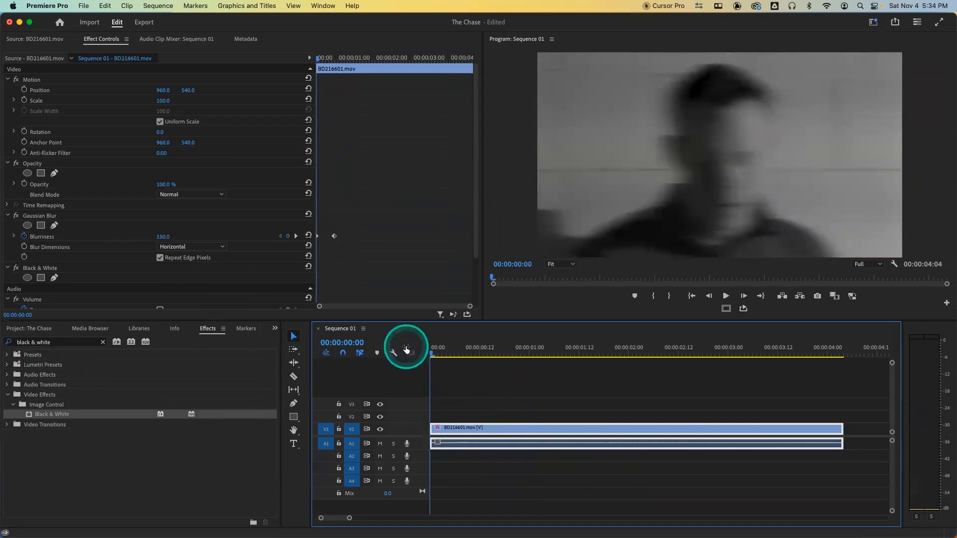
pyautogui.press('space')
pyautogui.press('space')
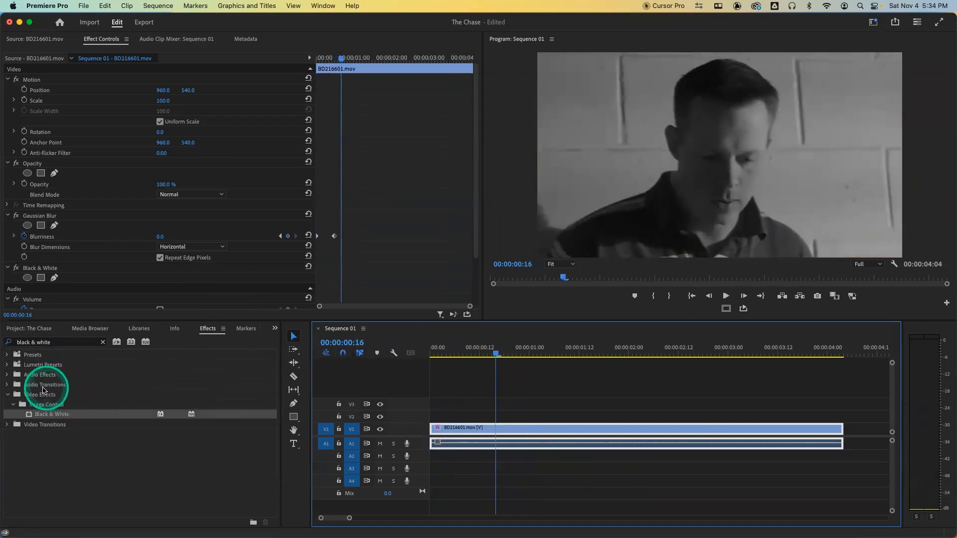
# - Clear the effects search and apply the Brightness & Contrast effect from the Color Correction group to the BD216601.mov clip
pyautogui.click(102, 342)
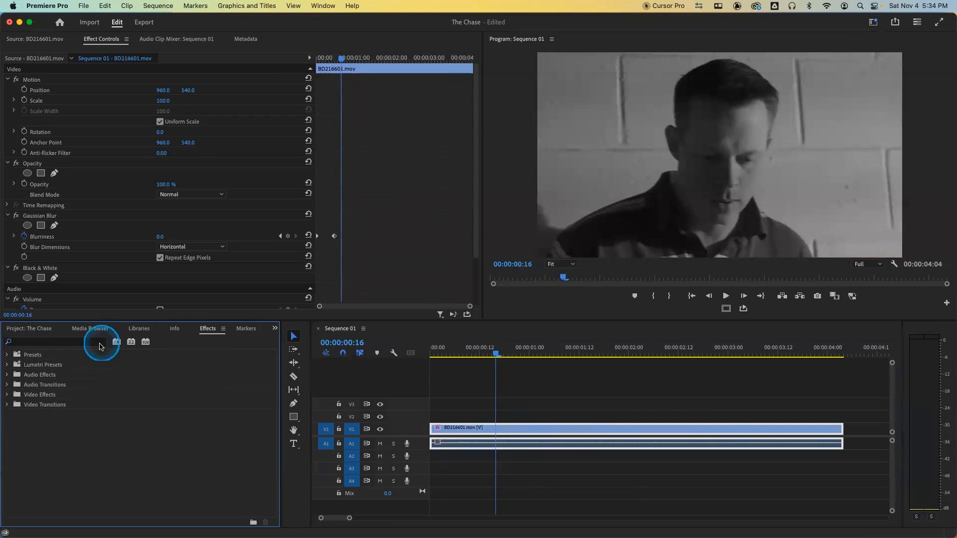
pyautogui.click(31, 394)
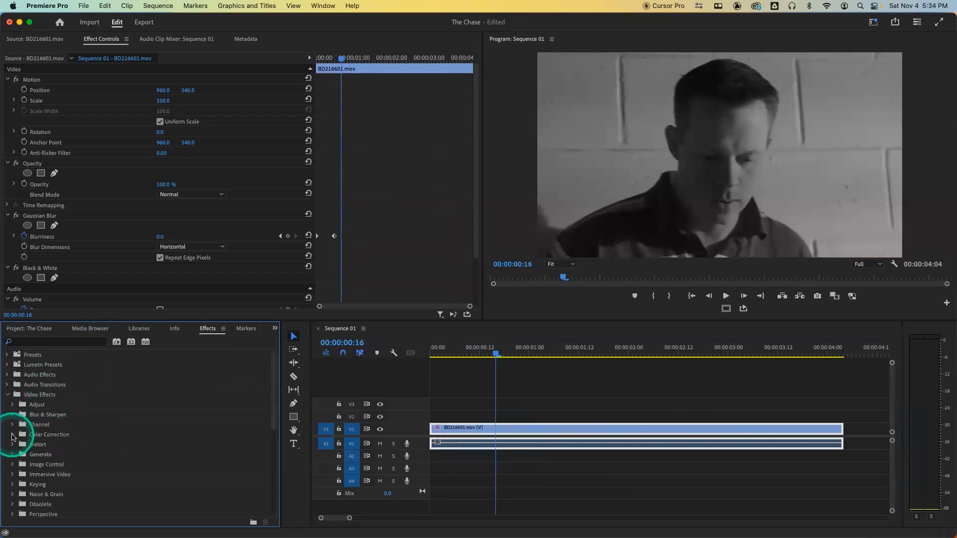
pyautogui.click(12, 435)
pyautogui.click(80, 455)
pyautogui.moveTo(77, 456); pyautogui.dragTo(71, 291)
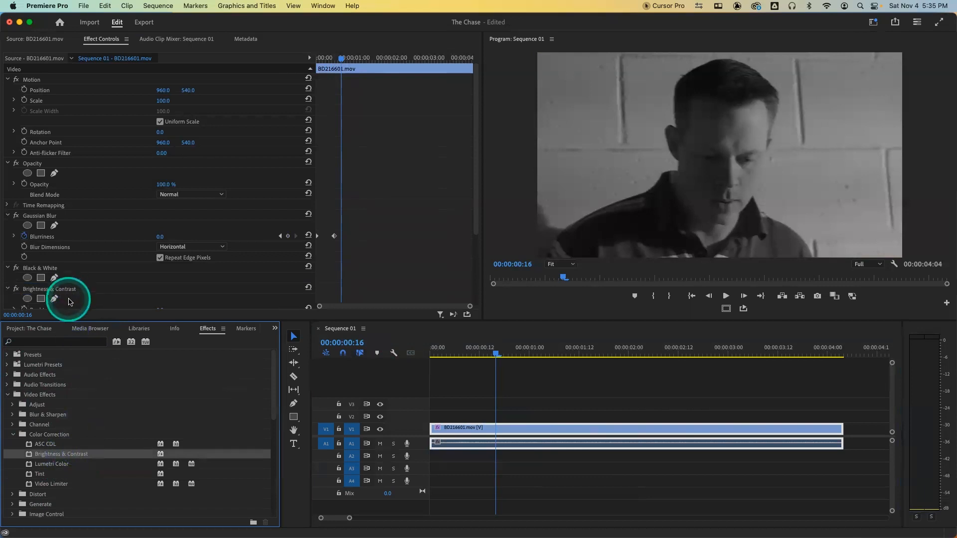
# - Set the Contrast of Brightness & Contrast to 20 and play the clip from the sequence start
pyautogui.scroll(-3, 90, 287)
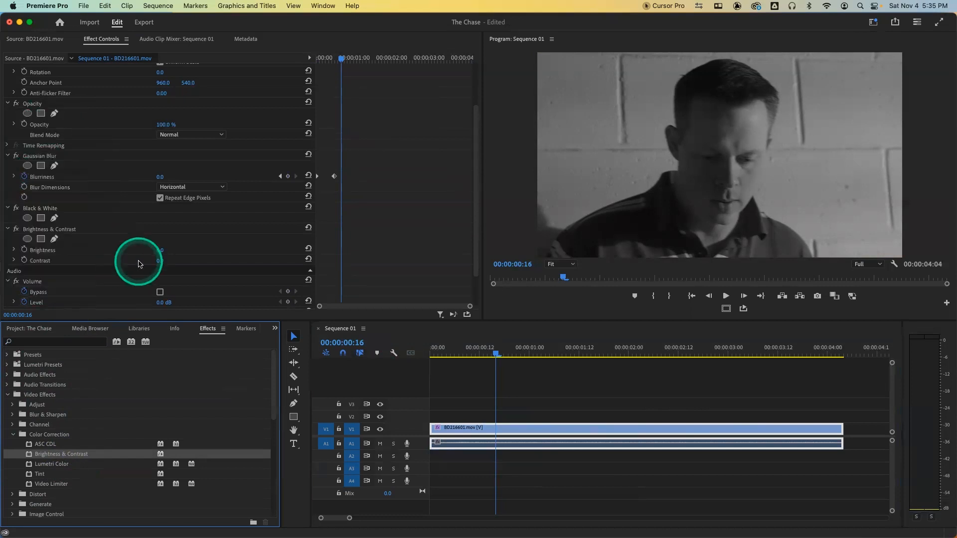
pyautogui.click(160, 261)
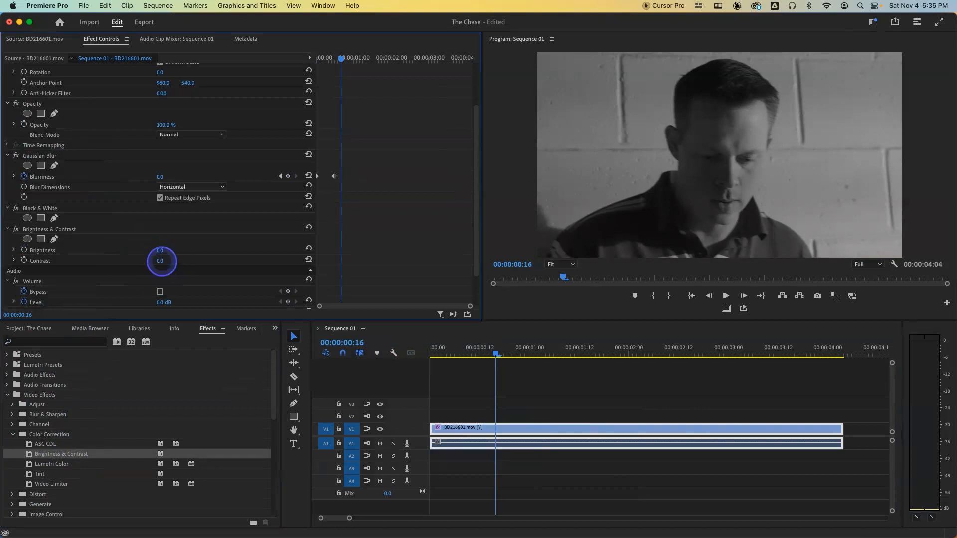
pyautogui.moveTo(162, 261); pyautogui.dragTo(162, 260)
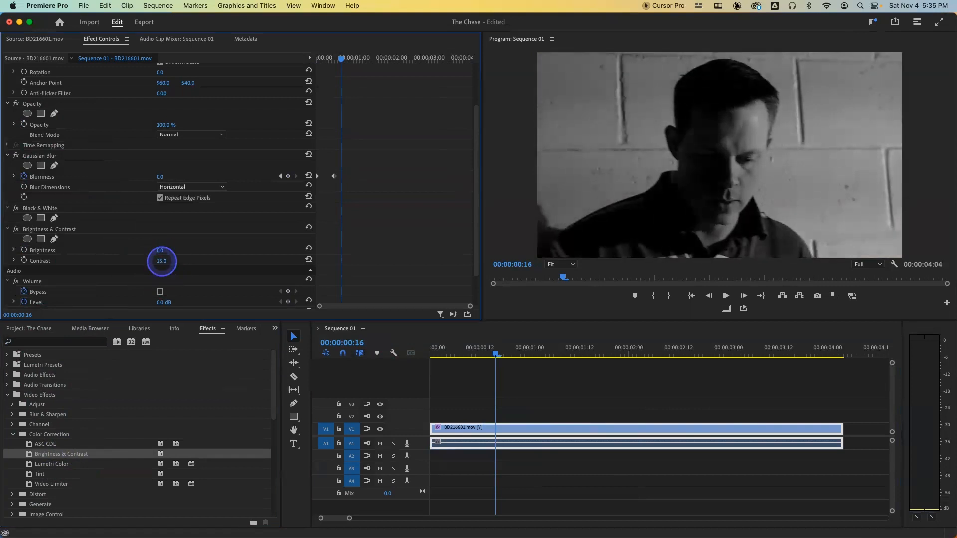
pyautogui.click(166, 262)
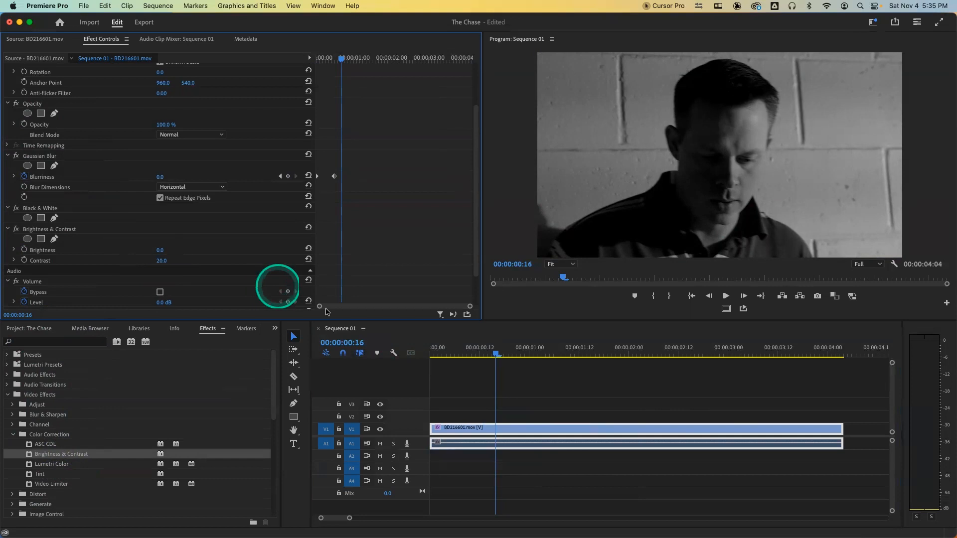
pyautogui.moveTo(465, 349); pyautogui.dragTo(426, 346)
pyautogui.press('space')
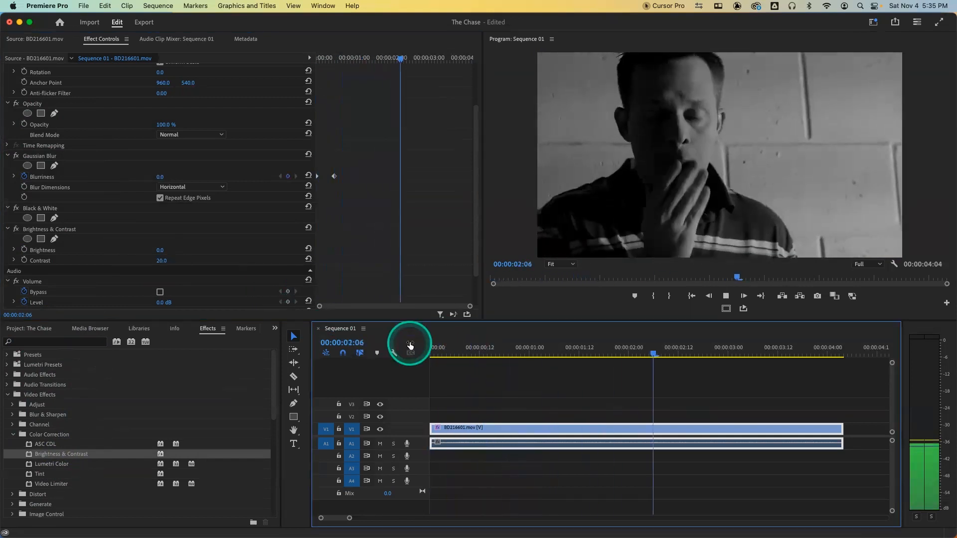
pyautogui.press('space')
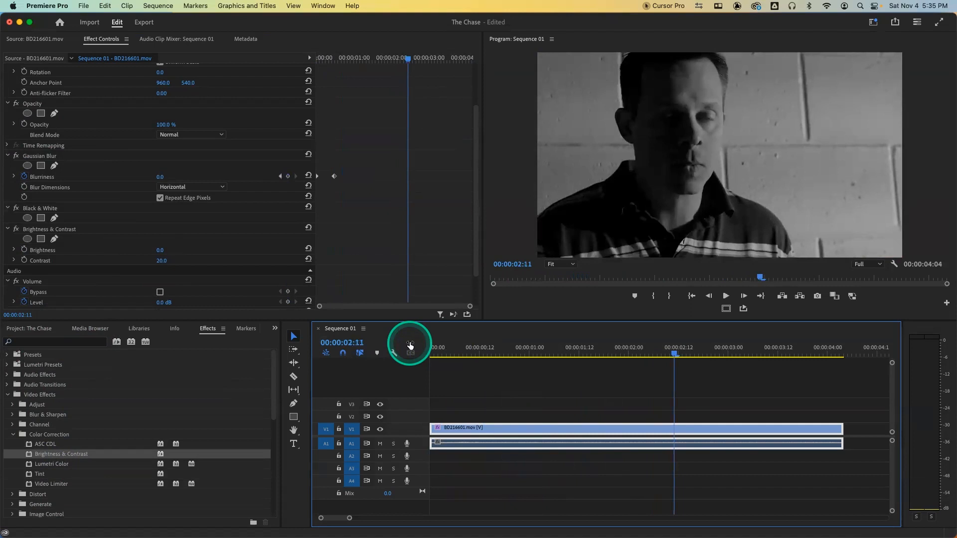
# - Switch Brightness & Contrast, Black & White and Gaussian Blur off and back on to compare the picture with and without them
pyautogui.click(16, 230)
pyautogui.click(16, 209)
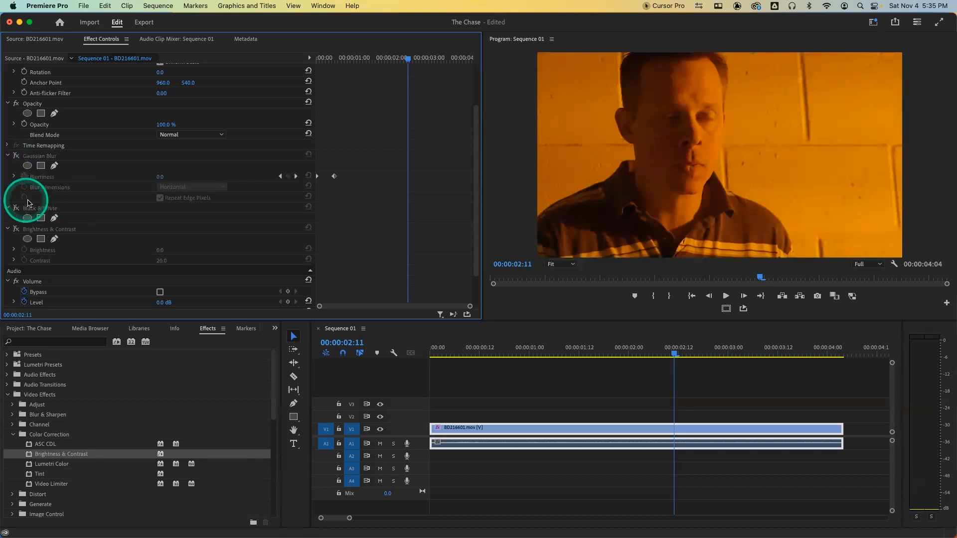
pyautogui.click(16, 156)
pyautogui.click(16, 156)
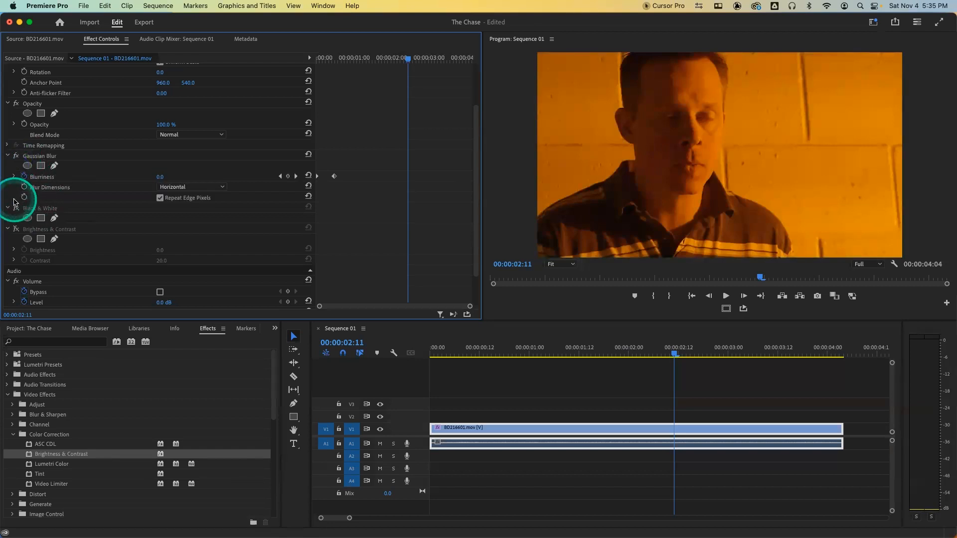
pyautogui.click(15, 230)
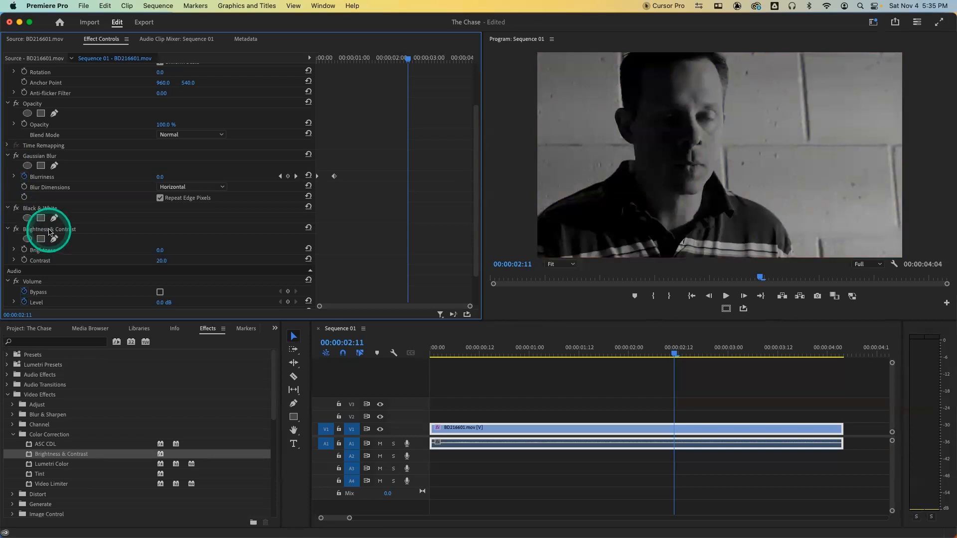
# - Delete the Brightness & Contrast and Black & White effects from the clip and play it from the sequence start
pyautogui.click(50, 229)
pyautogui.press('Delete')
pyautogui.click(50, 208)
pyautogui.press('Delete')
pyautogui.moveTo(528, 351); pyautogui.dragTo(414, 342)
pyautogui.press('space')
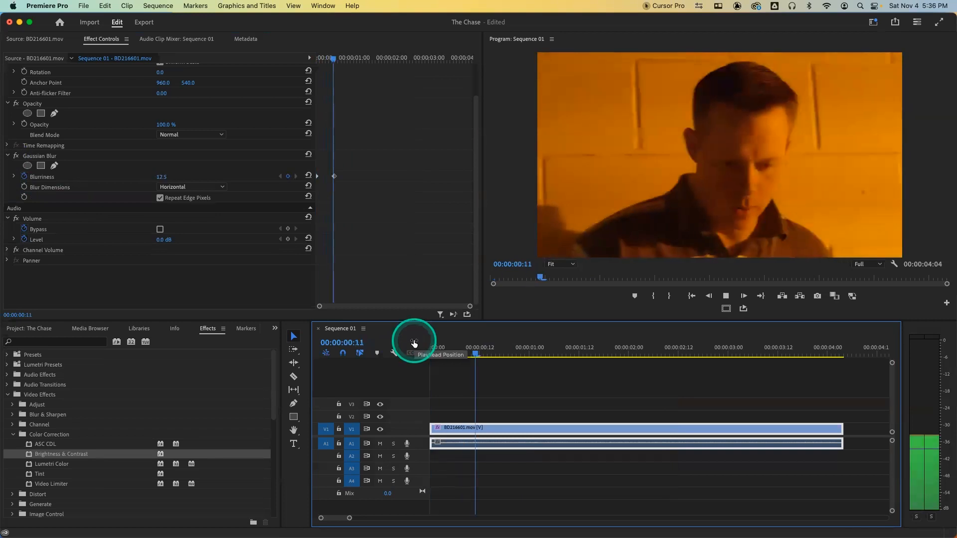
# - Mark an In point in the sequence at 00:00:03:11
pyautogui.click(459, 350)
pyautogui.moveTo(458, 350); pyautogui.dragTo(773, 353)
pyautogui.press('space')
pyautogui.press('space')
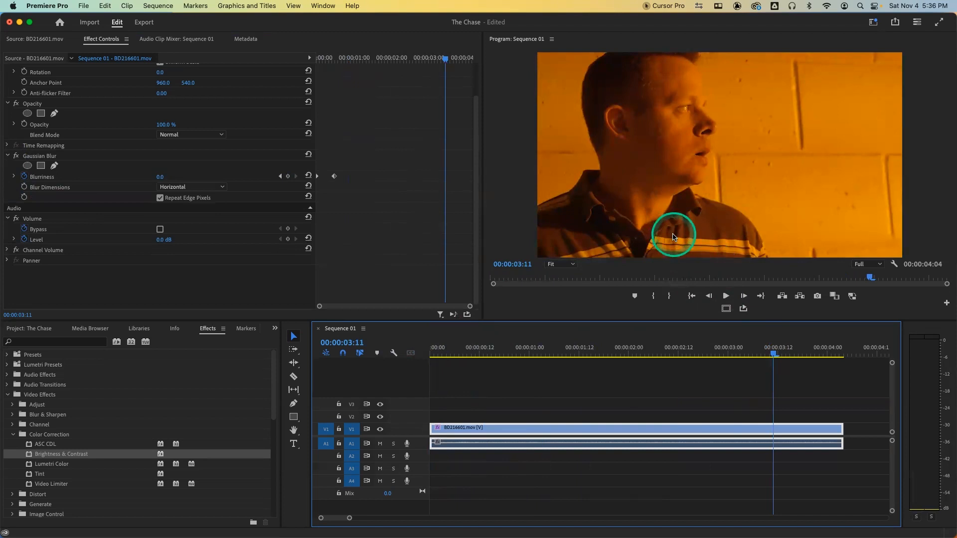
pyautogui.press('i')
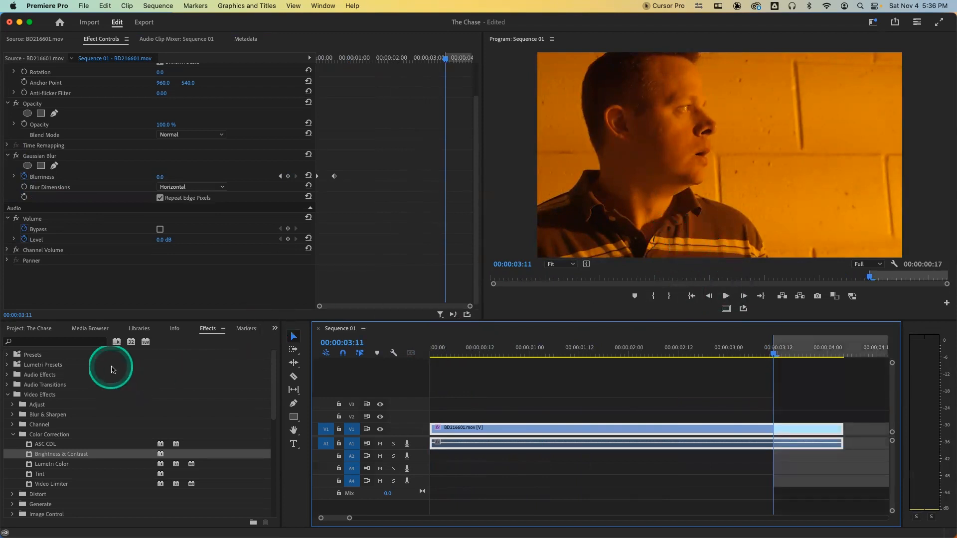
# - Open BD216701.mov and BD216801.mov from the project in turn and scrub through them to find a matching shot
pyautogui.click(35, 329)
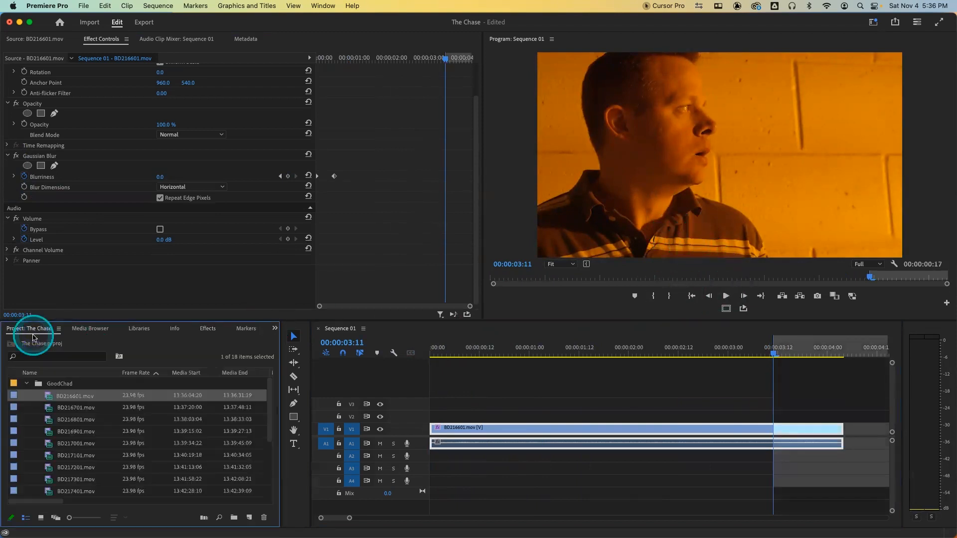
pyautogui.doubleClick(46, 408)
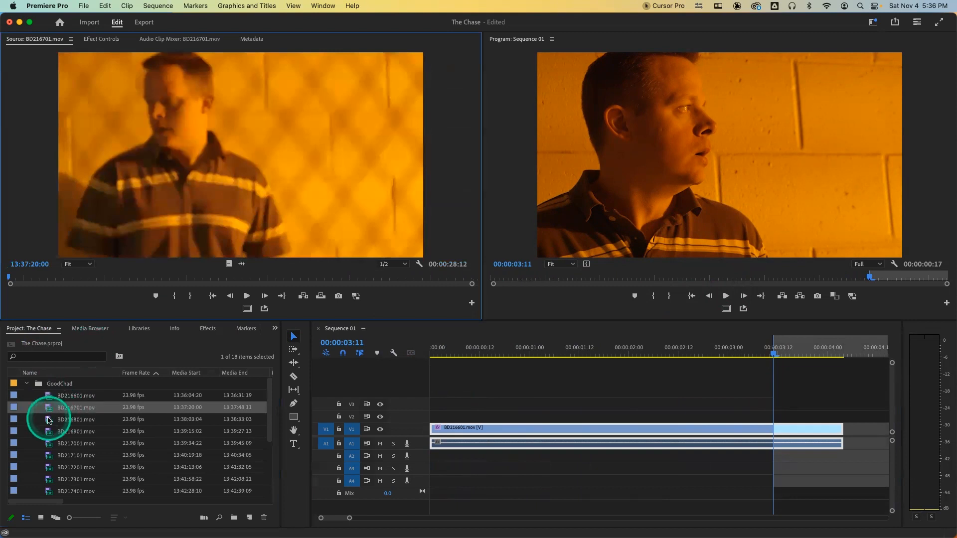
pyautogui.moveTo(83, 279); pyautogui.dragTo(217, 285)
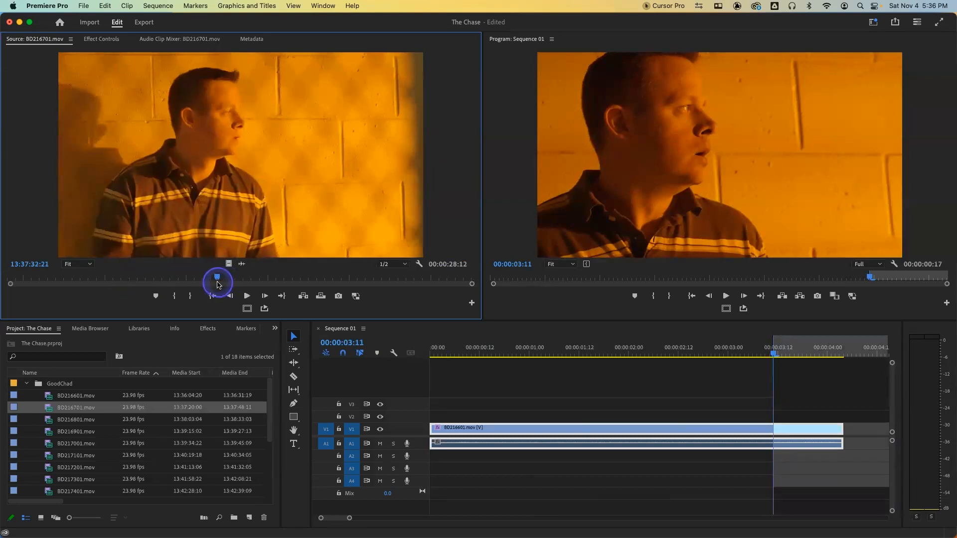
pyautogui.moveTo(150, 278)
pyautogui.mouseDown()
pyautogui.moveTo(115, 277)
pyautogui.moveTo(133, 277)
pyautogui.mouseUp()
pyautogui.doubleClick(44, 419)
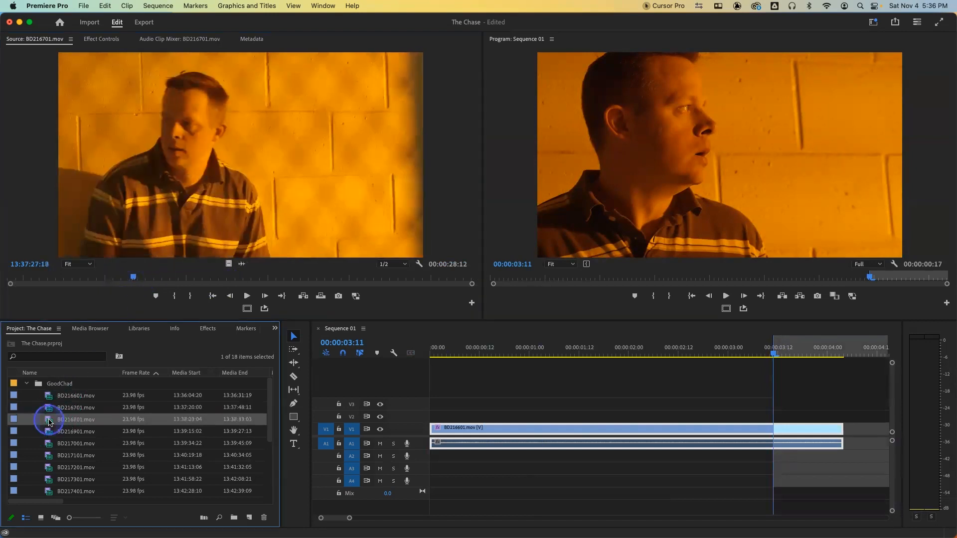
pyautogui.moveTo(124, 277); pyautogui.dragTo(153, 281)
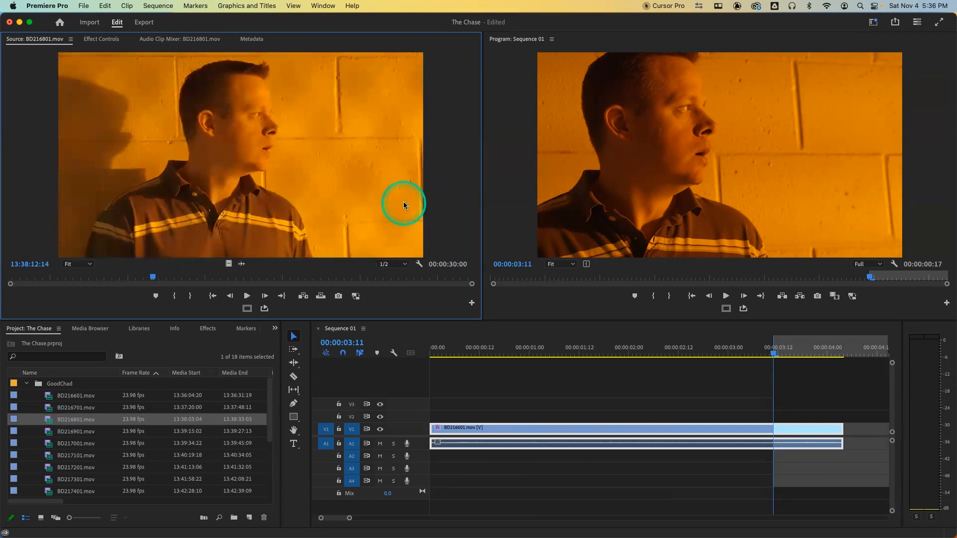
# - Reopen BD216701.mov as the source and mark its In point at 13:37:32:23 and Out point at 13:37:35:09
pyautogui.doubleClick(49, 407)
pyautogui.moveTo(134, 277); pyautogui.dragTo(222, 285)
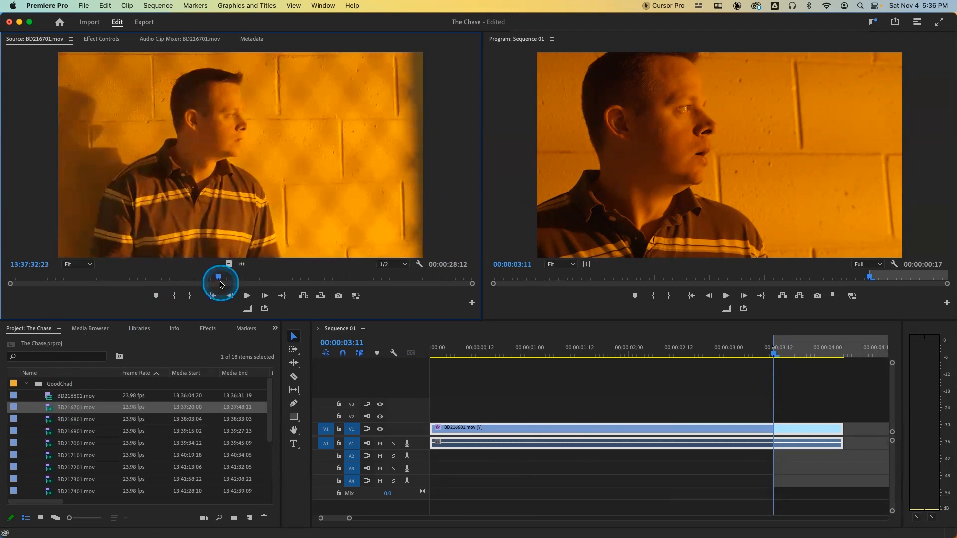
pyautogui.press('i')
pyautogui.press('space')
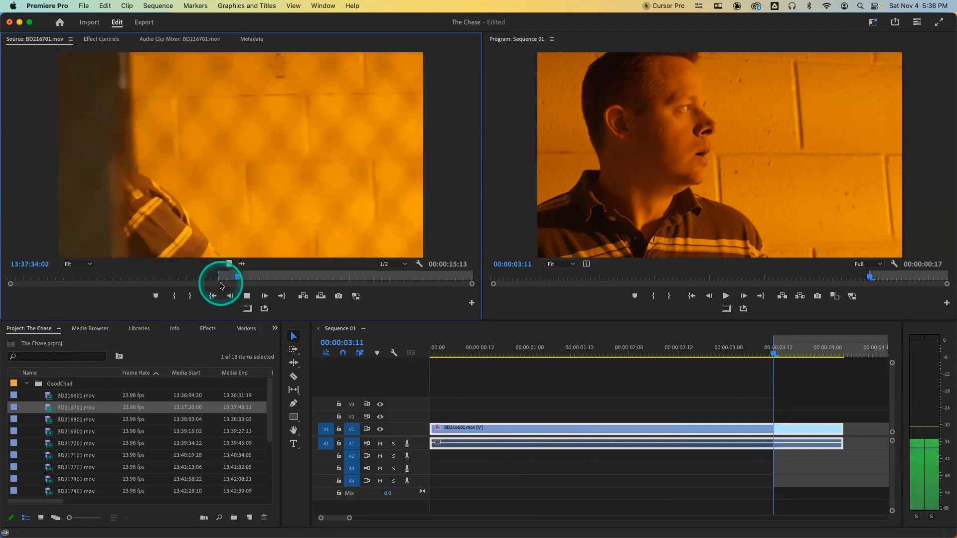
pyautogui.press('space')
pyautogui.press('o')
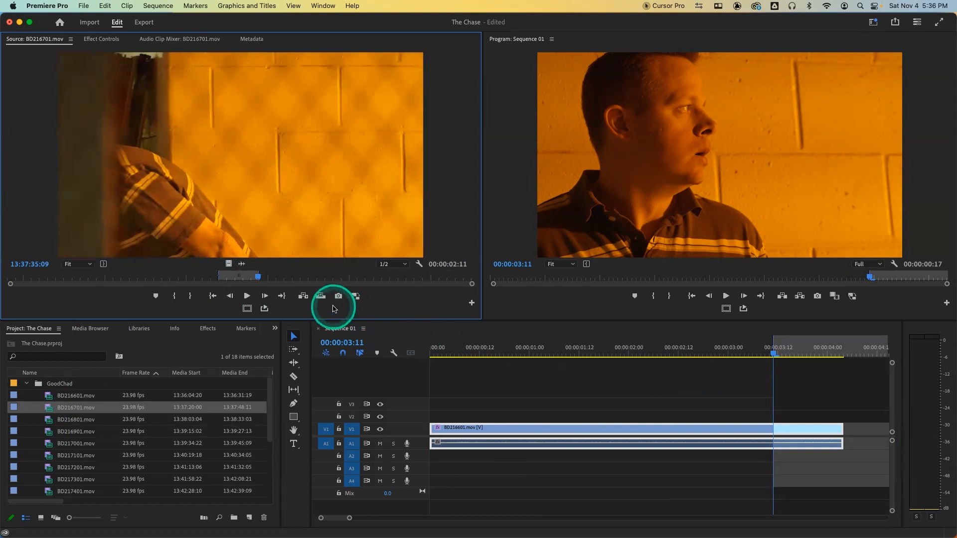
# - Move the sequence In point to 00:00:02:10 and the BD216701.mov source In point to 13:37:32:01
pyautogui.moveTo(773, 350); pyautogui.dragTo(669, 342)
pyautogui.press('i')
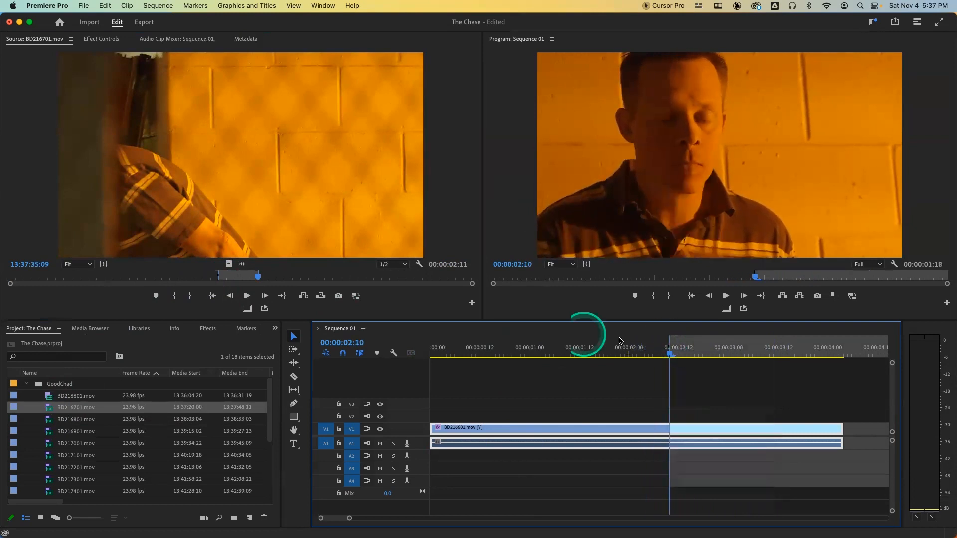
pyautogui.moveTo(181, 277); pyautogui.dragTo(204, 277)
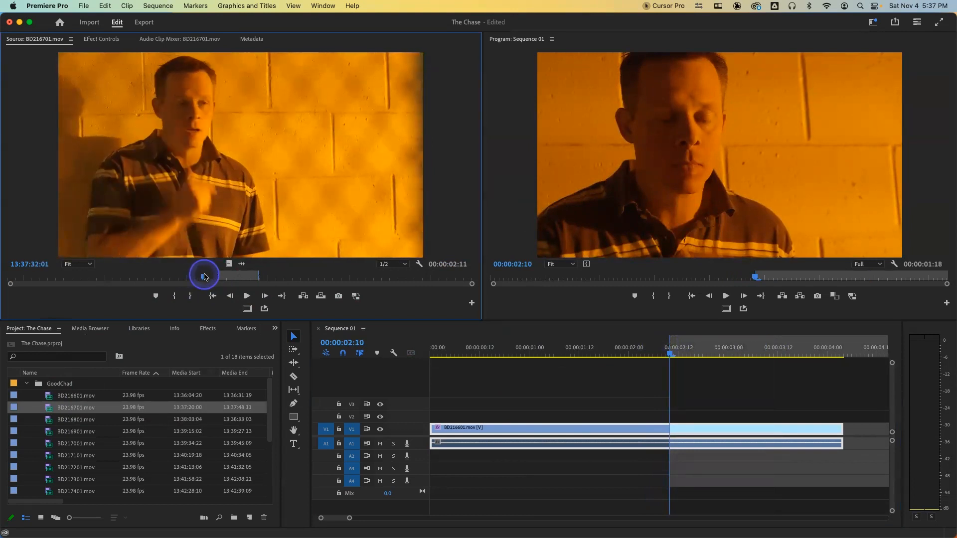
pyautogui.moveTo(204, 277); pyautogui.dragTo(205, 277)
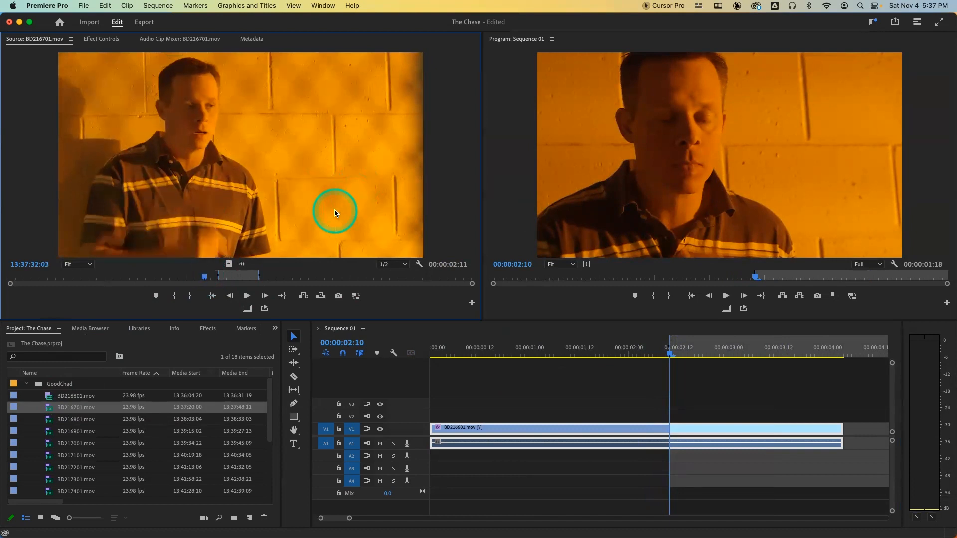
pyautogui.press('Left')
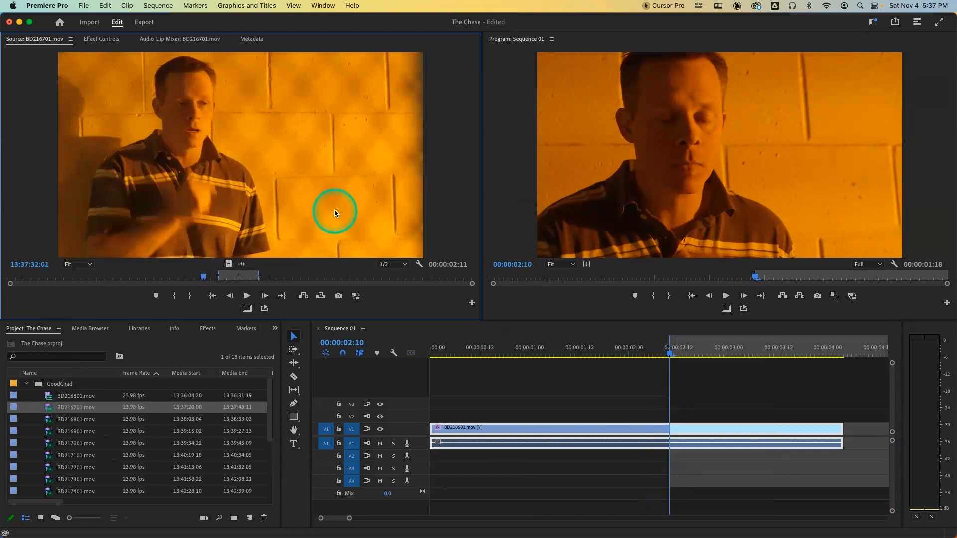
pyautogui.press('i')
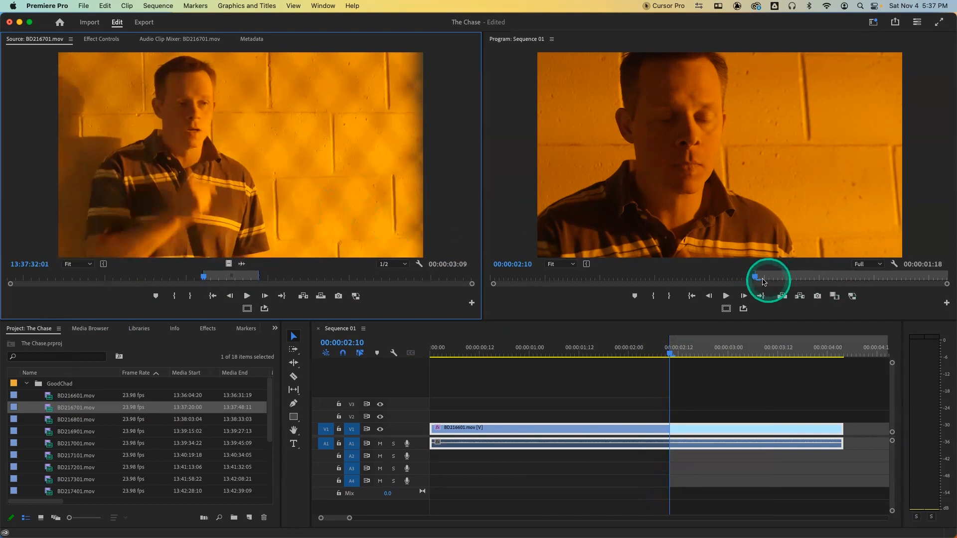
# - Set the sequence In point to 00:00:02:08 and overwrite from there with the marked section of BD216701.mov
pyautogui.moveTo(755, 278); pyautogui.dragTo(755, 277)
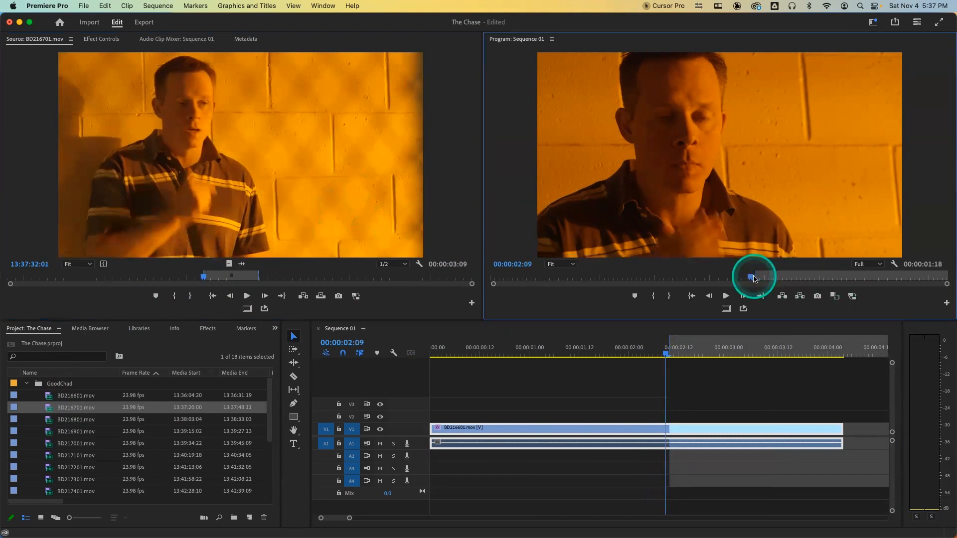
pyautogui.press('Left')
pyautogui.press('Left')
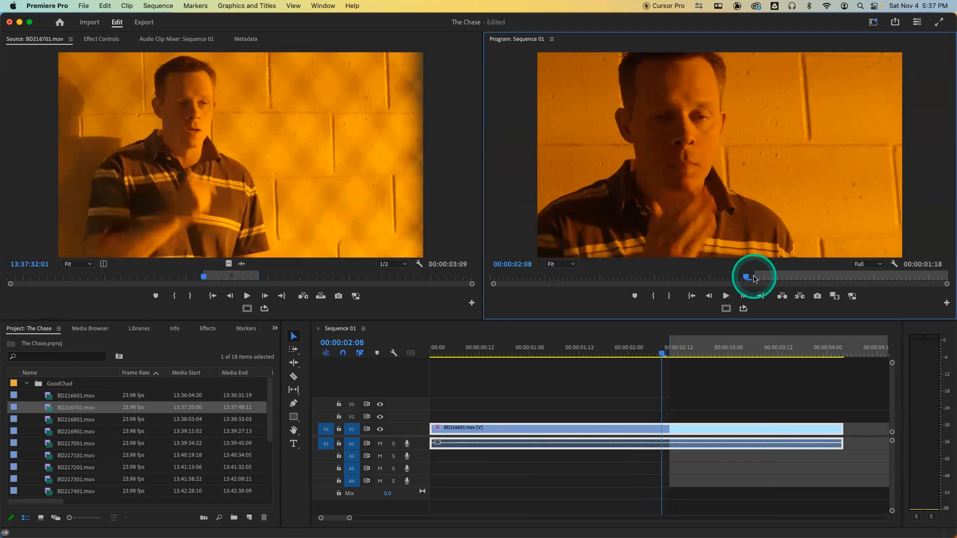
pyautogui.press('Left')
pyautogui.press('Right')
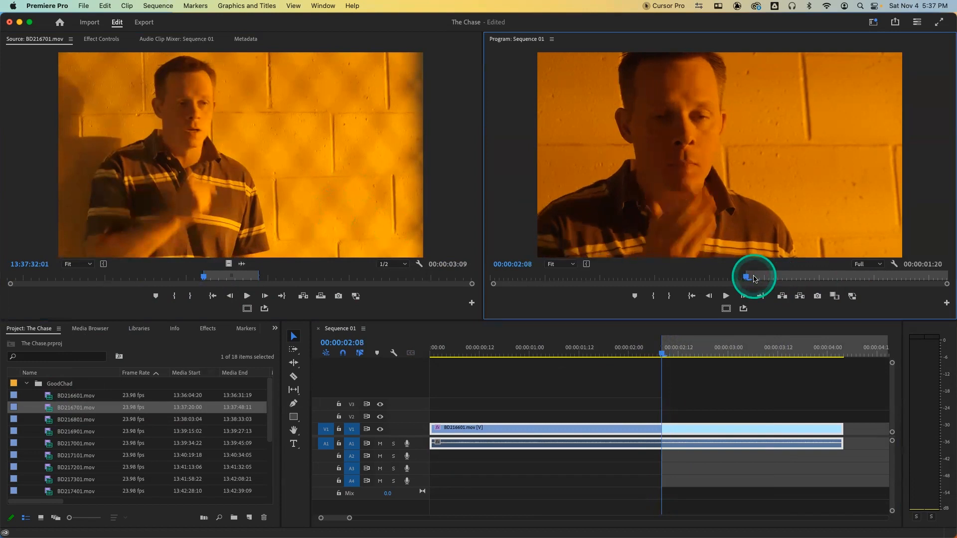
pyautogui.click(321, 296)
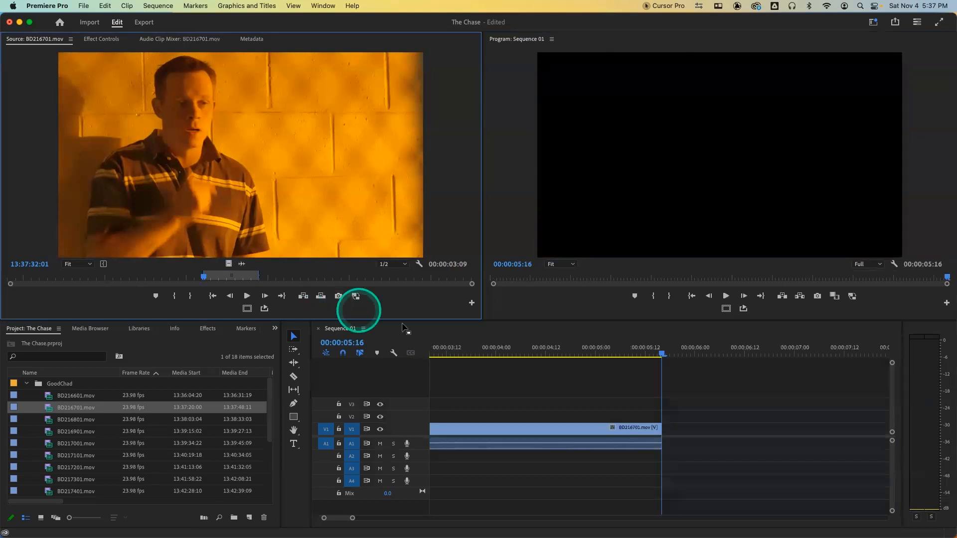
pyautogui.press('\\')
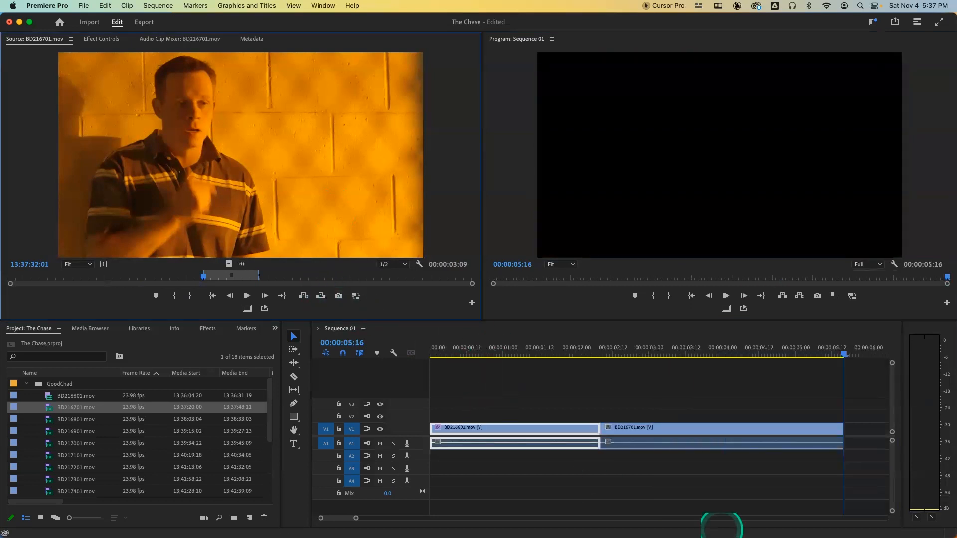
# - Play the sequence across the cut from BD216601.mov to BD216701.mov to check how the action matches
pyautogui.click(511, 354)
pyautogui.click(509, 355)
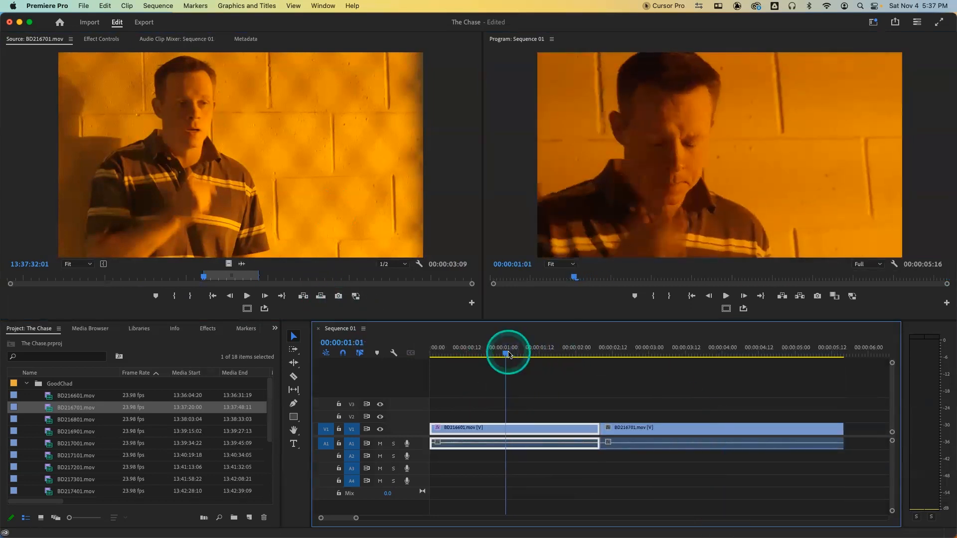
pyautogui.press('space')
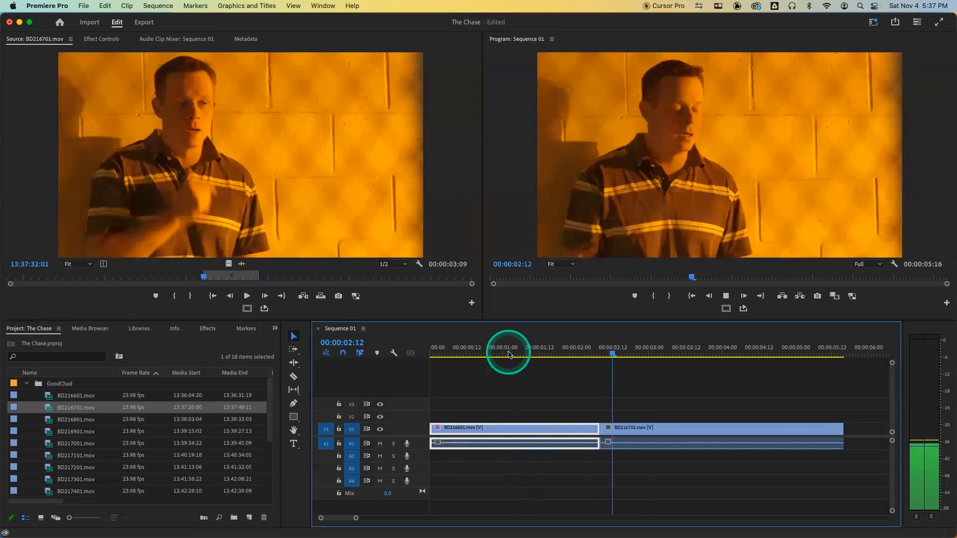
pyautogui.click(532, 350)
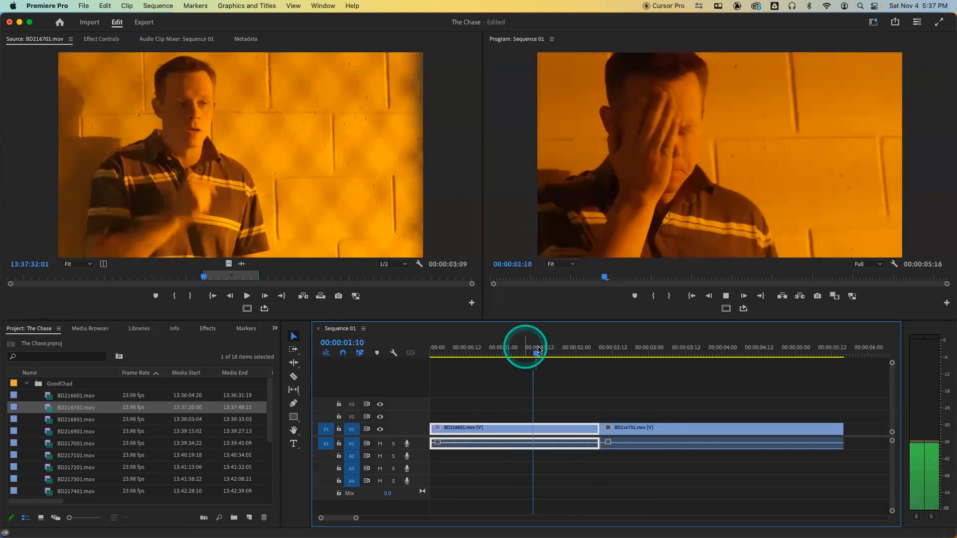
pyautogui.press('space')
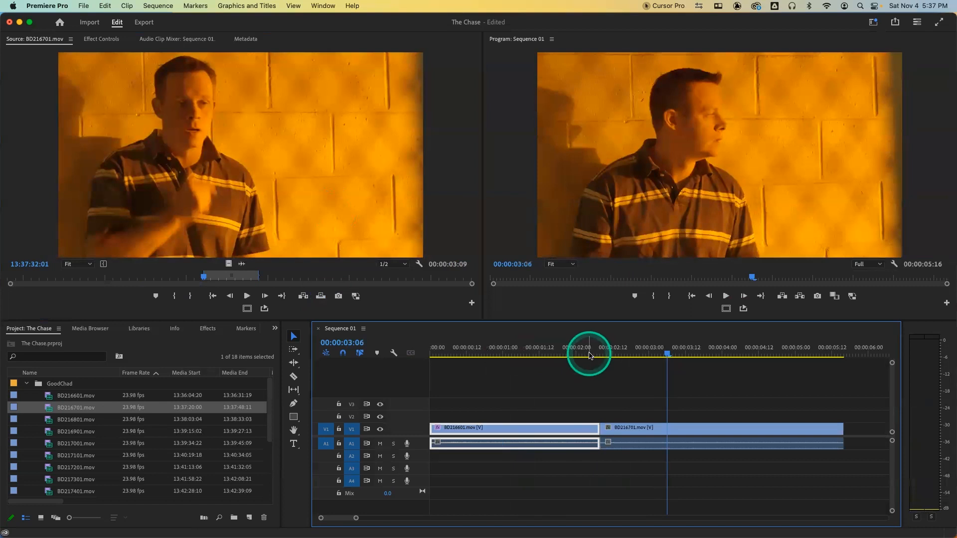
# - Undo the overwrite of BD216701.mov and set the sequence In point to 00:00:03:02
pyautogui.press('super+z')
pyautogui.moveTo(618, 355); pyautogui.dragTo(655, 353)
pyautogui.press('i')
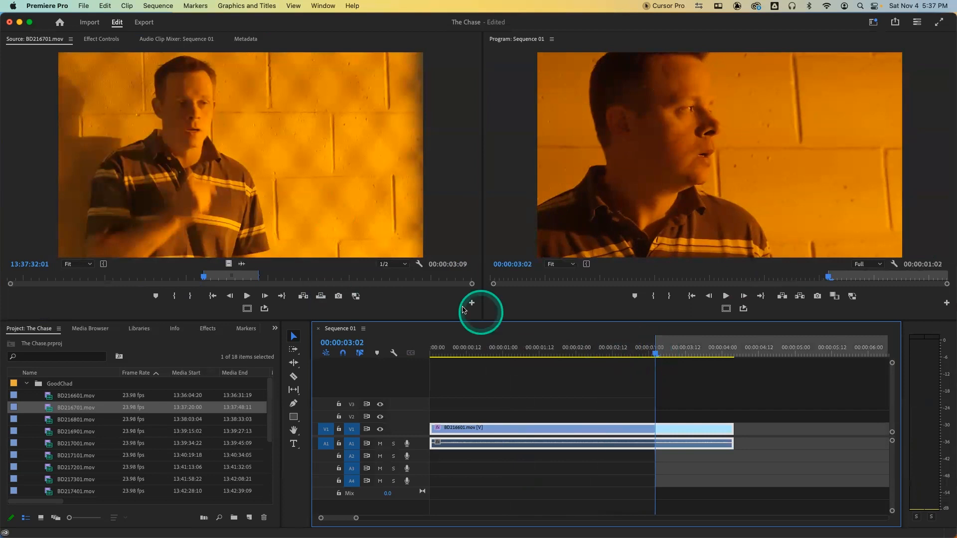
# - Set the BD216701.mov source In point to 13:37:33:00 and overwrite the marked section from the sequence In point
pyautogui.click(216, 275)
pyautogui.moveTo(217, 275); pyautogui.dragTo(220, 277)
pyautogui.press('i')
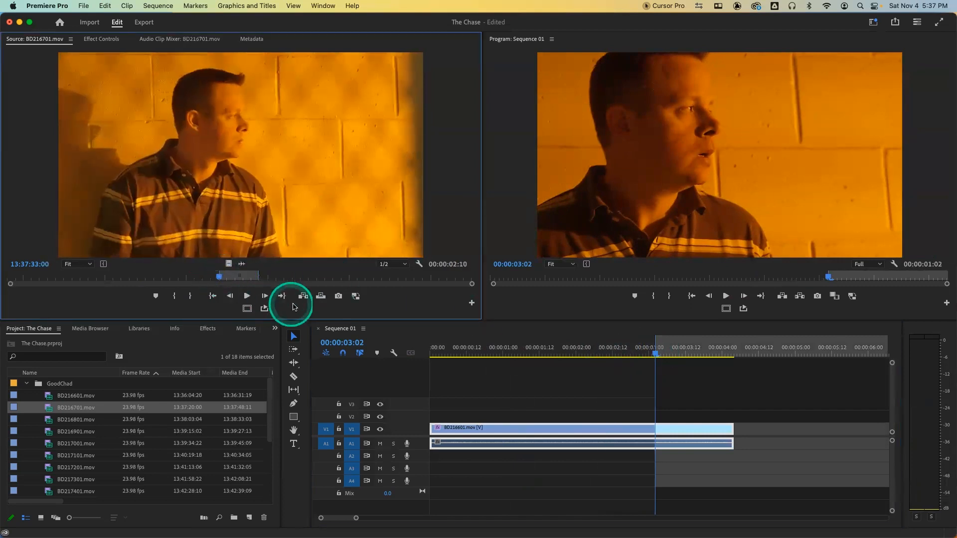
pyautogui.click(321, 296)
# - Play the sequence from 00:00:01:17 and again around the cut to judge the new match with BD216701.mov
pyautogui.moveTo(592, 349); pyautogui.dragTo(555, 350)
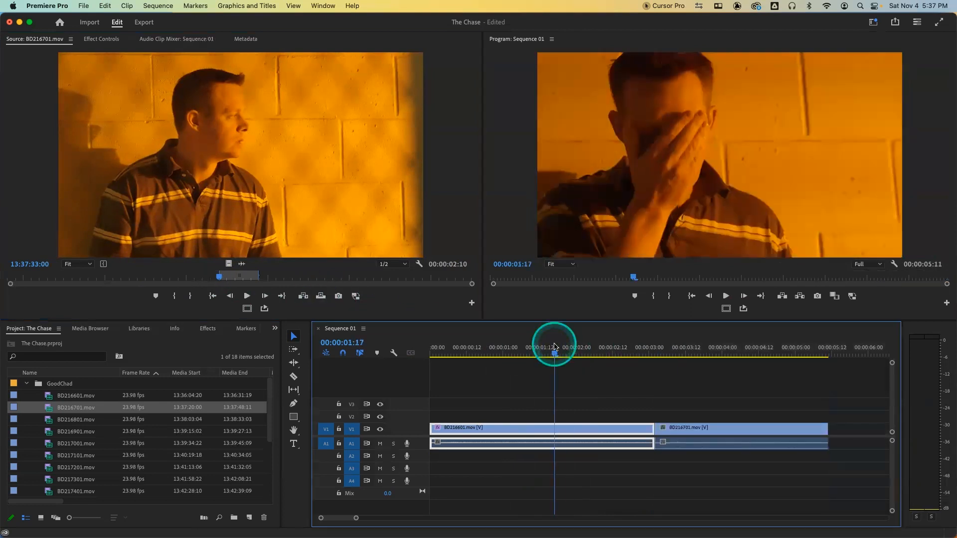
pyautogui.press('space')
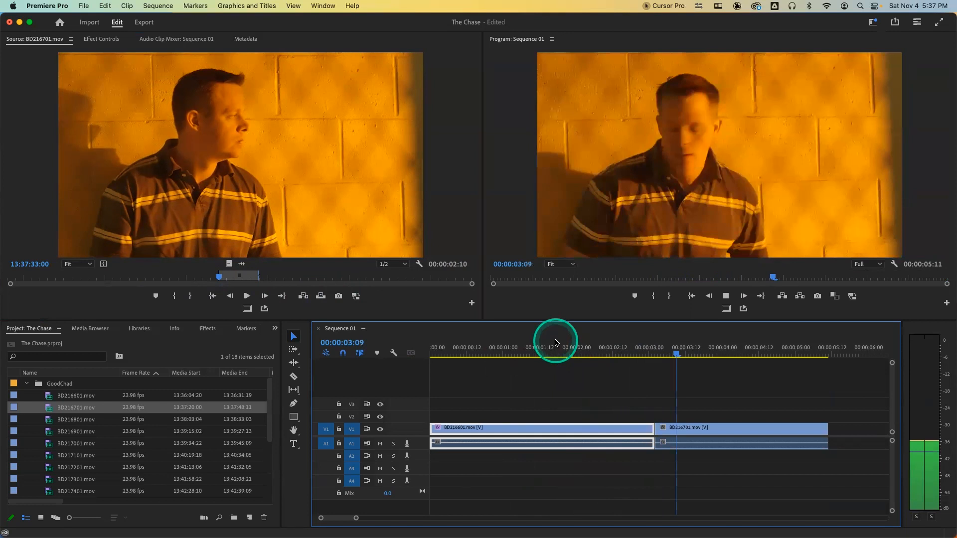
pyautogui.click(618, 352)
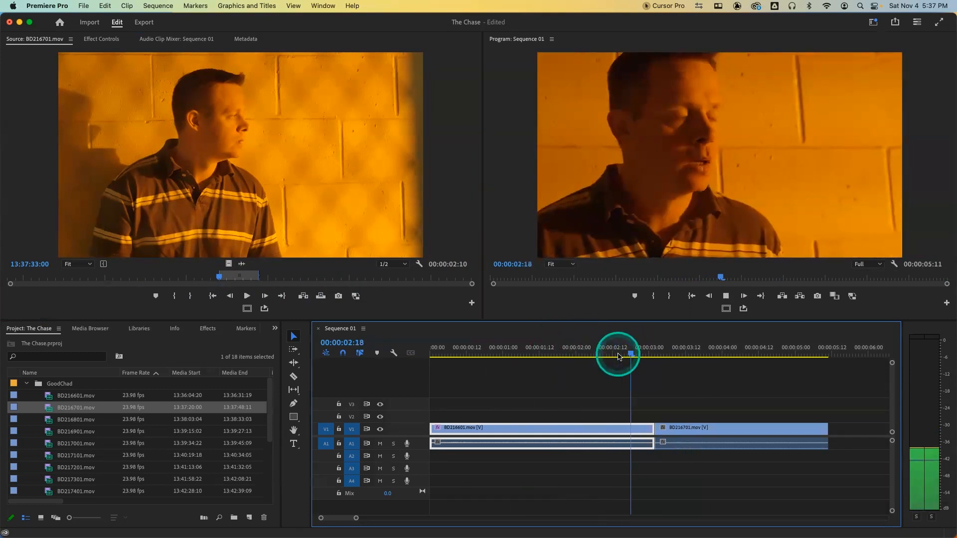
pyautogui.press('space')
pyautogui.moveTo(629, 354); pyautogui.dragTo(607, 352)
# - Delete BD216701.mov from the sequence and extend the end of BD216601.mov to 00:00:05:16, playing the result through to its end
pyautogui.click(690, 431)
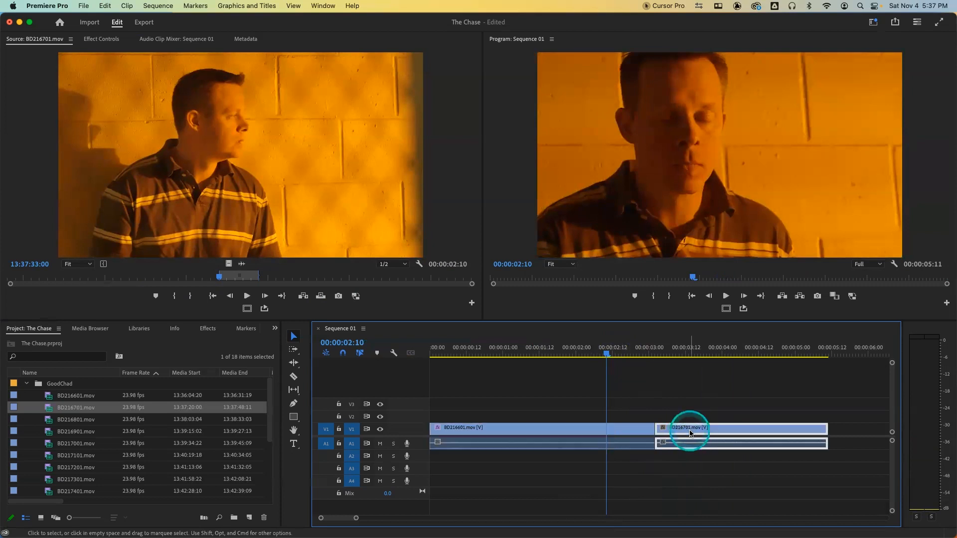
pyautogui.press('Delete')
pyautogui.click(655, 427)
pyautogui.moveTo(655, 427); pyautogui.dragTo(841, 435)
pyautogui.moveTo(566, 353); pyautogui.dragTo(532, 352)
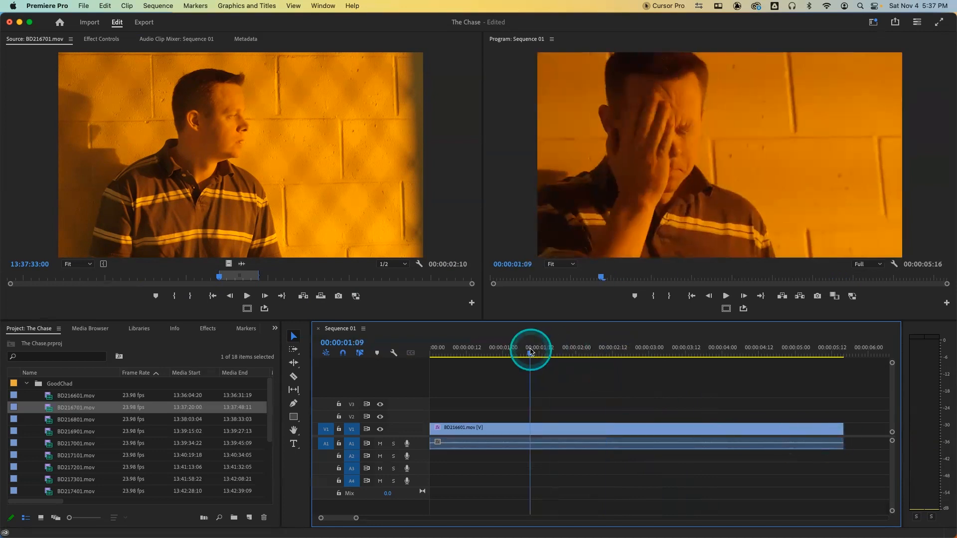
pyautogui.press('space')
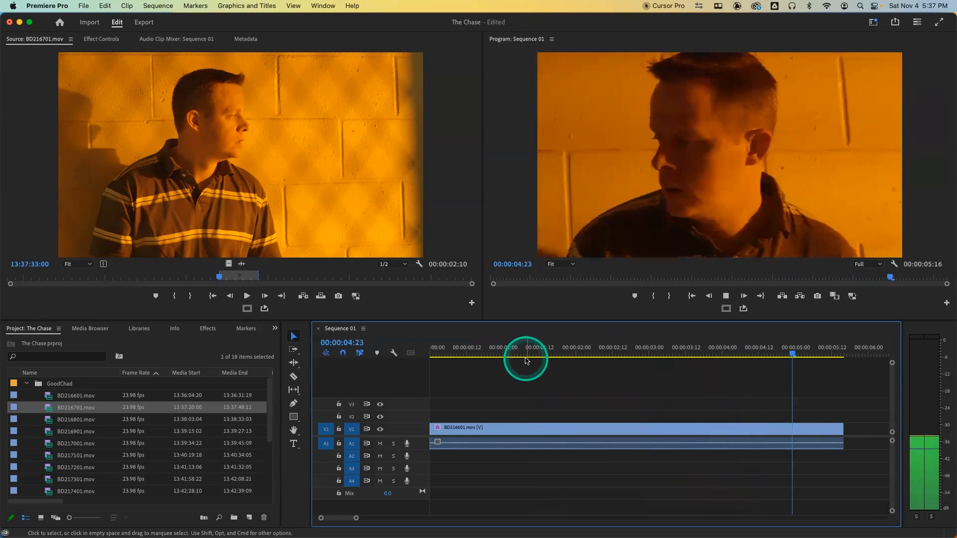
# - Open BD216901.mov as the source and mark its In point at 13:39:19:13
pyautogui.doubleClick(47, 432)
pyautogui.moveTo(59, 274); pyautogui.dragTo(170, 281)
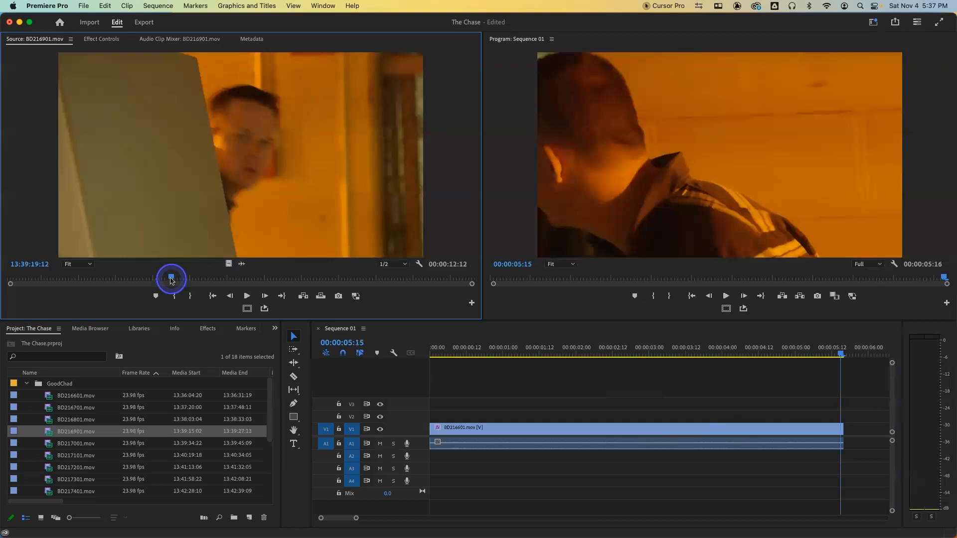
pyautogui.moveTo(173, 280); pyautogui.dragTo(174, 281)
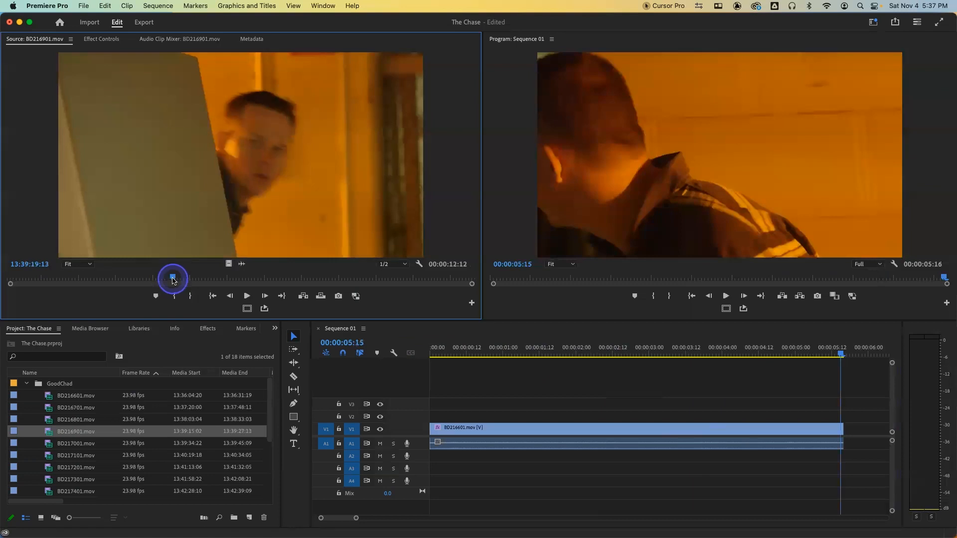
pyautogui.press('i')
# - Preview BD216901.mov from its In point and overwrite it into the sequence at the end of BD216601.mov
pyautogui.press('space')
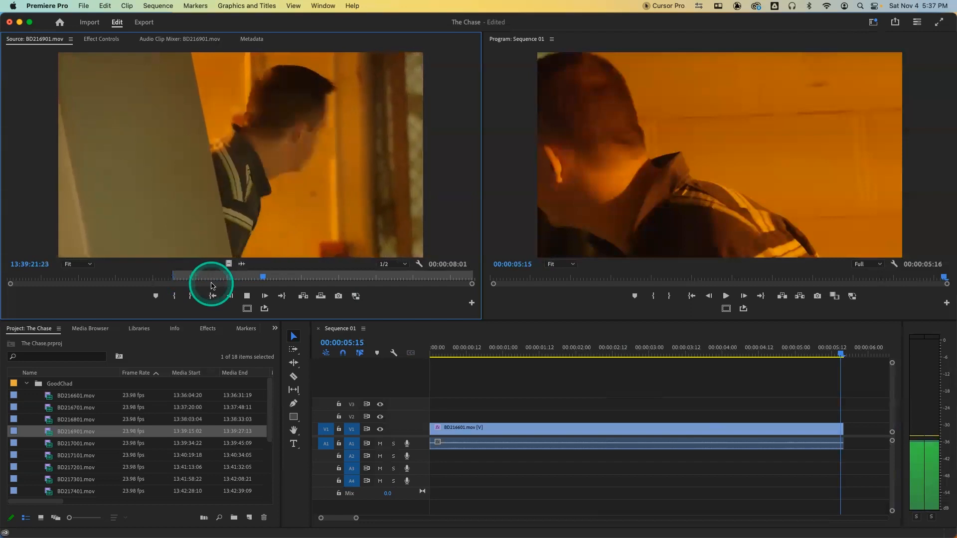
pyautogui.press('space')
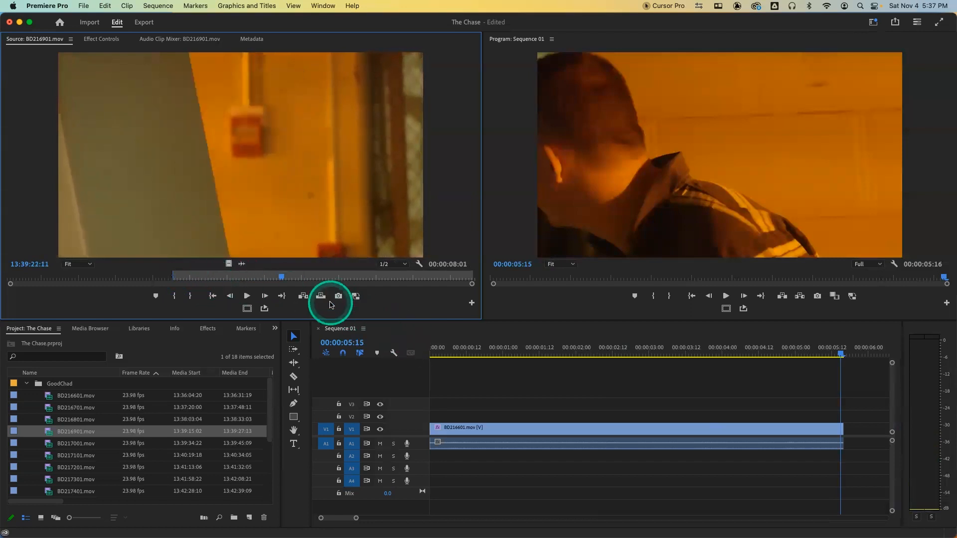
pyautogui.click(321, 298)
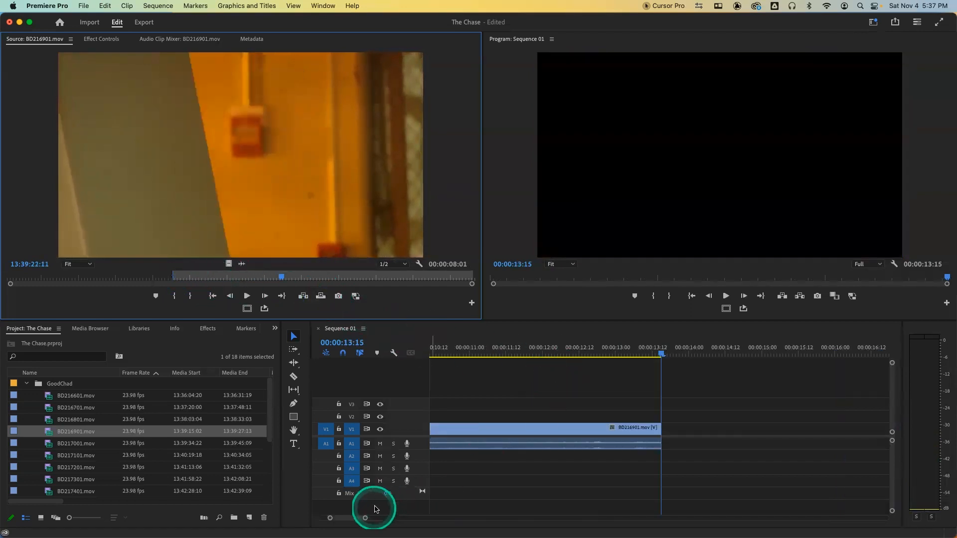
pyautogui.press('\\')
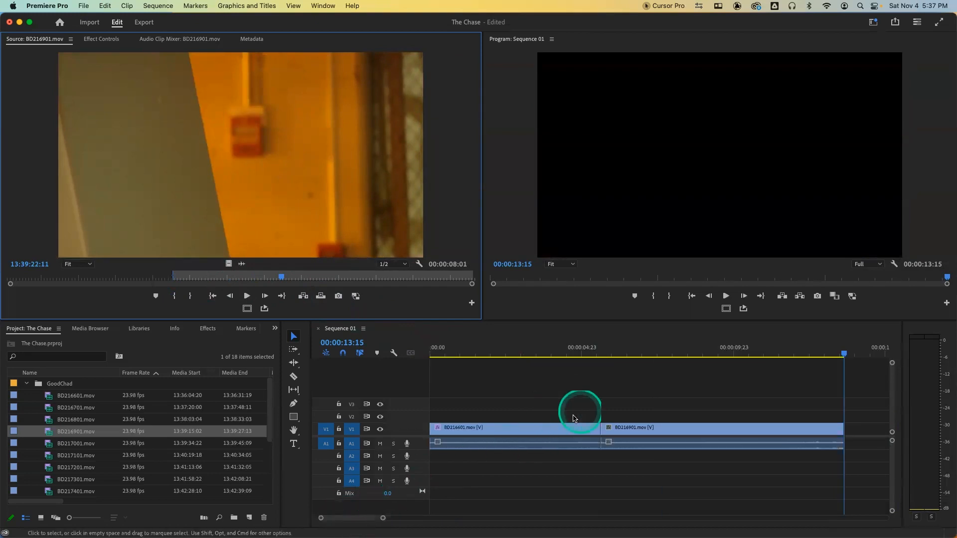
# - Play the sequence across the cut into BD216901.mov and scrub to 00:00:07:17 to check the new shot
pyautogui.moveTo(554, 350); pyautogui.dragTo(547, 351)
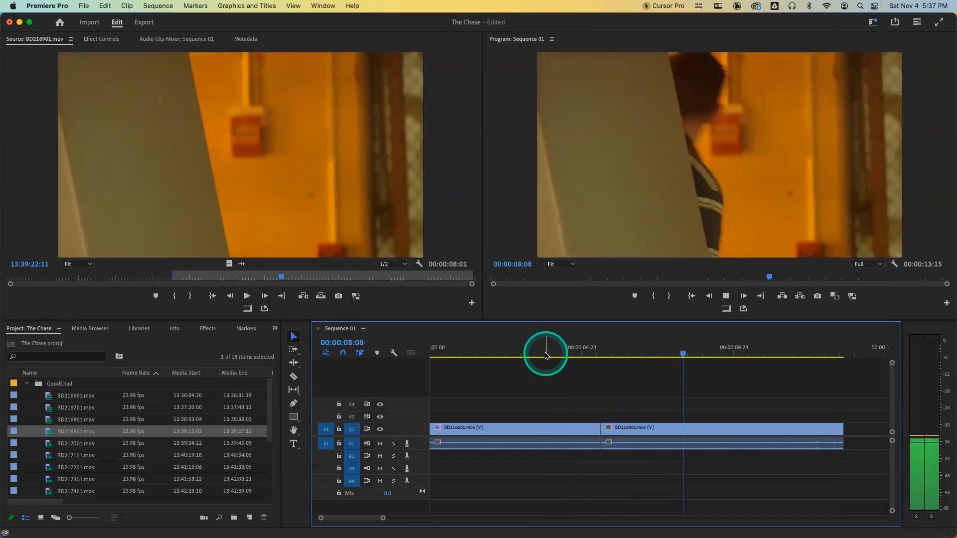
pyautogui.press('space')
pyautogui.moveTo(554, 350); pyautogui.dragTo(666, 347)
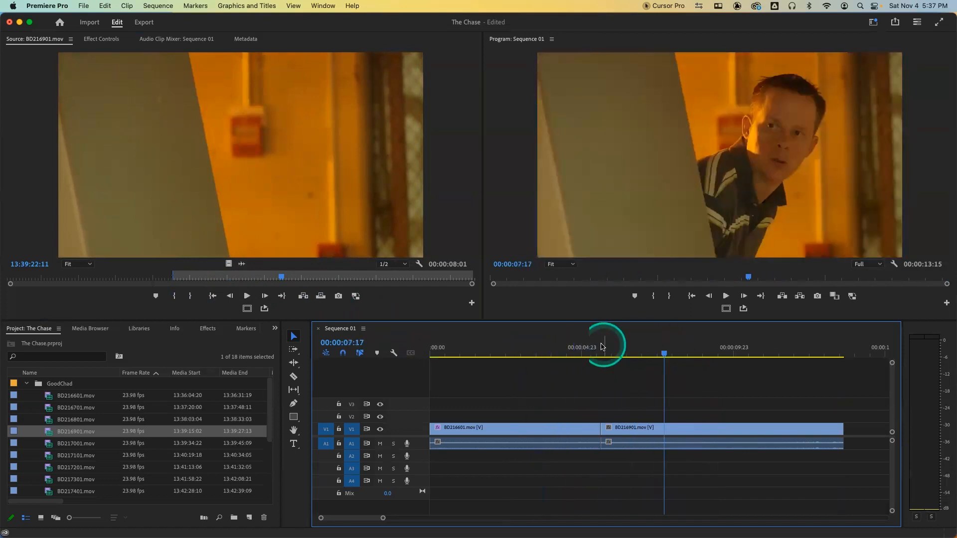
# - Browse the Adjust video effects and apply ProcAmp to BD216601.mov in the sequence
pyautogui.click(214, 338)
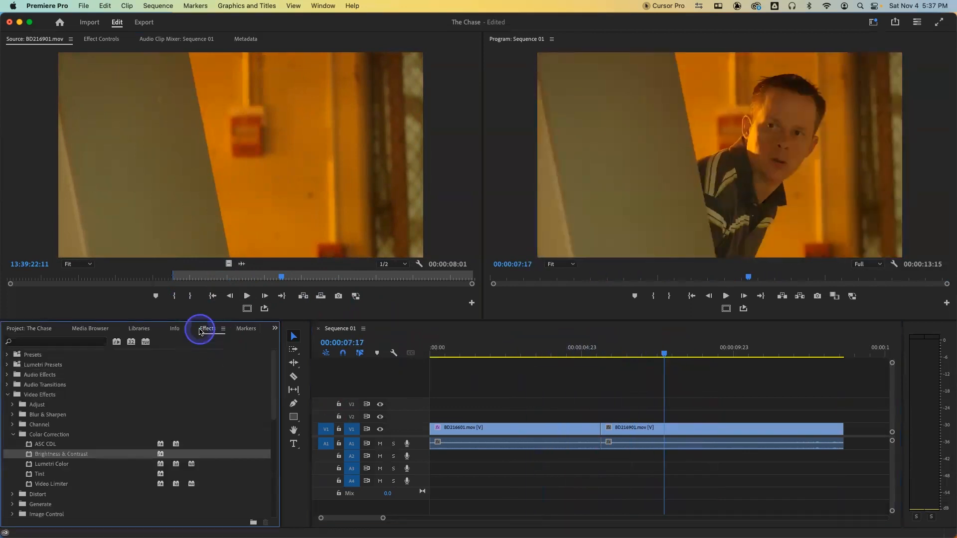
pyautogui.click(12, 435)
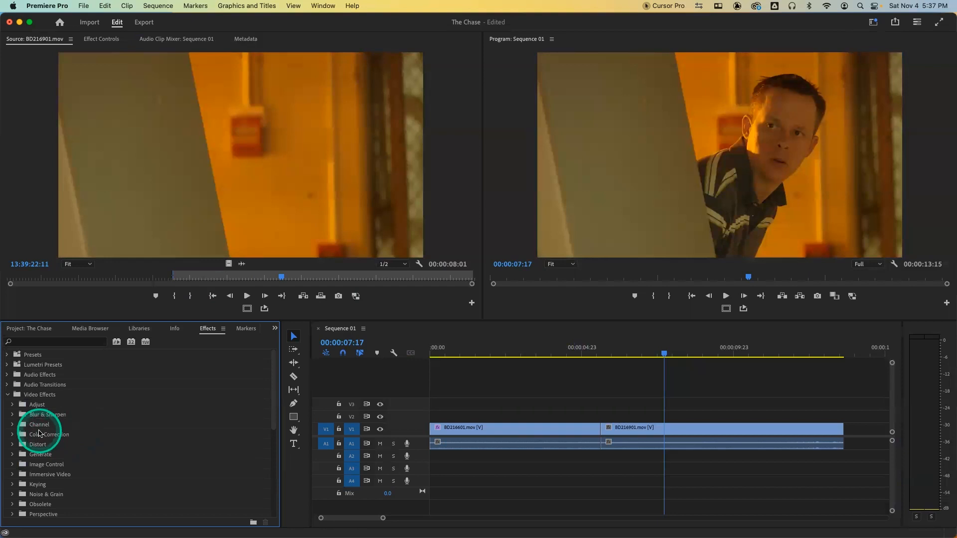
pyautogui.click(13, 406)
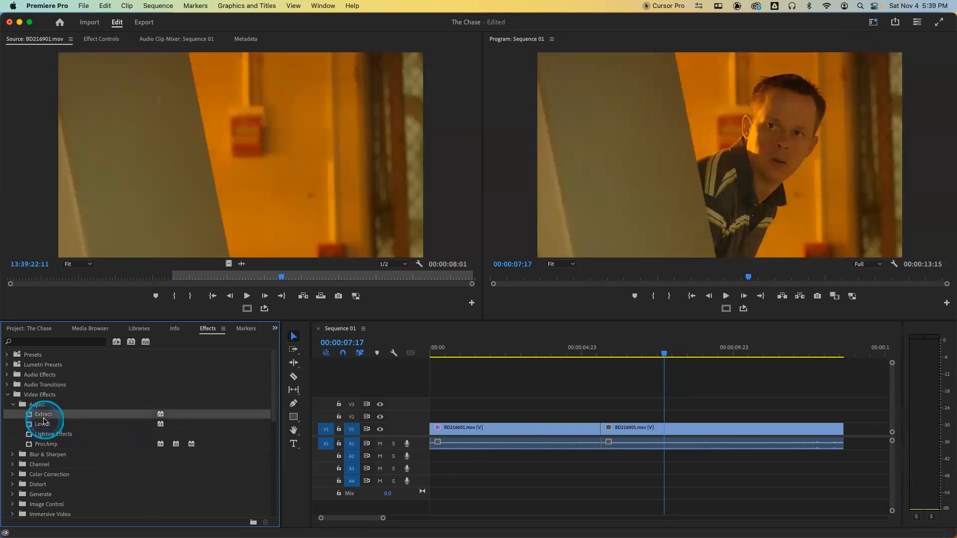
pyautogui.click(42, 425)
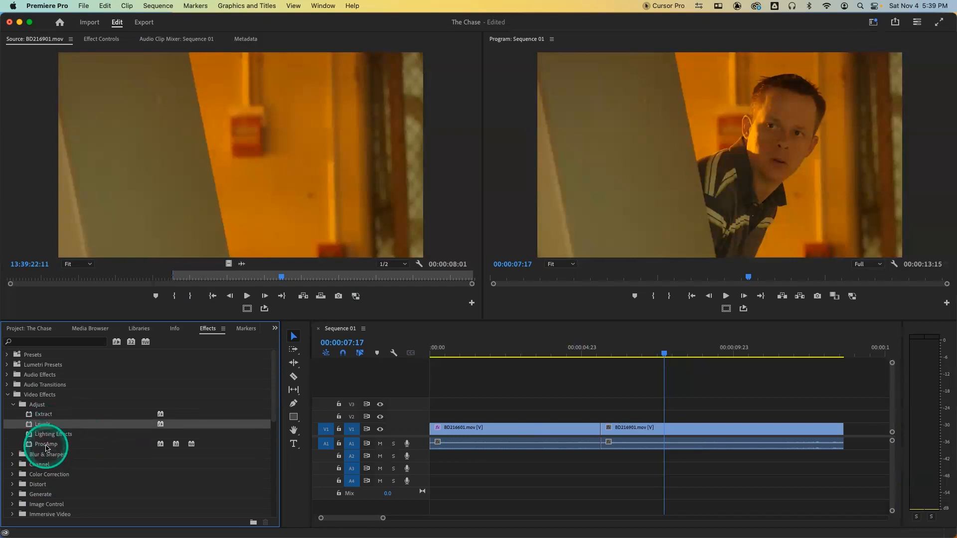
pyautogui.click(46, 444)
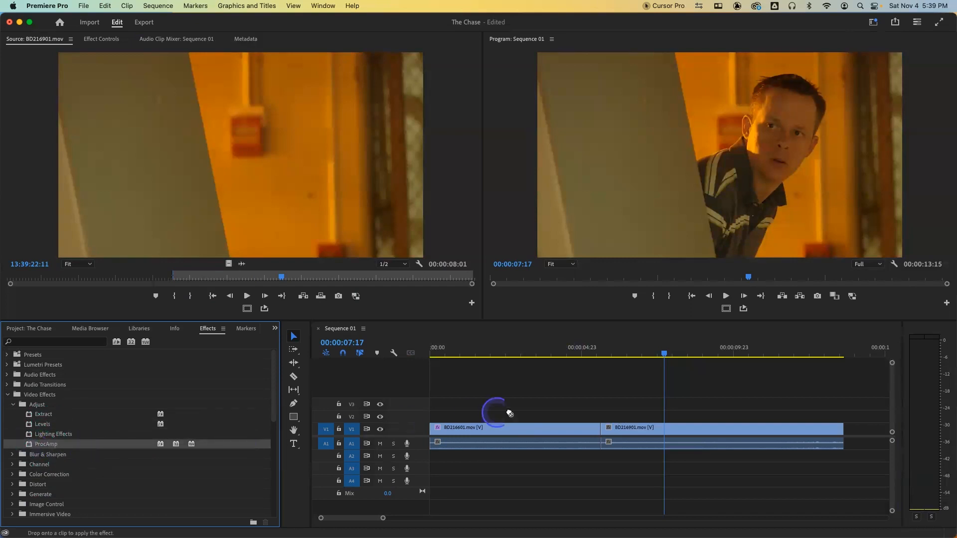
pyautogui.moveTo(526, 422); pyautogui.dragTo(516, 427)
# - Review the ProcAmp settings on BD216601.mov at 00:00:02:20 and remove the effect from the clip
pyautogui.click(516, 349)
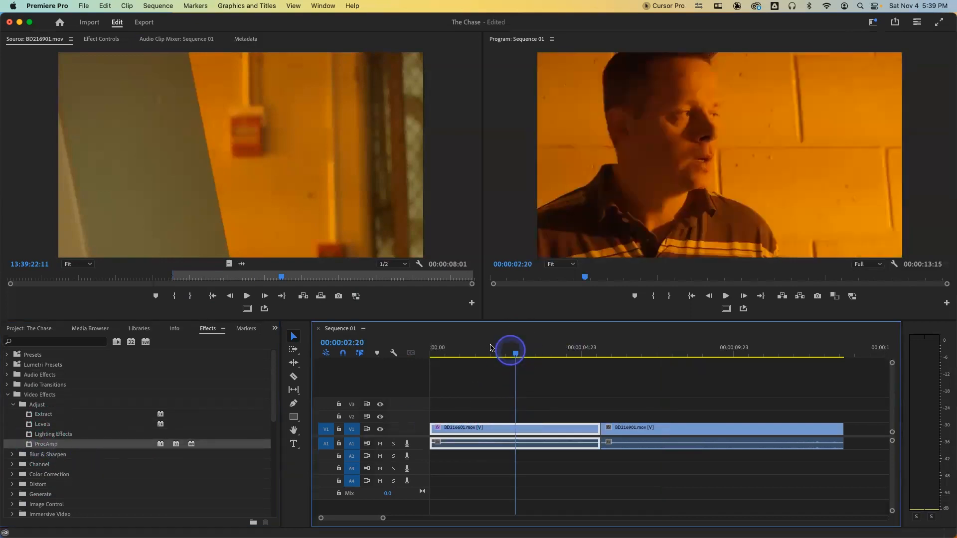
pyautogui.click(100, 39)
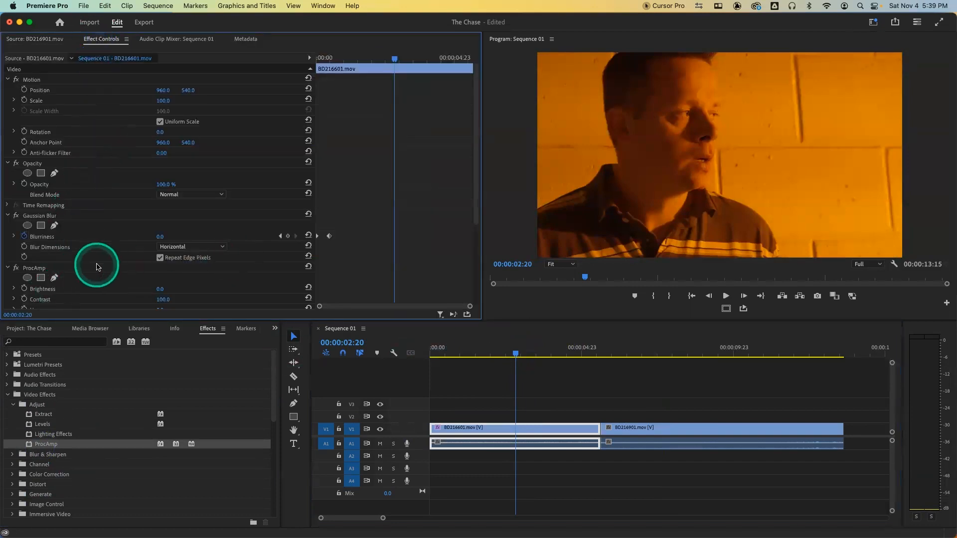
pyautogui.scroll(-3, 96, 267)
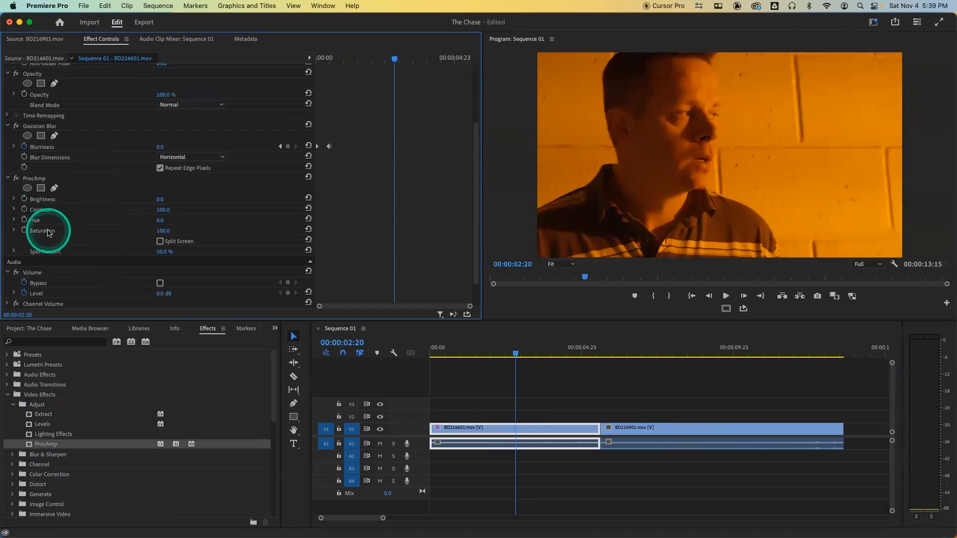
pyautogui.click(36, 181)
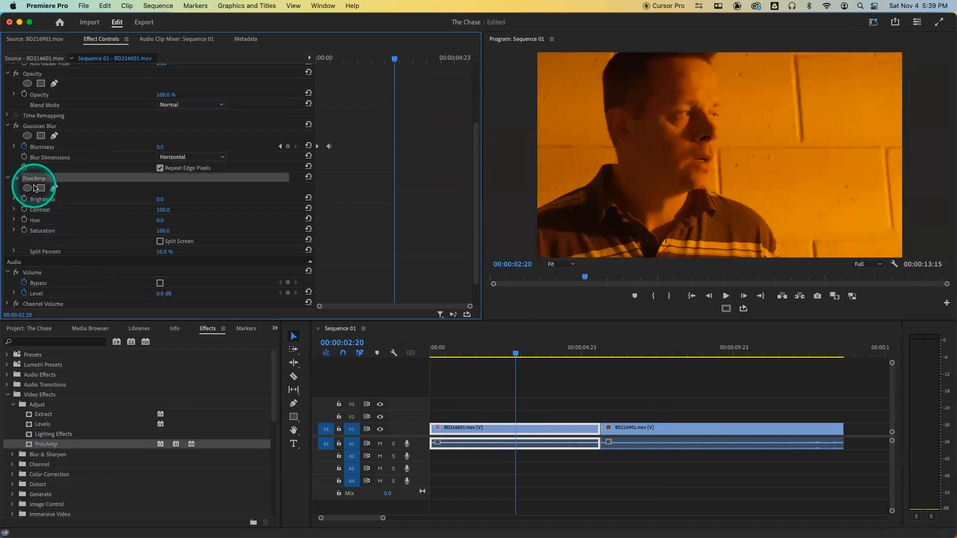
pyautogui.press('Delete')
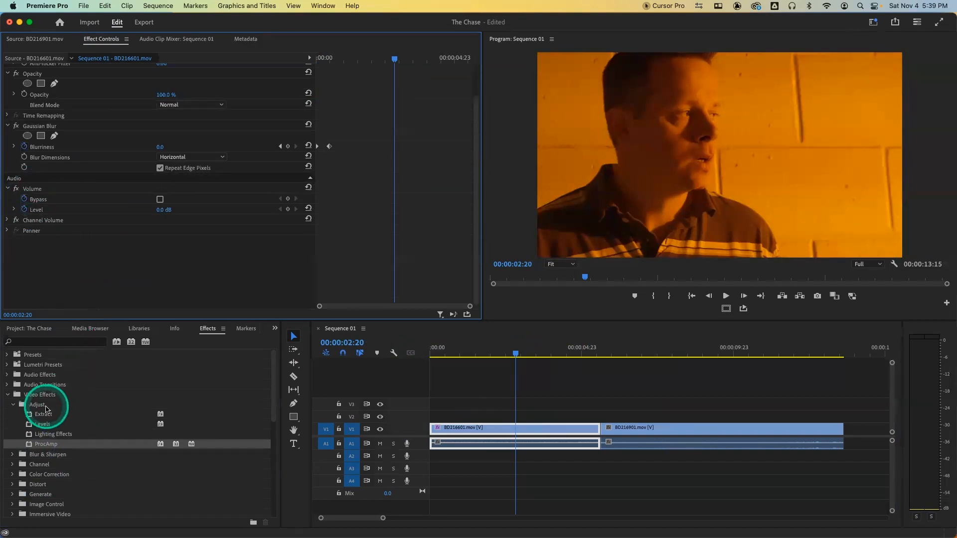
# - Apply the Unsharp Mask effect from Blur & Sharpen to BD216601.mov and place the playhead at 00:00:02:01
pyautogui.click(12, 455)
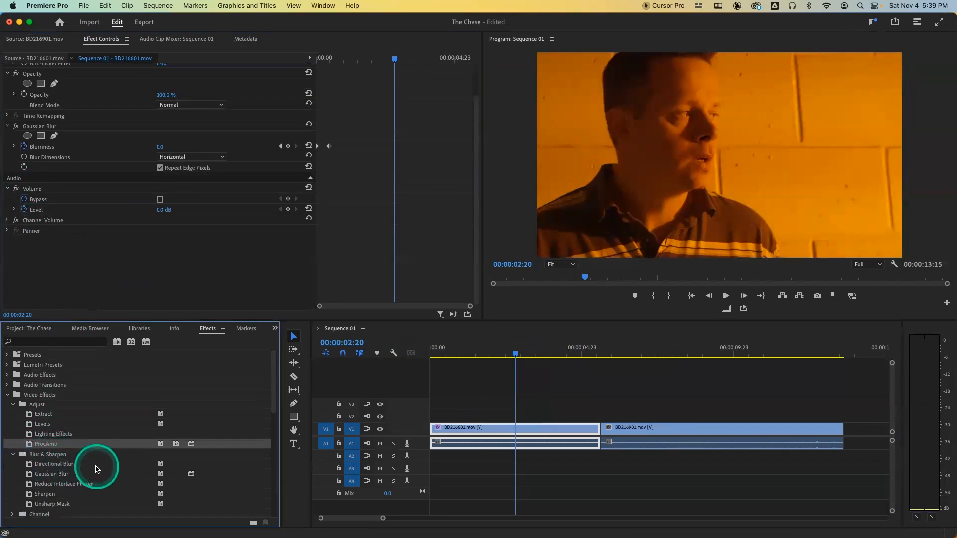
pyautogui.click(48, 496)
pyautogui.click(54, 506)
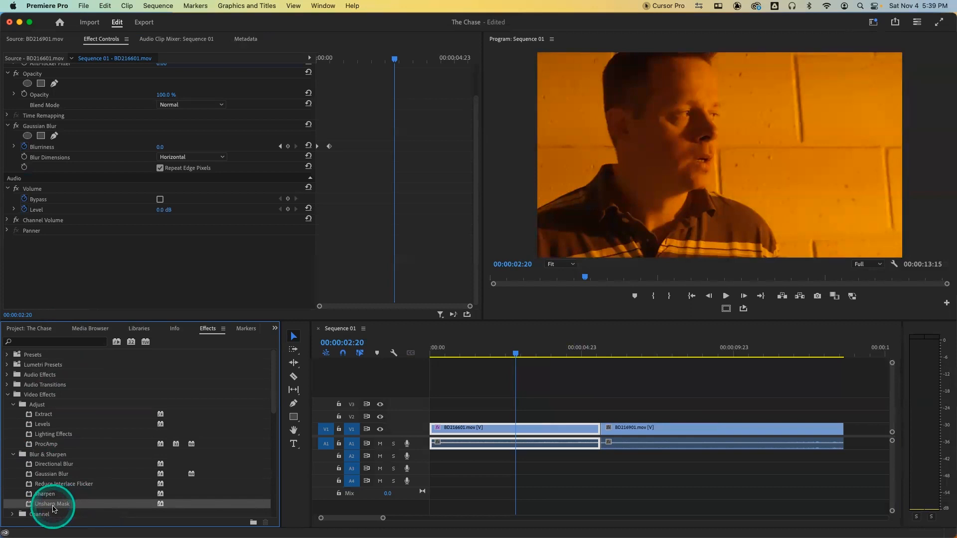
pyautogui.moveTo(500, 432); pyautogui.dragTo(499, 431)
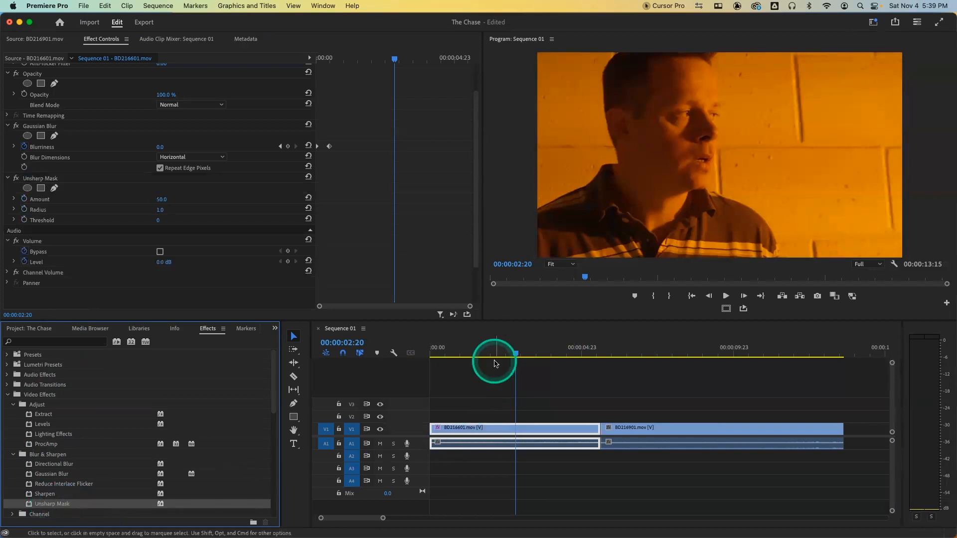
pyautogui.moveTo(509, 355); pyautogui.dragTo(491, 353)
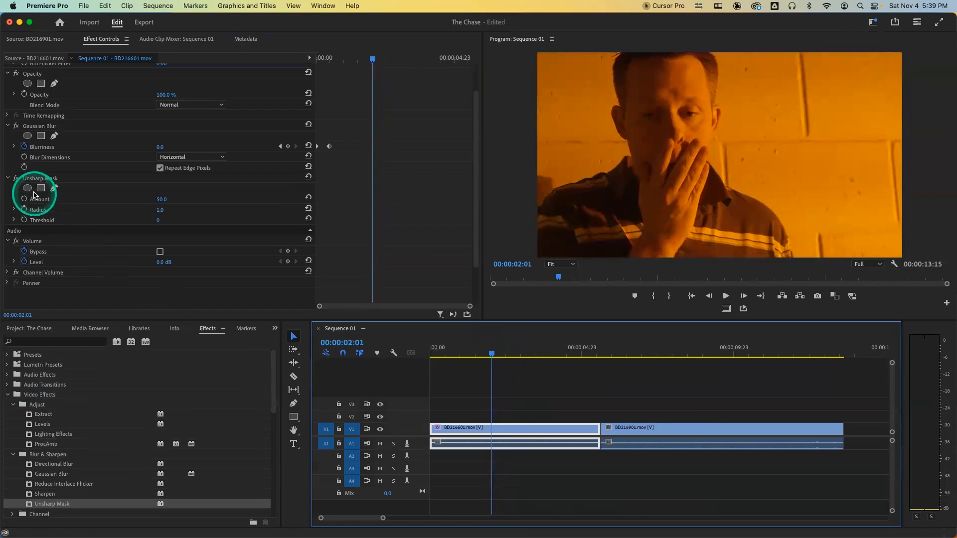
pyautogui.hotkey('ctrl', 'alt', 'm')
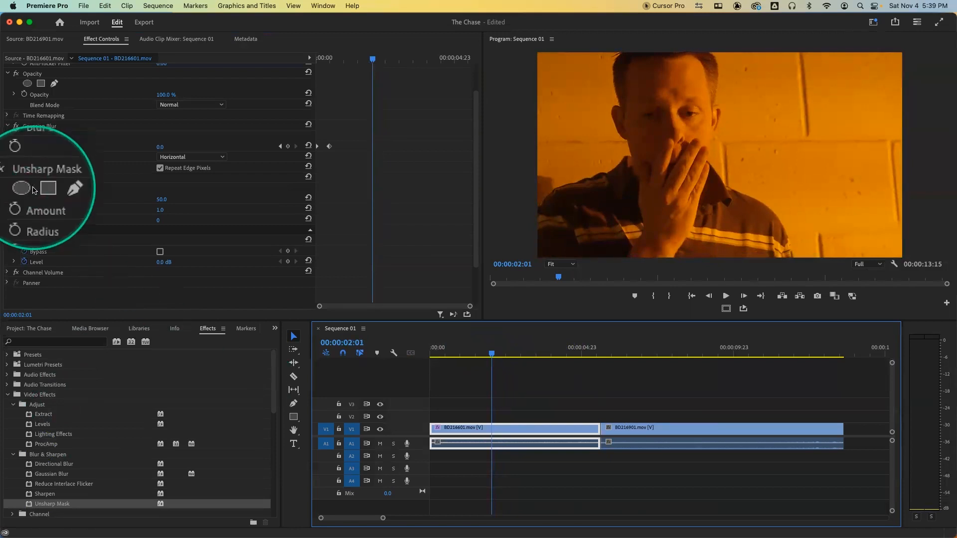
# - Toggle Unsharp Mask off and on for BD216601.mov, and raise its Amount to 335.0
pyautogui.hotkey('ctrl', 'alt', 'm')
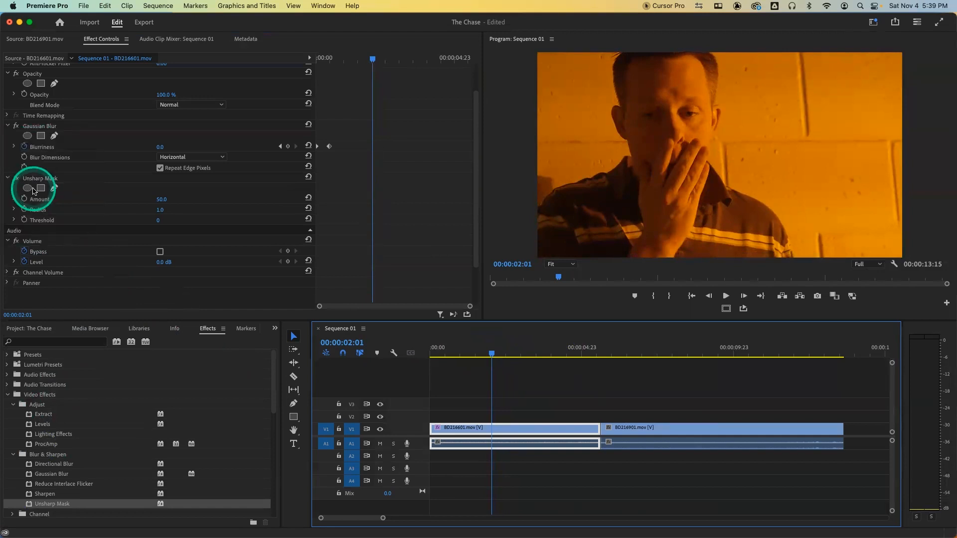
pyautogui.click(16, 179)
pyautogui.click(15, 179)
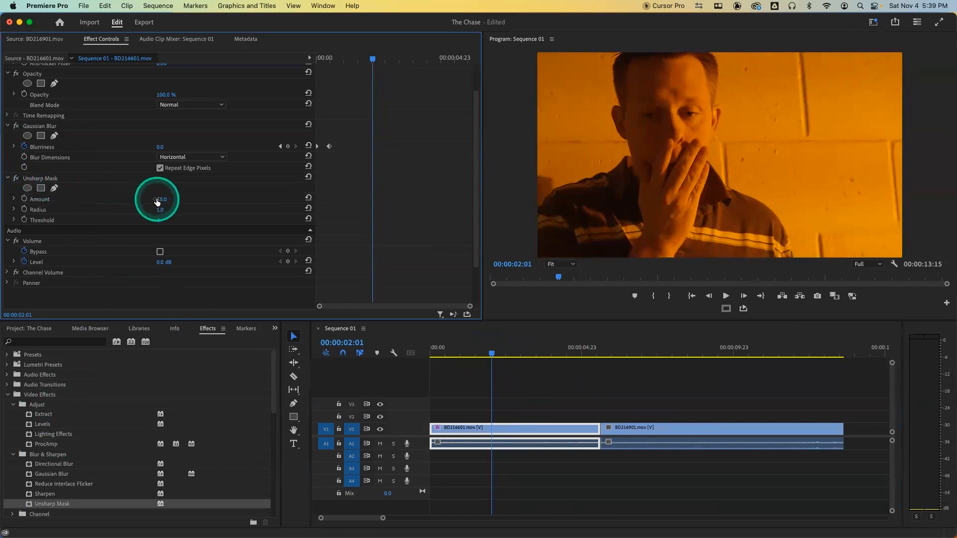
pyautogui.moveTo(158, 201); pyautogui.dragTo(179, 201)
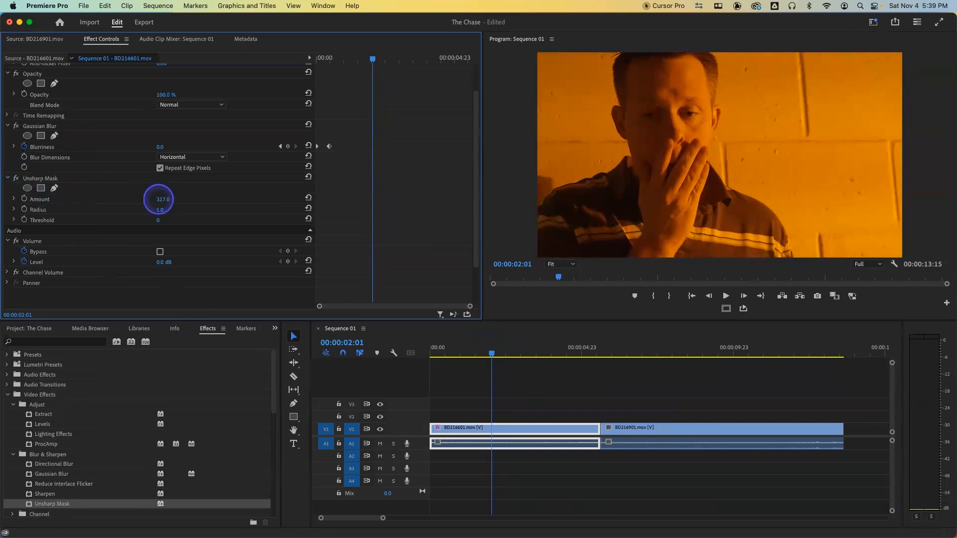
pyautogui.moveTo(157, 198); pyautogui.dragTo(384, 192)
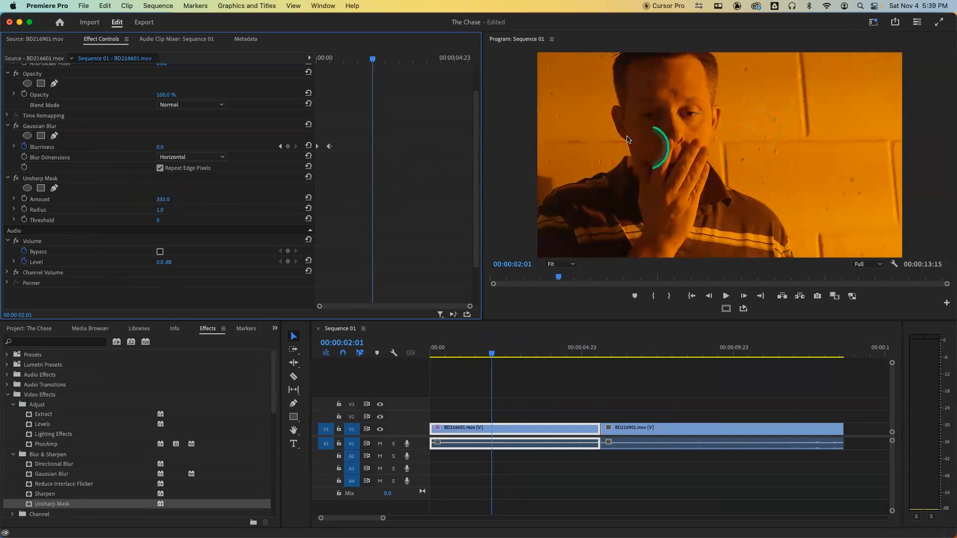
pyautogui.click(25, 181)
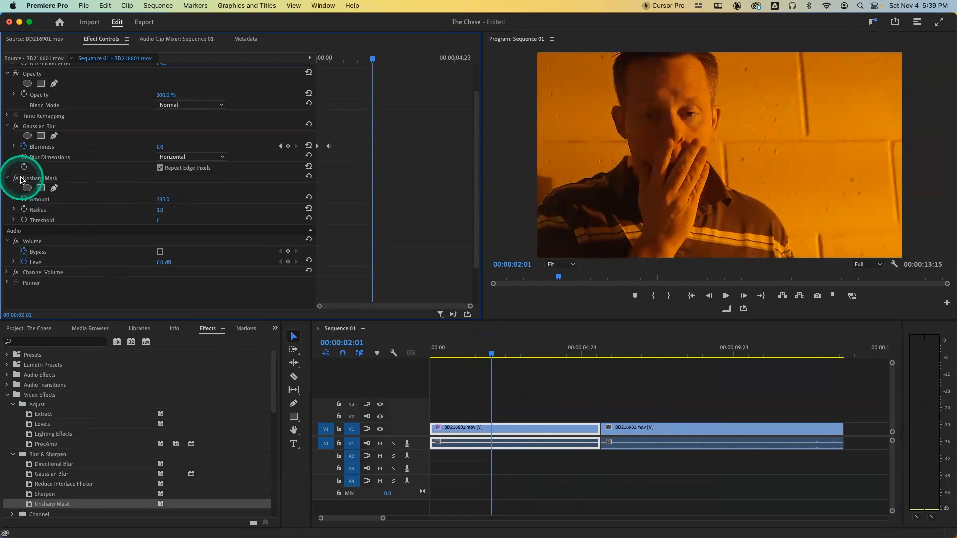
# - Compare BD216601.mov with Unsharp Mask disabled and enabled, and remove the effect from the clip
pyautogui.click(16, 179)
pyautogui.click(16, 179)
pyautogui.click(16, 178)
pyautogui.click(17, 178)
pyautogui.click(39, 181)
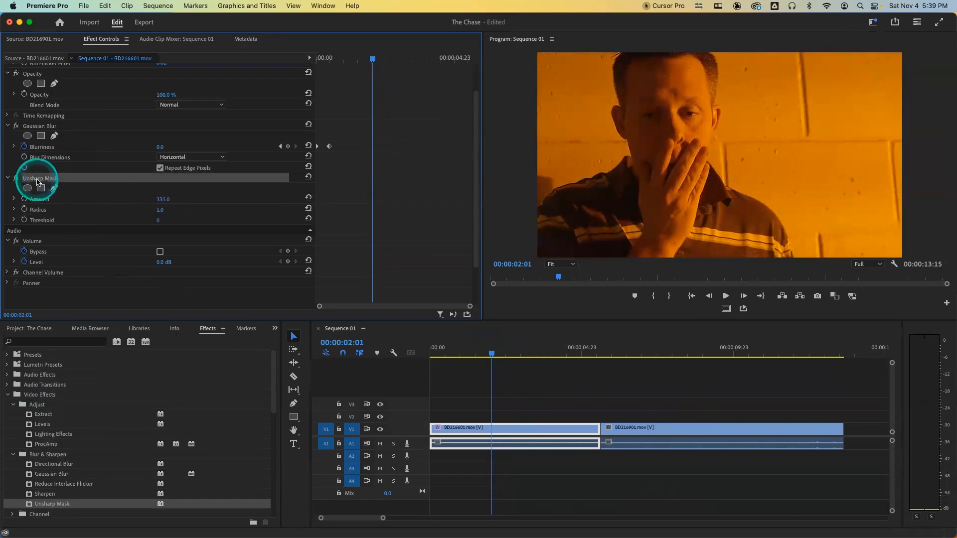
pyautogui.press('Delete')
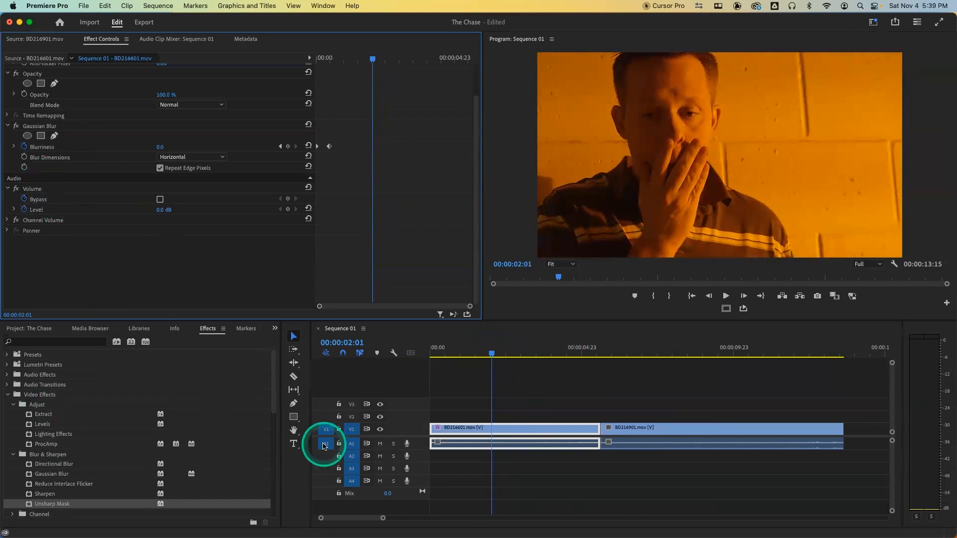
# - Apply the Invert effect from the Channel category to BD216601.mov and remove it from the clip again
pyautogui.moveTo(275, 401); pyautogui.dragTo(267, 432)
pyautogui.click(12, 370)
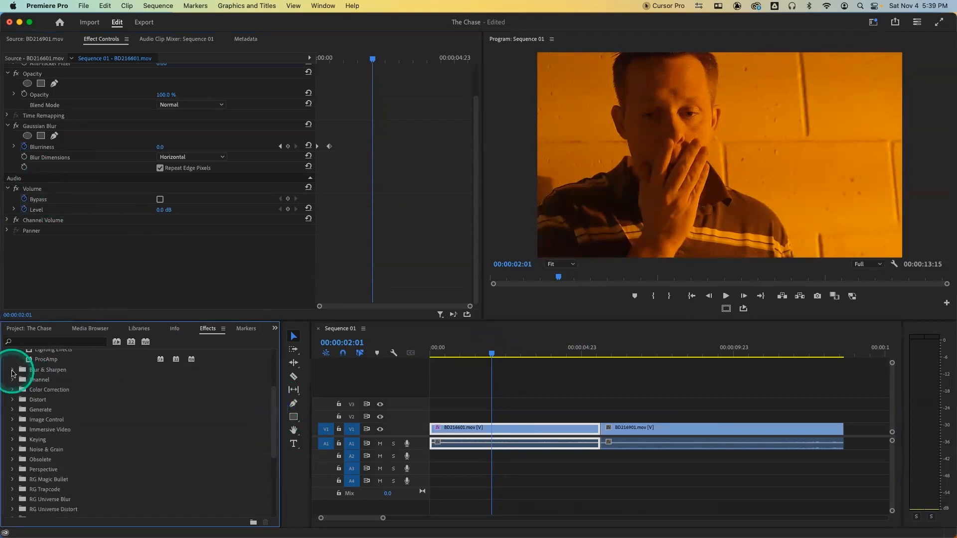
pyautogui.click(13, 381)
pyautogui.moveTo(34, 390); pyautogui.dragTo(481, 428)
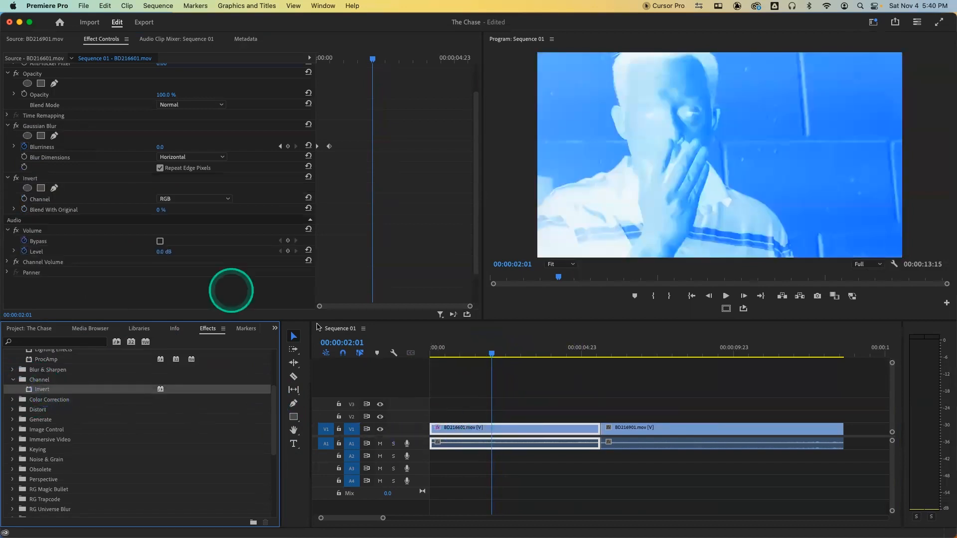
pyautogui.click(34, 179)
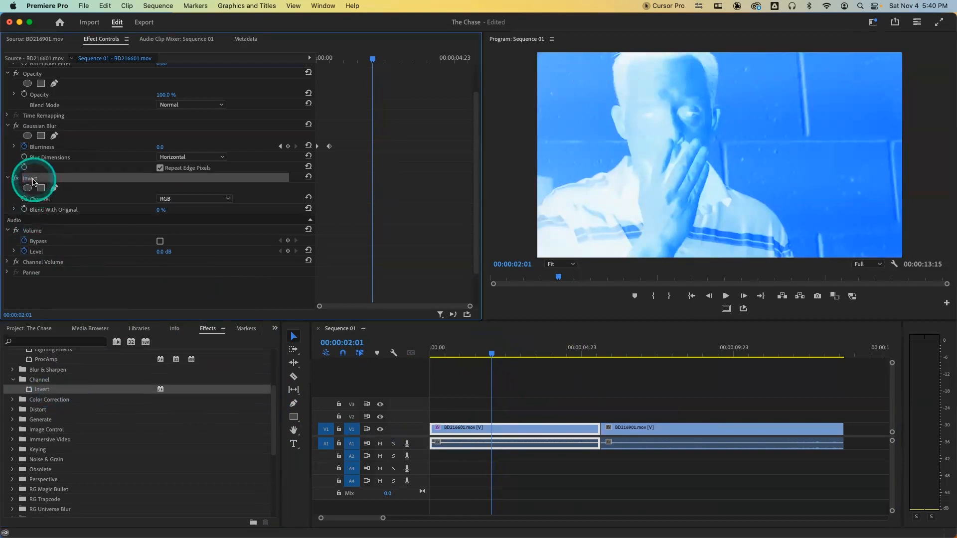
pyautogui.press('Delete')
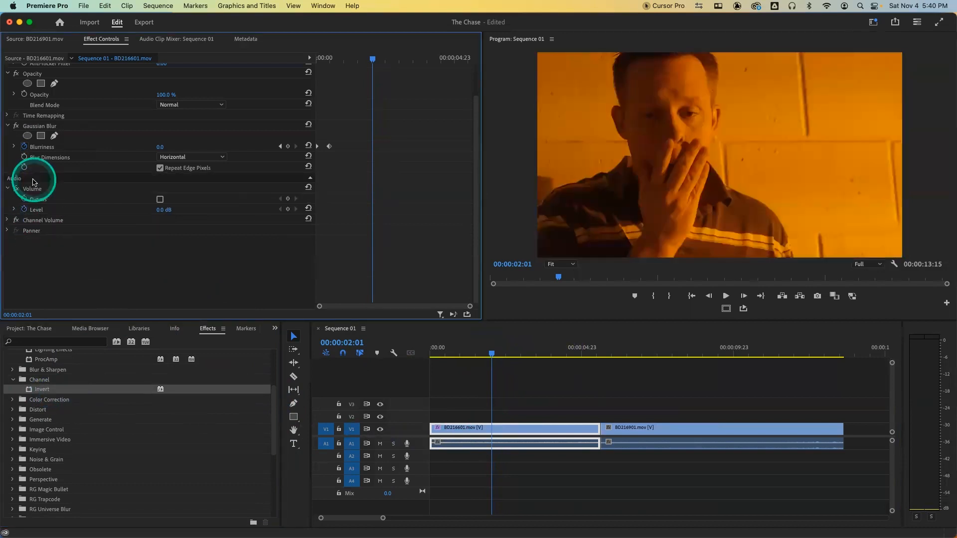
# - Cut BD216601.mov in the sequence at 00:00:03:05 and 00:00:03:07 to isolate a two-frame segment
pyautogui.click(513, 354)
pyautogui.moveTo(529, 355)
pyautogui.mouseDown()
pyautogui.moveTo(515, 353)
pyautogui.moveTo(553, 353)
pyautogui.moveTo(528, 355)
pyautogui.mouseUp()
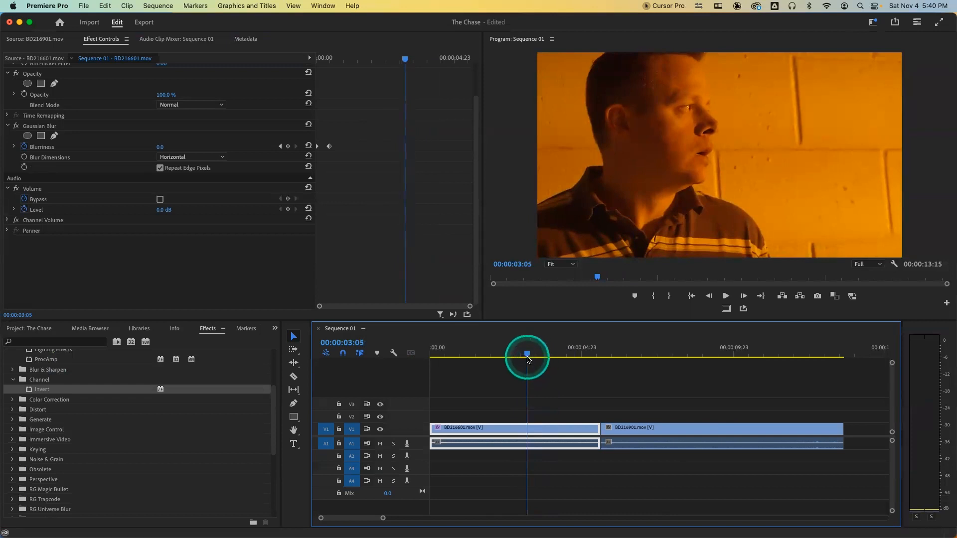
pyautogui.press('super+k')
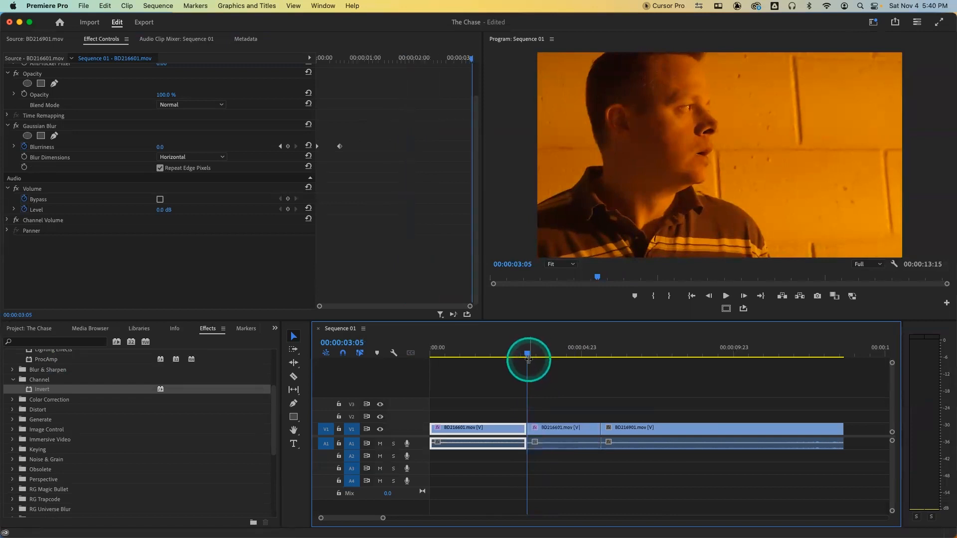
pyautogui.press('Right')
pyautogui.press('Right')
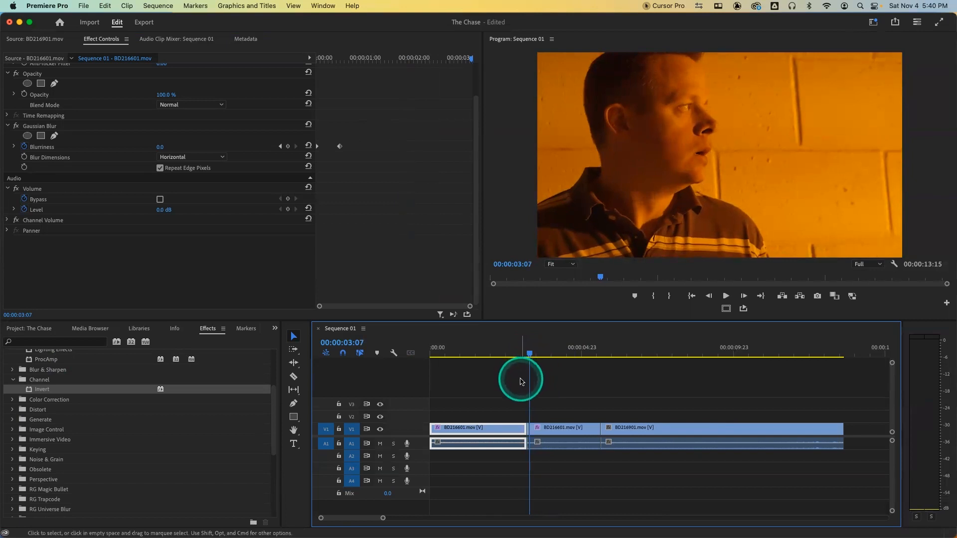
# - Apply the Invert effect to the two-frame segment of BD216601.mov between the cuts
pyautogui.press('=')
pyautogui.press('=')
pyautogui.press('=')
pyautogui.press('=')
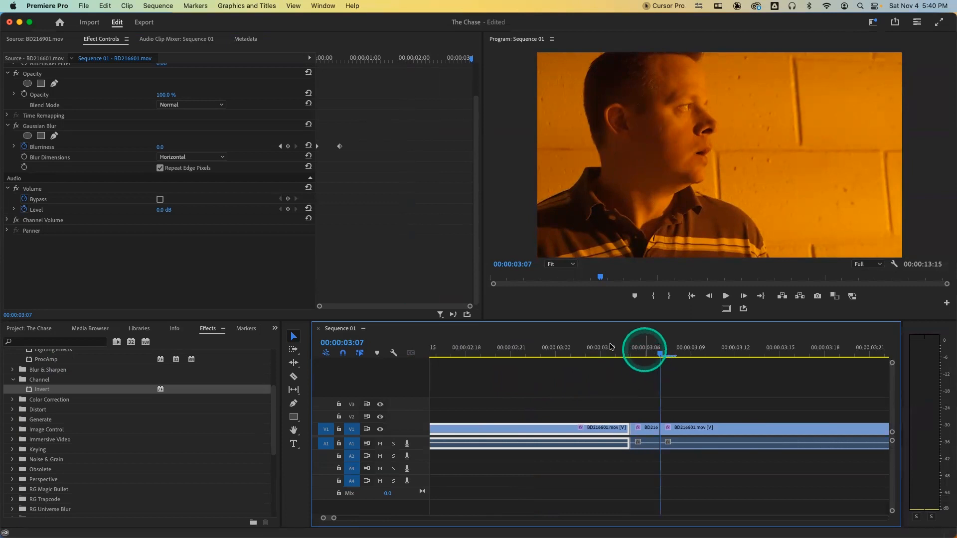
pyautogui.moveTo(44, 390); pyautogui.dragTo(650, 428)
# - Play the sequence across the inverted two-frame flash, and undo the Invert effect and the cuts in BD216601.mov
pyautogui.moveTo(648, 351); pyautogui.dragTo(455, 358)
pyautogui.press('\\')
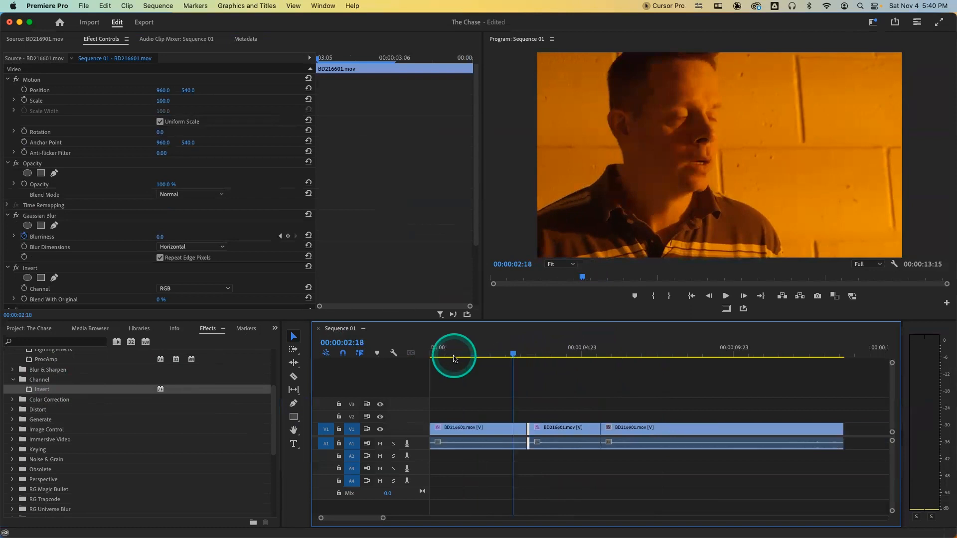
pyautogui.click(458, 356)
pyautogui.press('space')
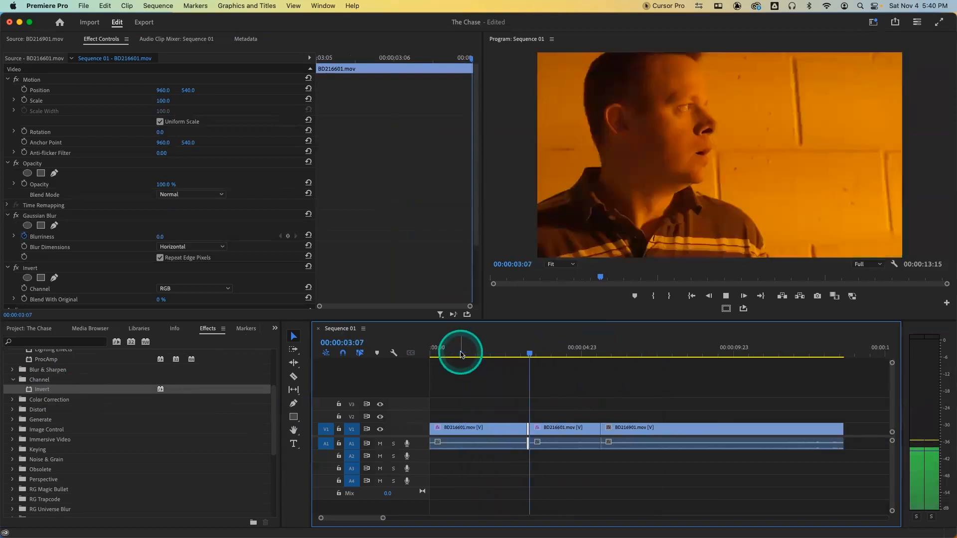
pyautogui.click(461, 354)
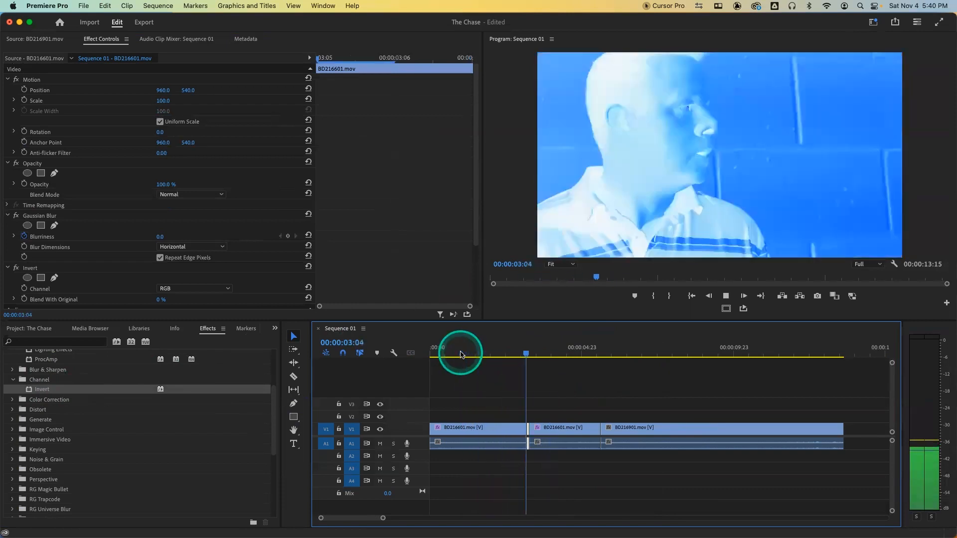
pyautogui.press('space')
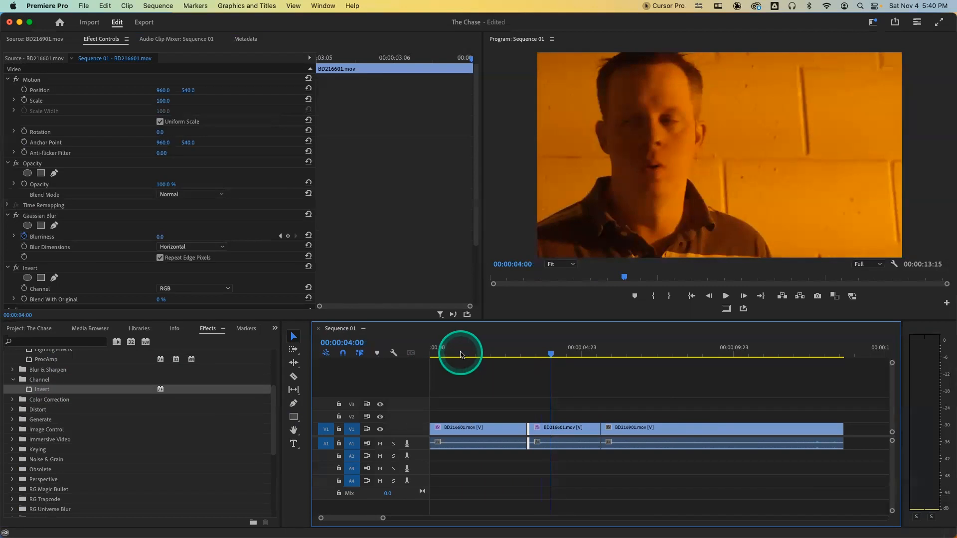
pyautogui.press('super+z')
pyautogui.press('super+z')
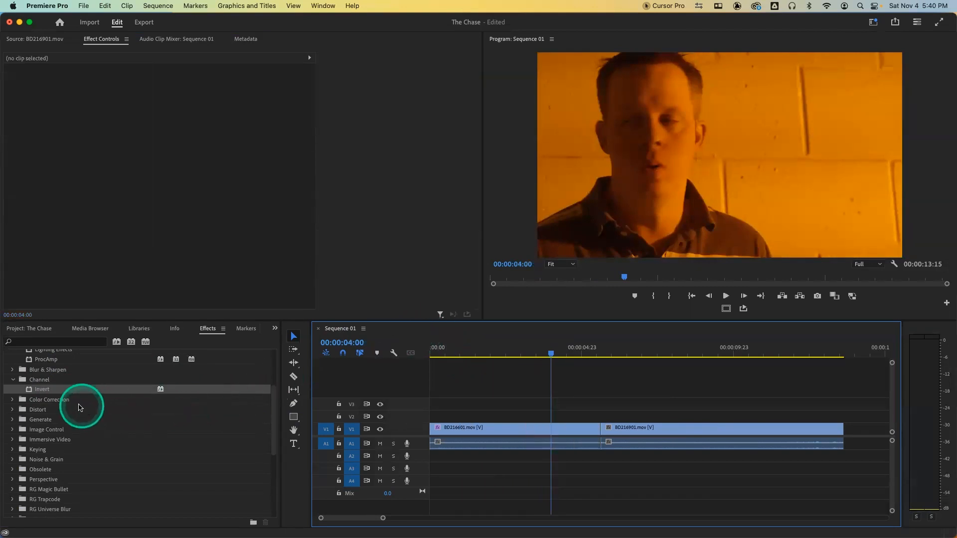
# - Look through the Distort video effects and select Corner Pin
pyautogui.click(13, 410)
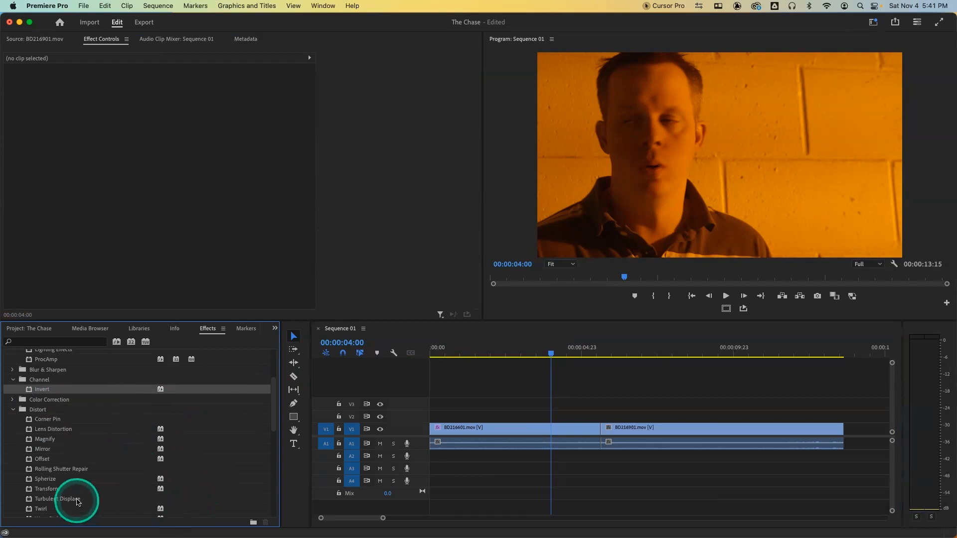
pyautogui.click(47, 422)
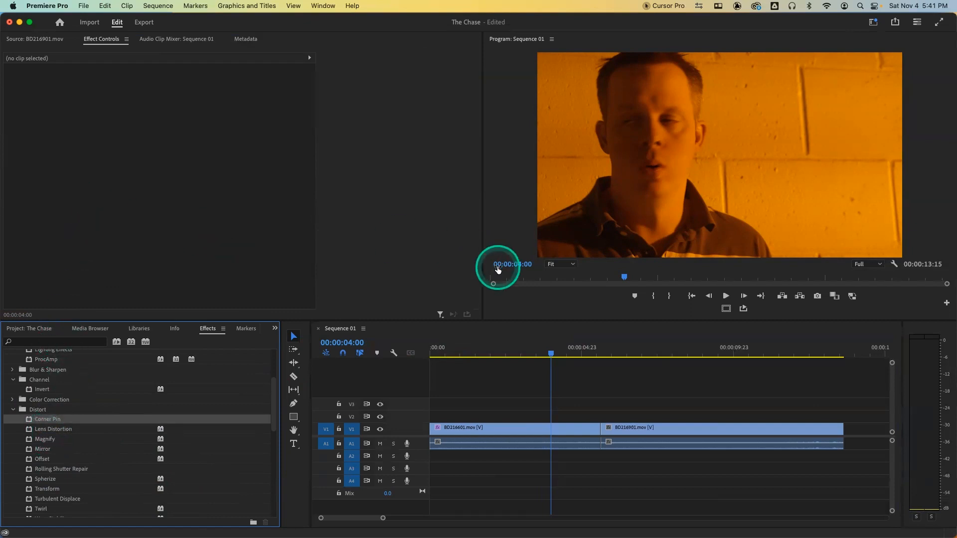
# - Import Tunnel.MOV into the project from the L10_Tracking folder inside AFXClass
pyautogui.click(24, 40)
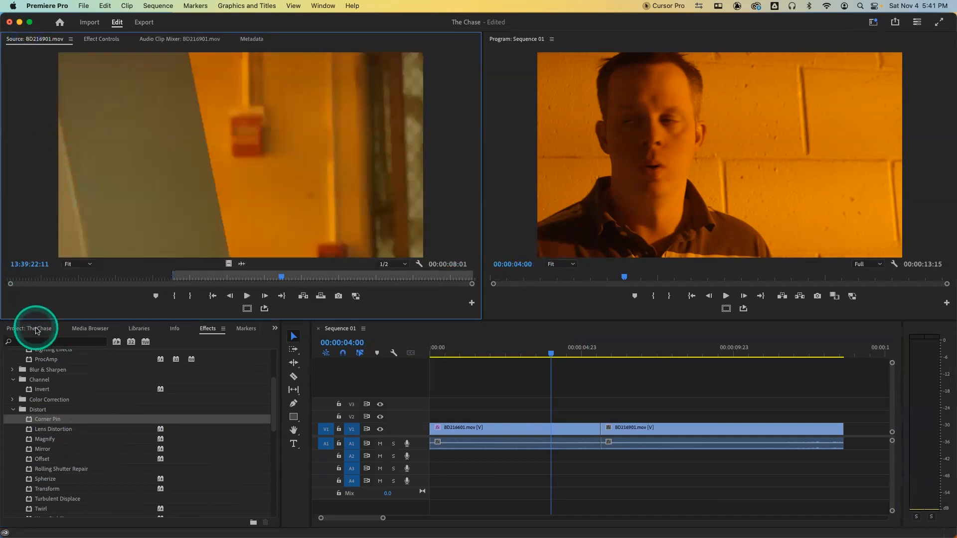
pyautogui.click(36, 331)
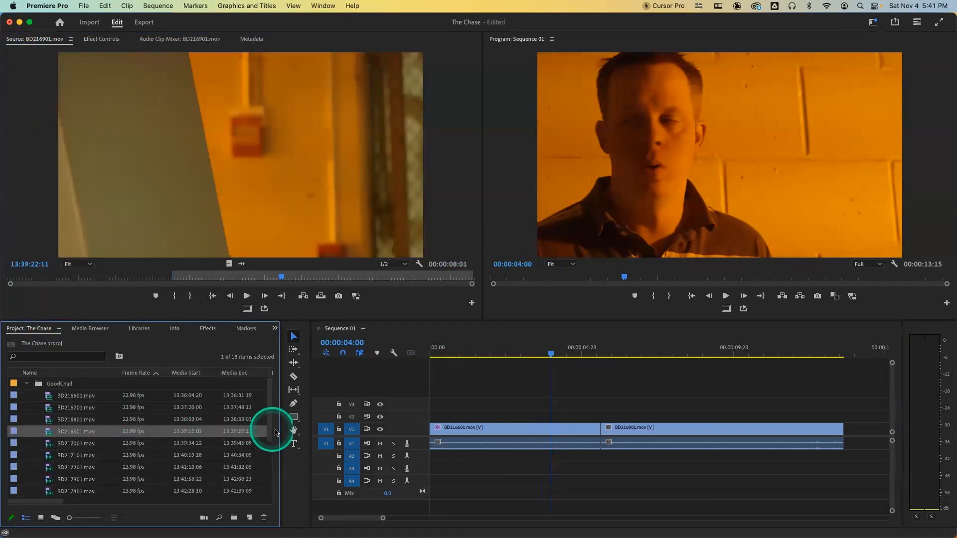
pyautogui.moveTo(276, 432); pyautogui.dragTo(270, 489)
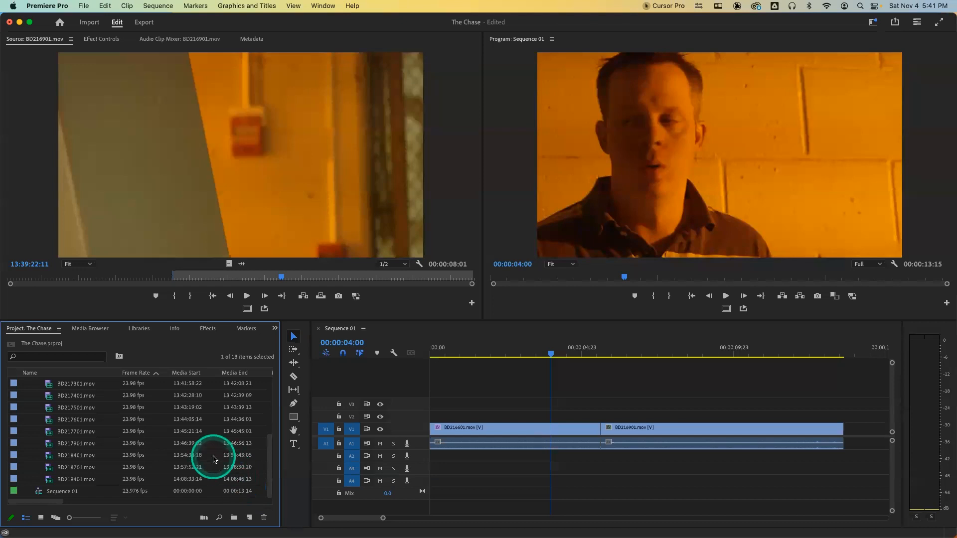
pyautogui.press('super+i')
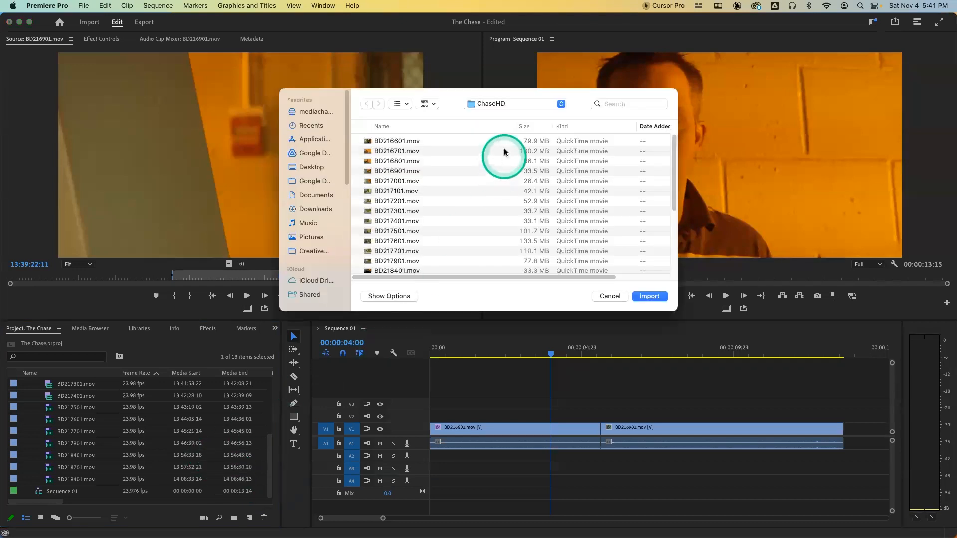
pyautogui.click(503, 104)
pyautogui.click(496, 127)
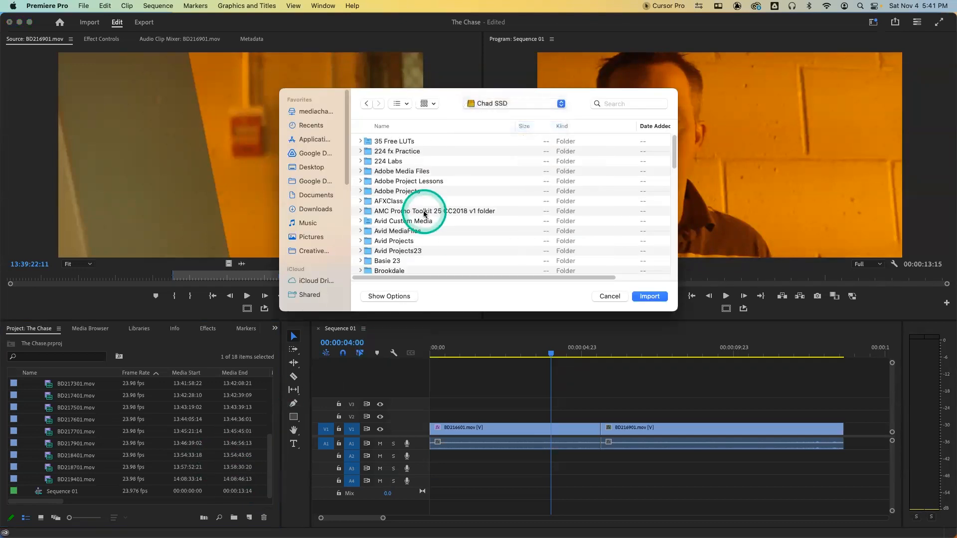
pyautogui.doubleClick(390, 201)
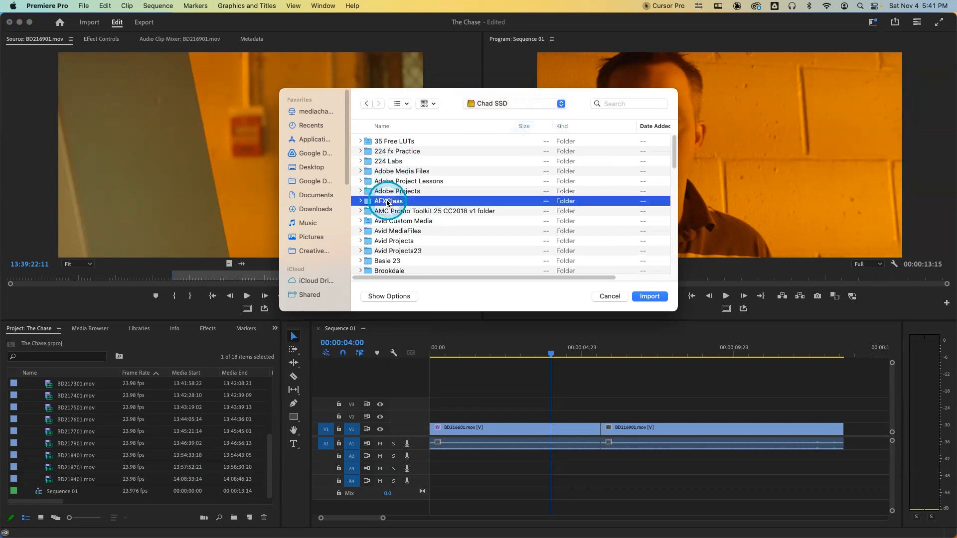
pyautogui.scroll(-3, 449, 242)
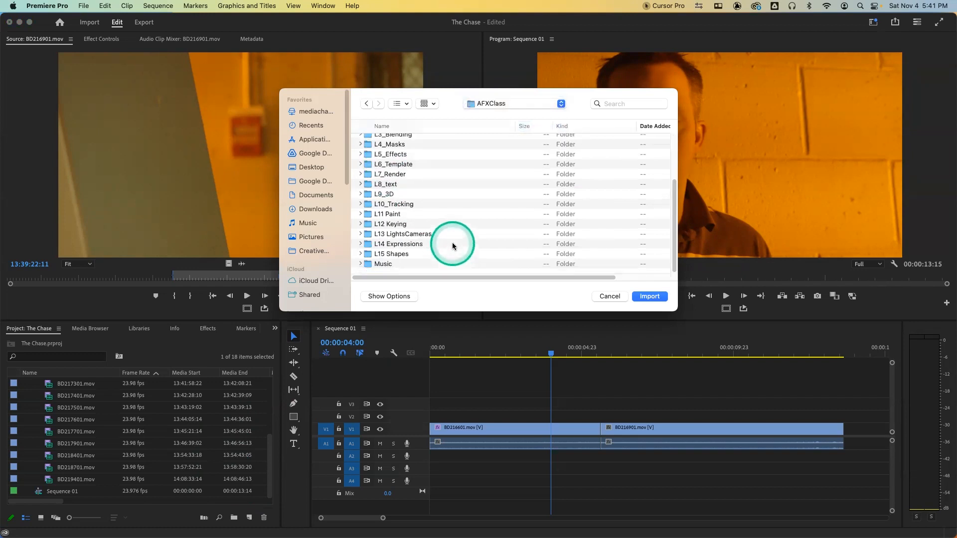
pyautogui.doubleClick(395, 206)
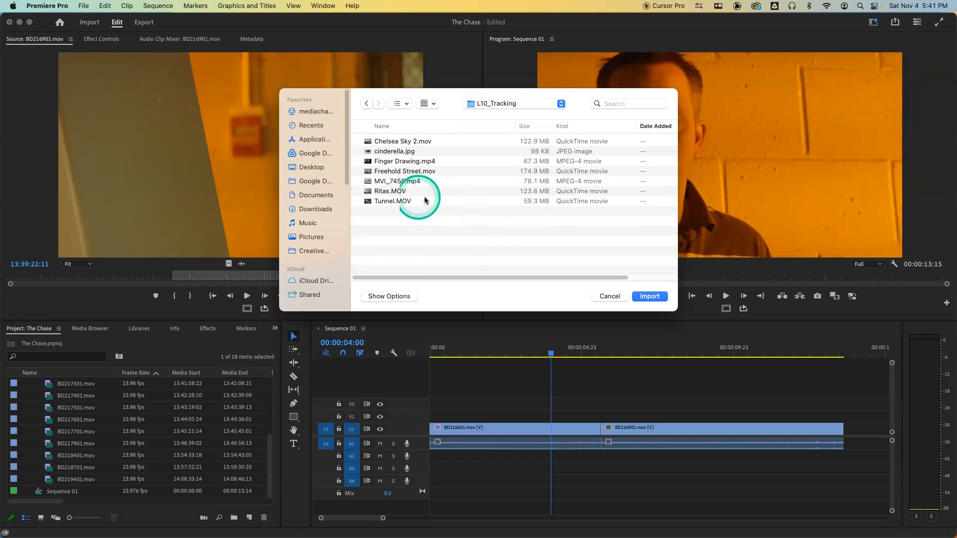
pyautogui.click(394, 200)
pyautogui.click(639, 299)
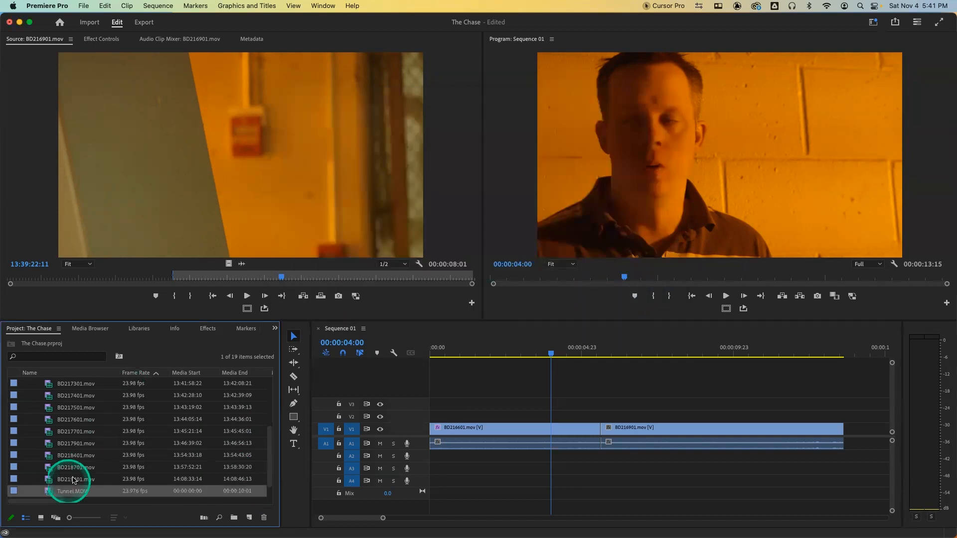
# - Move the video of BD216601.mov and BD216901.mov from V1 up to track V2
pyautogui.click(471, 428)
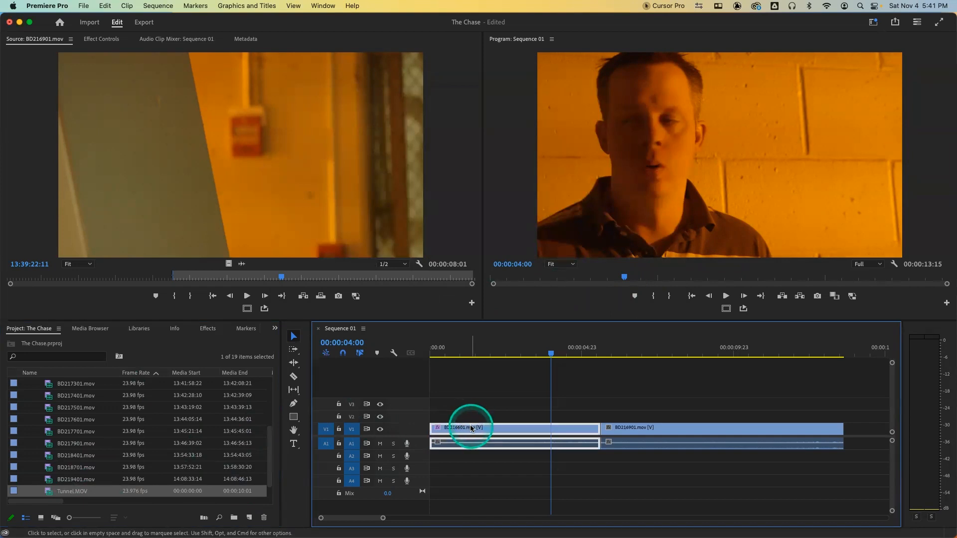
pyautogui.moveTo(471, 427); pyautogui.dragTo(469, 415)
pyautogui.moveTo(635, 428); pyautogui.dragTo(632, 416)
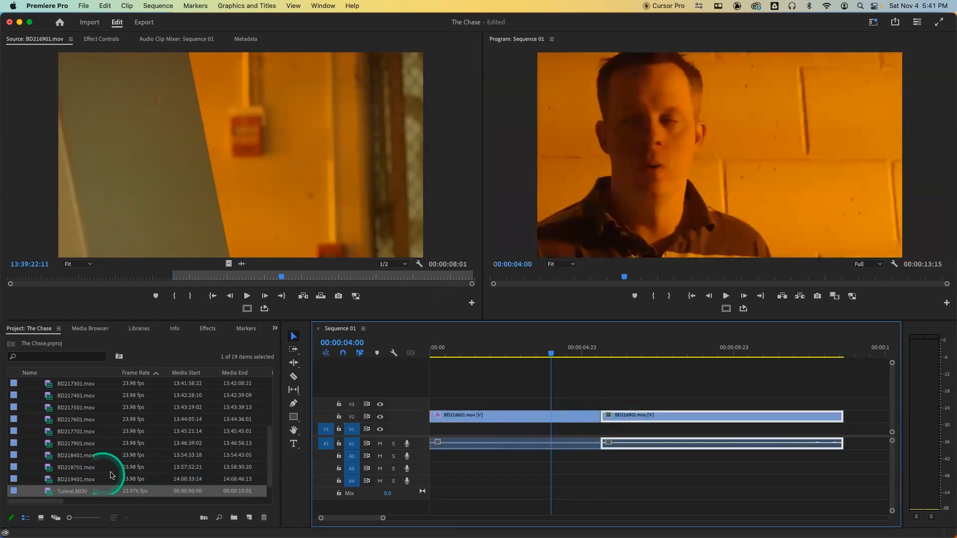
# - Load Tunnel.MOV as the source clip and mark its In point at 00:00:07:15 and Out point at 00:00:08:22
pyautogui.doubleClick(40, 493)
pyautogui.moveTo(180, 286); pyautogui.dragTo(360, 287)
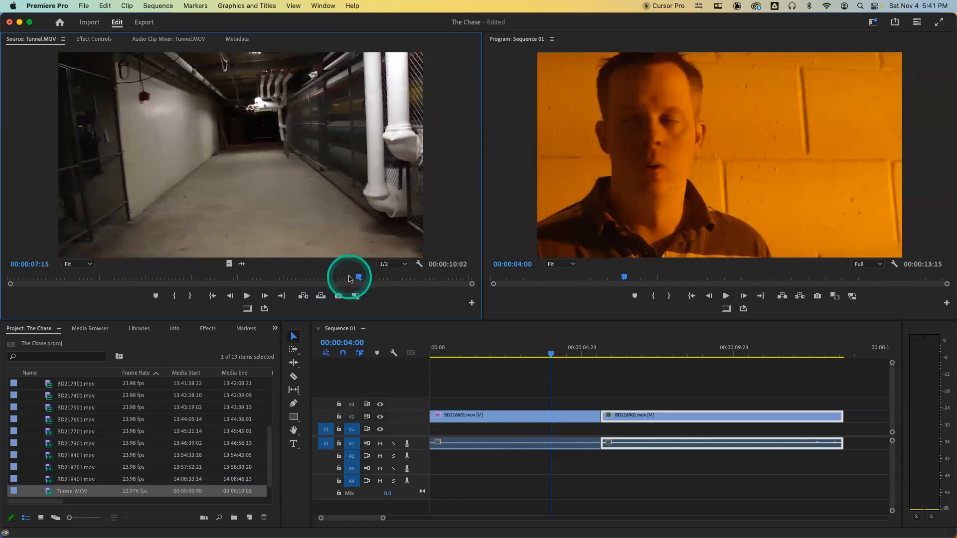
pyautogui.press('i')
pyautogui.moveTo(362, 279); pyautogui.dragTo(418, 278)
pyautogui.press('o')
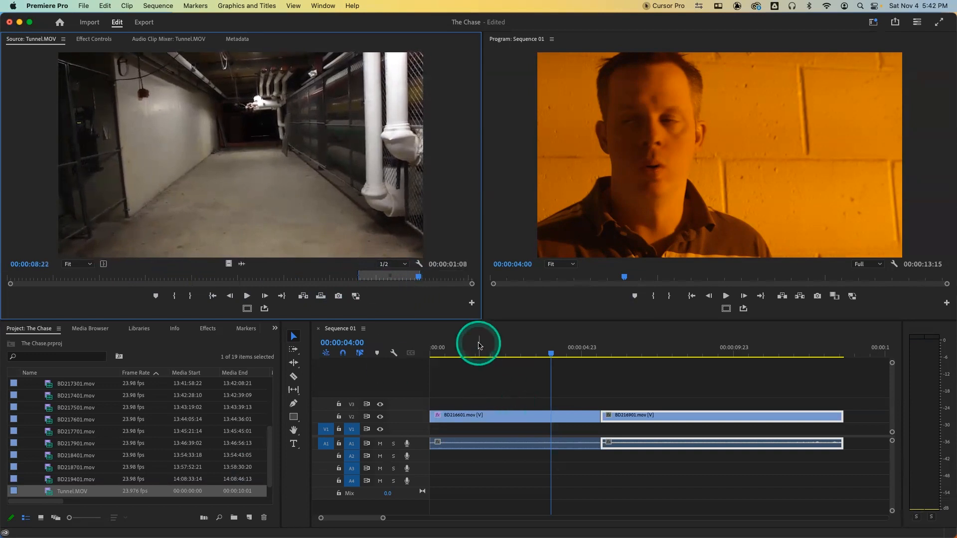
# - Overwrite the marked Tunnel.MOV range onto V1 at the start of the sequence, with its audio left out
pyautogui.click(453, 351)
pyautogui.press('Home')
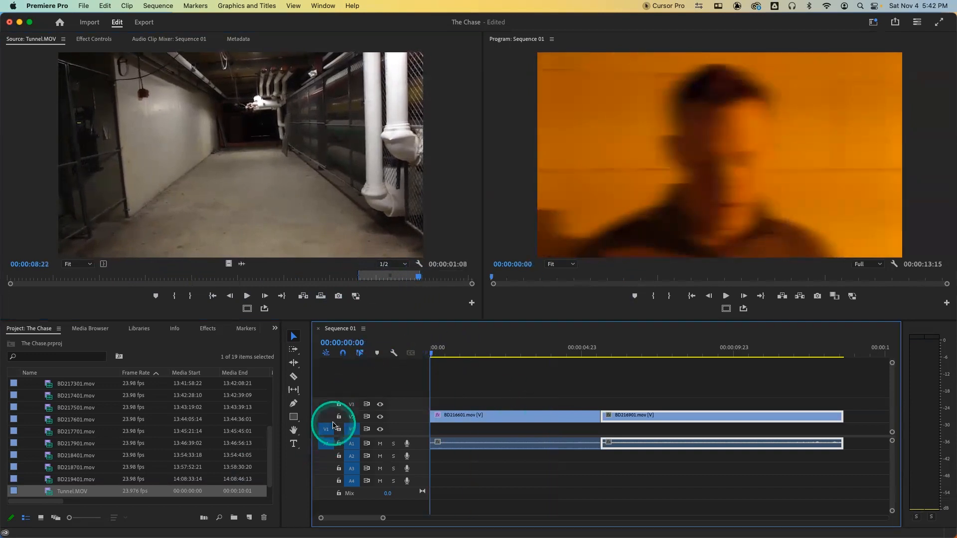
pyautogui.click(326, 444)
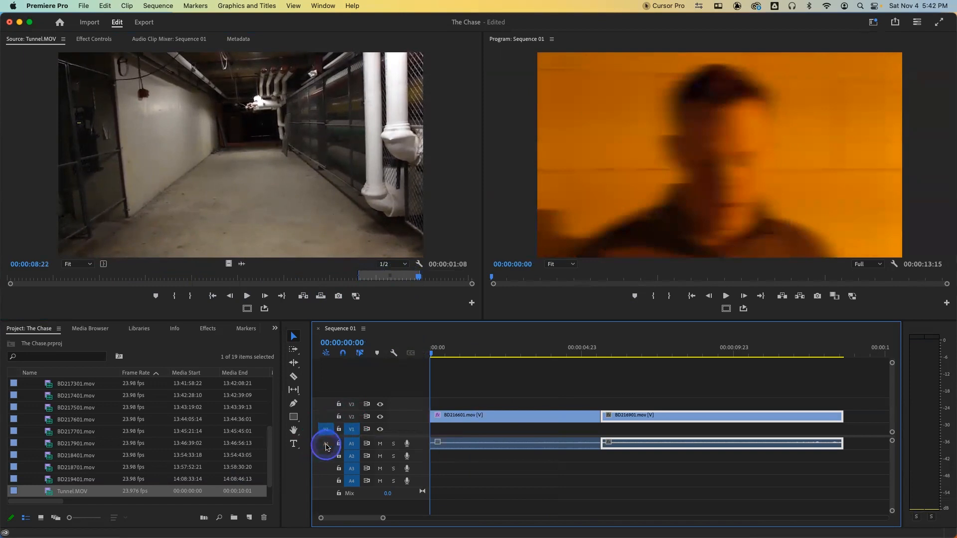
pyautogui.click(320, 296)
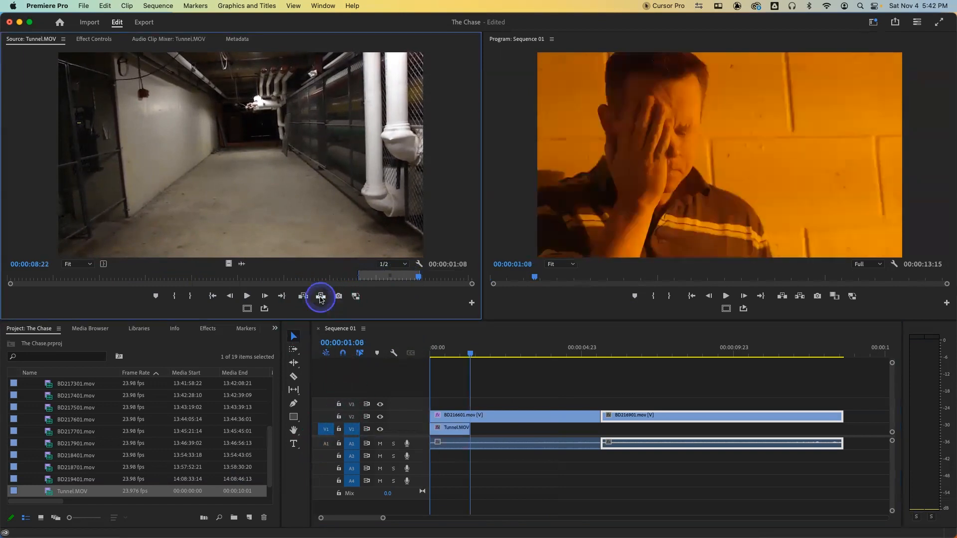
# - Set the opacity of BD216601.mov to 50% at 00:00:00:14 and check the overlay on the tunnel footage
pyautogui.click(448, 348)
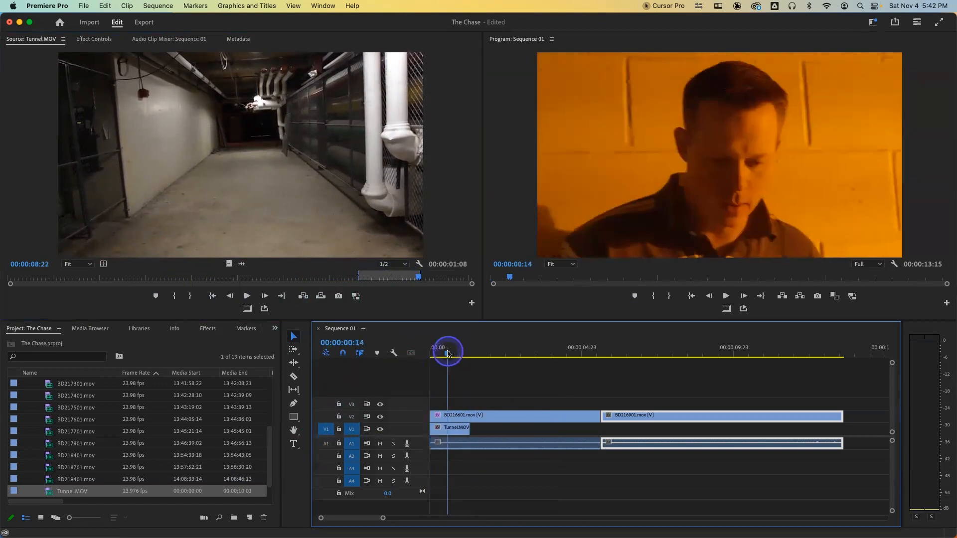
pyautogui.click(449, 418)
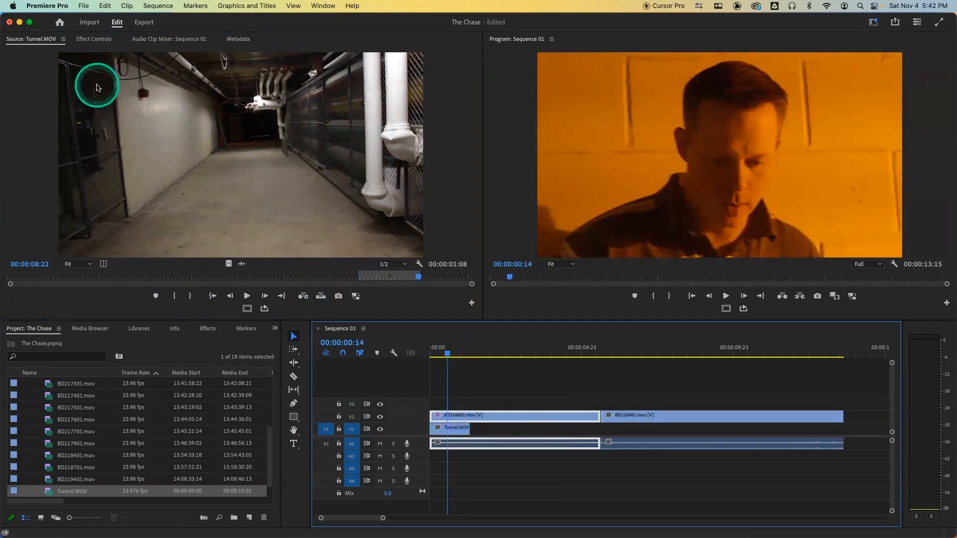
pyautogui.click(94, 39)
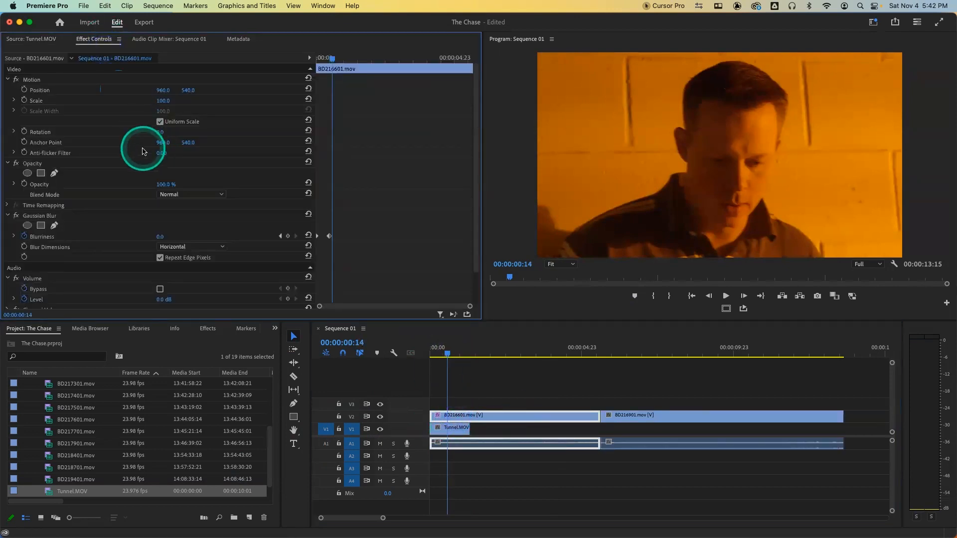
pyautogui.click(170, 183)
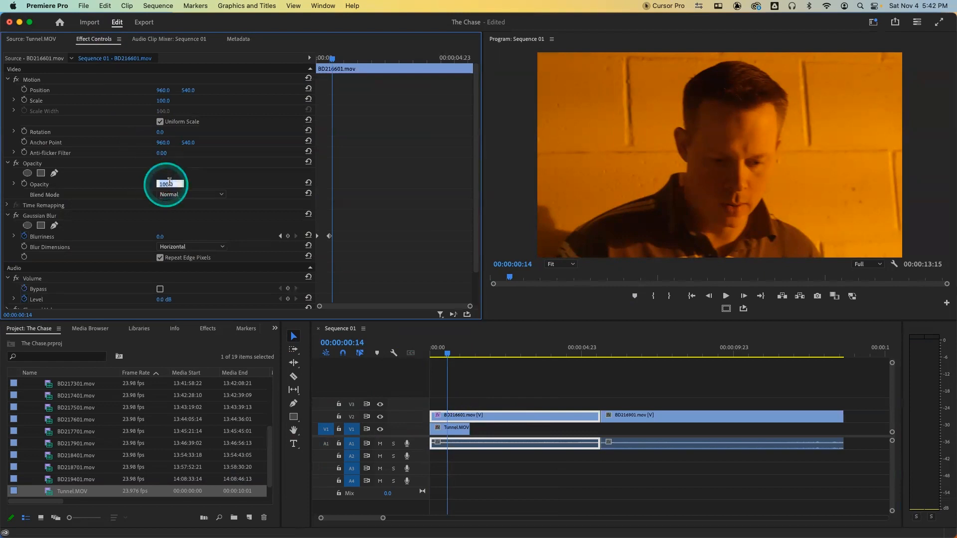
pyautogui.press('Return')
pyautogui.click(746, 156)
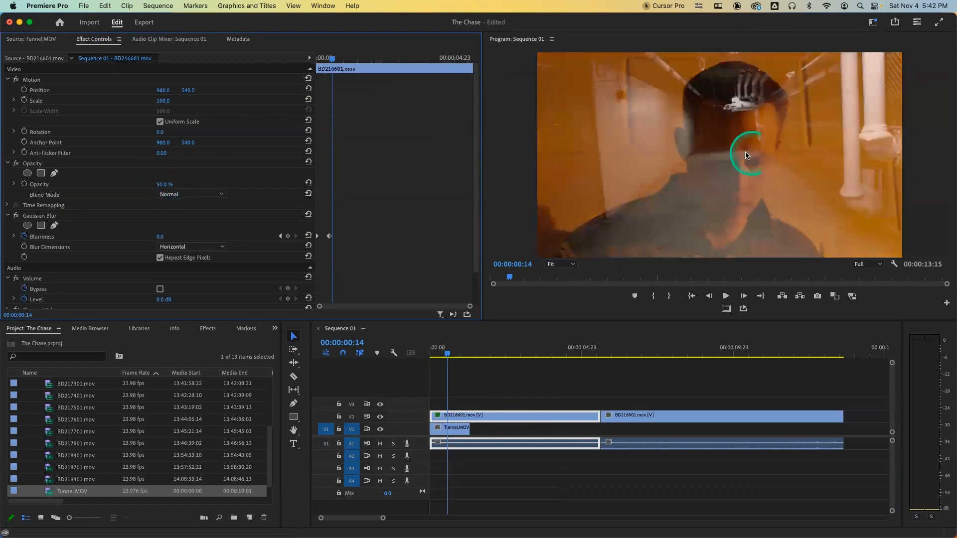
pyautogui.click(426, 353)
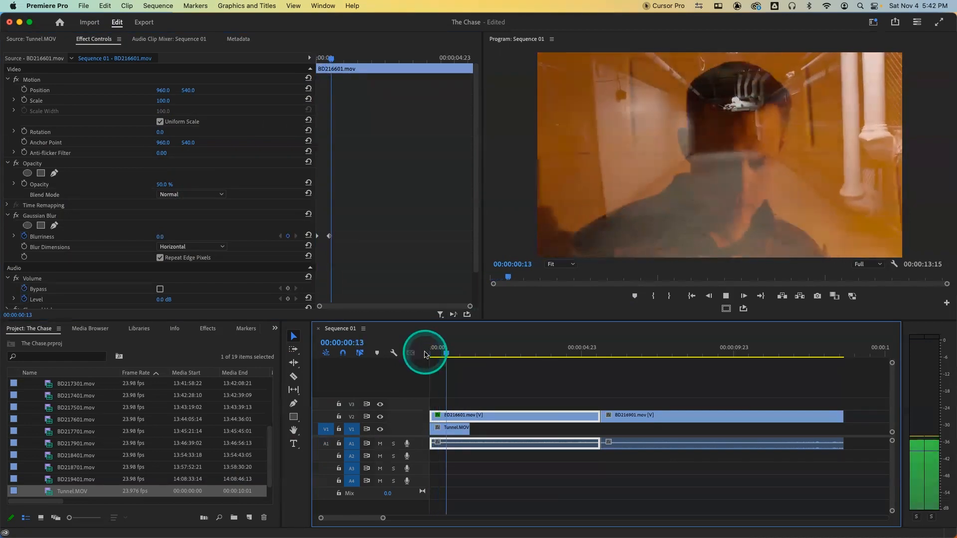
pyautogui.click(447, 357)
pyautogui.click(448, 357)
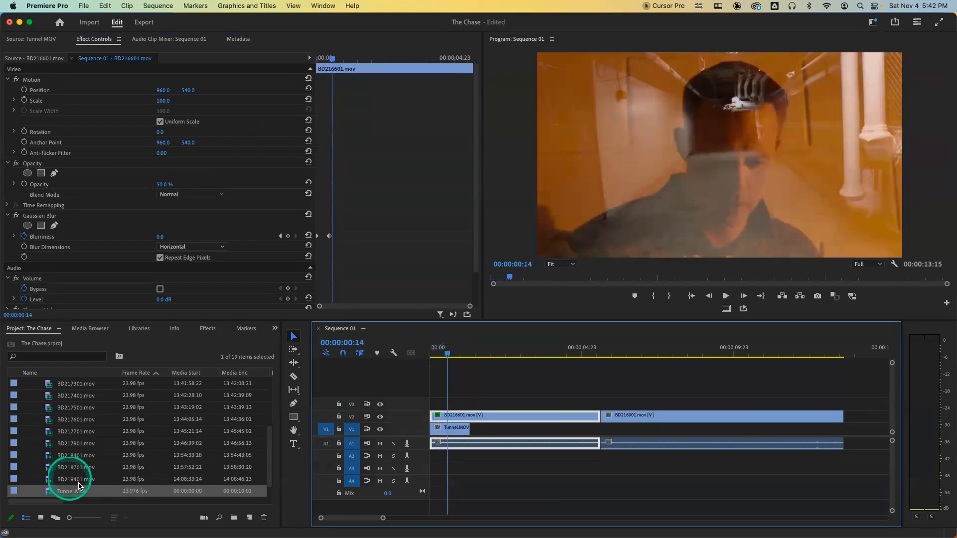
# - Apply the Corner Pin effect to BD216601.mov on V2 and select it among the clip's effects
pyautogui.click(198, 335)
pyautogui.click(50, 419)
pyautogui.moveTo(382, 436); pyautogui.dragTo(449, 417)
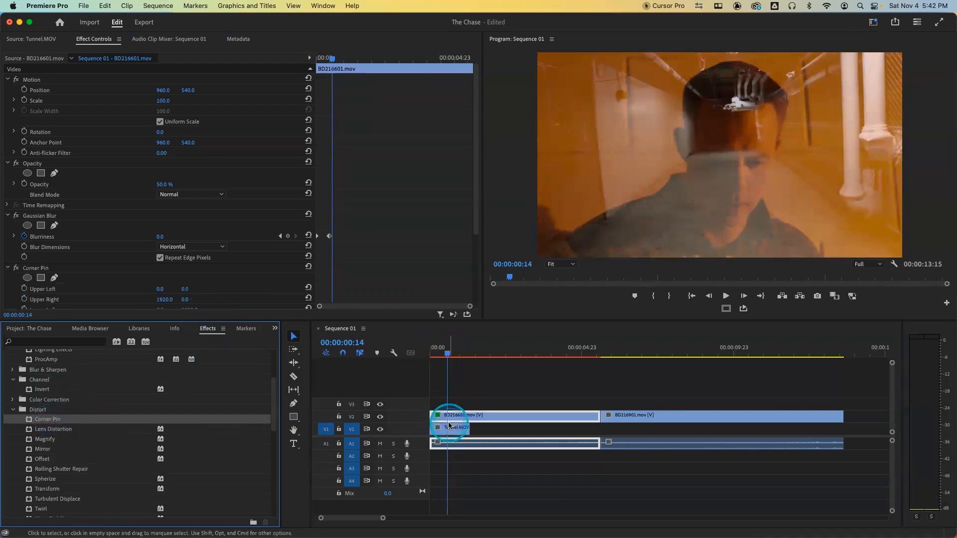
pyautogui.click(41, 270)
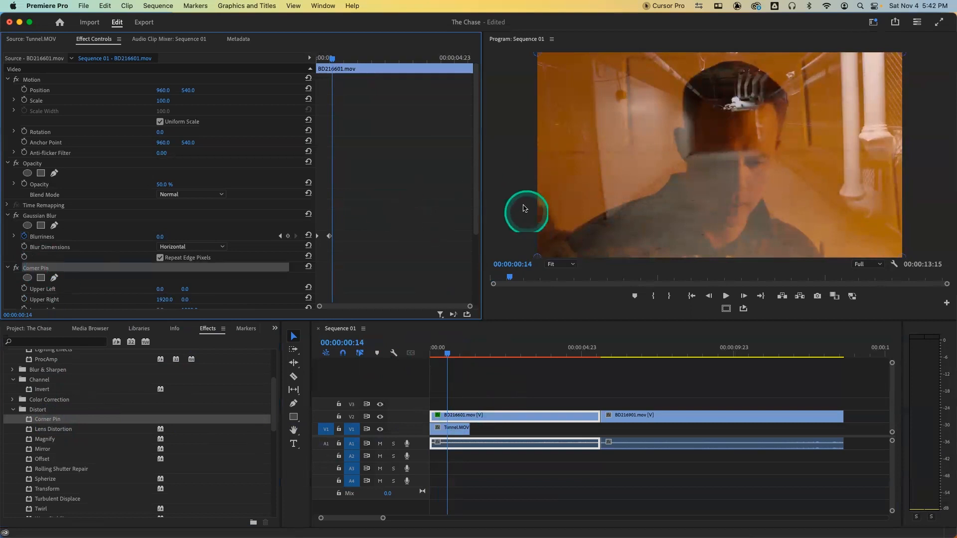
# - Pull all four Corner Pin corners inward, with Upper Left at 364, 160 and Upper Right at 1500, 160
pyautogui.click(560, 265)
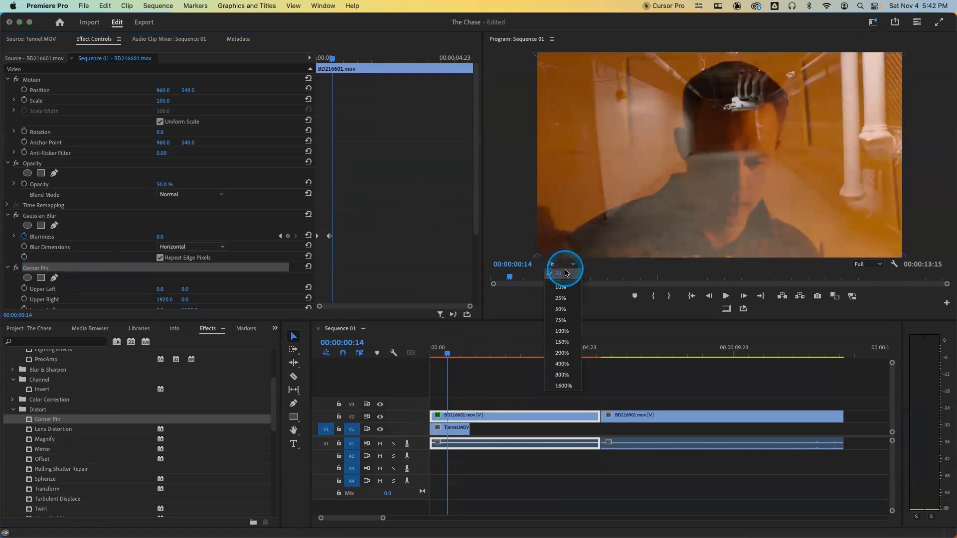
pyautogui.click(564, 309)
pyautogui.click(558, 264)
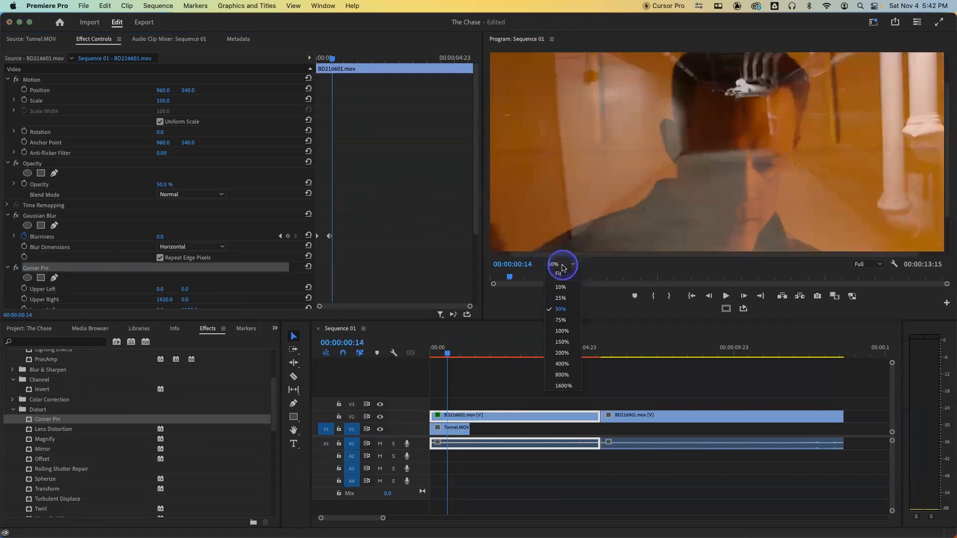
pyautogui.click(562, 298)
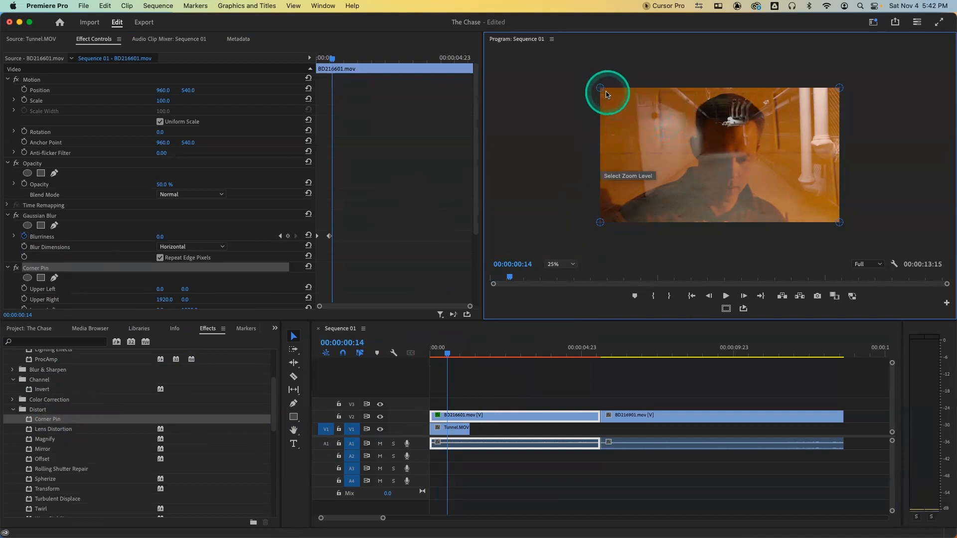
pyautogui.moveTo(600, 89); pyautogui.dragTo(645, 109)
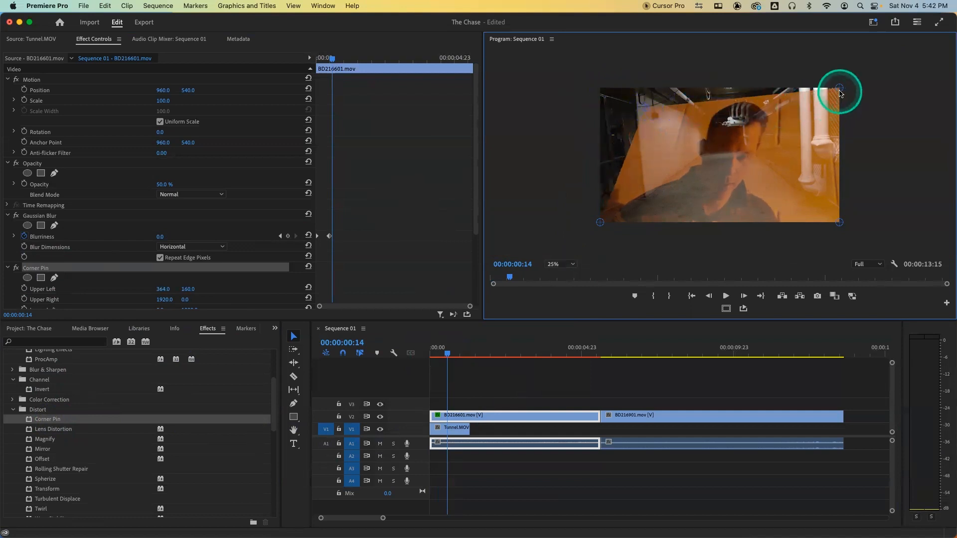
pyautogui.moveTo(832, 95); pyautogui.dragTo(788, 108)
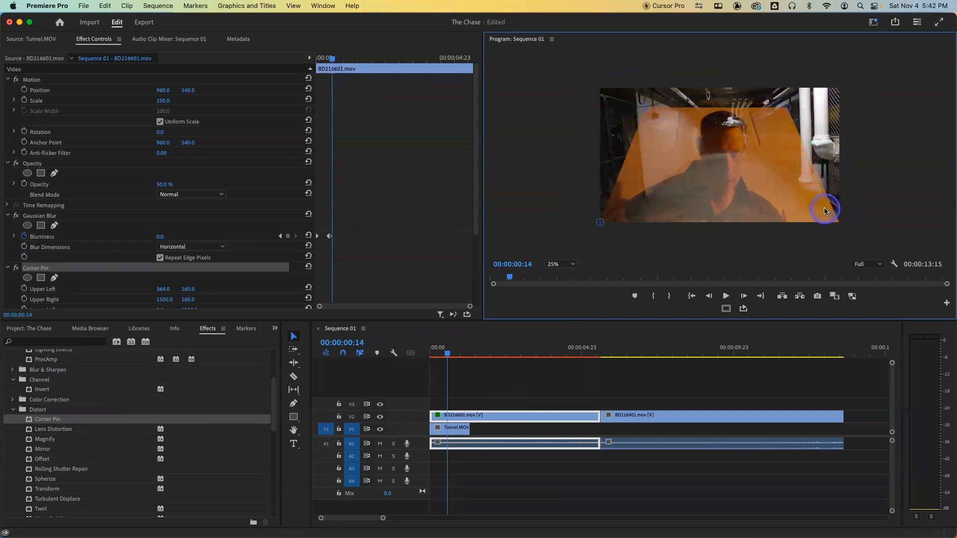
pyautogui.moveTo(825, 212); pyautogui.dragTo(824, 209)
pyautogui.moveTo(600, 228); pyautogui.dragTo(633, 212)
pyautogui.click(563, 272)
pyautogui.click(555, 275)
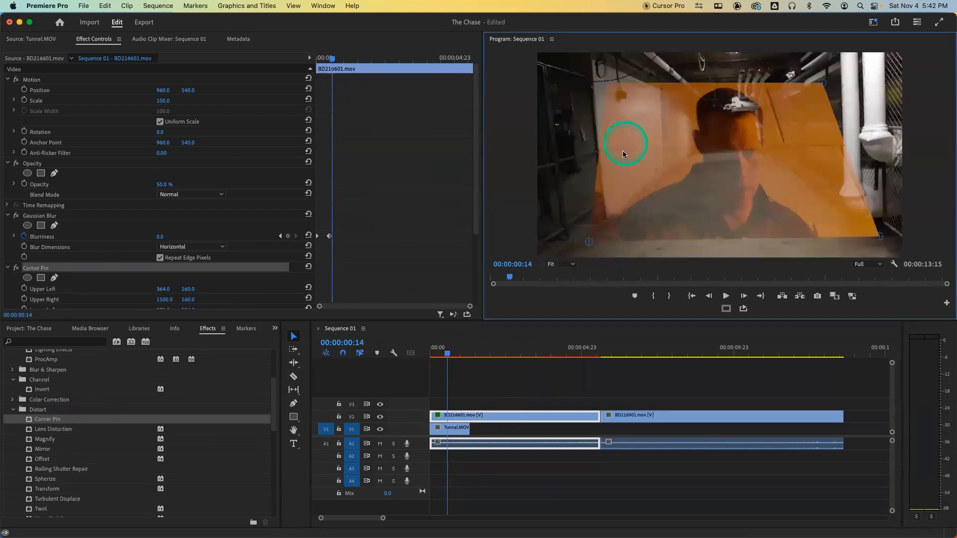
# - Fit the pinned clip to the white tunnel wall, with Upper Left at 304.3, 136.3 and Upper Right at about 775, 275
pyautogui.moveTo(600, 83); pyautogui.dragTo(596, 81)
pyautogui.moveTo(591, 244); pyautogui.dragTo(609, 223)
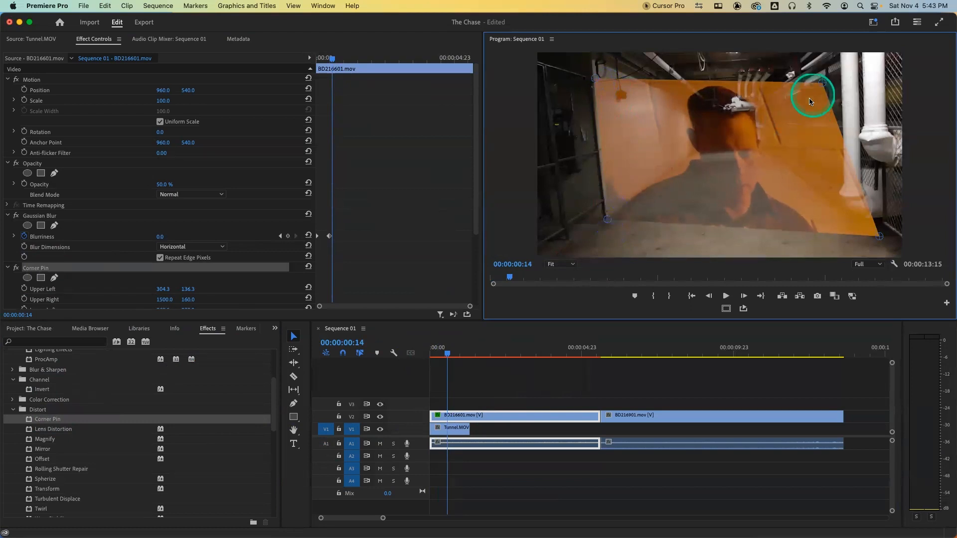
pyautogui.moveTo(822, 83); pyautogui.dragTo(686, 109)
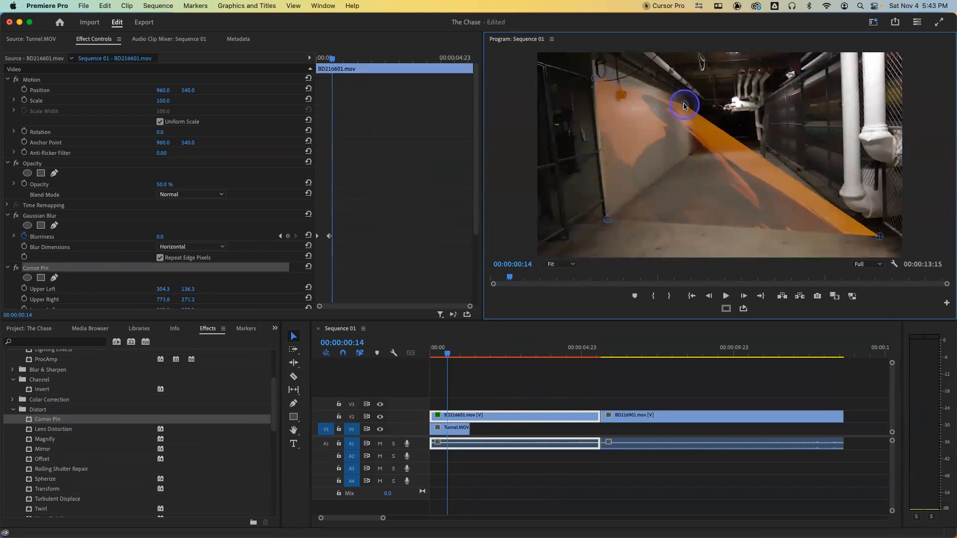
pyautogui.moveTo(879, 240); pyautogui.dragTo(693, 158)
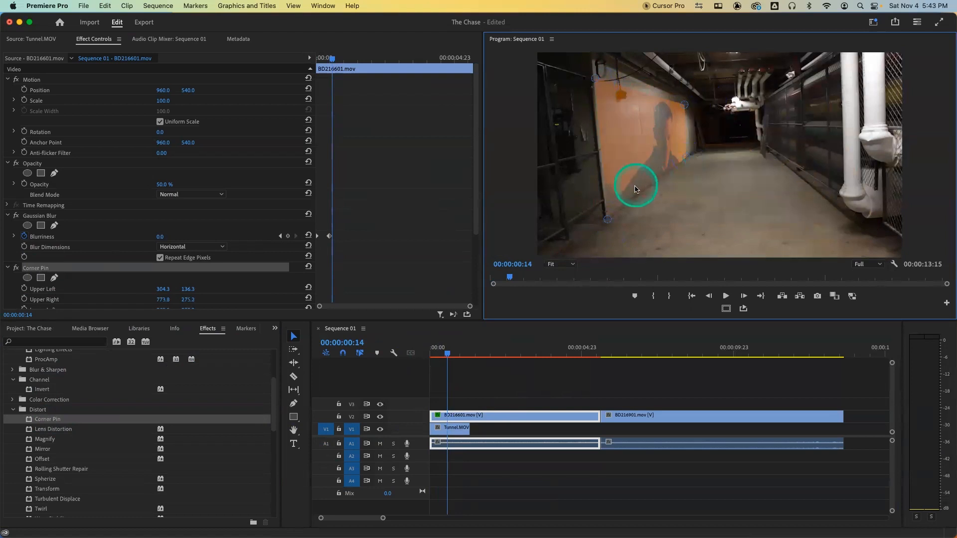
# - Set the clip's opacity to 100% and refine its left pinned corners, with Upper Left at 293.8, 141.6
pyautogui.moveTo(161, 183); pyautogui.dragTo(164, 183)
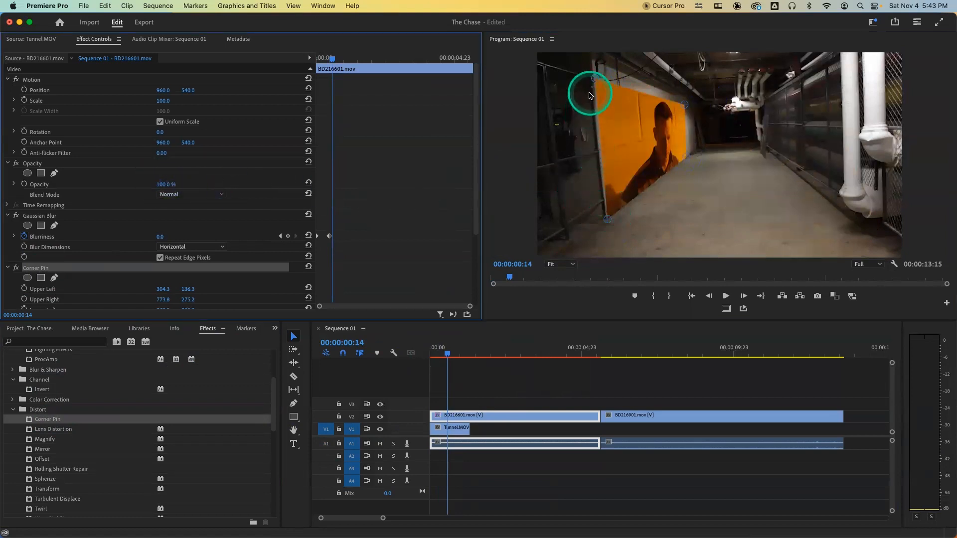
pyautogui.moveTo(597, 79); pyautogui.dragTo(599, 78)
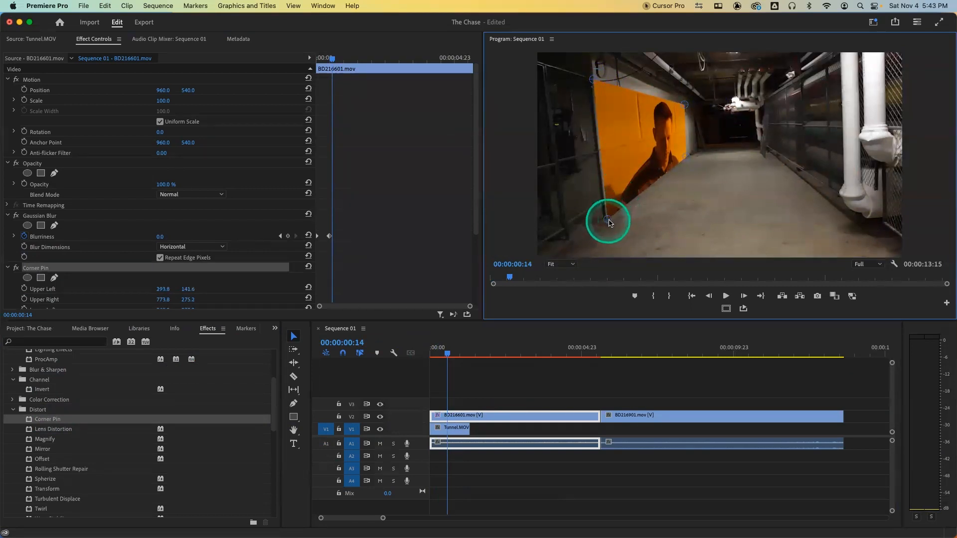
pyautogui.moveTo(607, 223); pyautogui.dragTo(606, 222)
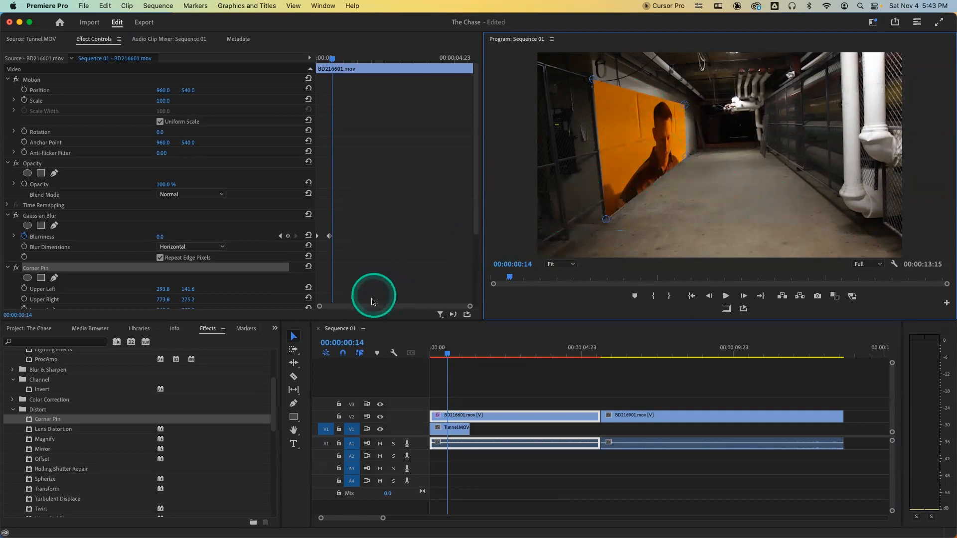
# - Remove Corner Pin from BD216601.mov and apply the Lens Distortion effect instead
pyautogui.click(40, 269)
pyautogui.press('Delete')
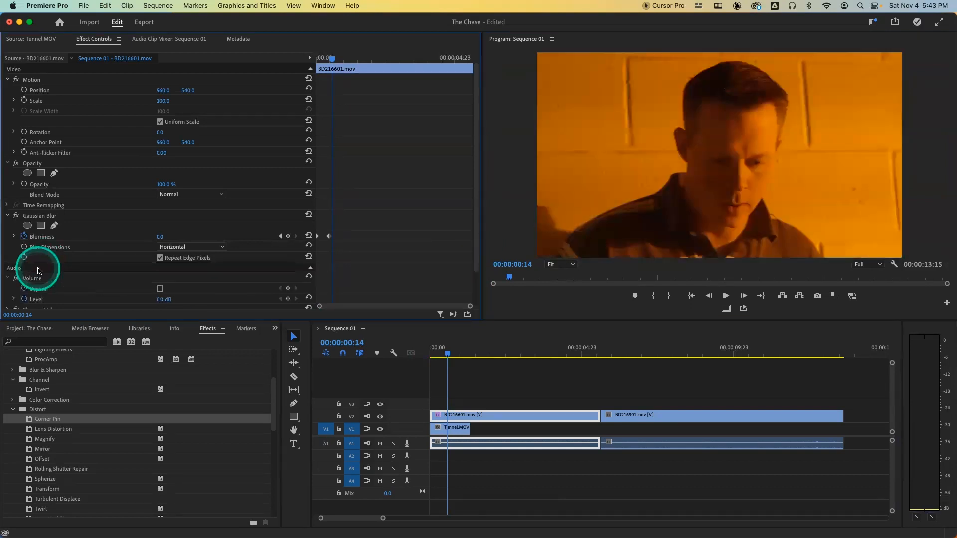
pyautogui.click(60, 431)
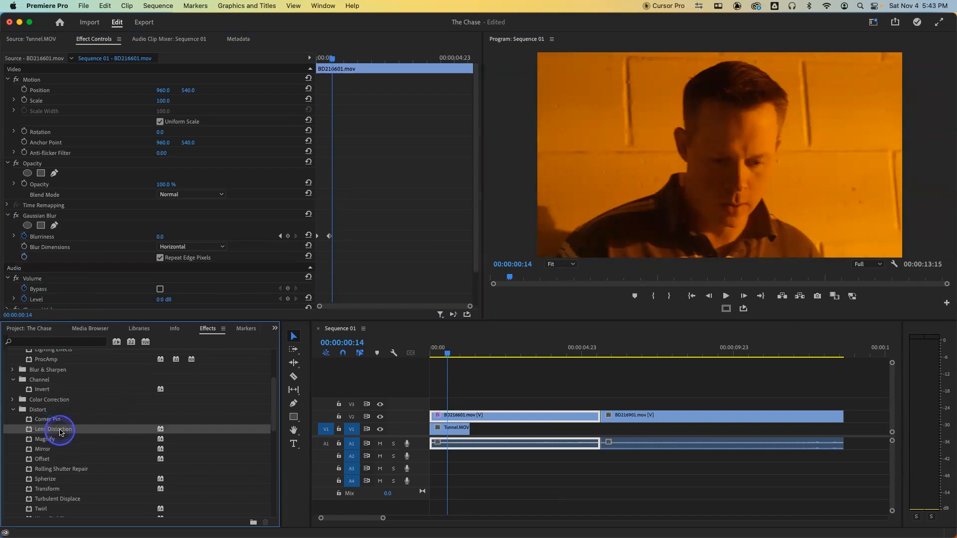
pyautogui.moveTo(404, 425); pyautogui.dragTo(473, 415)
# - Set the Lens Distortion curvature to 46 and scale the clip to 134 so it fills the frame
pyautogui.click(163, 289)
pyautogui.write('35')
pyautogui.press('Return')
pyautogui.moveTo(159, 289); pyautogui.dragTo(158, 289)
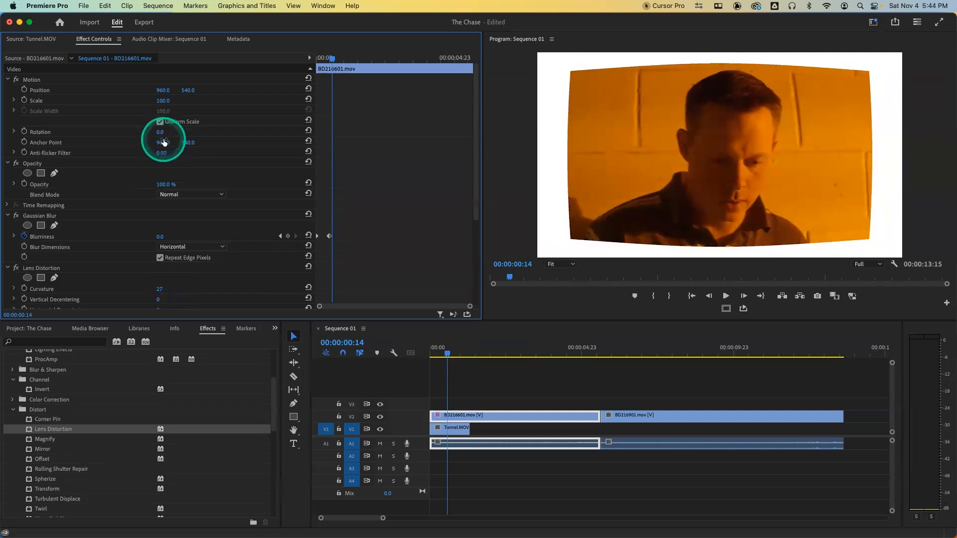
pyautogui.moveTo(163, 101); pyautogui.dragTo(162, 99)
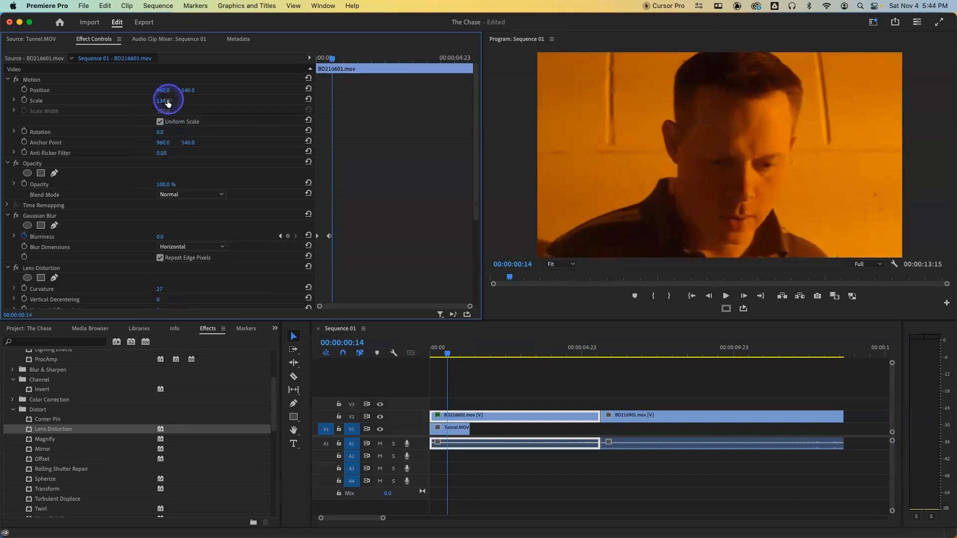
pyautogui.moveTo(161, 292); pyautogui.dragTo(161, 289)
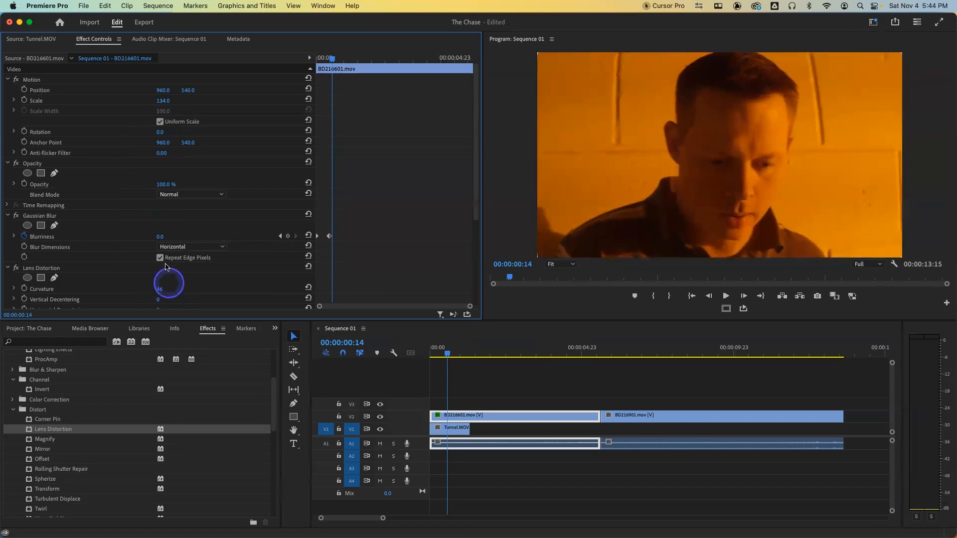
# - Replace Lens Distortion with the Transform effect on BD216601.mov and select Transform among the clip's effects
pyautogui.click(46, 270)
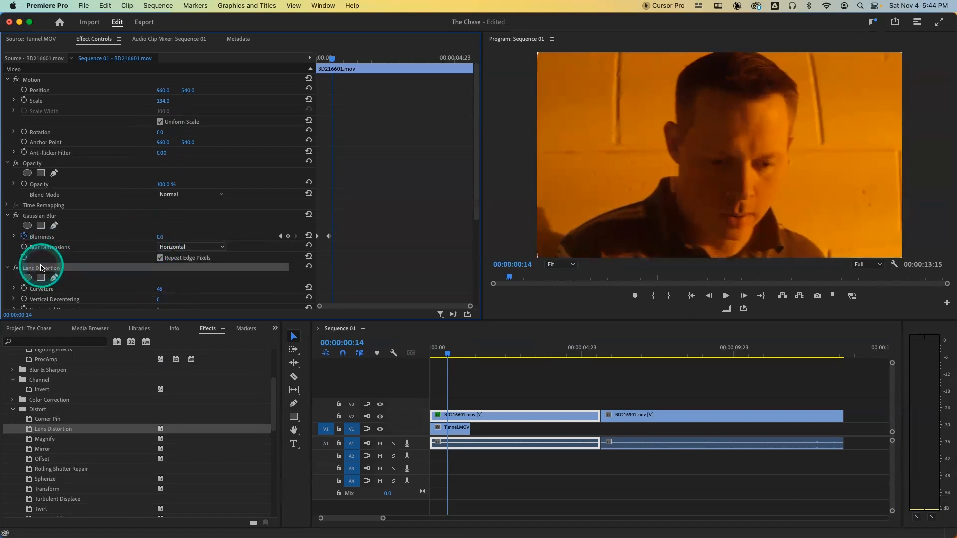
pyautogui.press('Delete')
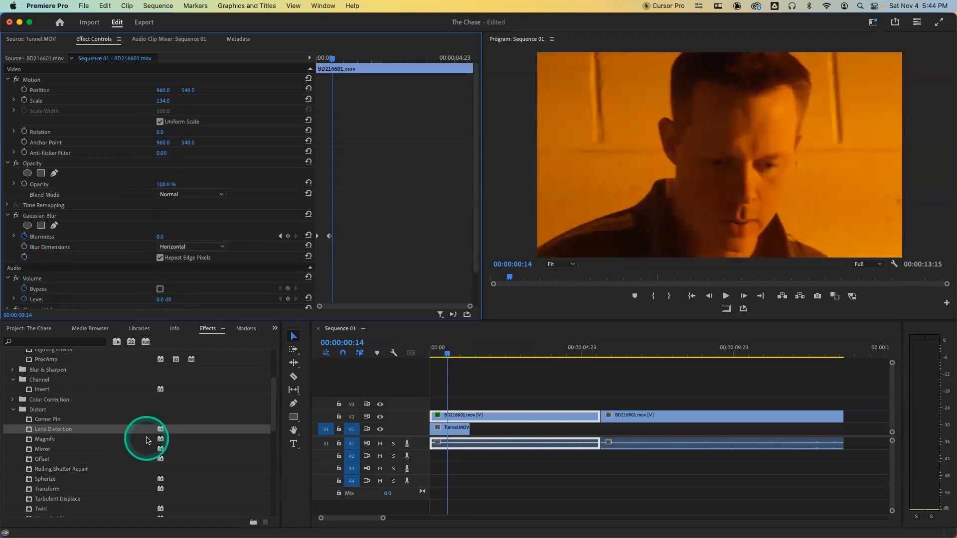
pyautogui.click(53, 490)
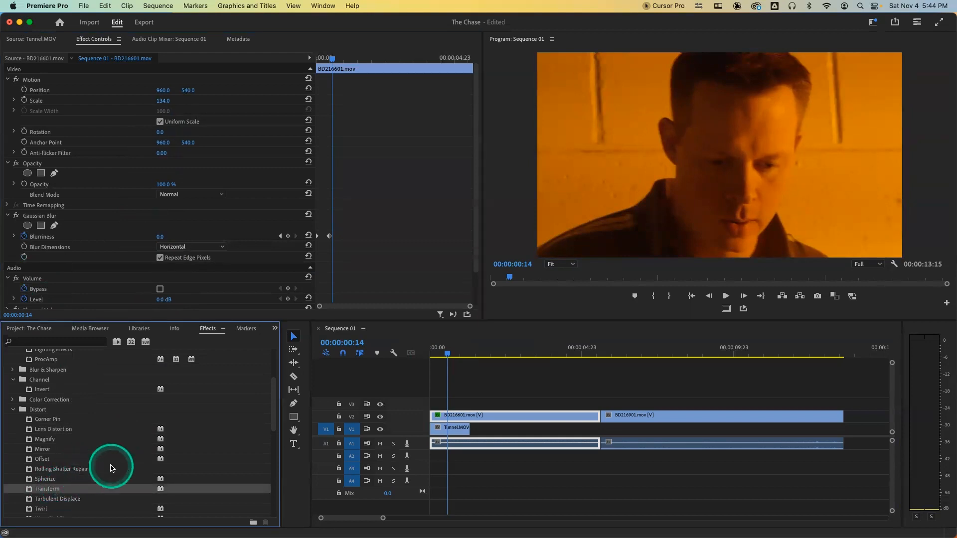
pyautogui.moveTo(323, 430); pyautogui.dragTo(482, 415)
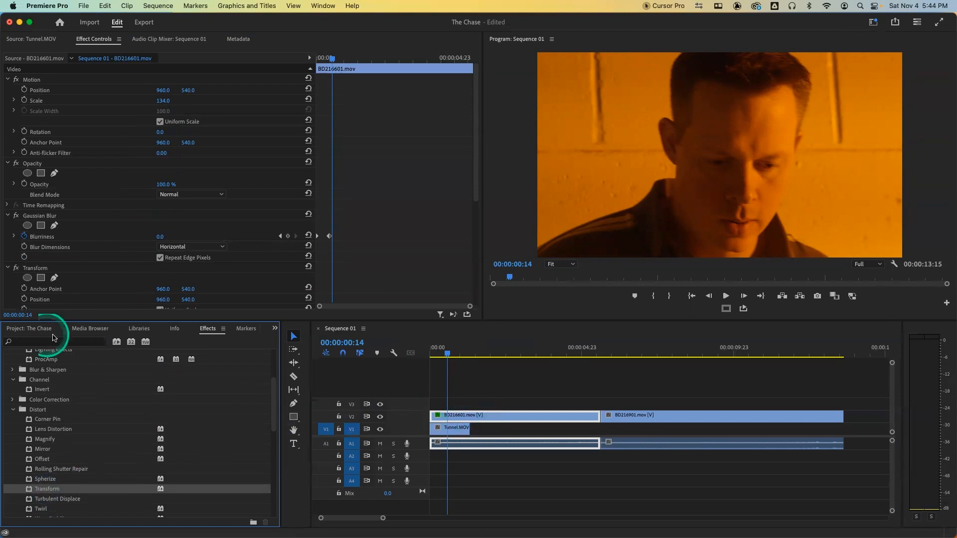
pyautogui.scroll(-3, 124, 277)
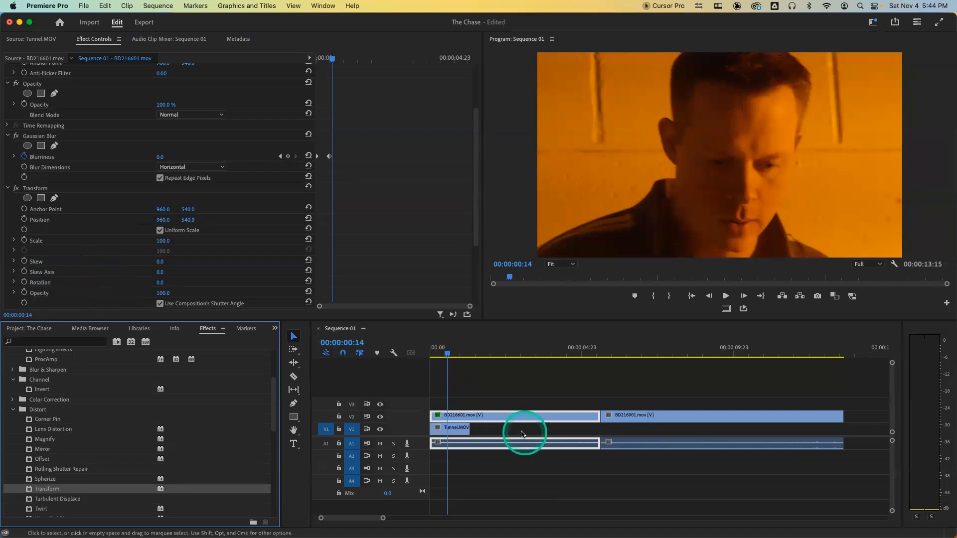
pyautogui.click(39, 189)
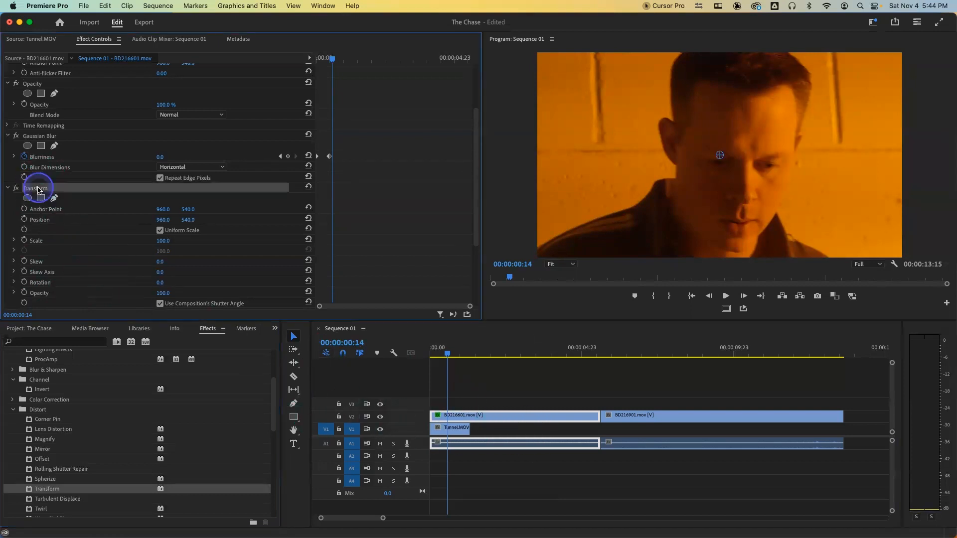
# - Remove the Transform effect from BD216601.mov and browse the Image Control, Video and Utility categories of video effects
pyautogui.scroll(5, 43, 194)
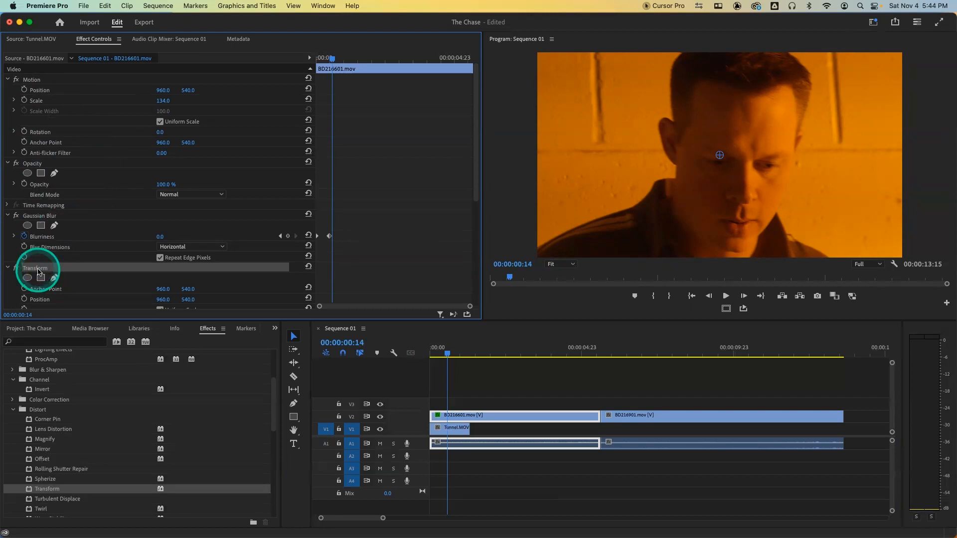
pyautogui.press('Delete')
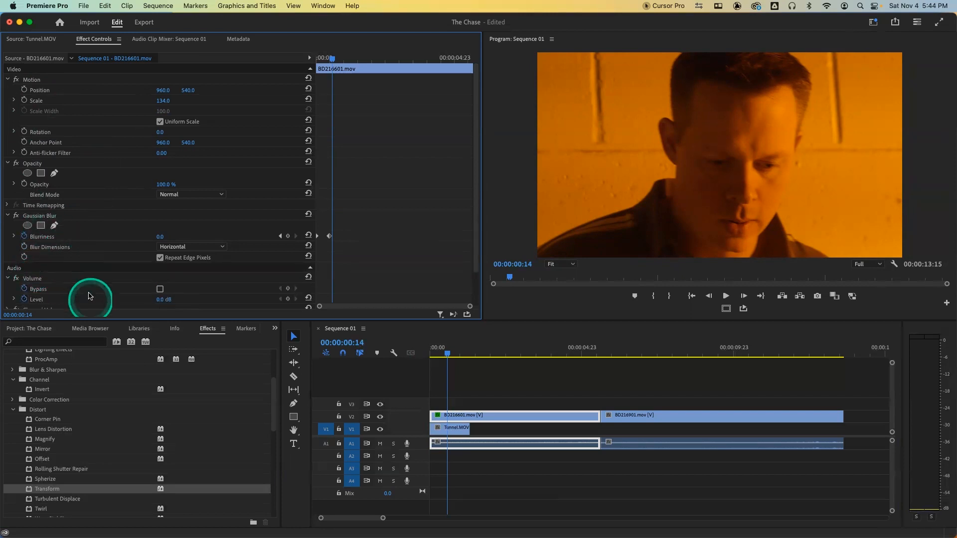
pyautogui.moveTo(274, 386); pyautogui.dragTo(257, 442)
pyautogui.click(12, 373)
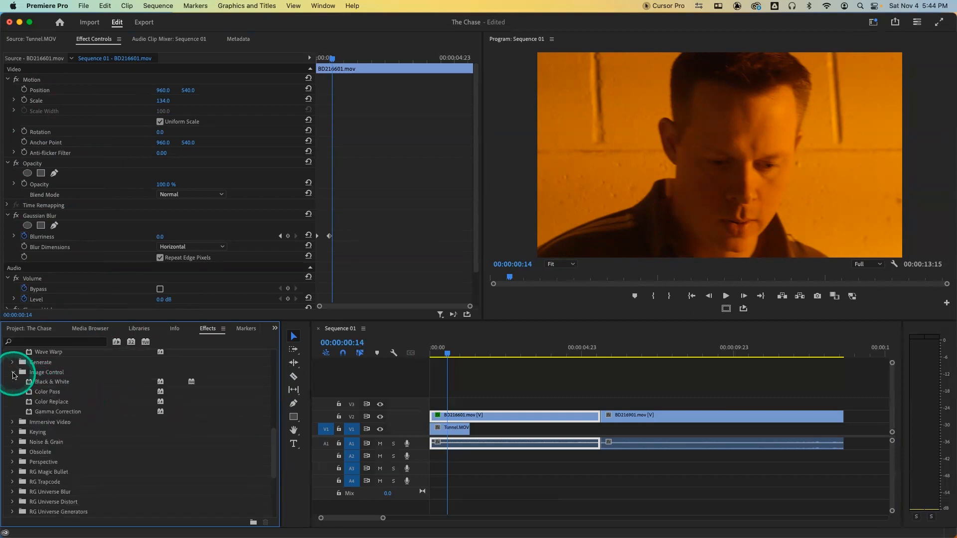
pyautogui.scroll(-5, 58, 391)
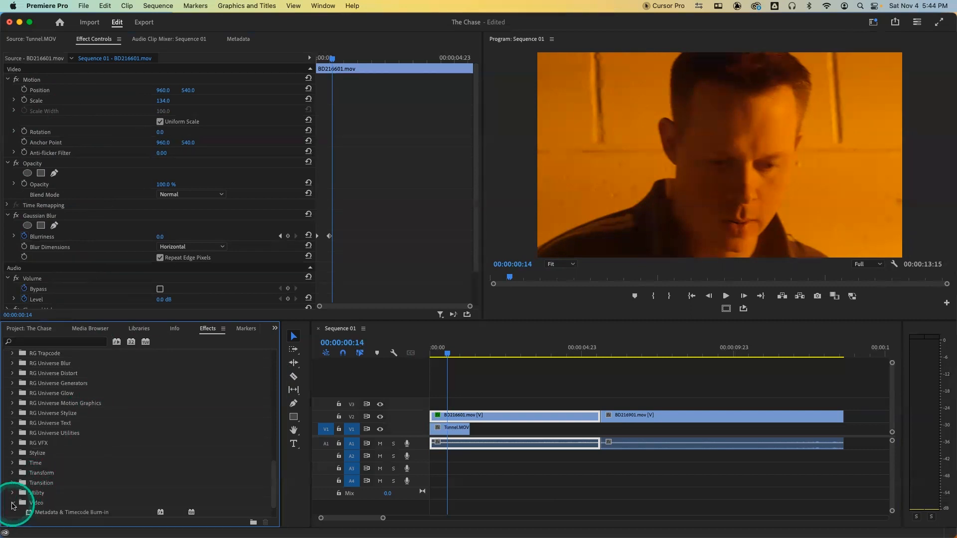
pyautogui.scroll(-2, 24, 501)
pyautogui.click(12, 474)
pyautogui.click(12, 463)
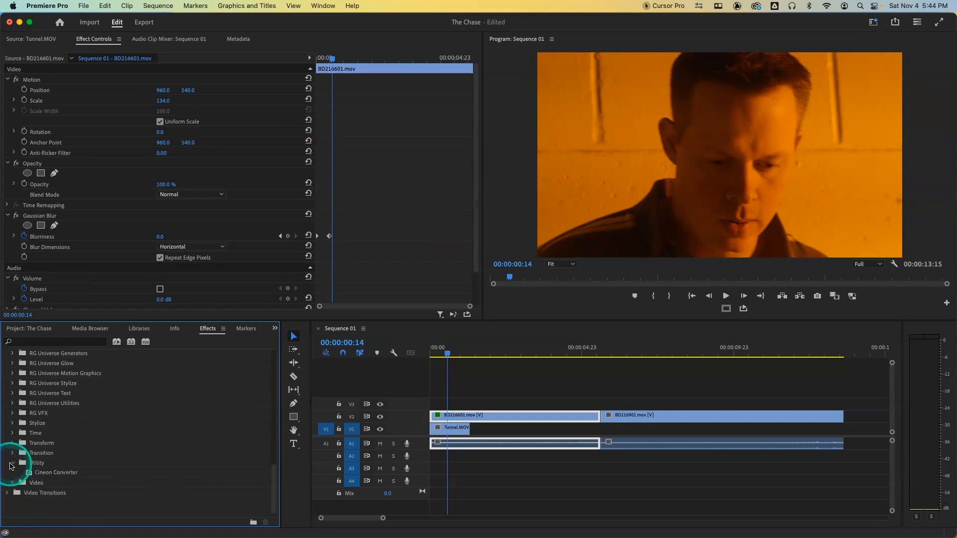
# - Find the Crop video effect, apply it to BD216601.mov, and clear the effects search
pyautogui.click(69, 343)
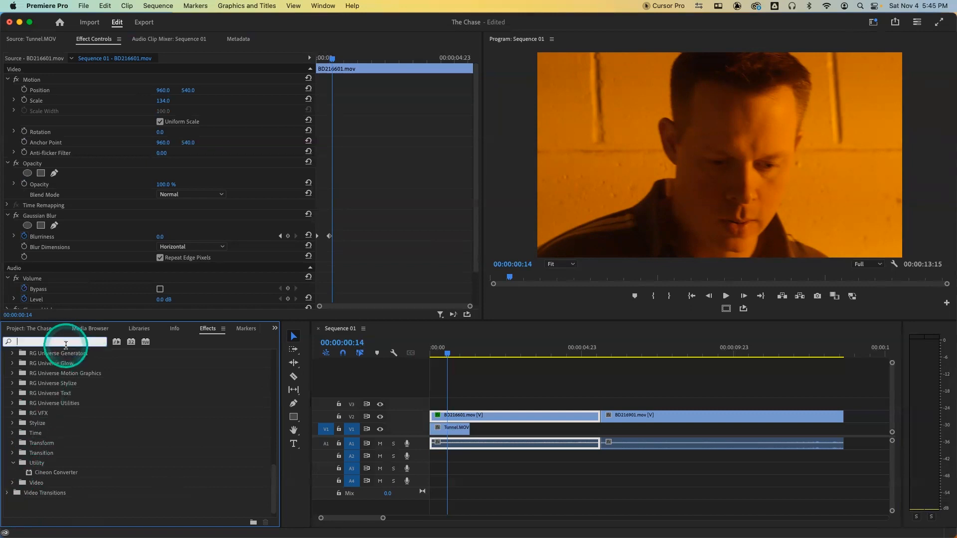
pyautogui.write('crop')
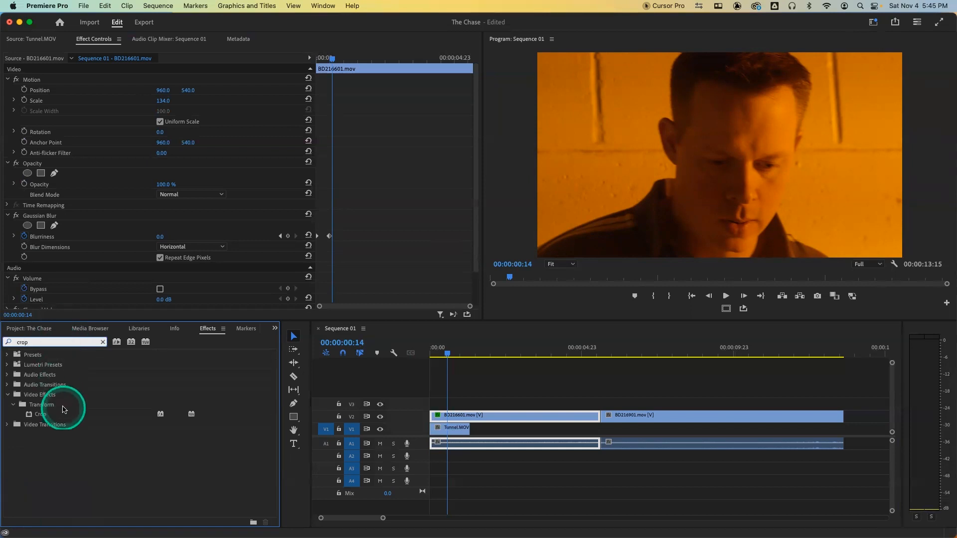
pyautogui.click(43, 415)
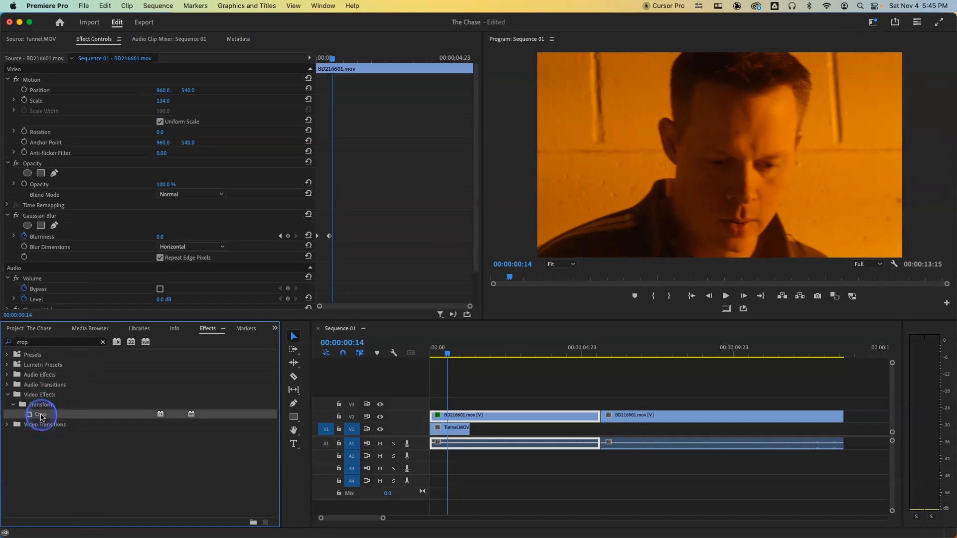
pyautogui.moveTo(414, 410); pyautogui.dragTo(449, 415)
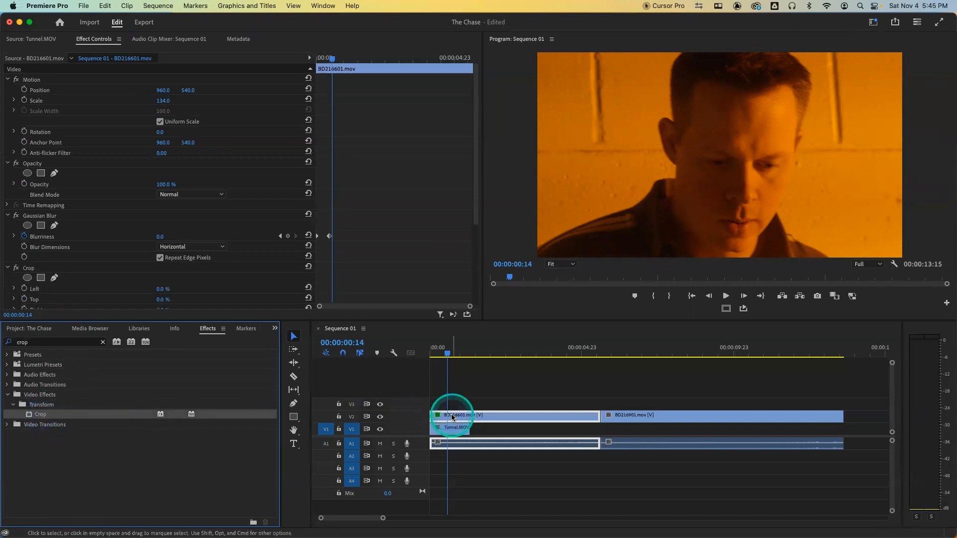
pyautogui.click(103, 342)
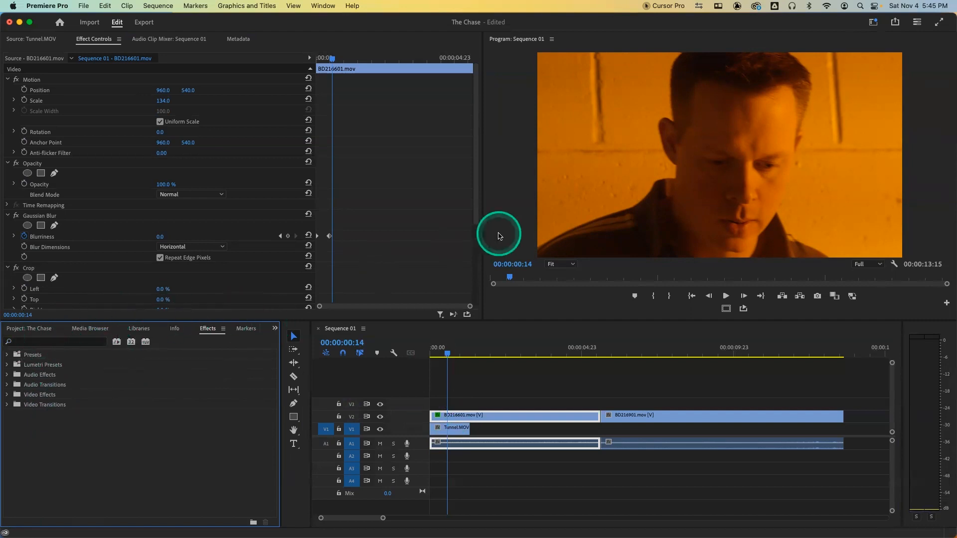
# - Crop the top of BD216601.mov by 23% with the Crop effect
pyautogui.moveTo(477, 216); pyautogui.dragTo(476, 279)
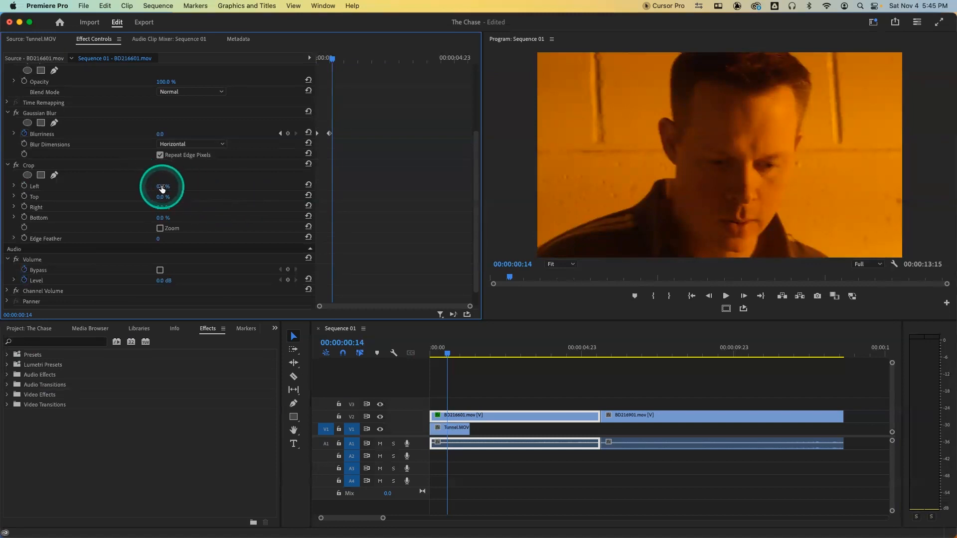
pyautogui.moveTo(161, 198); pyautogui.dragTo(162, 198)
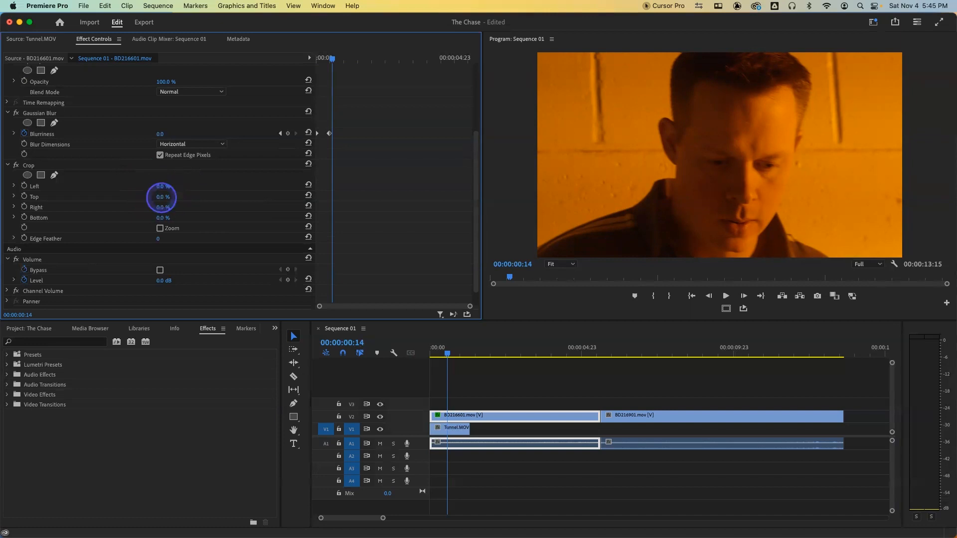
pyautogui.moveTo(161, 198); pyautogui.dragTo(160, 196)
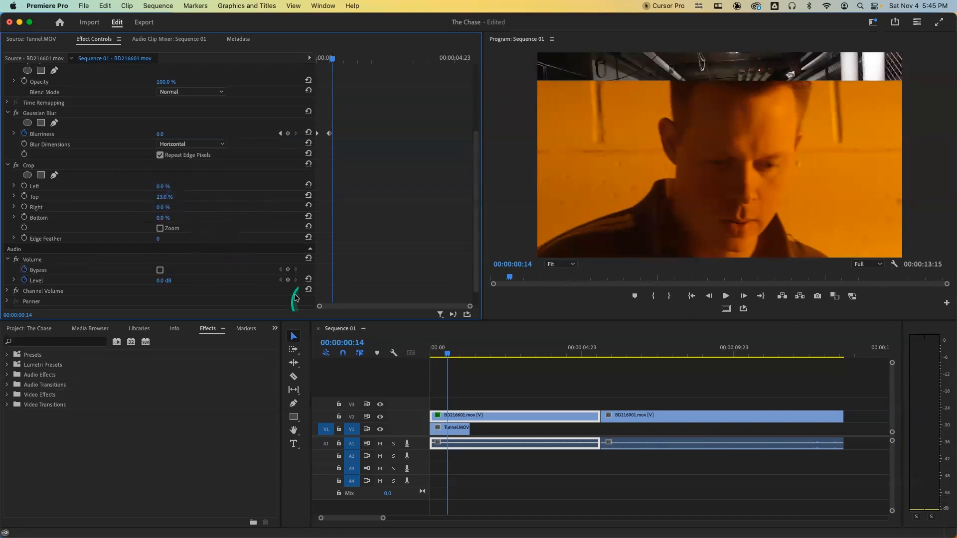
# - Move BD216601.mov and BD216901.mov from track V2 down to V1, overwriting Tunnel.MOV
pyautogui.moveTo(479, 417); pyautogui.dragTo(474, 427)
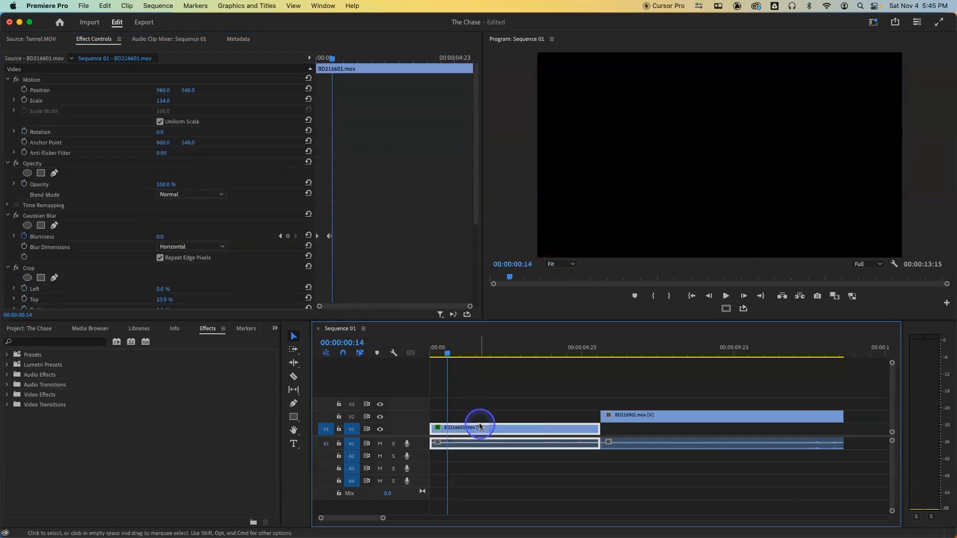
pyautogui.moveTo(650, 416); pyautogui.dragTo(650, 427)
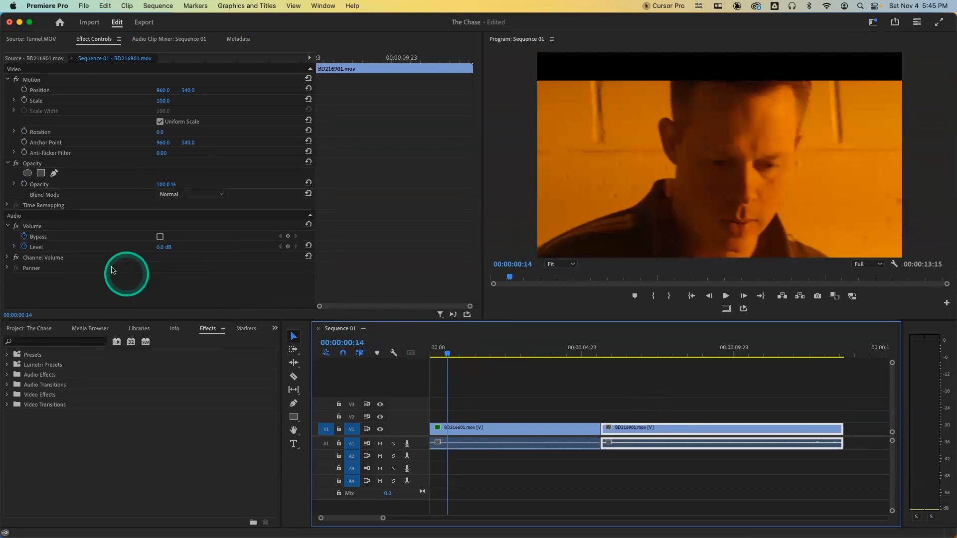
# - Set the Crop effect's Top and Bottom to 25% each on BD216601.mov to letterbox the image
pyautogui.click(487, 427)
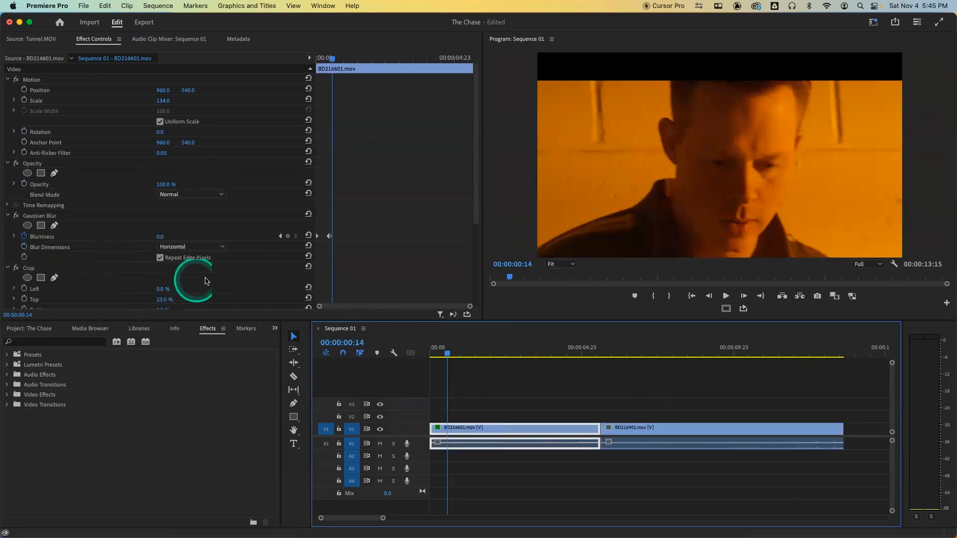
pyautogui.moveTo(475, 215); pyautogui.dragTo(436, 235)
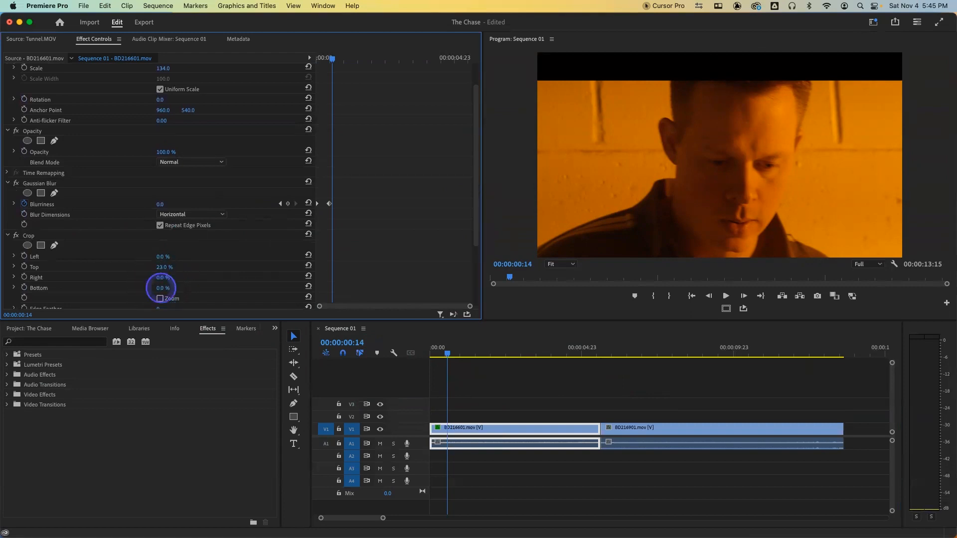
pyautogui.moveTo(161, 289); pyautogui.dragTo(160, 289)
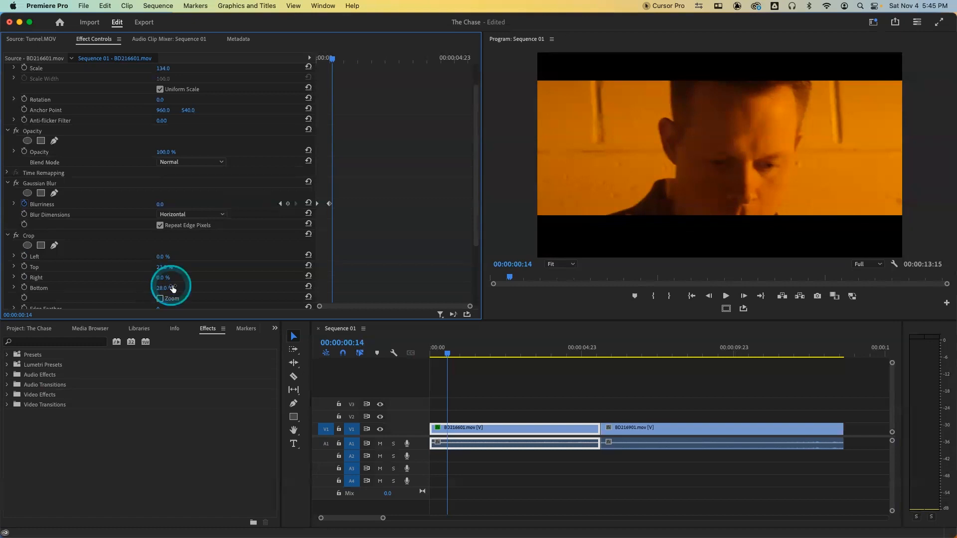
pyautogui.click(165, 267)
pyautogui.write('25')
pyautogui.press('Return')
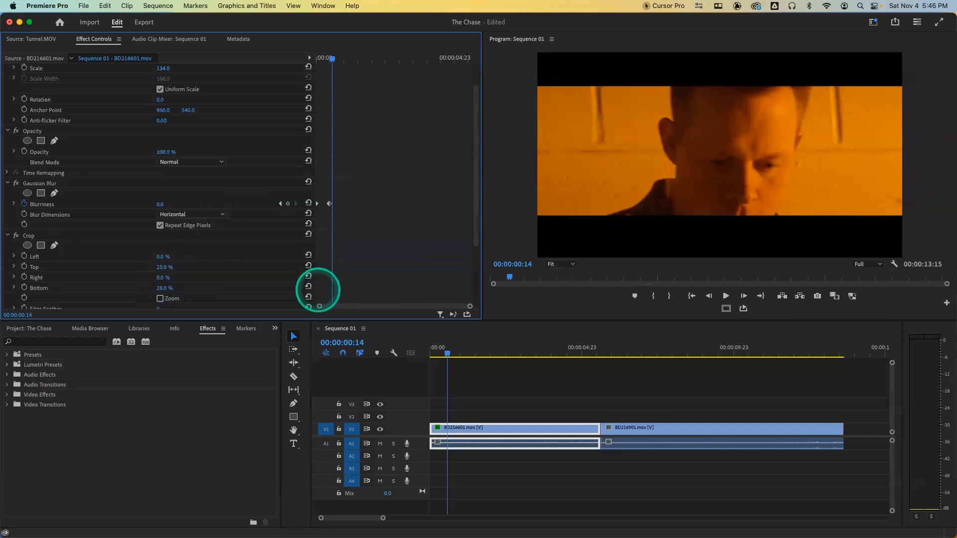
pyautogui.click(167, 287)
pyautogui.write('25')
pyautogui.press('Return')
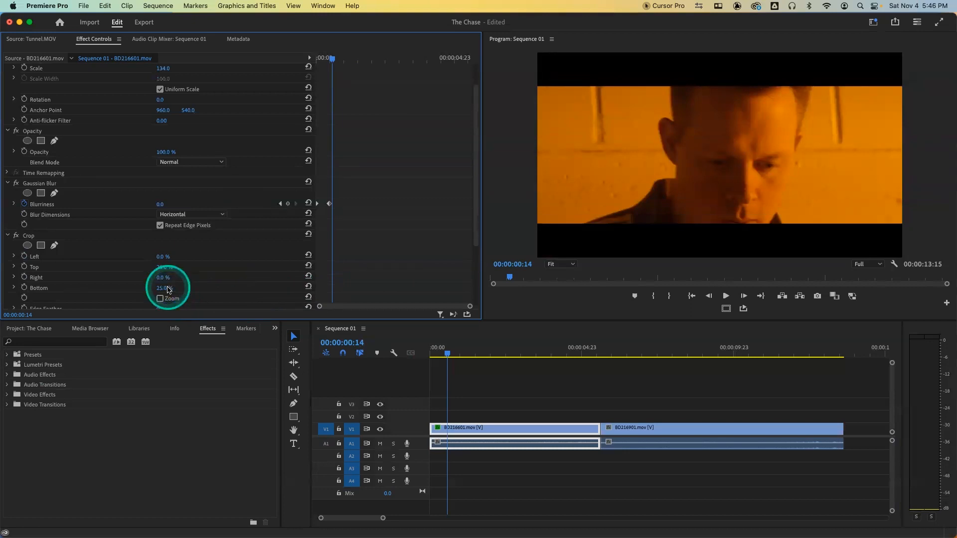
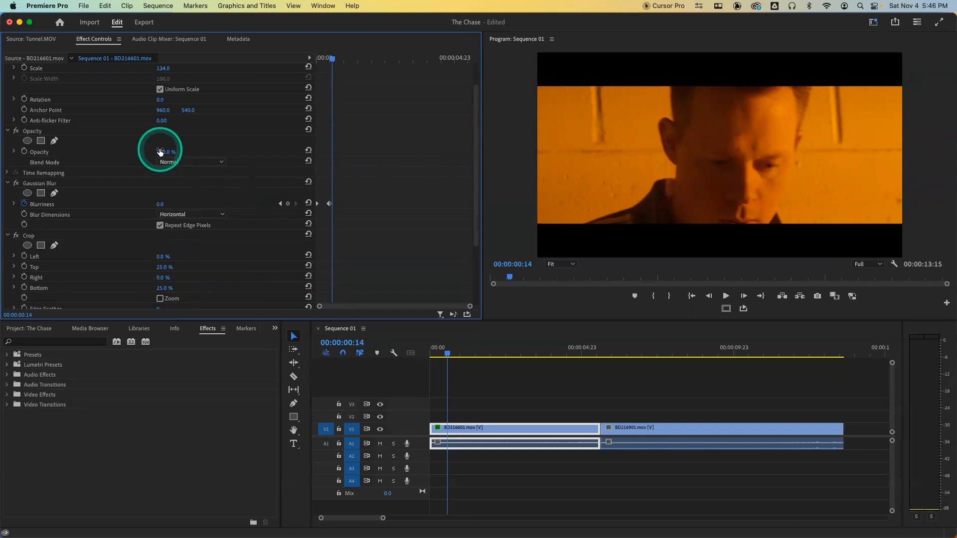
# - Try shifting the cropped clip upward with a Motion vertical position of 471, and reset Position
pyautogui.scroll(-1, 105, 168)
pyautogui.scroll(4, 105, 168)
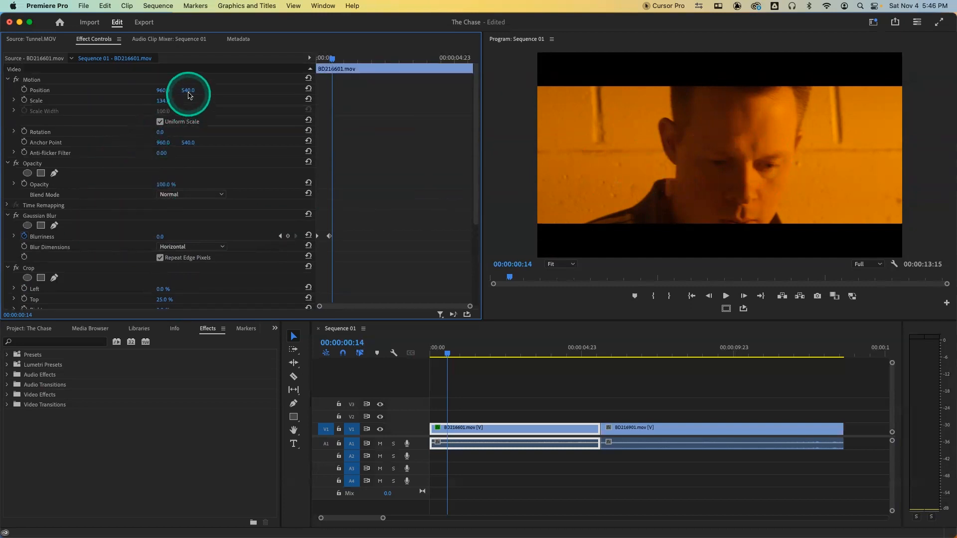
pyautogui.moveTo(188, 90); pyautogui.dragTo(189, 92)
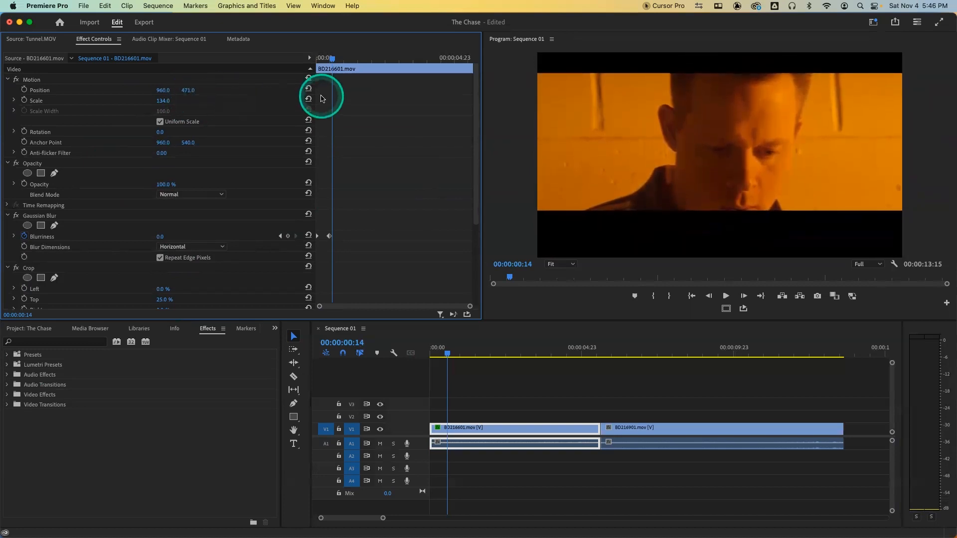
pyautogui.click(307, 89)
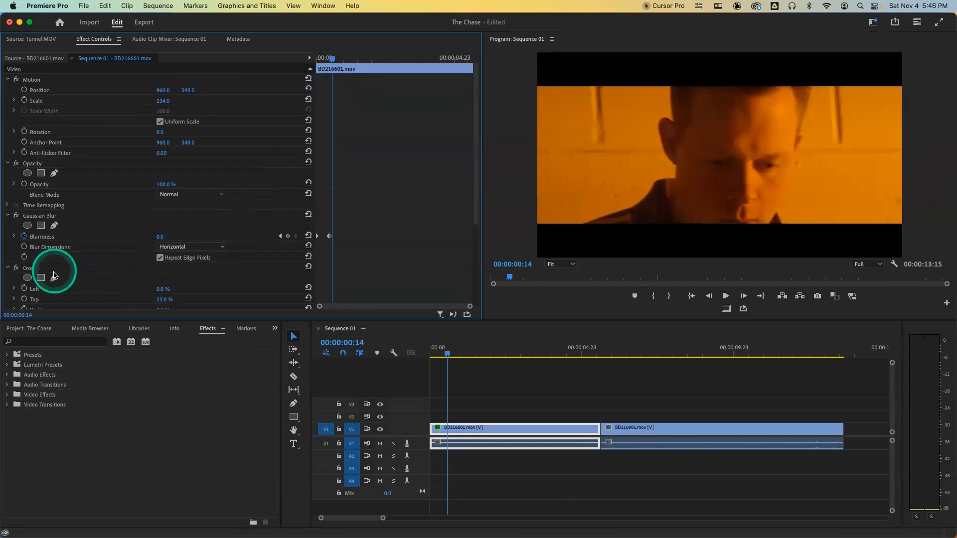
# - Search the effects for "transform" and apply the Distort category's Transform effect to BD216601.mov
pyautogui.click(50, 342)
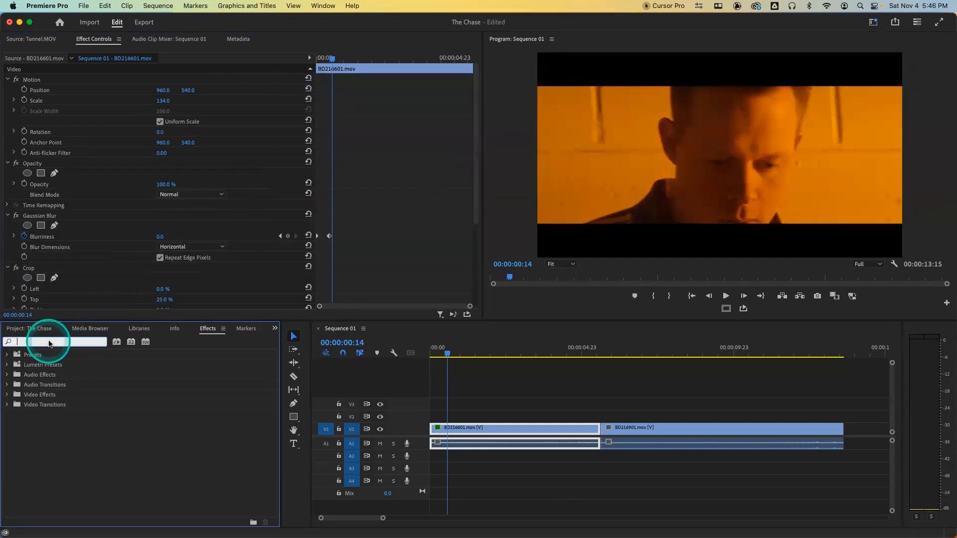
pyautogui.write('transform')
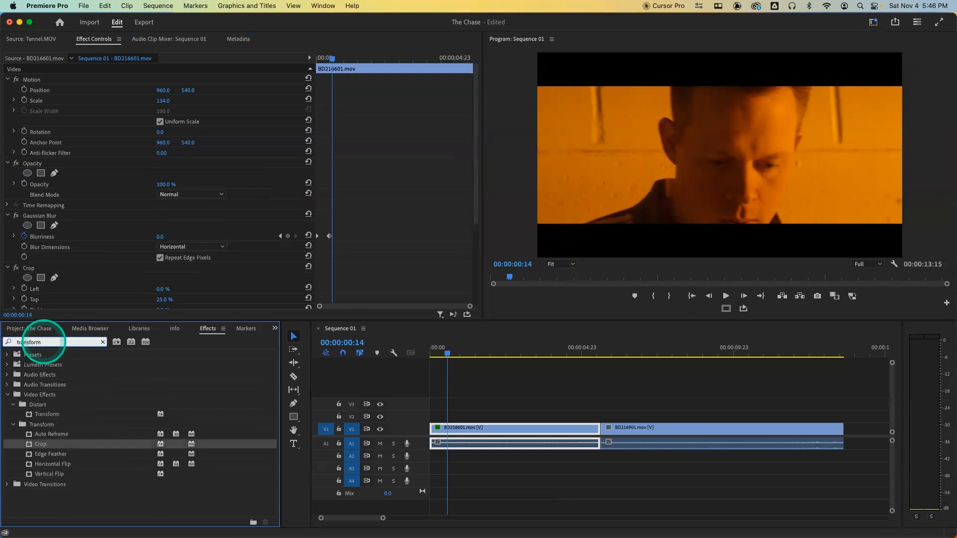
pyautogui.moveTo(48, 415); pyautogui.dragTo(474, 427)
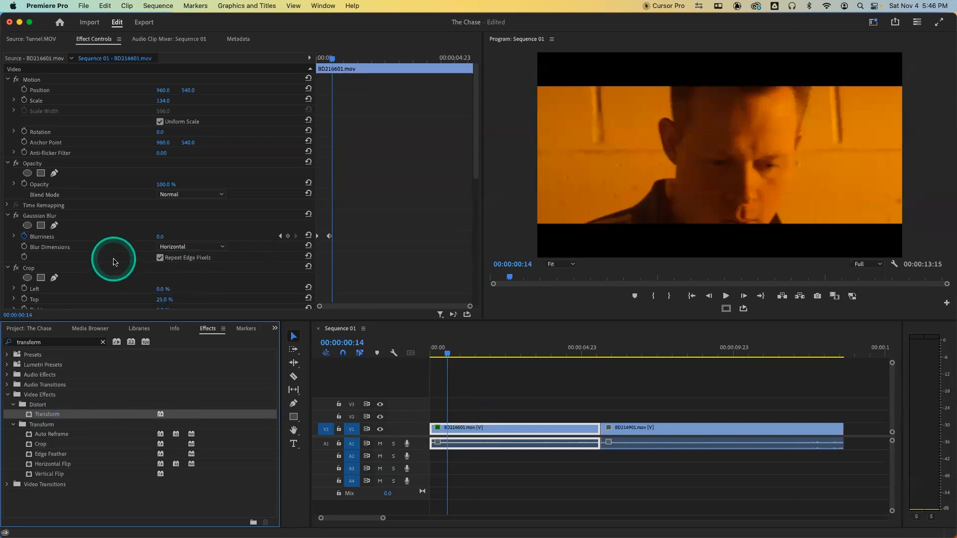
# - Reorder the effects on BD216601.mov so that Transform sits above Crop
pyautogui.scroll(-2, 113, 263)
pyautogui.scroll(-3, 114, 260)
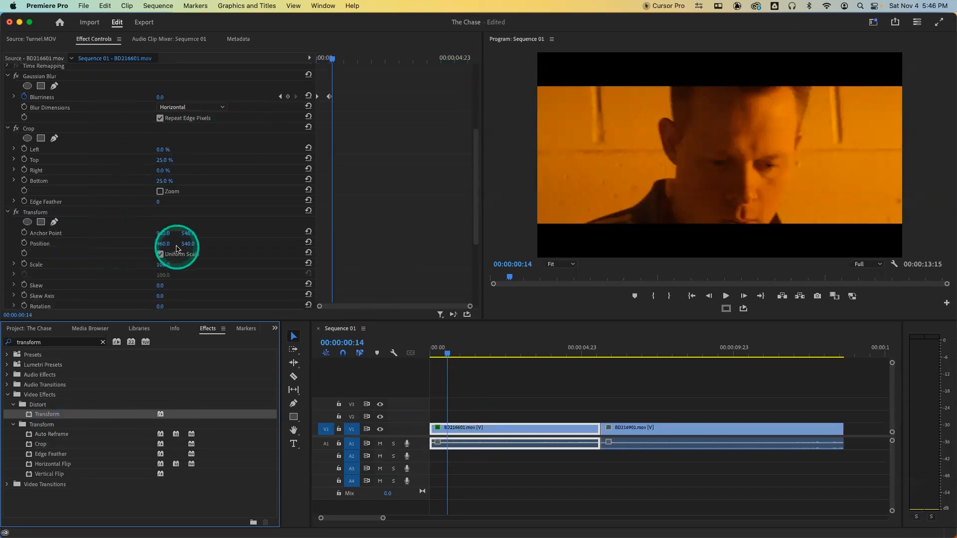
pyautogui.moveTo(189, 245); pyautogui.dragTo(193, 244)
pyautogui.click(40, 214)
pyautogui.moveTo(40, 213); pyautogui.dragTo(40, 128)
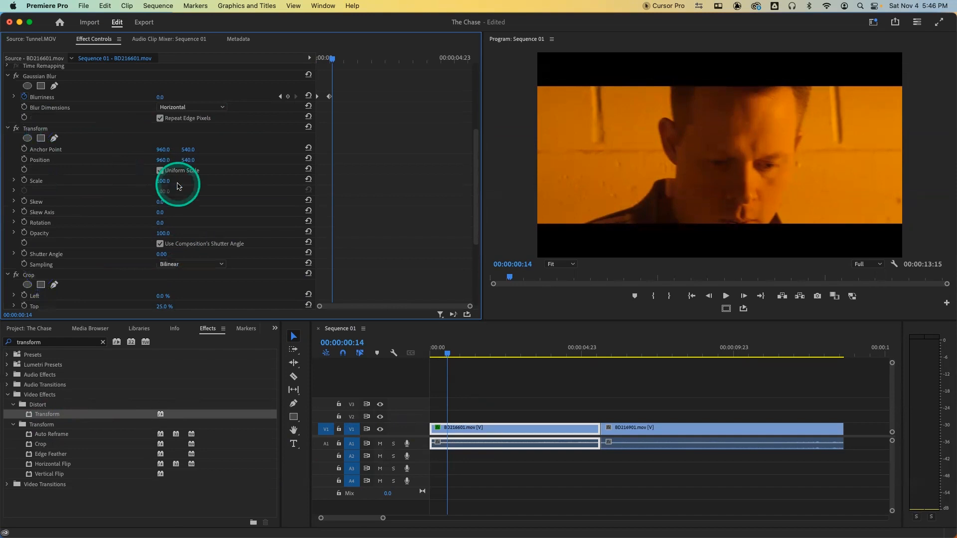
# - Reframe the image inside the crop by setting Transform's vertical position to about 445, and collapse the Transform settings
pyautogui.moveTo(192, 160); pyautogui.dragTo(193, 160)
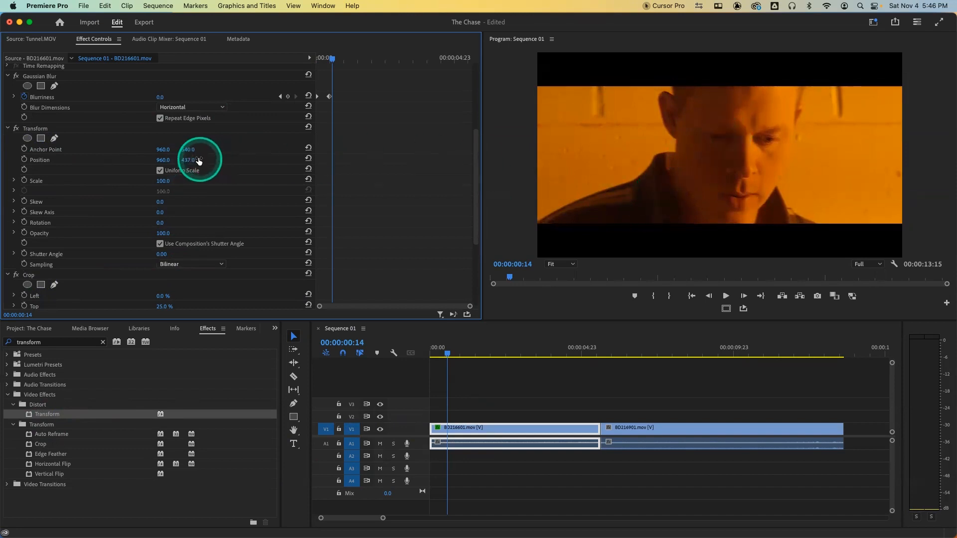
pyautogui.moveTo(188, 160); pyautogui.dragTo(188, 160)
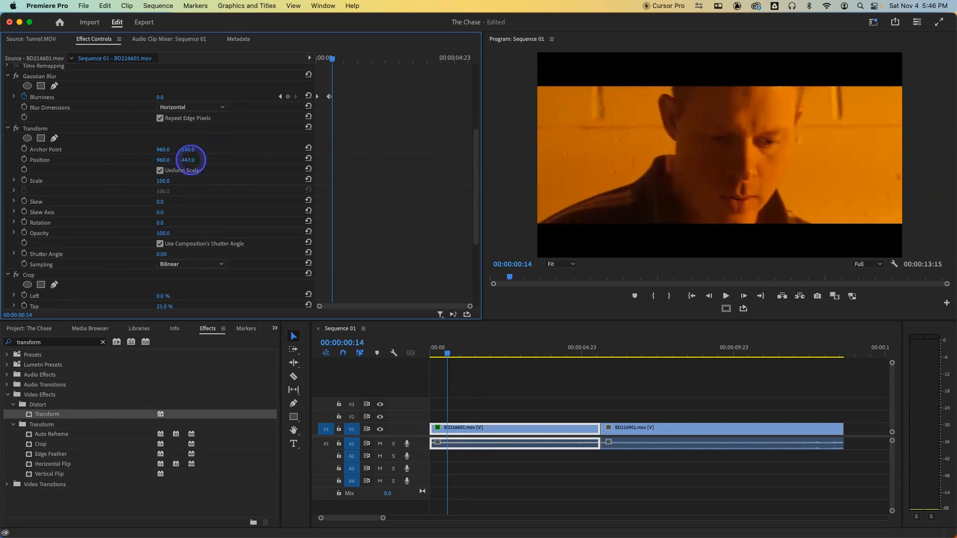
pyautogui.click(7, 131)
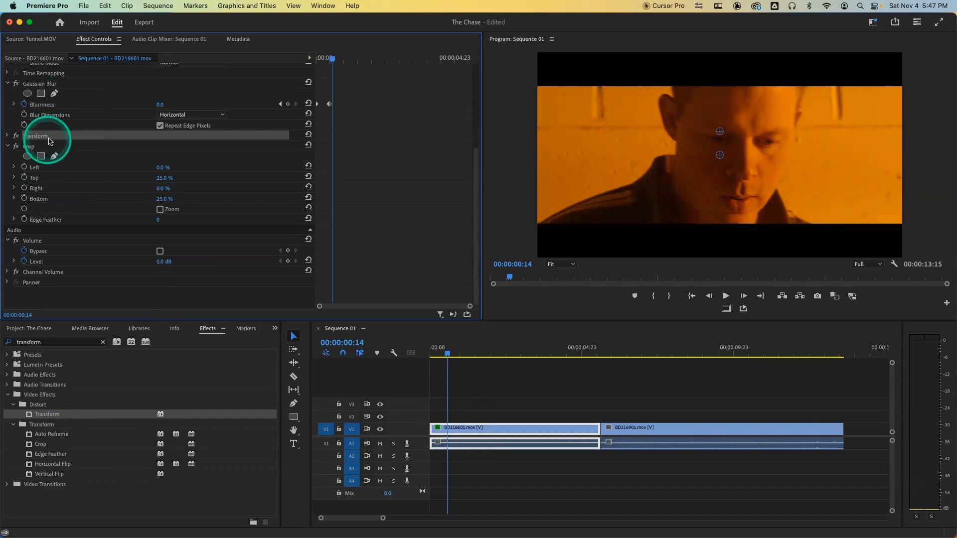
# - Try shifting the whole cropped clip slightly upward with its Motion Position, and undo the shift
pyautogui.scroll(2, 55, 138)
pyautogui.scroll(5, 55, 137)
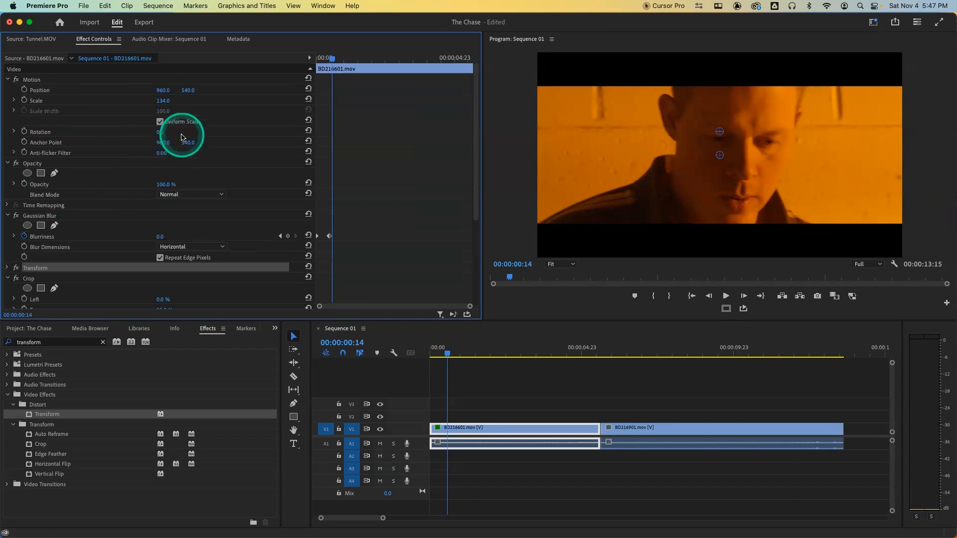
pyautogui.moveTo(164, 101); pyautogui.dragTo(193, 90)
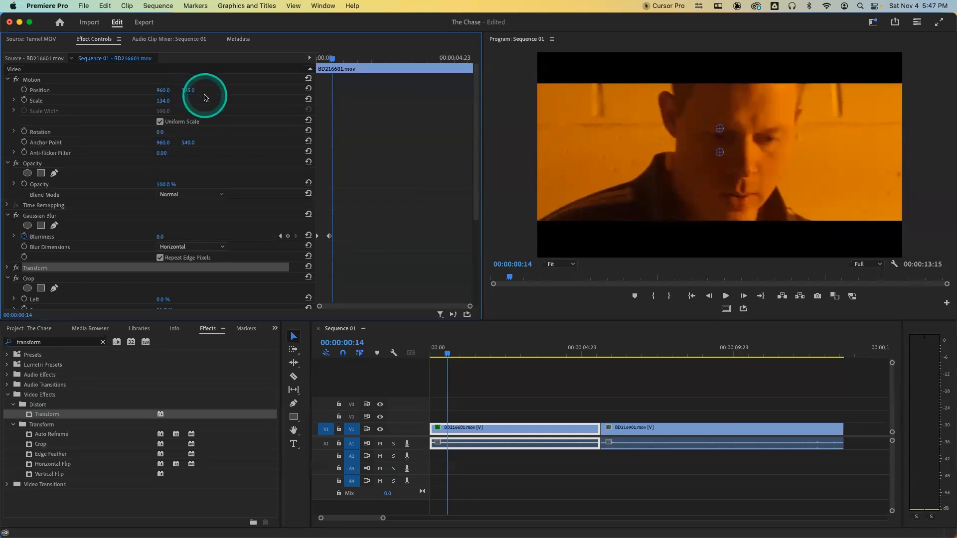
pyautogui.press('super+z')
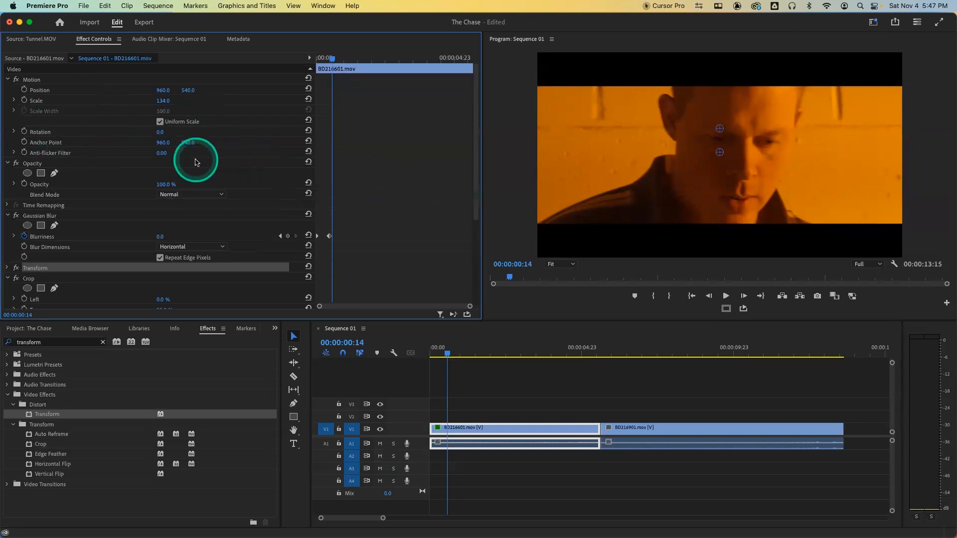
# - Try rotating the whole cropped clip slightly with its Motion Rotation, and undo the rotation
pyautogui.moveTo(160, 132)
pyautogui.mouseDown()
pyautogui.moveTo(147, 133)
pyautogui.moveTo(159, 133)
pyautogui.mouseUp()
pyautogui.press('super+z')
# - In BD216601.mov's Transform effect, set Rotation to -23°, Position to 852, 536 and Scale to 118
pyautogui.moveTo(475, 159); pyautogui.dragTo(474, 214)
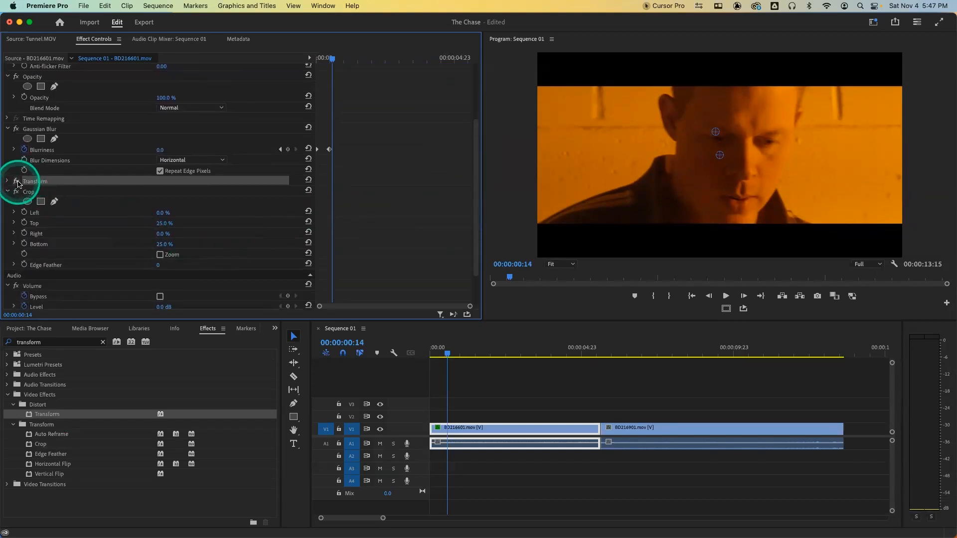
pyautogui.click(8, 181)
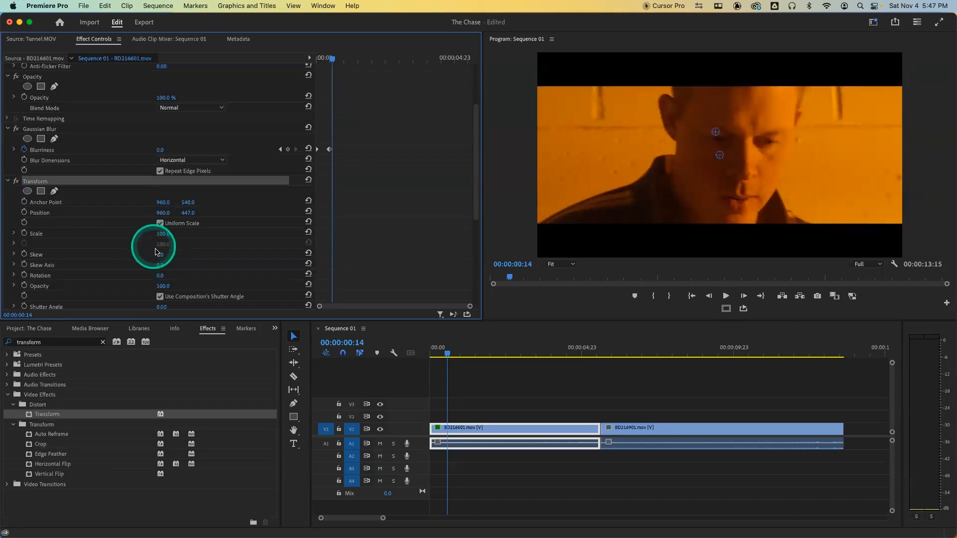
pyautogui.moveTo(161, 277); pyautogui.dragTo(189, 212)
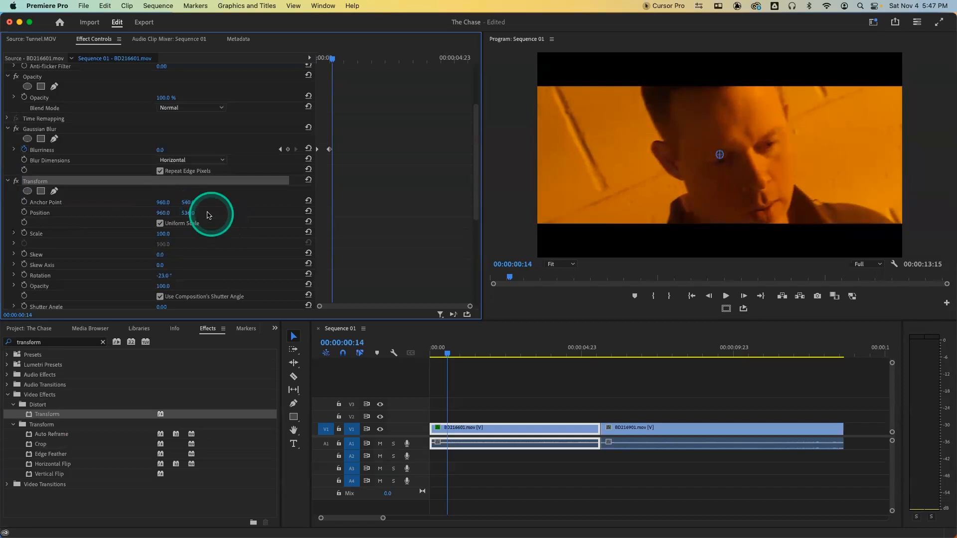
pyautogui.moveTo(163, 213); pyautogui.dragTo(163, 213)
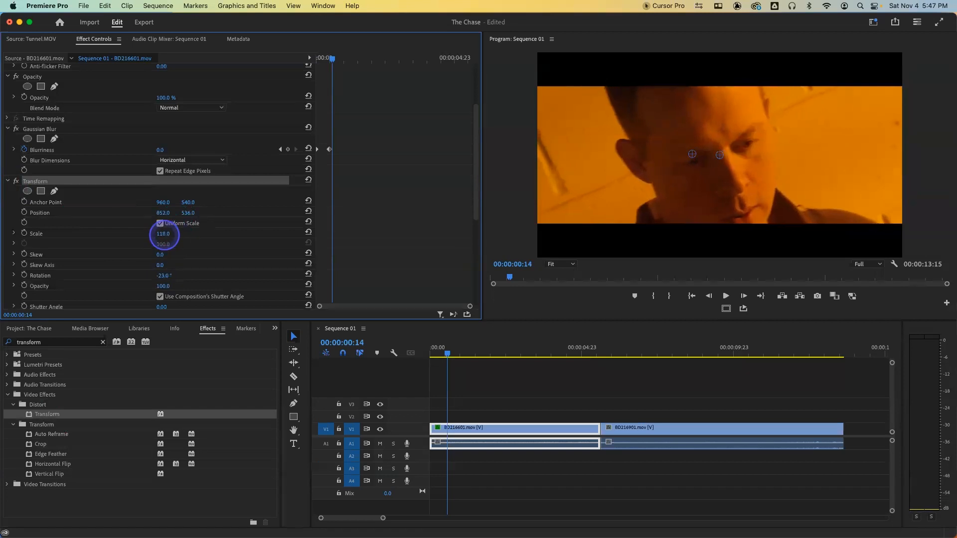
pyautogui.moveTo(164, 234); pyautogui.dragTo(178, 229)
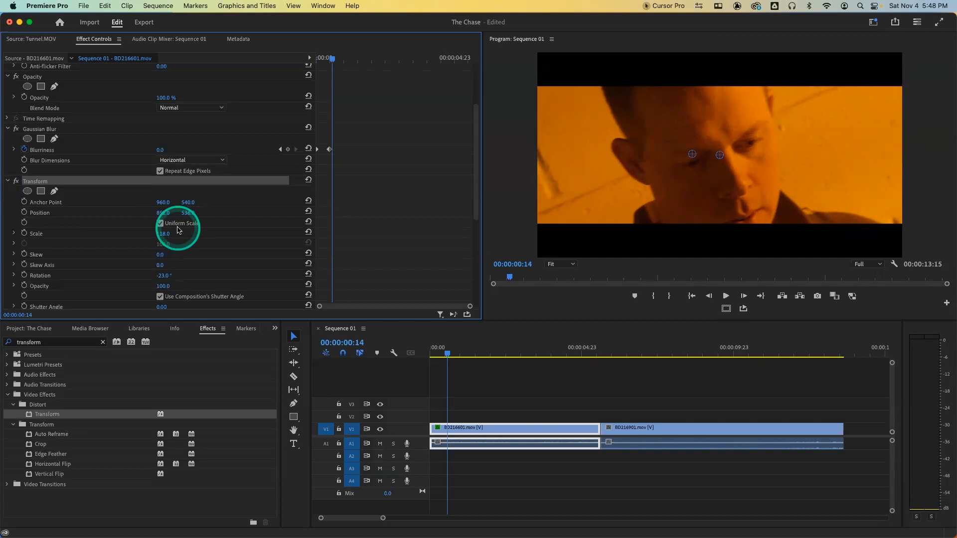
# - Clear the effects search and remove both the Transform and Crop effects from BD216601.mov
pyautogui.click(102, 342)
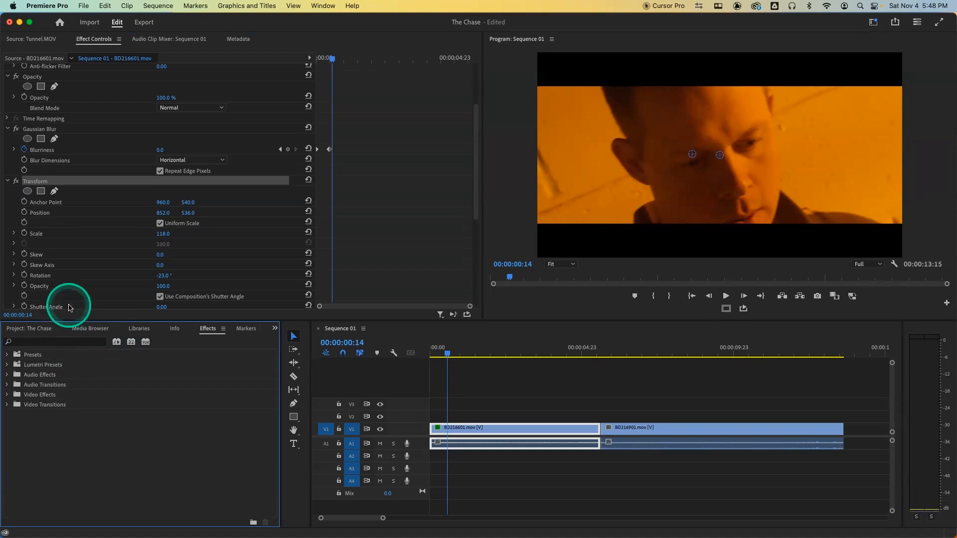
pyautogui.click(38, 183)
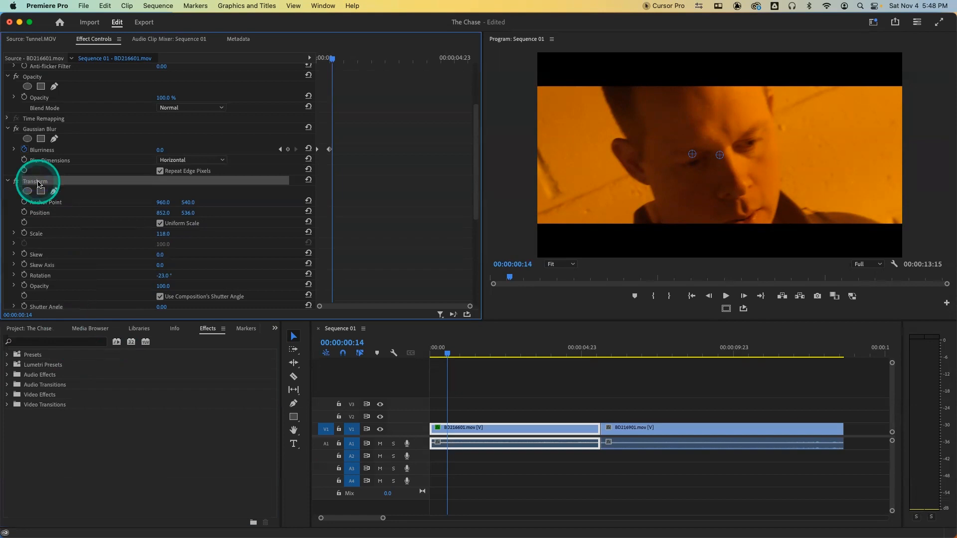
pyautogui.press('Delete')
pyautogui.click(25, 182)
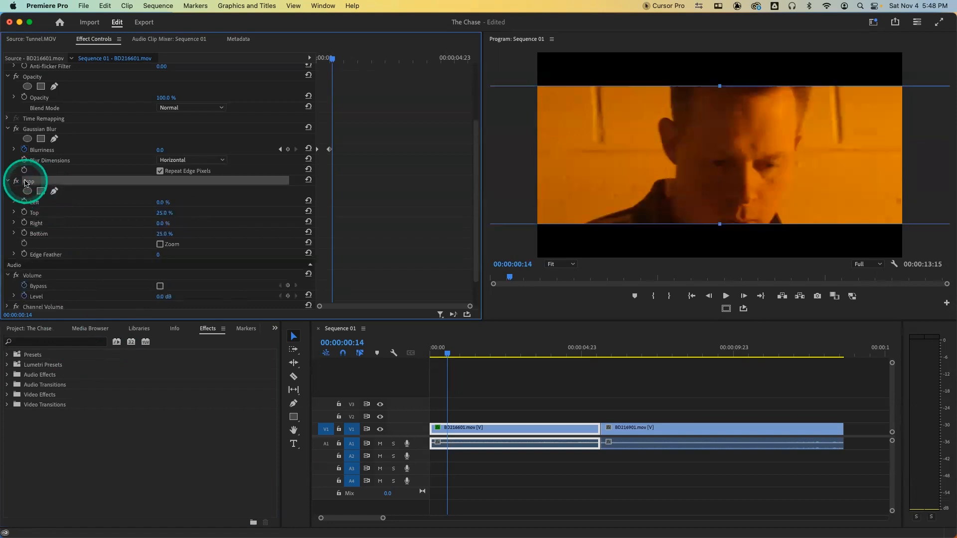
pyautogui.press('Delete')
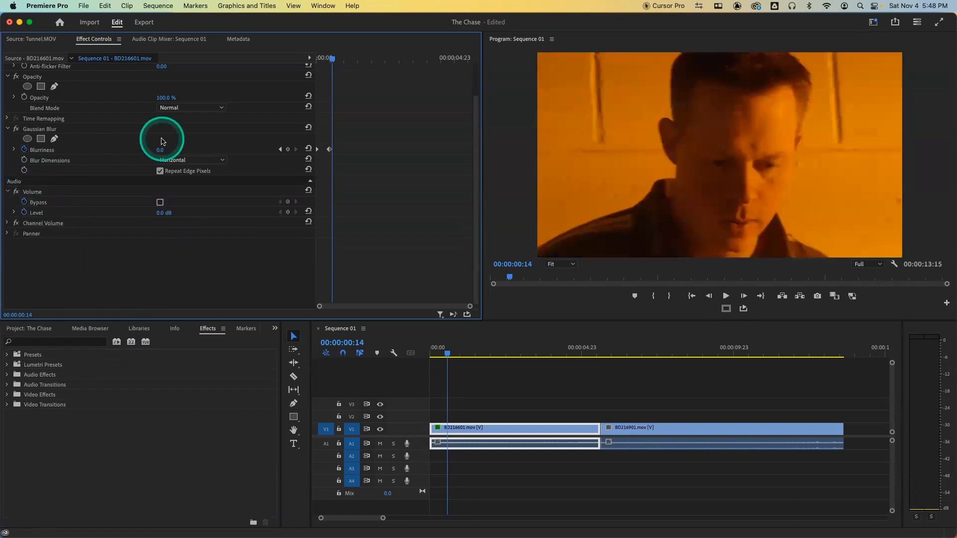
# - Reset the Motion settings of BD216601.mov to their defaults
pyautogui.scroll(2, 162, 135)
pyautogui.scroll(2, 263, 96)
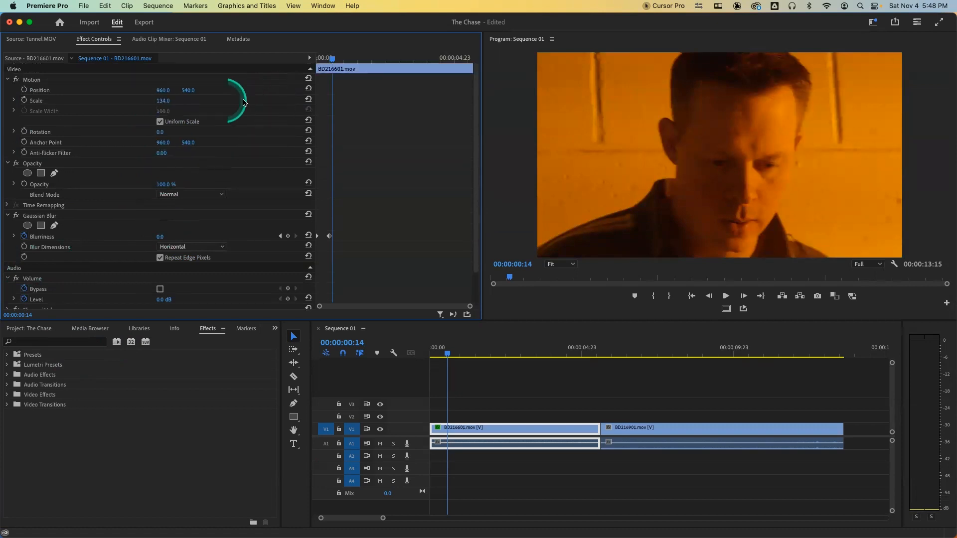
pyautogui.click(309, 78)
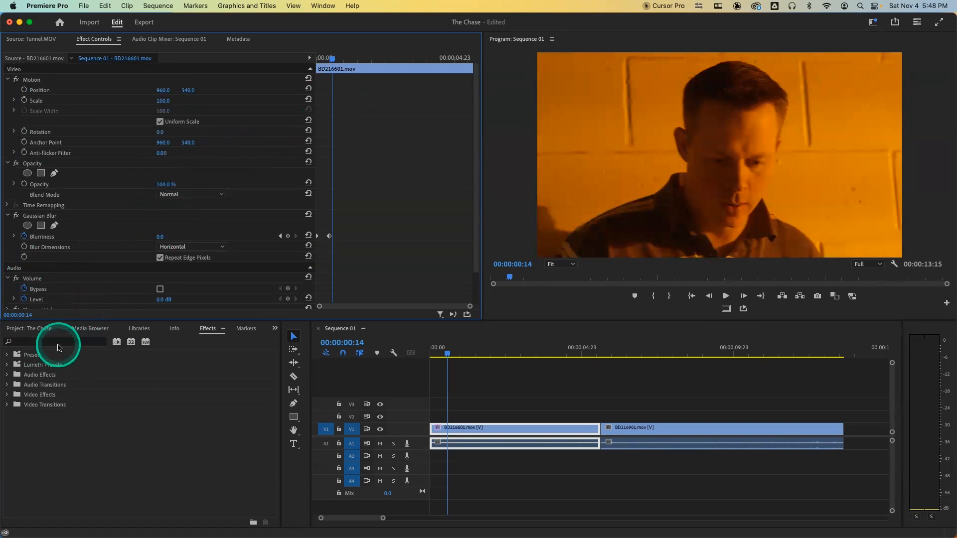
# - Browse the video effects to the Distort category and select Warp Stabilizer
pyautogui.click(7, 395)
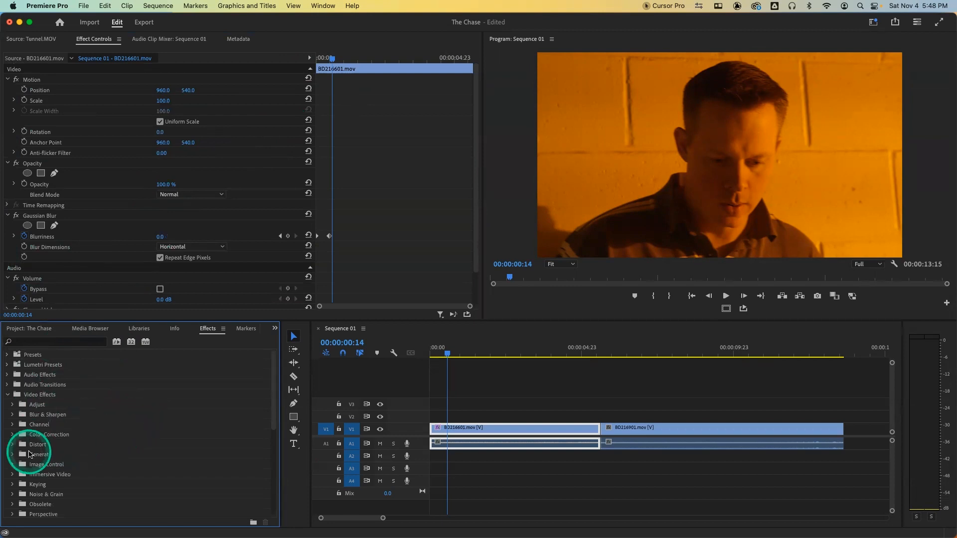
pyautogui.click(12, 445)
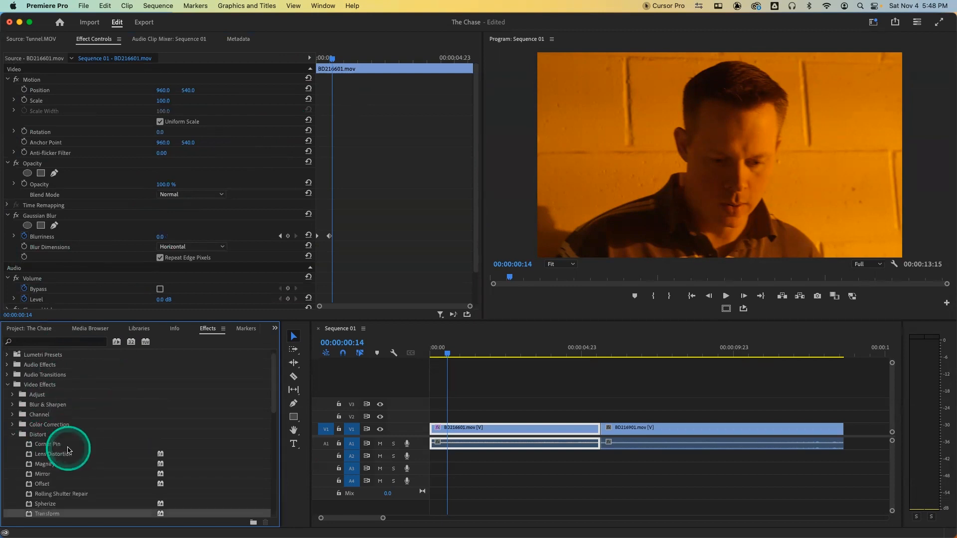
pyautogui.scroll(-5, 70, 449)
pyautogui.scroll(-1, 73, 450)
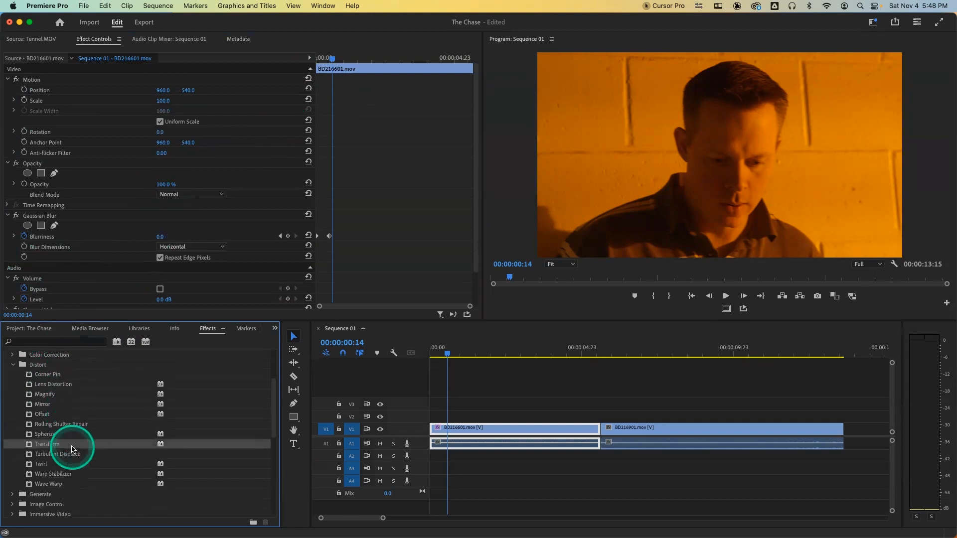
pyautogui.click(52, 475)
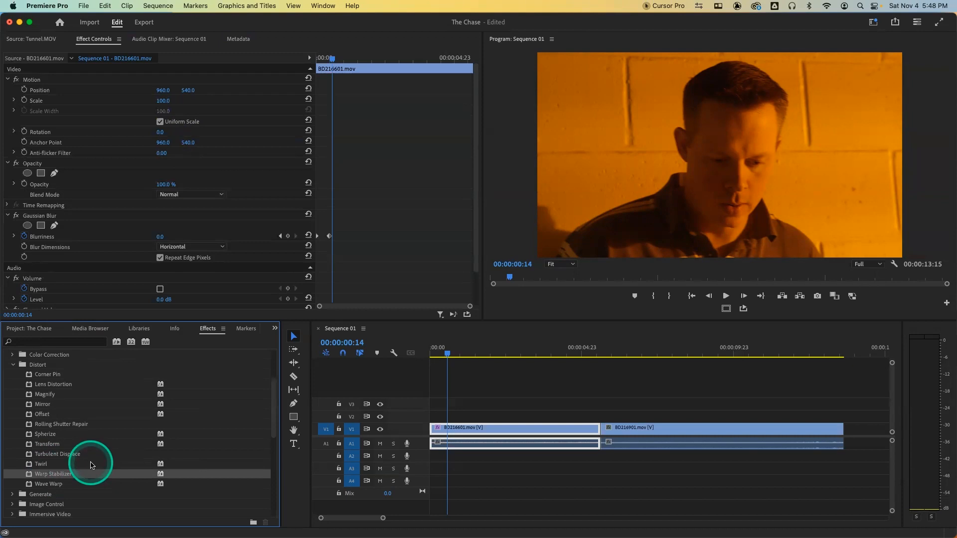
# - Play BD216601.mov from the start of the sequence to review its camera movement without stabilization
pyautogui.click(445, 354)
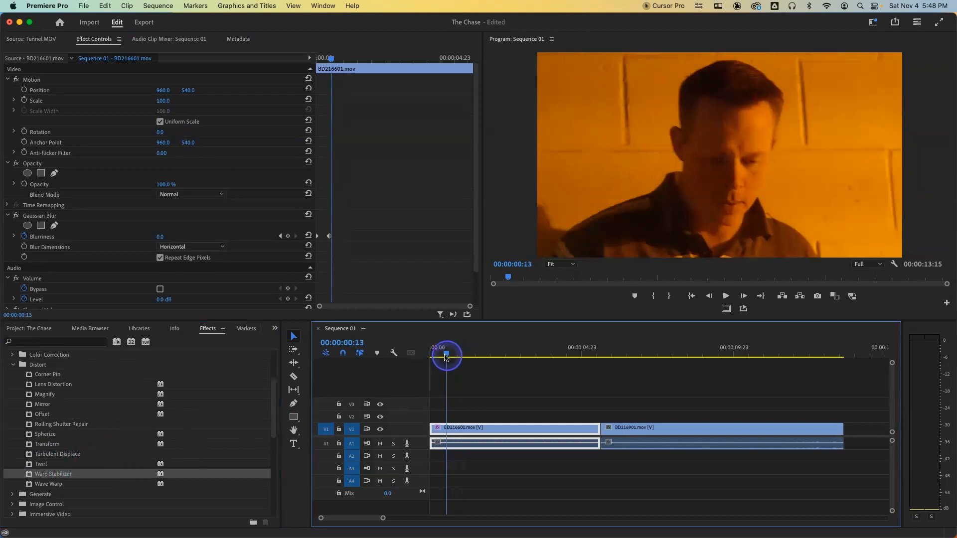
pyautogui.moveTo(446, 356); pyautogui.dragTo(413, 359)
pyautogui.press('space')
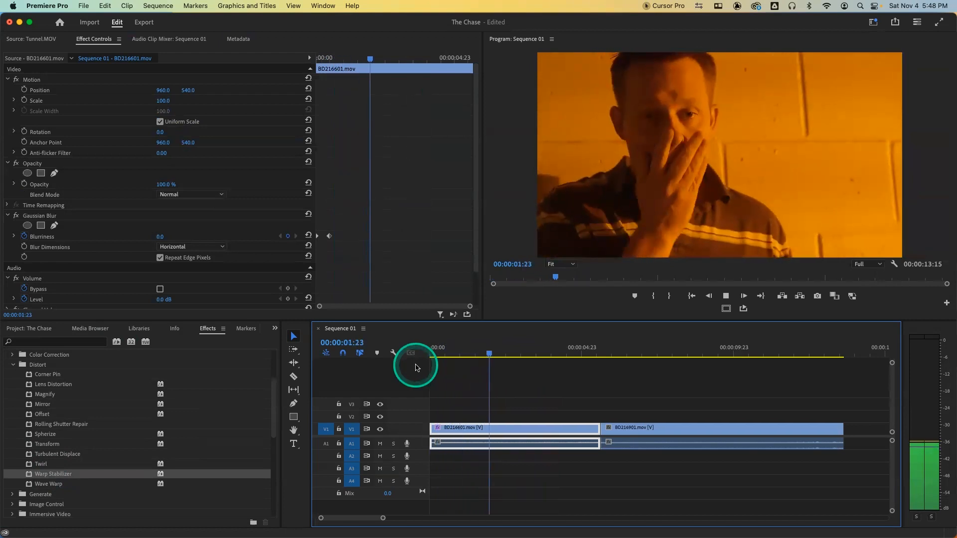
pyautogui.press('space')
# - Return to the start of the sequence, apply Warp Stabilizer to BD216601.mov and bring its settings into view
pyautogui.moveTo(467, 353); pyautogui.dragTo(393, 353)
pyautogui.moveTo(63, 474); pyautogui.dragTo(516, 431)
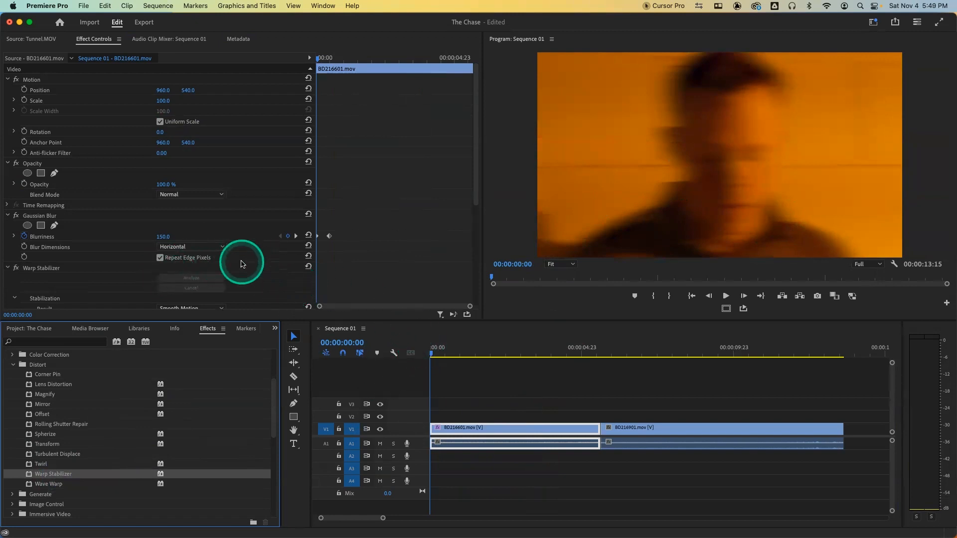
pyautogui.scroll(-4, 171, 259)
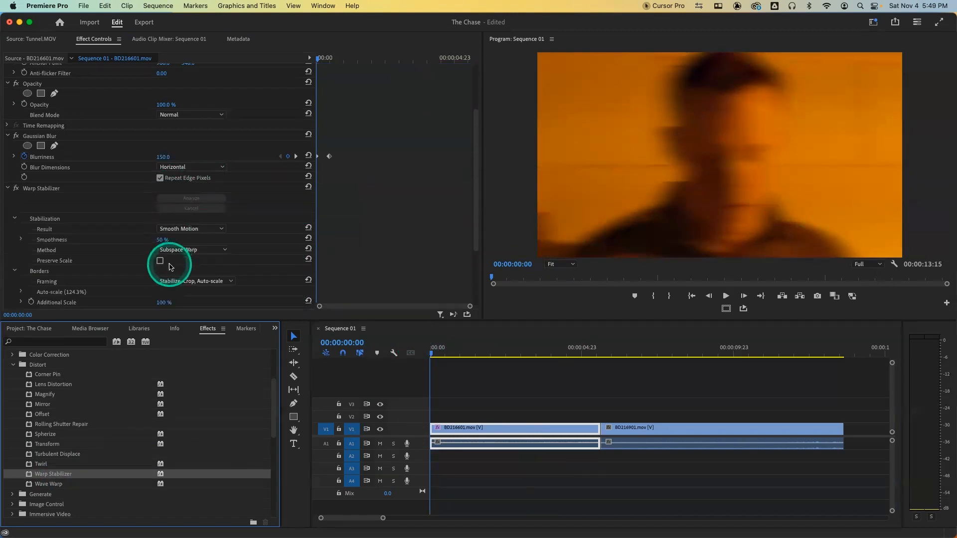
# - Replay BD216601.mov from its start several times to examine the stabilization with the Subspace Warp method
pyautogui.click(426, 355)
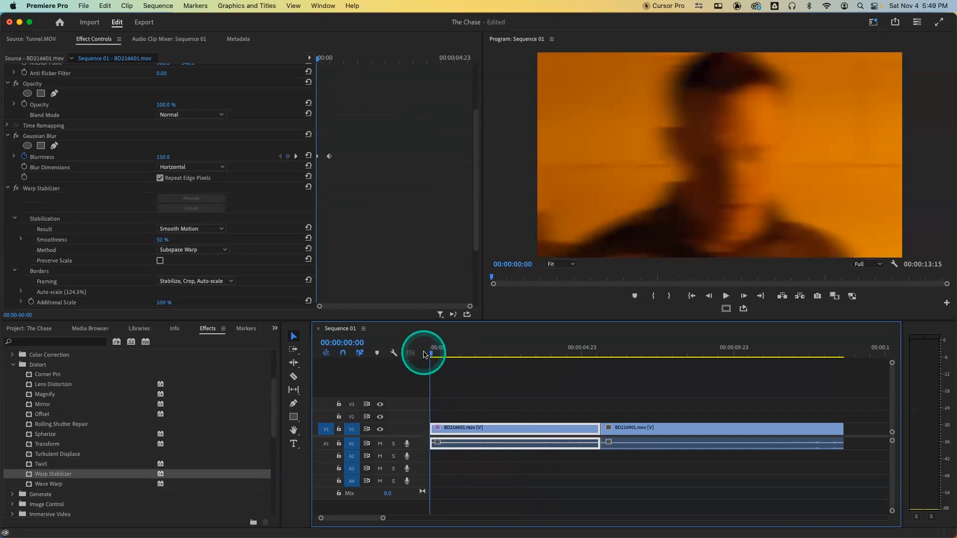
pyautogui.press('space')
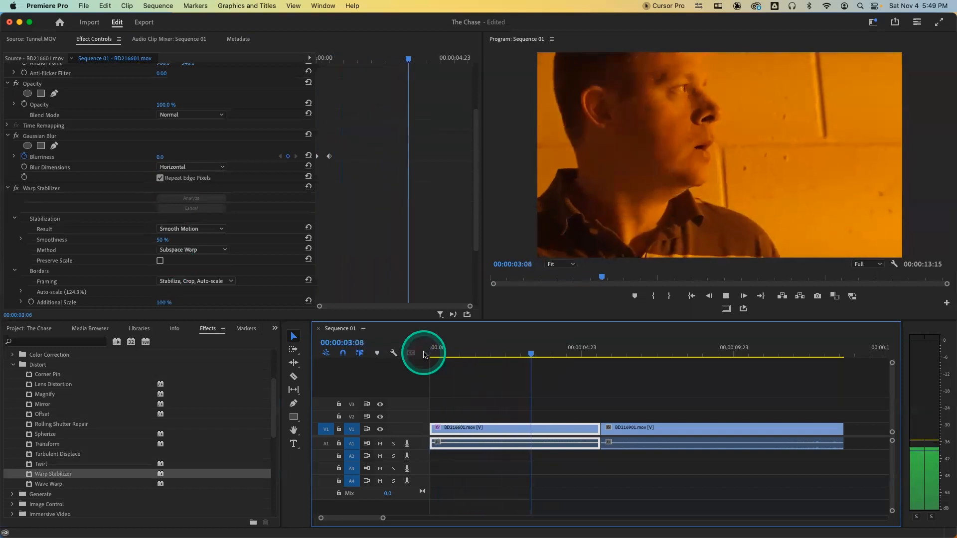
pyautogui.press('space')
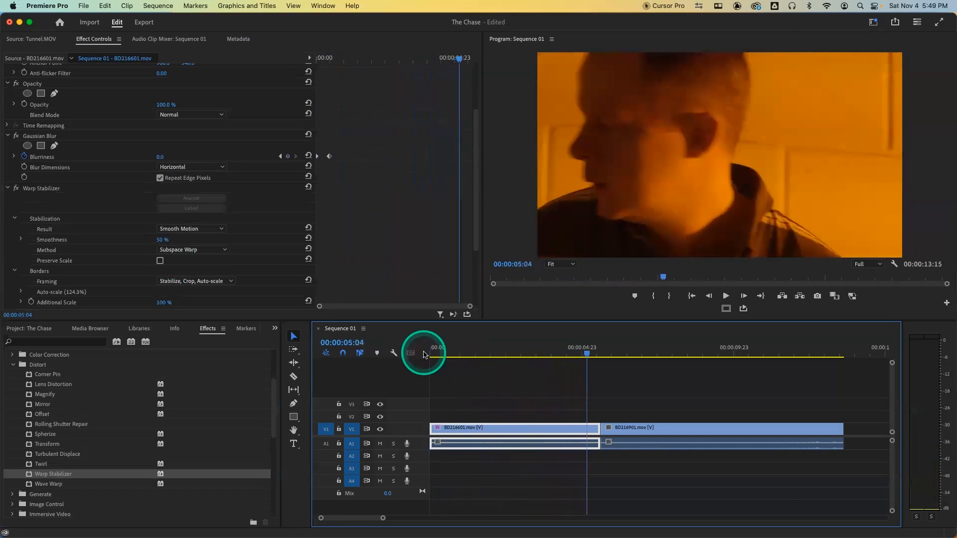
pyautogui.click(424, 355)
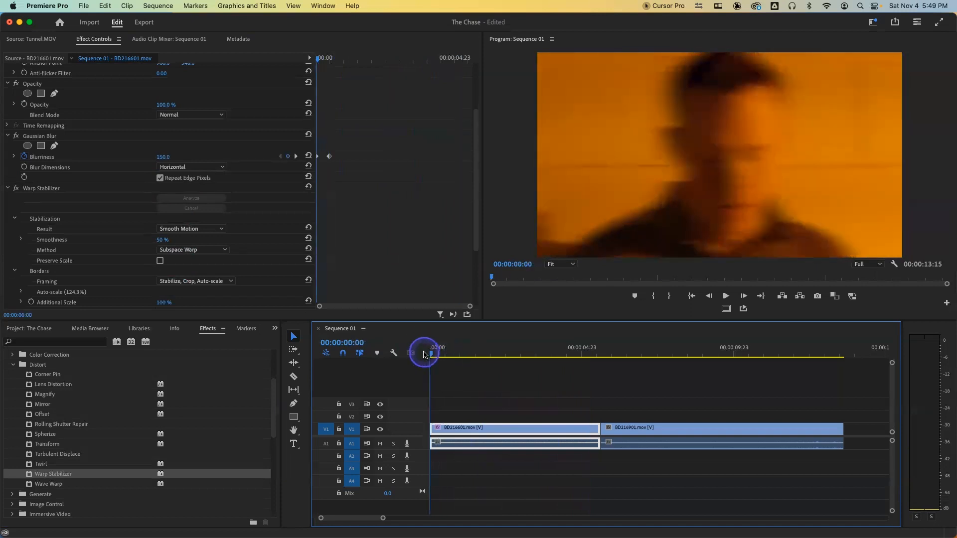
pyautogui.press('space')
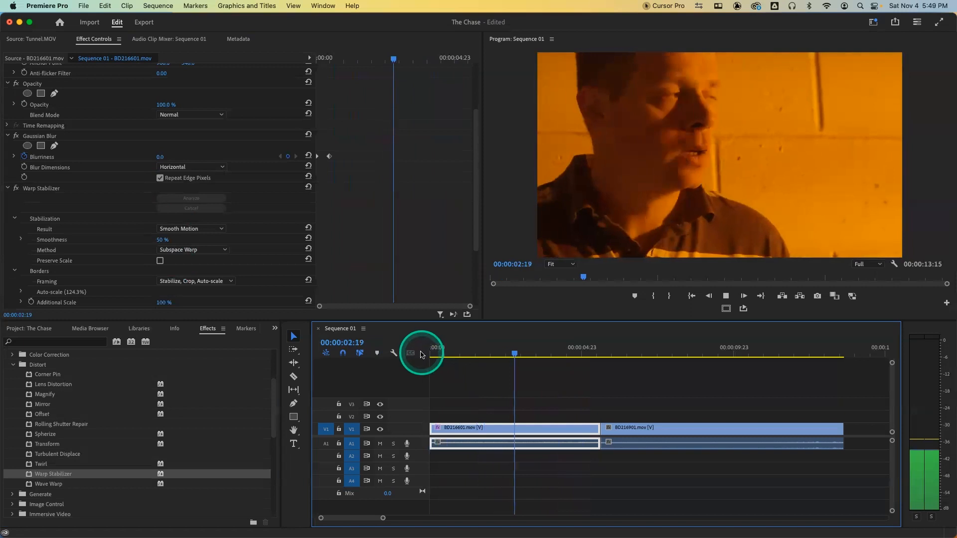
pyautogui.press('space')
pyautogui.click(431, 354)
pyautogui.press('space')
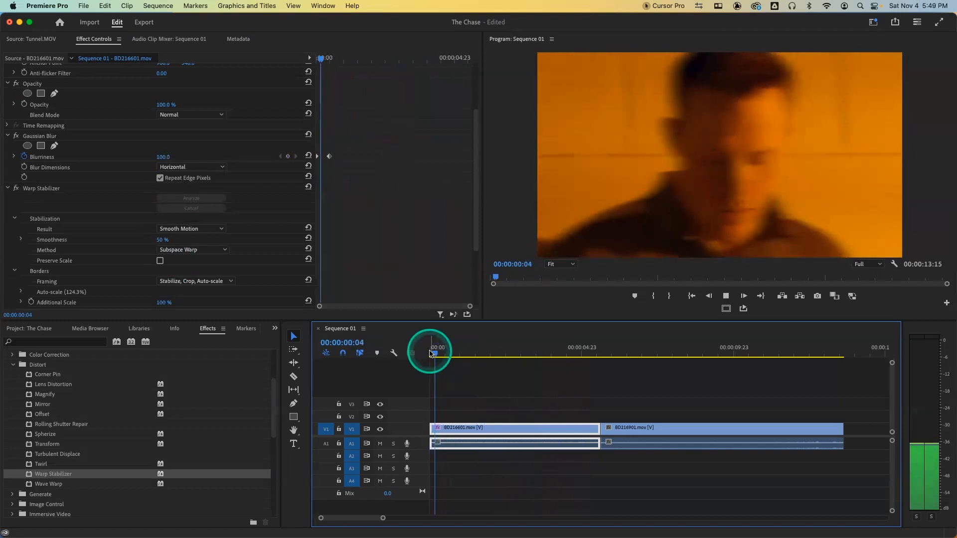
pyautogui.press('space')
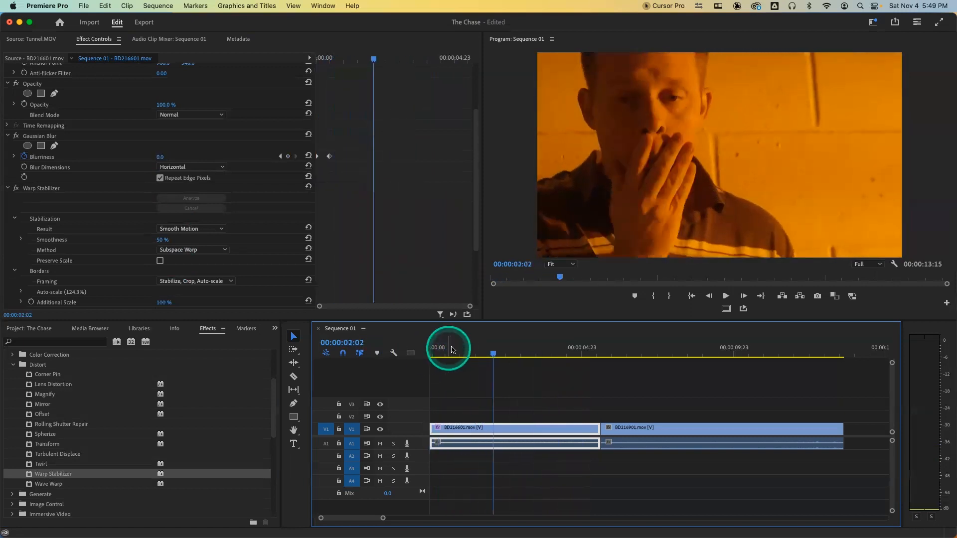
pyautogui.moveTo(455, 347); pyautogui.dragTo(316, 321)
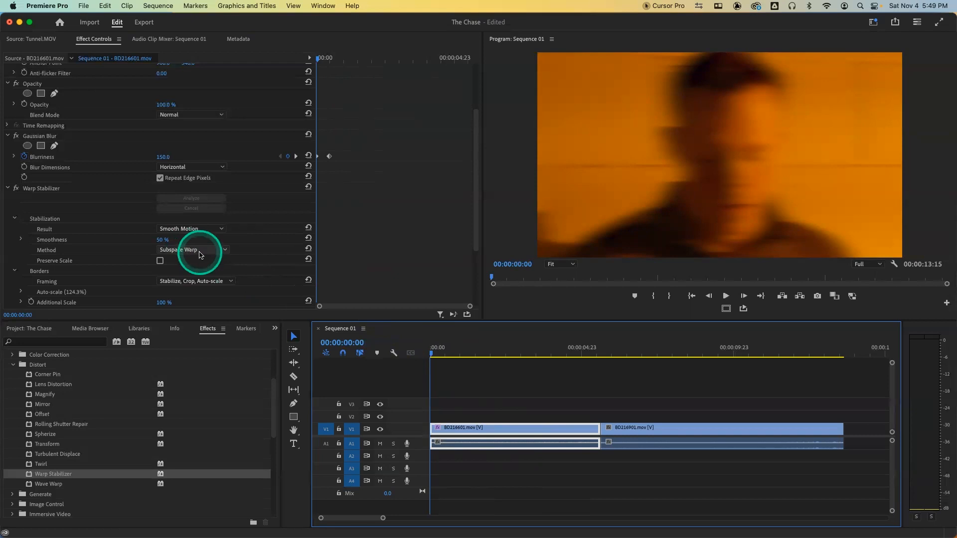
pyautogui.moveTo(464, 348); pyautogui.dragTo(421, 349)
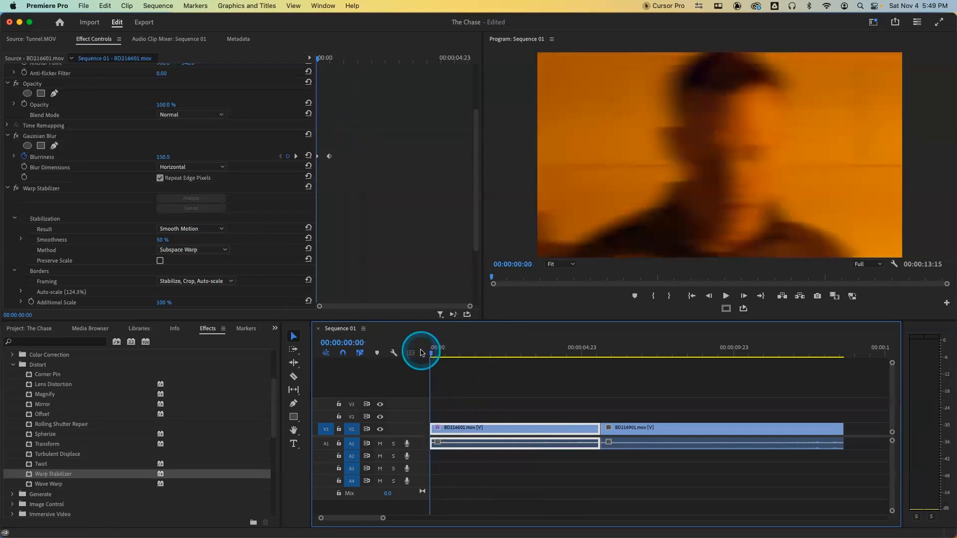
pyautogui.press('space')
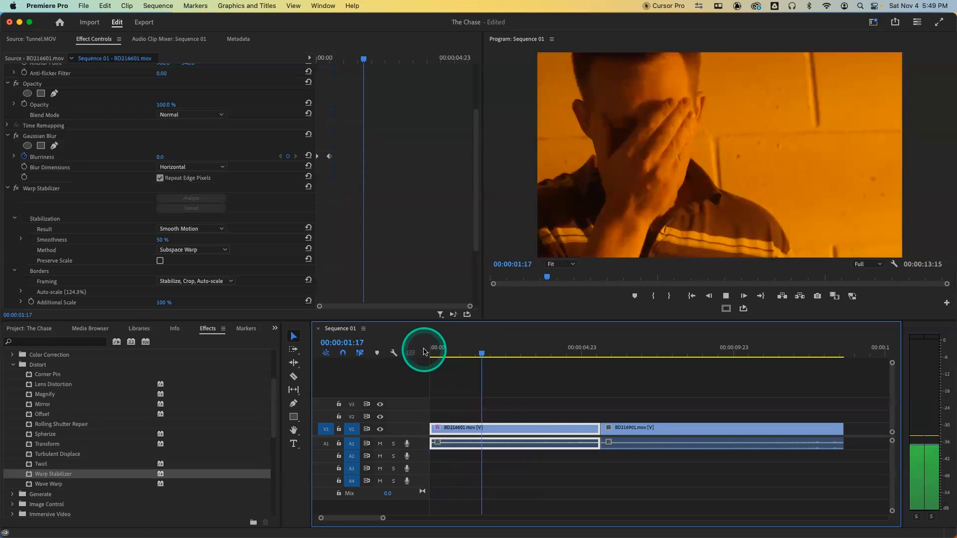
pyautogui.press('space')
# - Change Warp Stabilizer's Method to Perspective and replay BD216601.mov from its start to check the motion
pyautogui.click(190, 249)
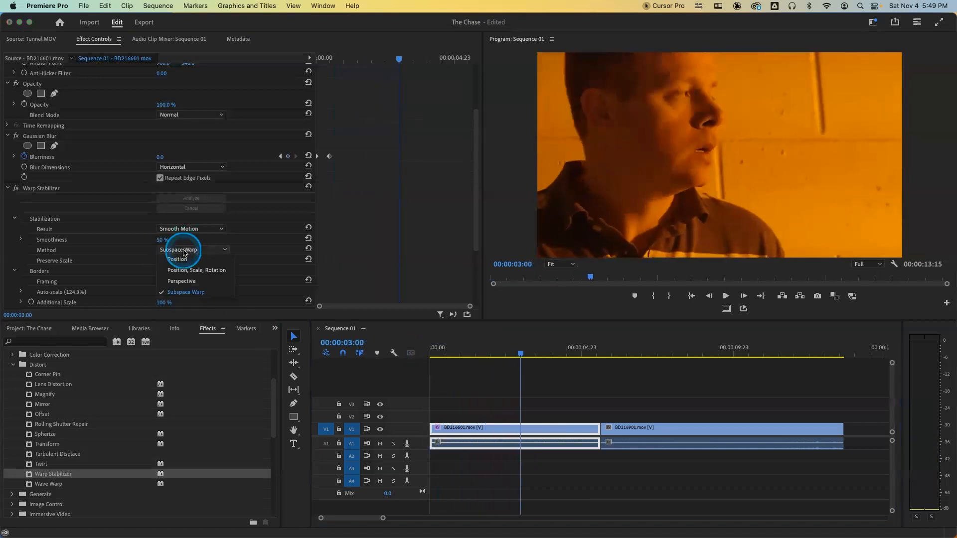
pyautogui.click(199, 281)
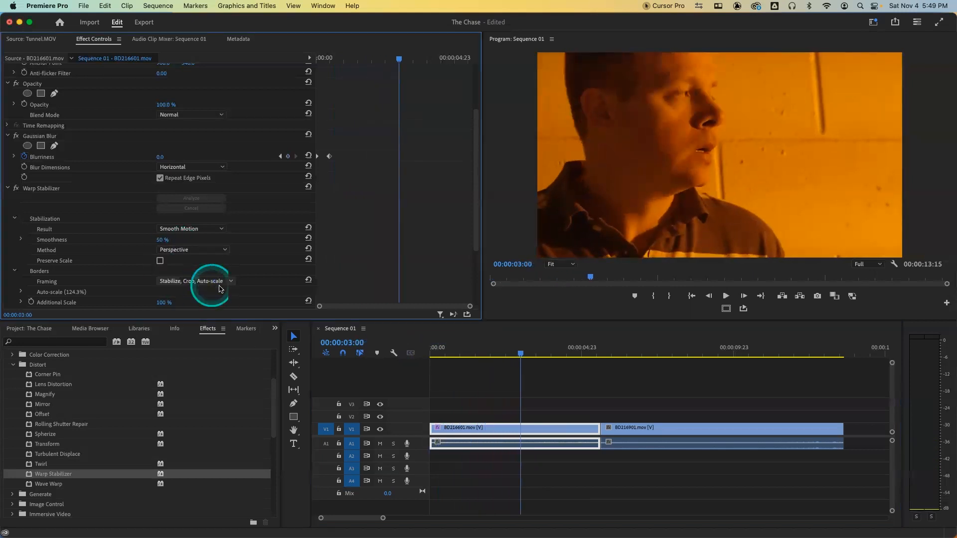
pyautogui.moveTo(464, 347); pyautogui.dragTo(430, 350)
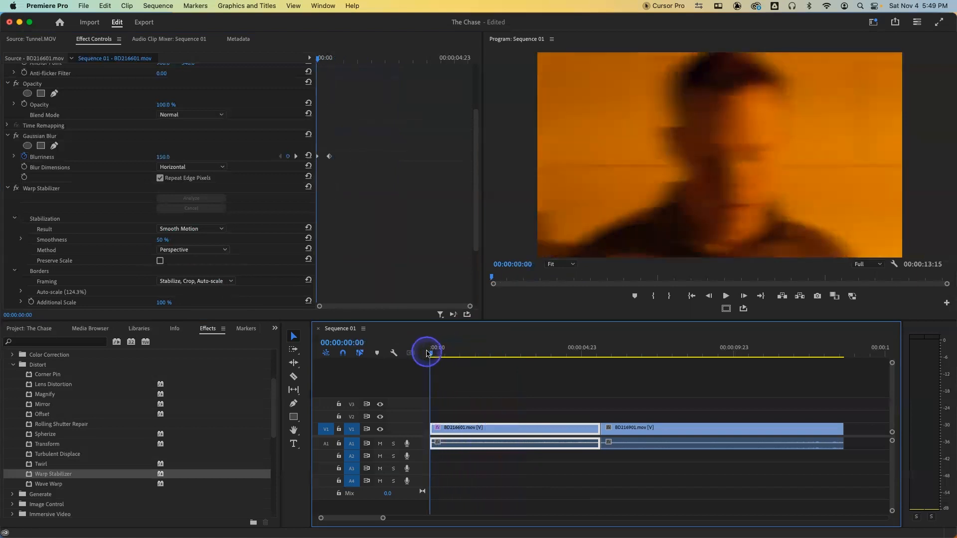
pyautogui.press('space')
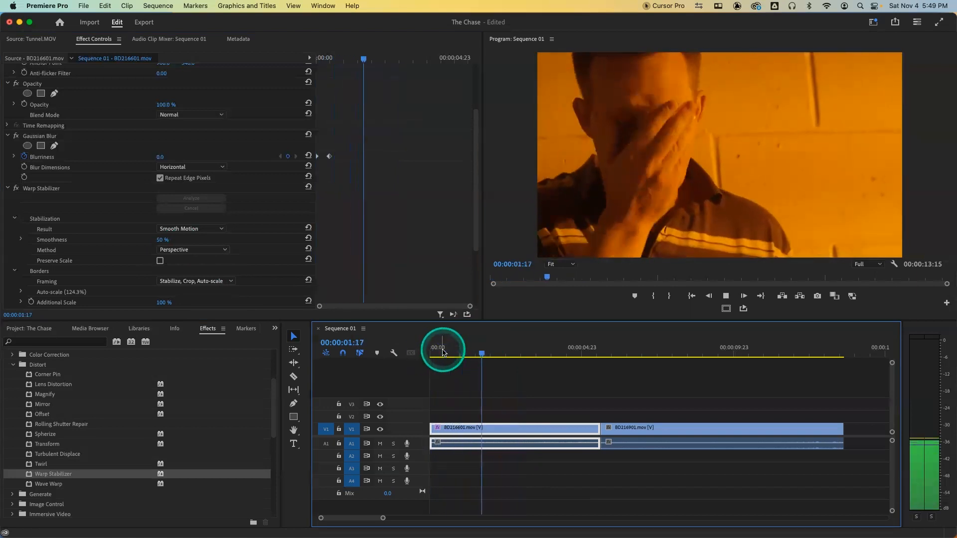
pyautogui.moveTo(476, 351); pyautogui.dragTo(351, 340)
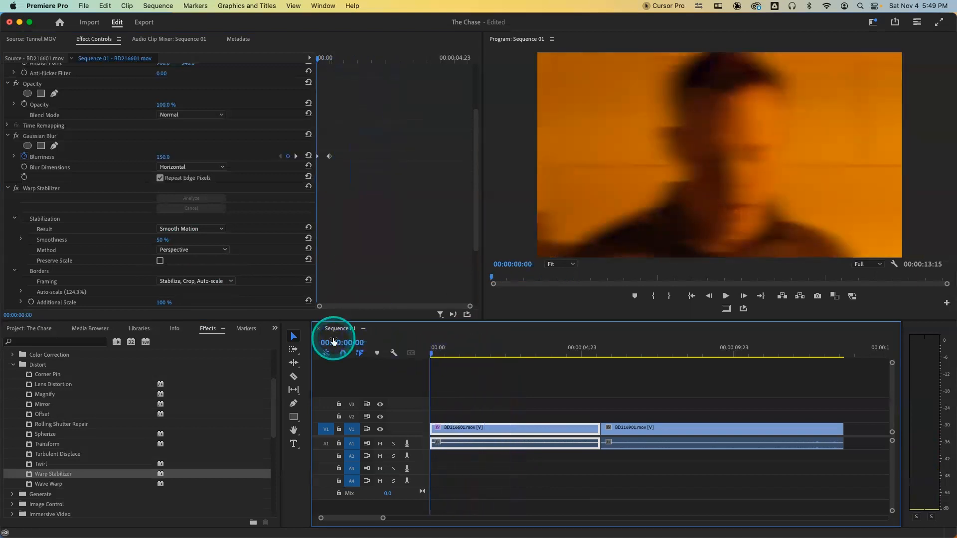
# - Remove Warp Stabilizer from BD216601.mov and collapse the Distort effects category
pyautogui.click(48, 193)
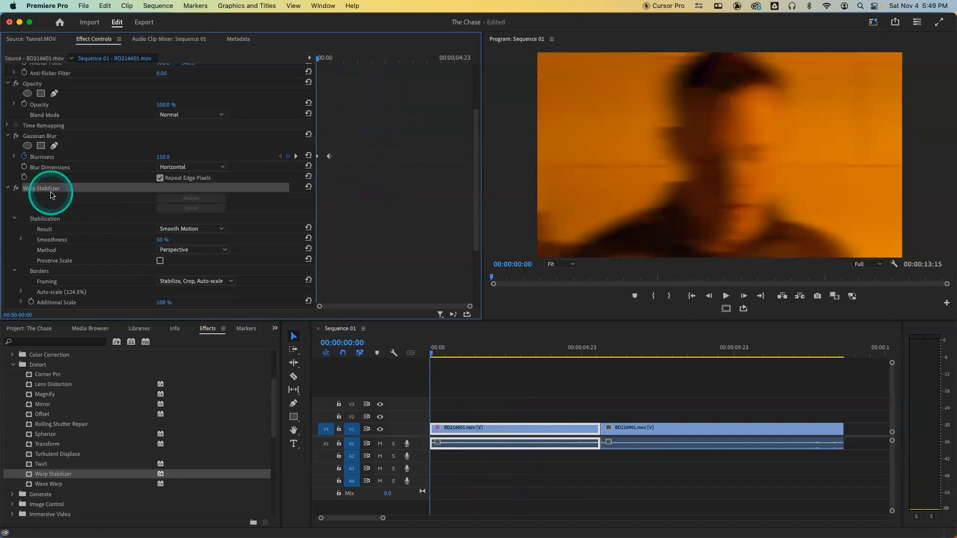
pyautogui.press('Delete')
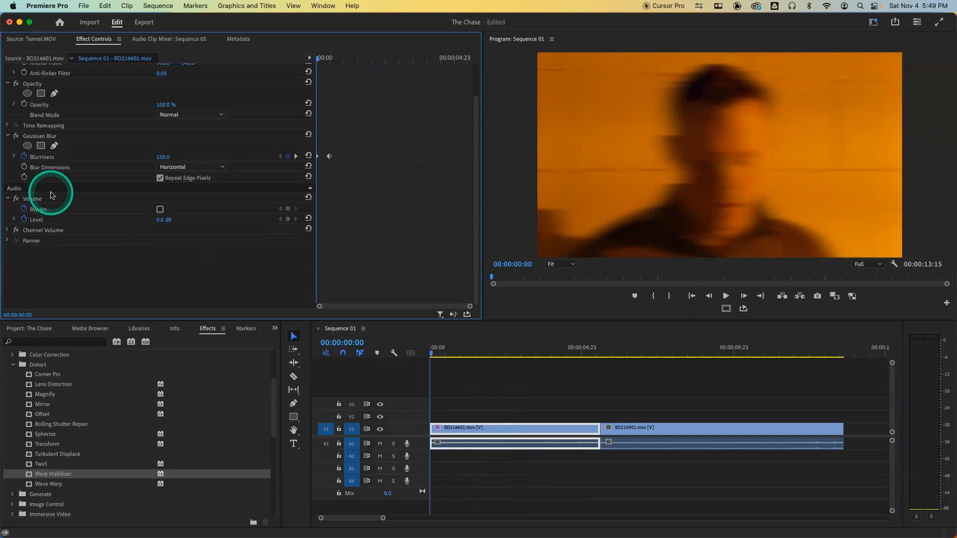
pyautogui.click(12, 367)
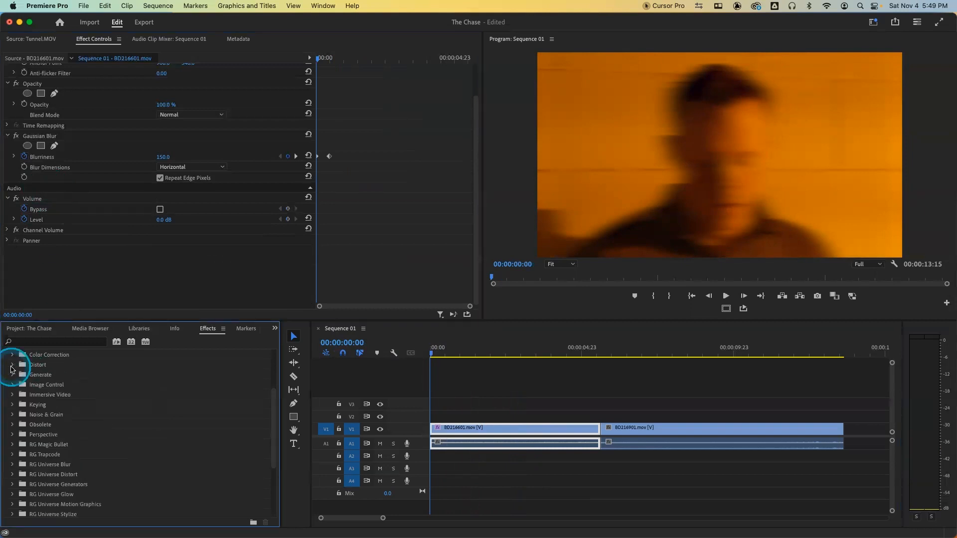
# - Start a media import into The Chase project, browse to the GoatMedia BRoll folder and show its files as icons
pyautogui.click(27, 328)
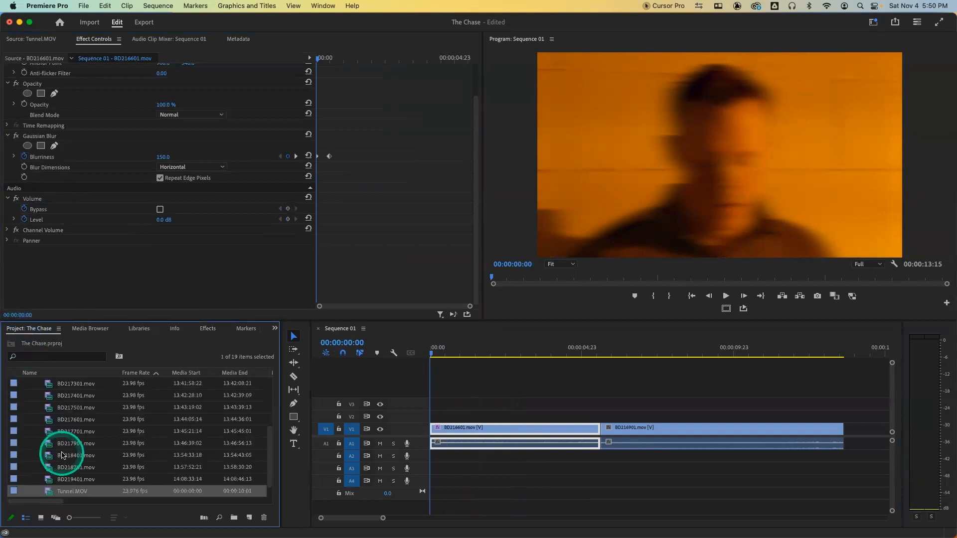
pyautogui.press('super+i')
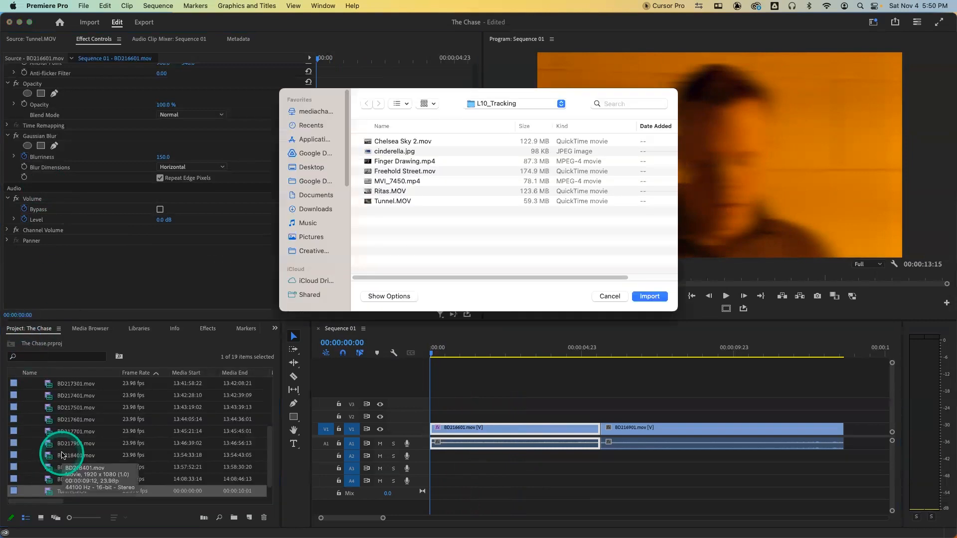
pyautogui.click(466, 105)
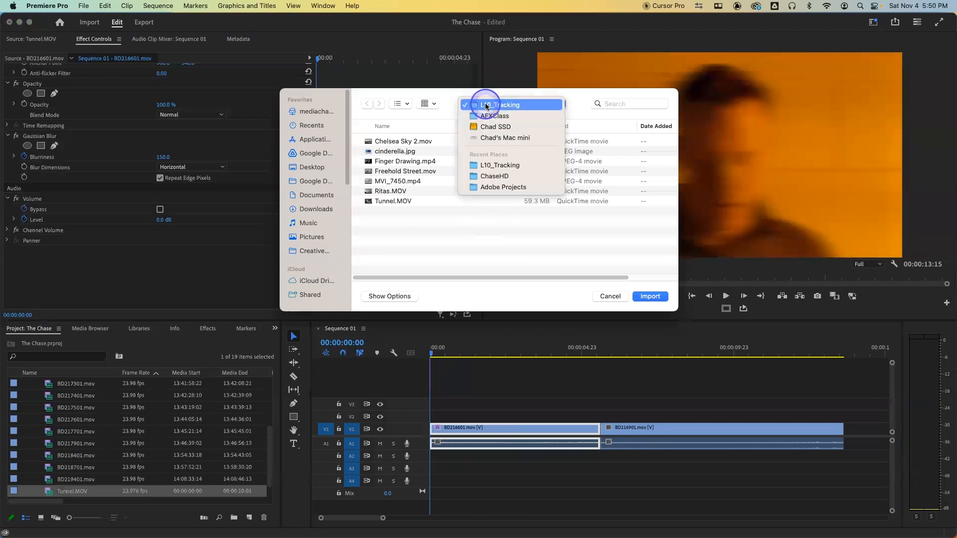
pyautogui.click(494, 127)
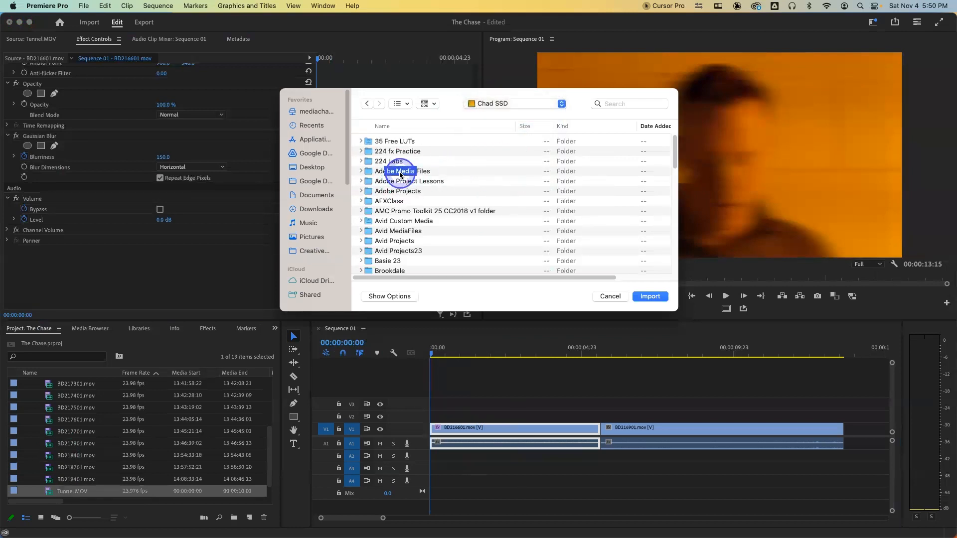
pyautogui.doubleClick(401, 172)
pyautogui.doubleClick(416, 187)
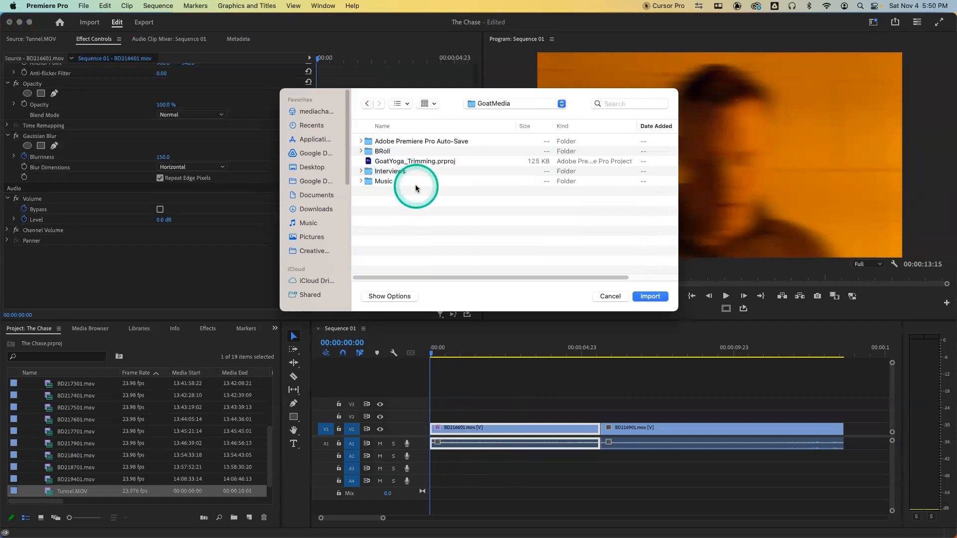
pyautogui.doubleClick(383, 151)
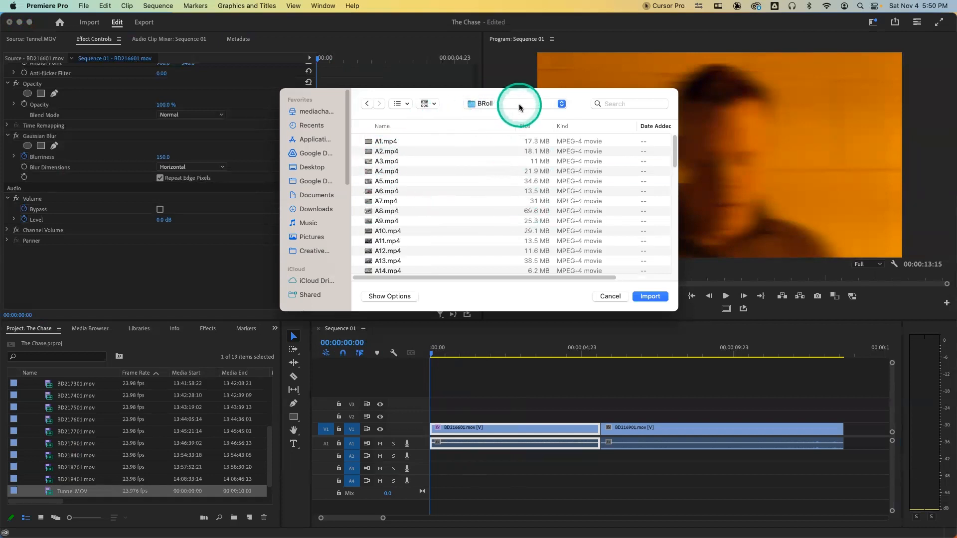
pyautogui.click(407, 103)
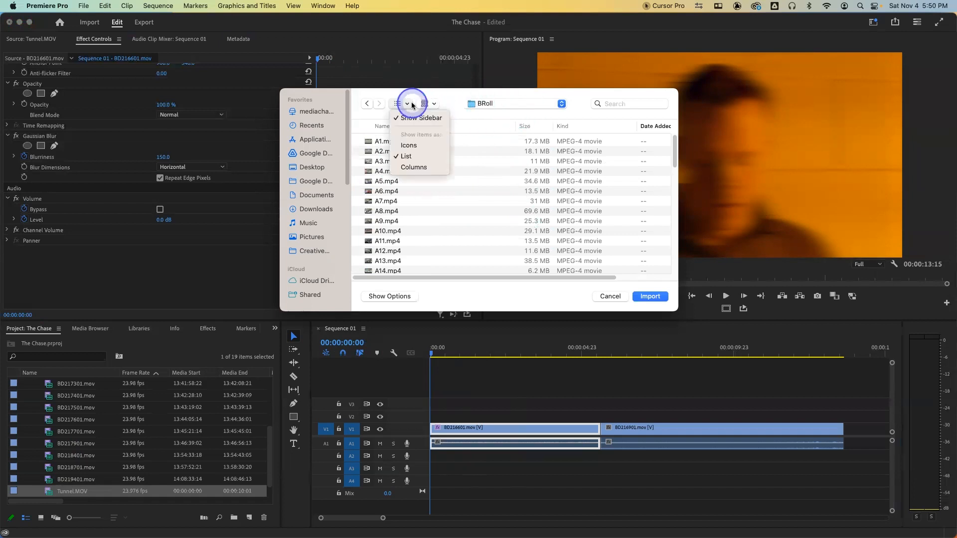
pyautogui.click(412, 145)
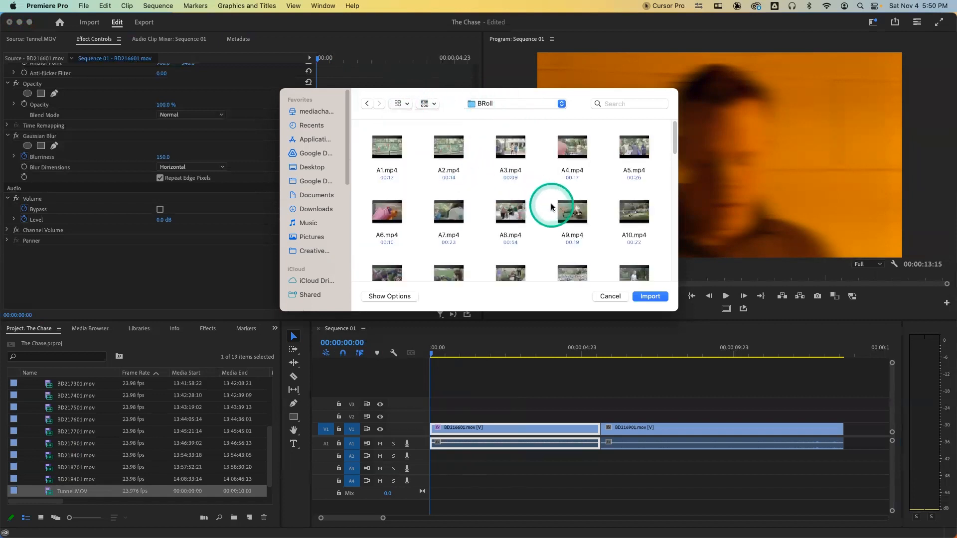
# - Look through the BRoll clip thumbnails and import B10.mp4 into the project
pyautogui.scroll(-5, 550, 206)
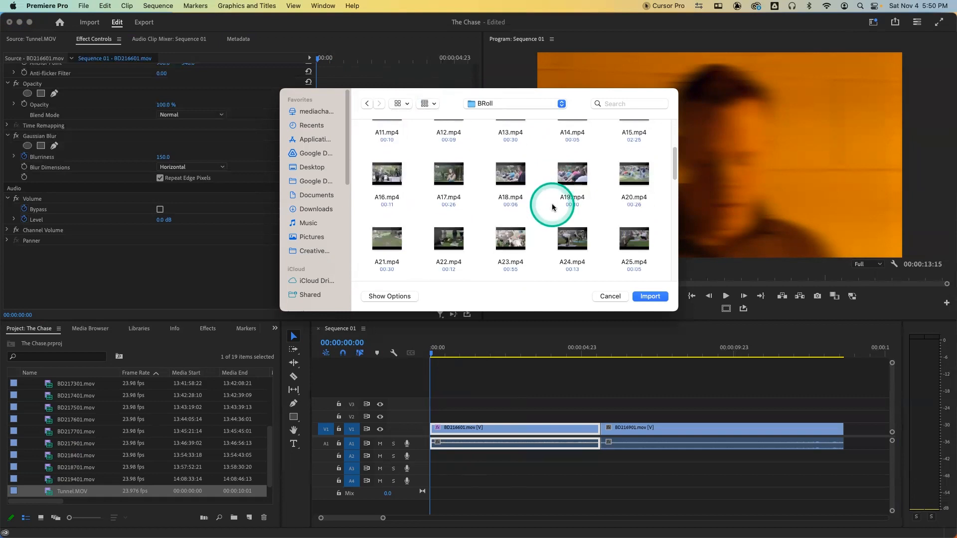
pyautogui.scroll(-1, 552, 207)
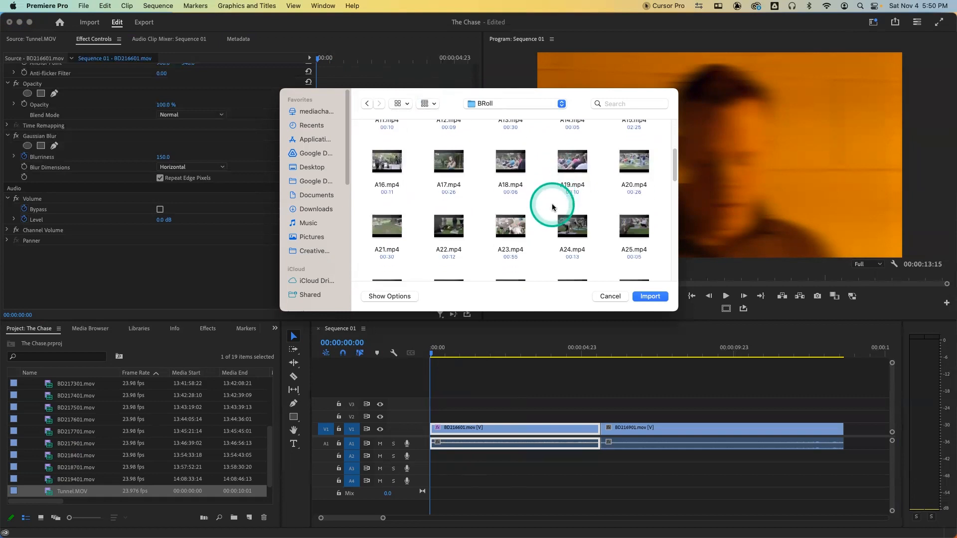
pyautogui.scroll(-1, 552, 206)
pyautogui.moveTo(453, 155)
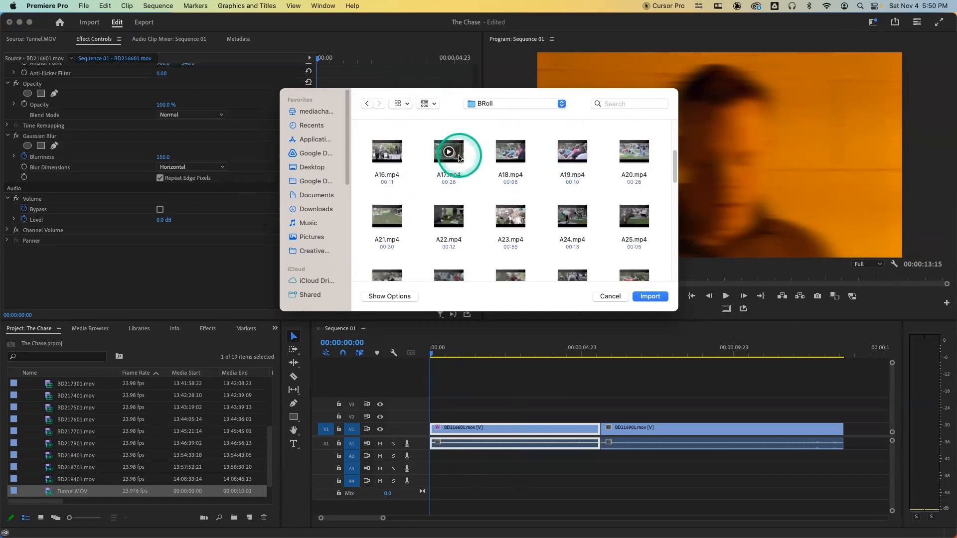
pyautogui.scroll(-5, 475, 187)
pyautogui.scroll(-5, 475, 187)
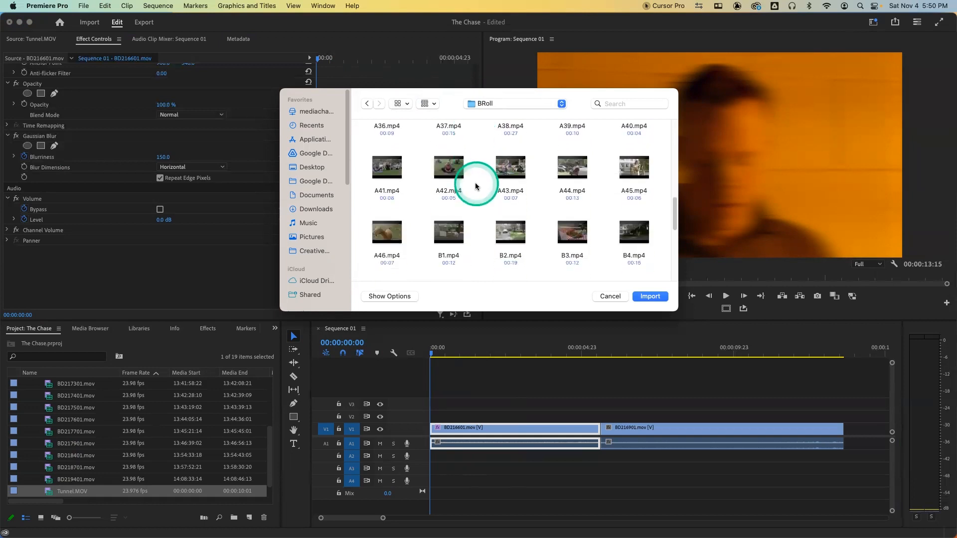
pyautogui.scroll(-2, 476, 187)
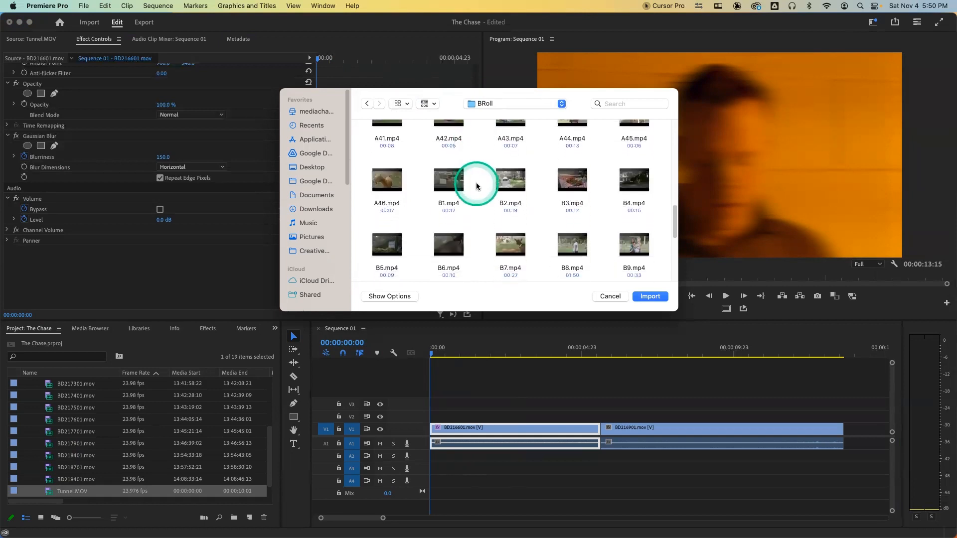
pyautogui.scroll(-3, 477, 187)
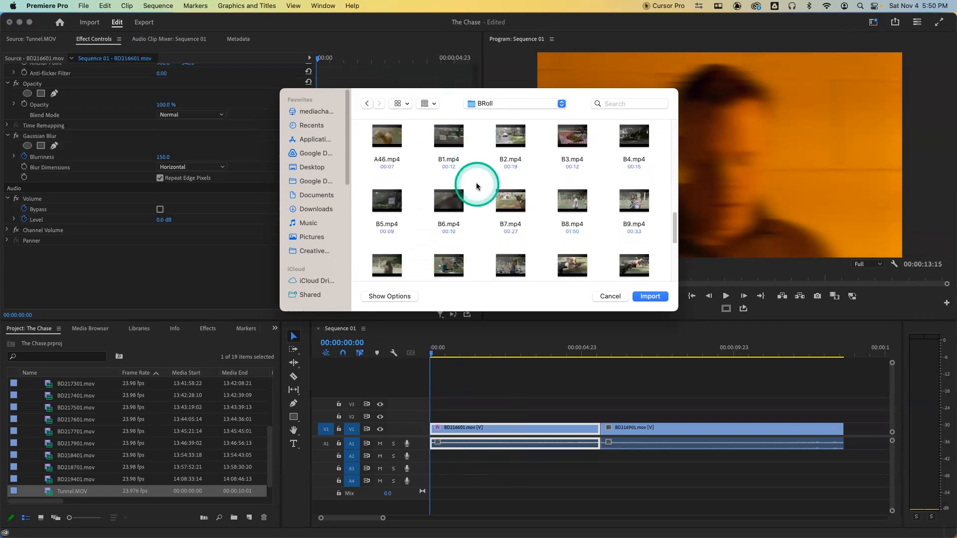
pyautogui.click(391, 215)
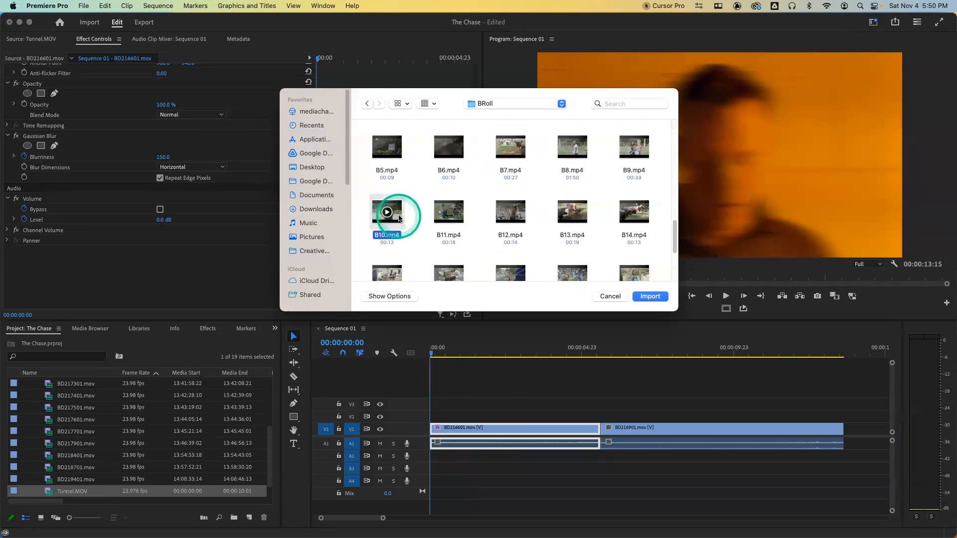
pyautogui.click(650, 296)
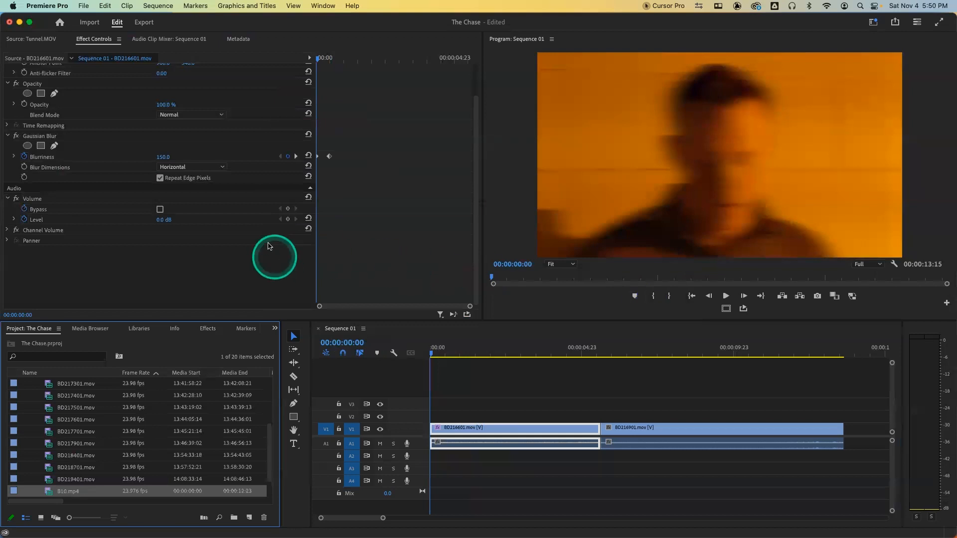
# - Preview B10.mp4 in the Source Monitor, scrub through it and delete it from the project
pyautogui.doubleClick(49, 492)
pyautogui.moveTo(94, 284); pyautogui.dragTo(337, 305)
pyautogui.click(48, 492)
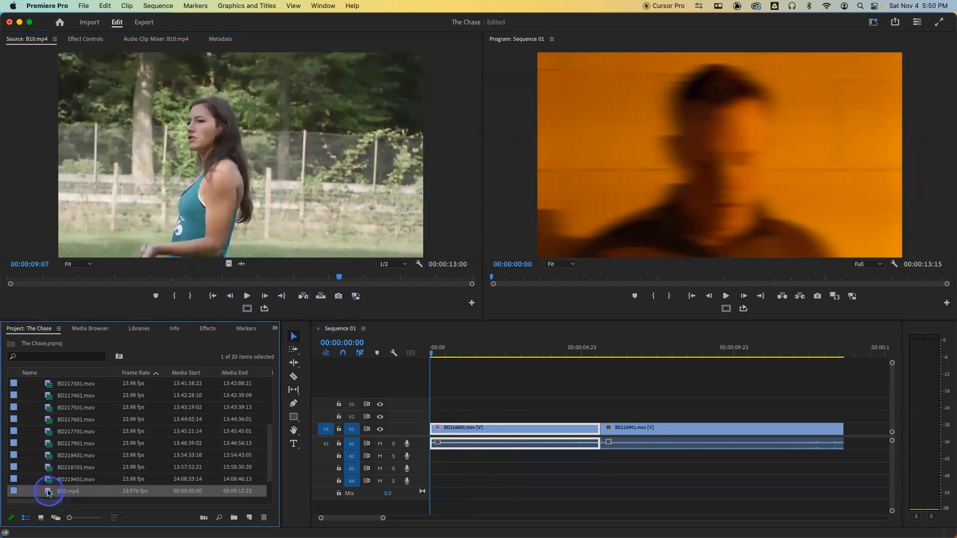
pyautogui.press('Delete')
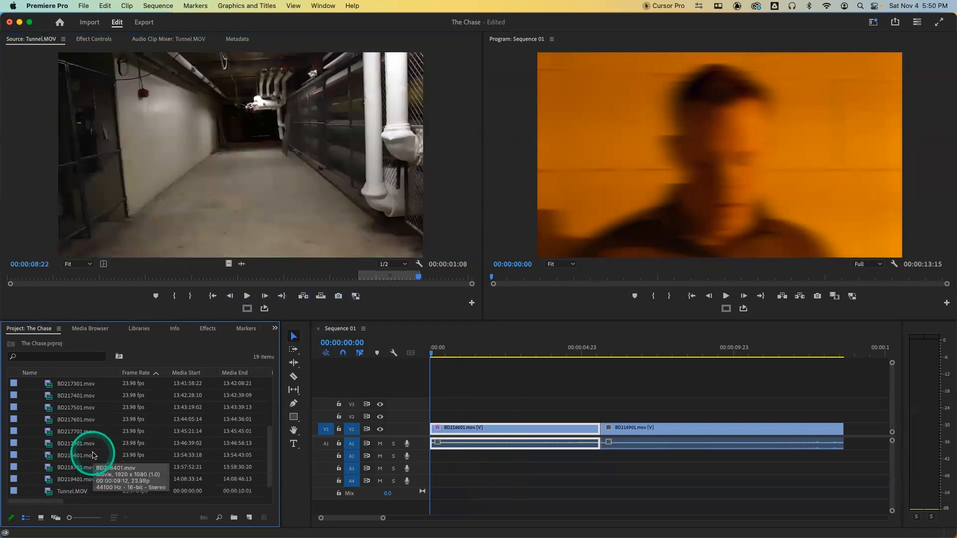
# - Import A15.mp4 from the BRoll folder into the project
pyautogui.press('super+i')
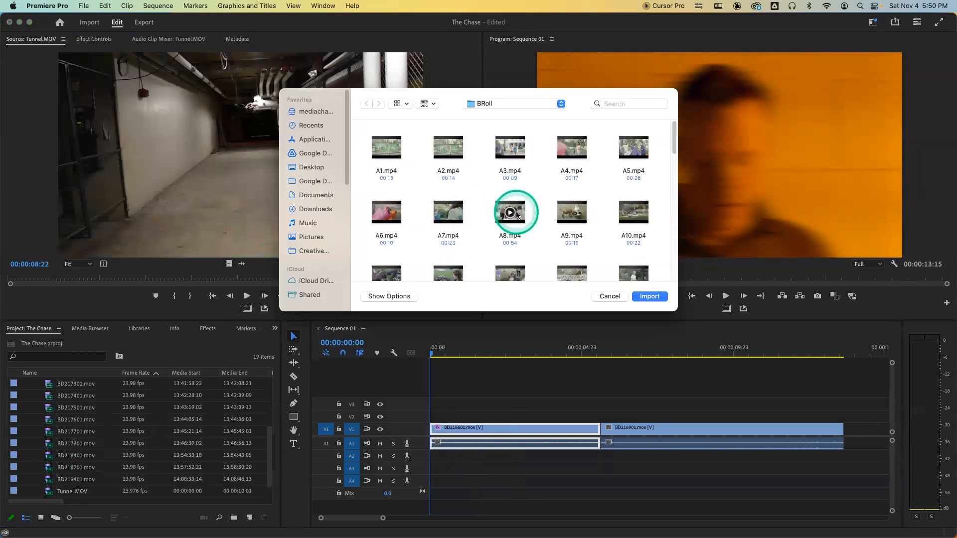
pyautogui.scroll(-1, 531, 221)
pyautogui.scroll(1, 531, 221)
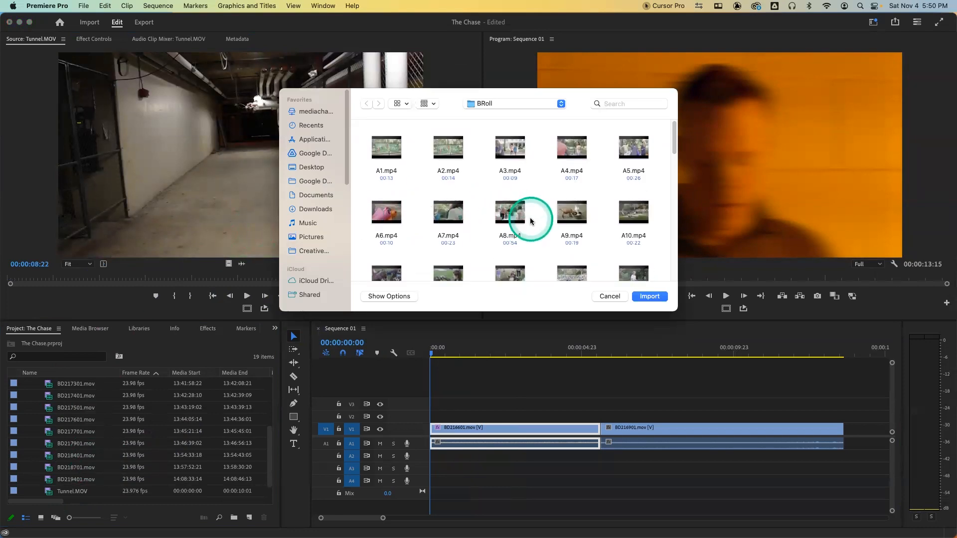
pyautogui.scroll(-8, 531, 222)
pyautogui.click(641, 162)
pyautogui.click(663, 298)
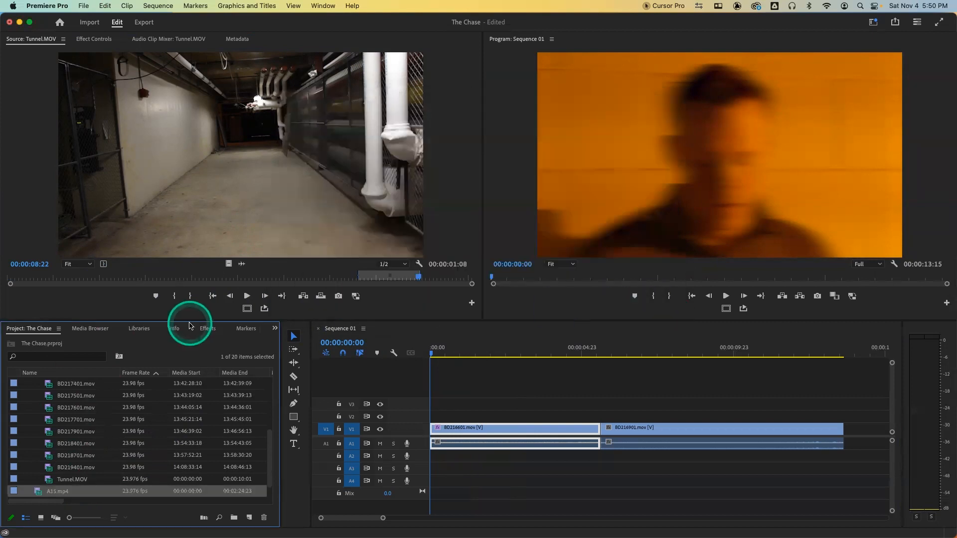
# - Mark a range of about 10 seconds in A15.mp4, ending at 00:00:50:06, and insert it at the start of Sequence 01
pyautogui.doubleClick(37, 492)
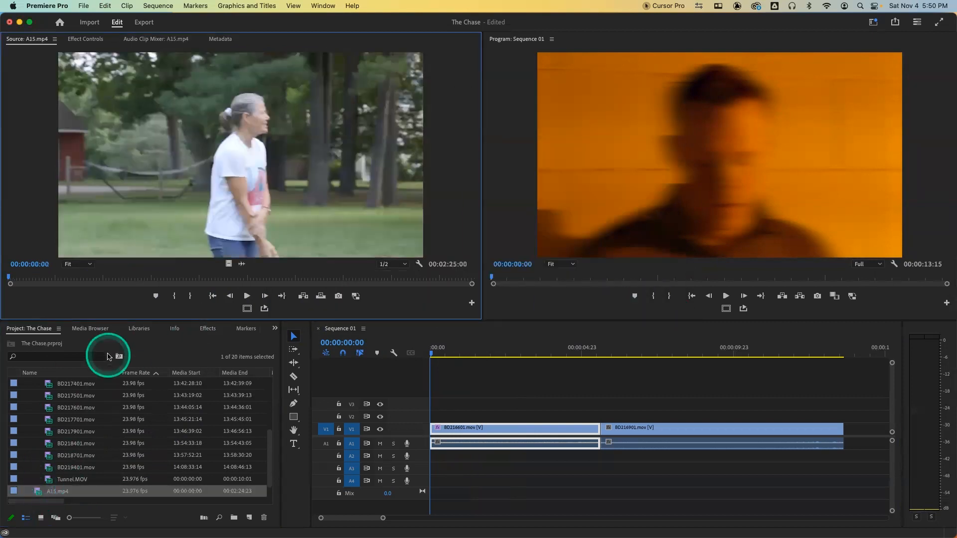
pyautogui.moveTo(99, 278); pyautogui.dragTo(136, 280)
pyautogui.press('i')
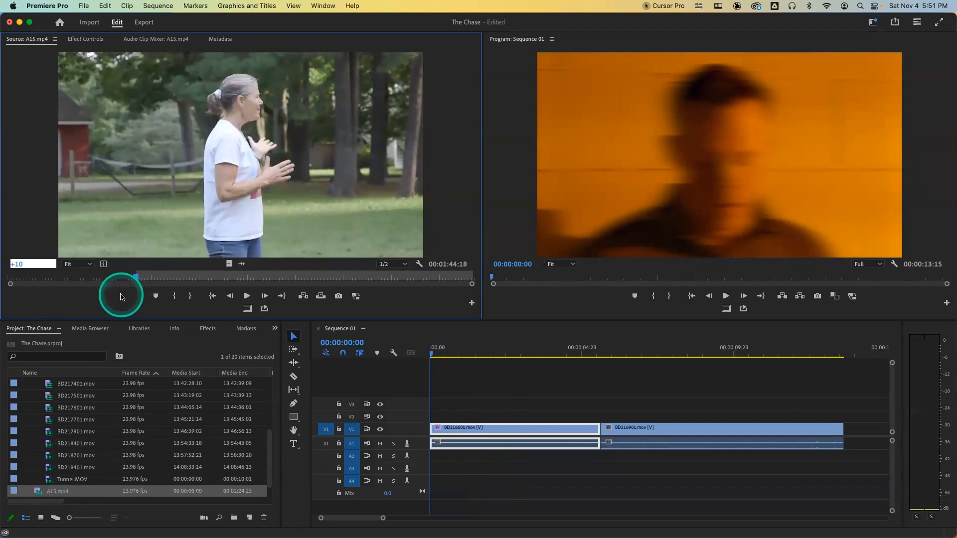
pyautogui.press('Return')
pyautogui.press('o')
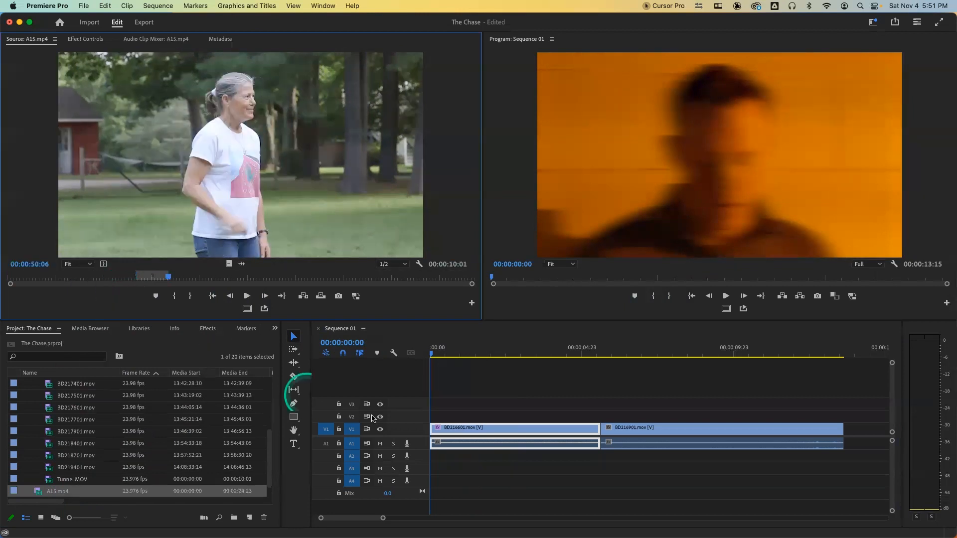
pyautogui.click(303, 296)
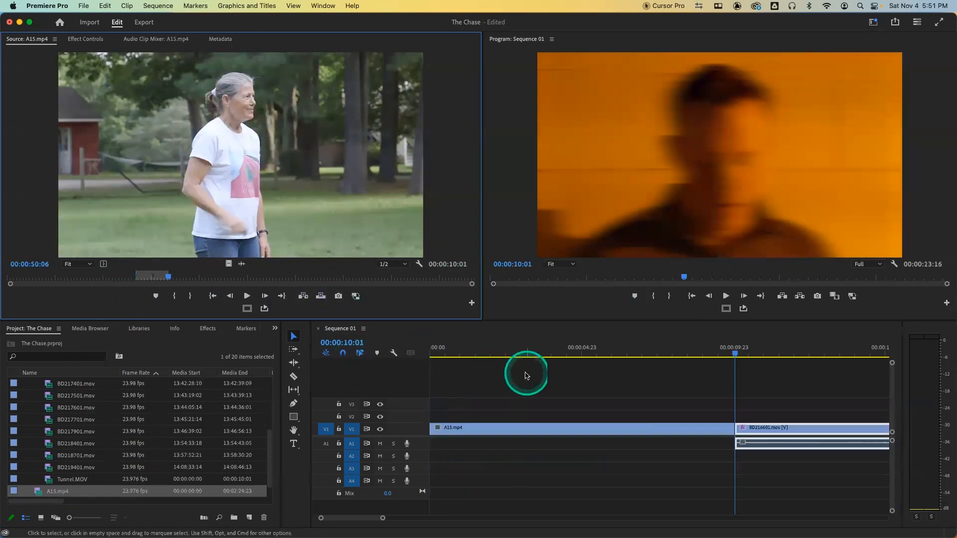
# - Return to the sequence start, apply the Distort category's Warp Stabilizer to A15.mp4 and display its effect settings
pyautogui.moveTo(541, 349); pyautogui.dragTo(431, 355)
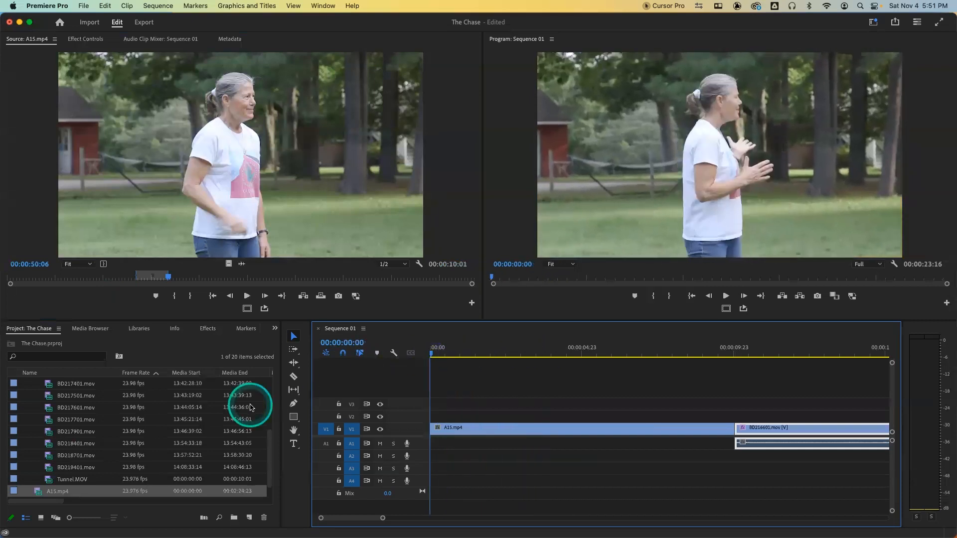
pyautogui.click(205, 330)
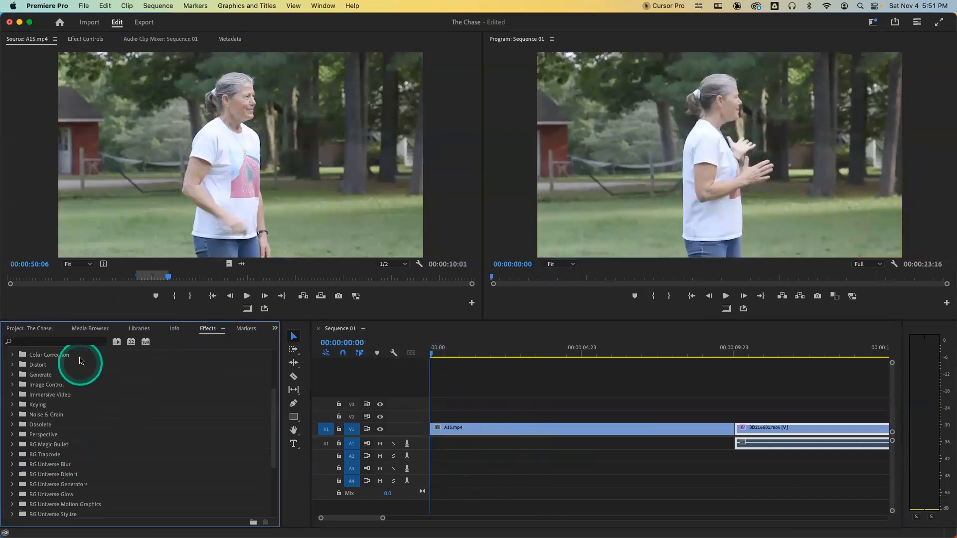
pyautogui.click(13, 385)
pyautogui.click(13, 386)
pyautogui.click(11, 365)
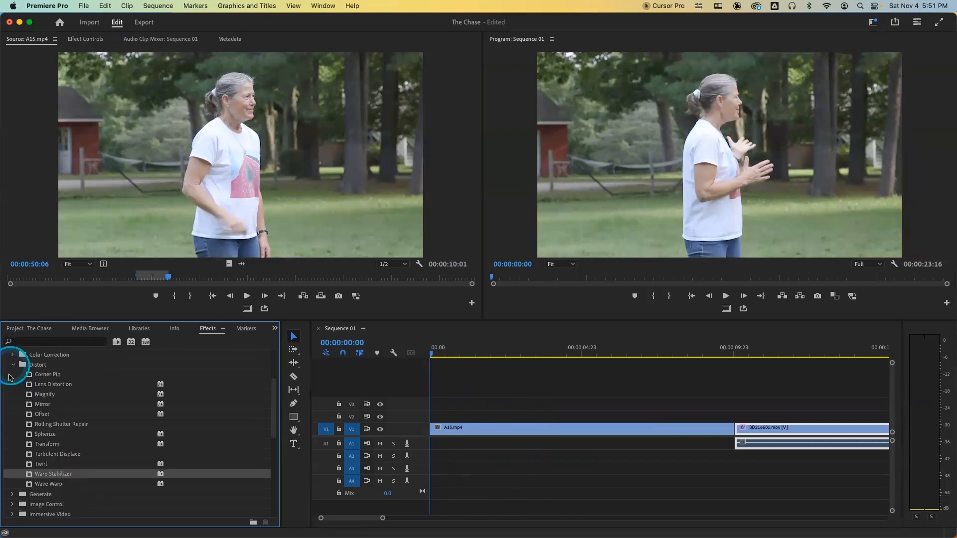
pyautogui.moveTo(35, 476); pyautogui.dragTo(480, 430)
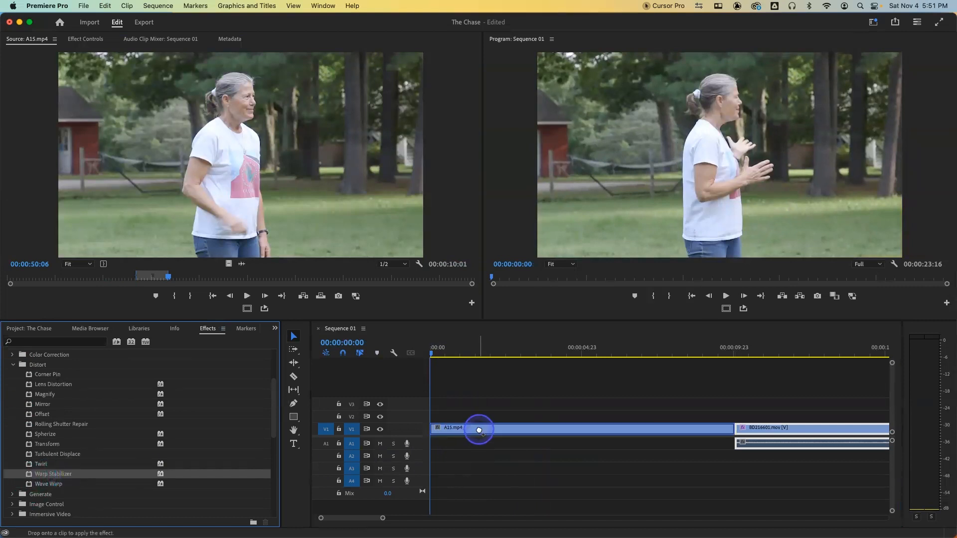
pyautogui.click(94, 40)
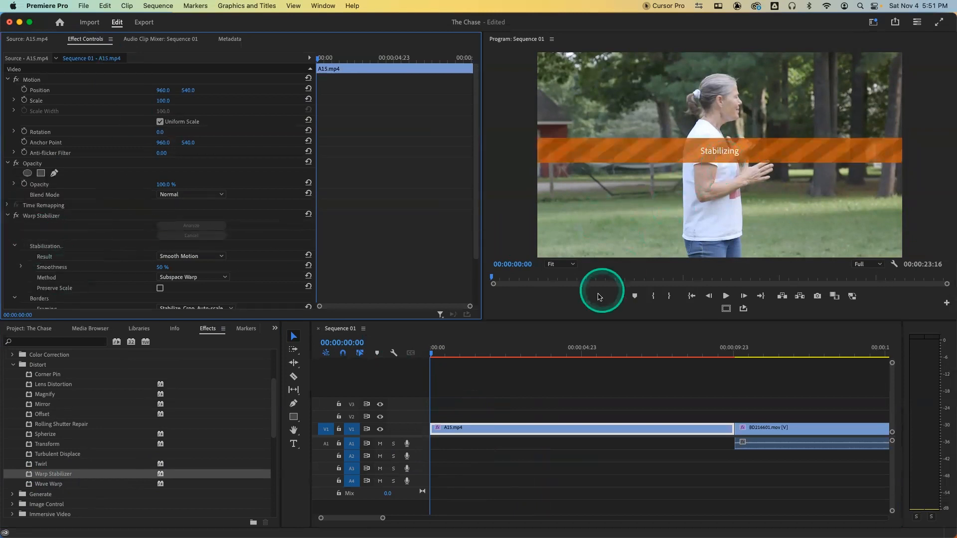
# - Play A15.mp4 from the start of the sequence to examine the stabilized motion
pyautogui.click(451, 354)
pyautogui.moveTo(451, 354); pyautogui.dragTo(414, 353)
pyautogui.press('space')
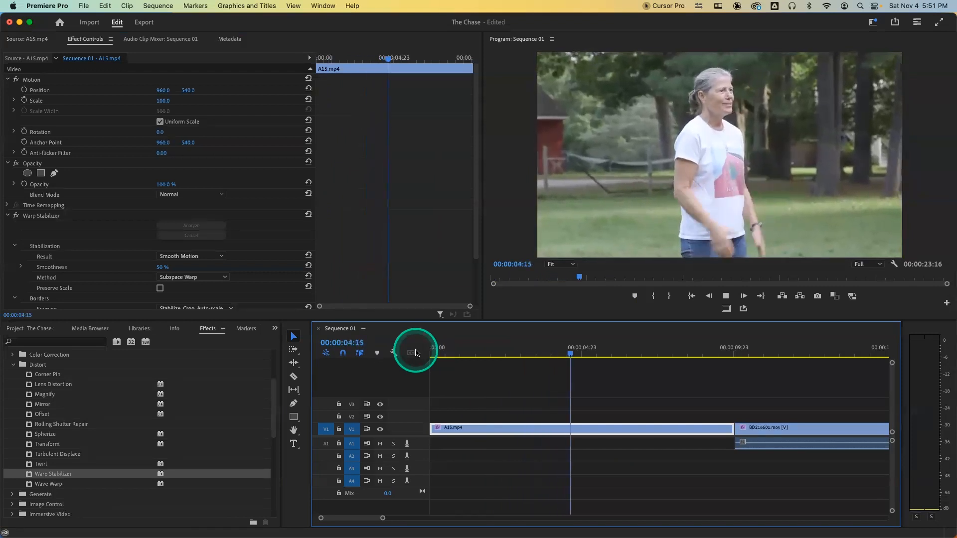
pyautogui.press('space')
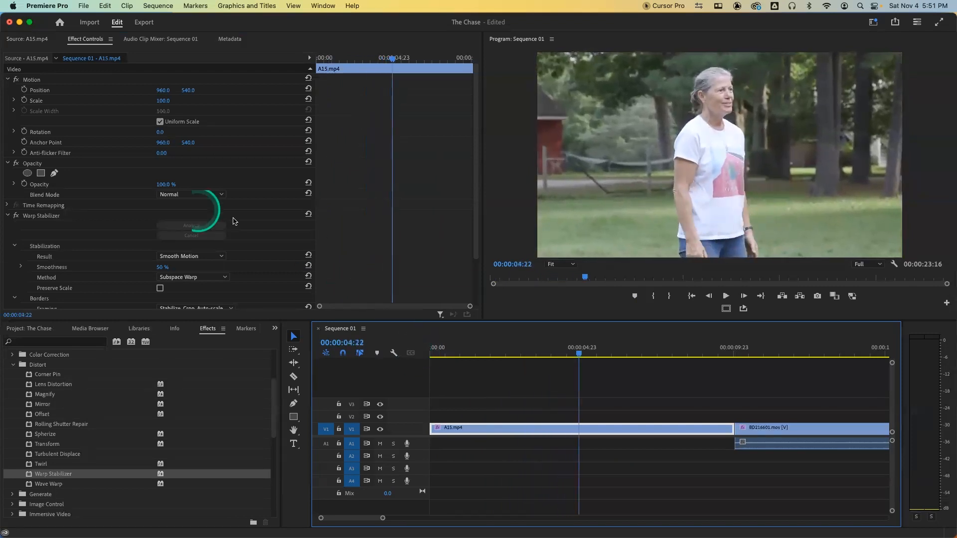
# - Disable Warp Stabilizer on A15.mp4 and play it from the sequence start to examine the original handheld motion
pyautogui.click(16, 216)
pyautogui.moveTo(445, 350); pyautogui.dragTo(414, 348)
pyautogui.press('space')
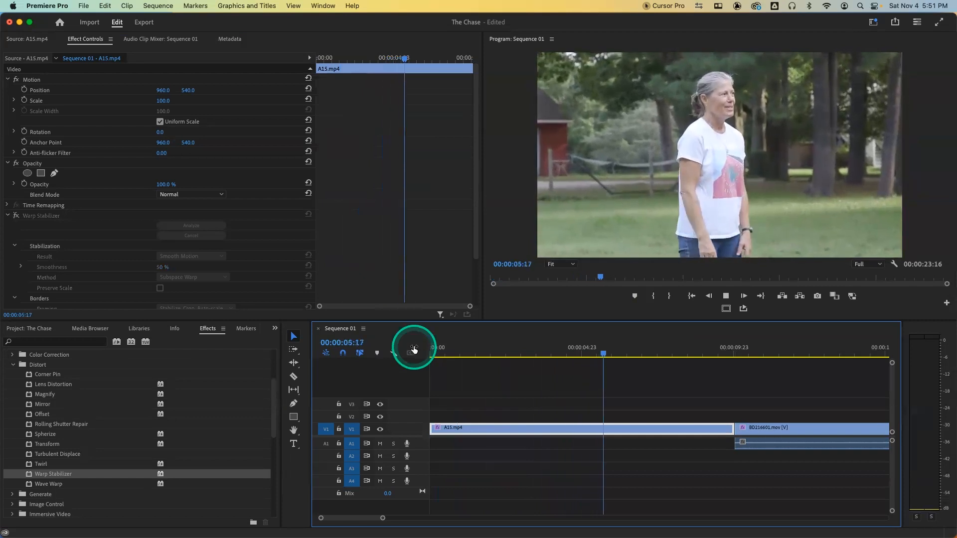
pyautogui.press('space')
# - Re-enable Warp Stabilizer on A15.mp4 and replay it from the sequence start to compare the stabilized motion
pyautogui.click(16, 216)
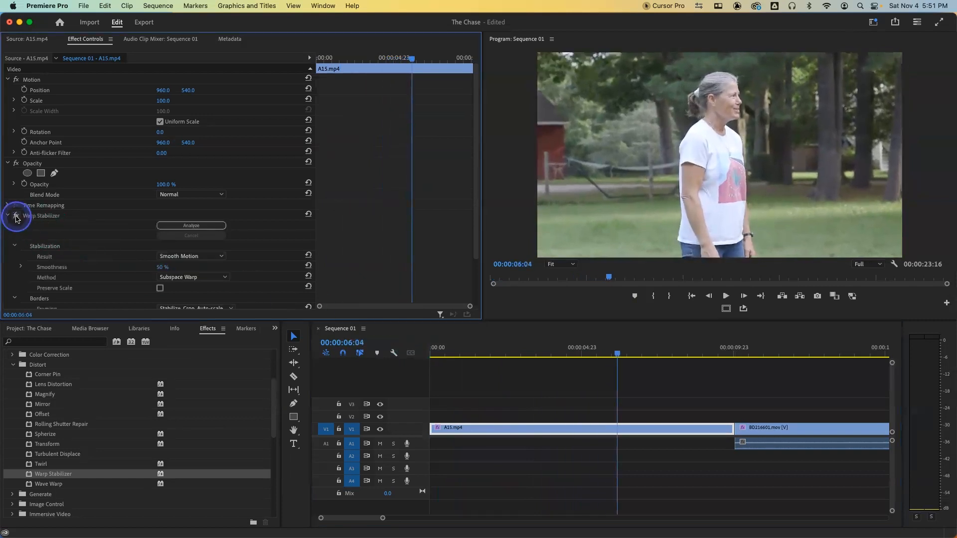
pyautogui.moveTo(442, 350); pyautogui.dragTo(388, 349)
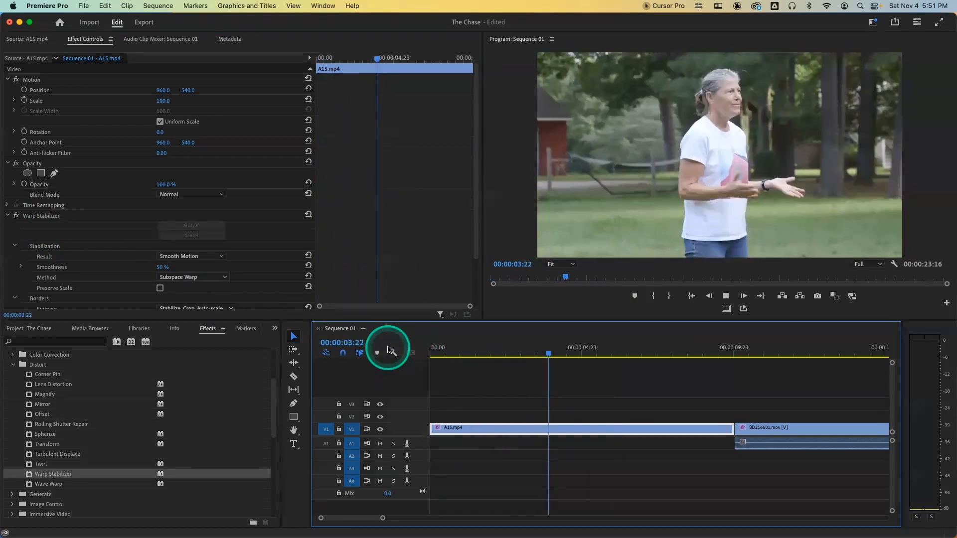
pyautogui.press('space')
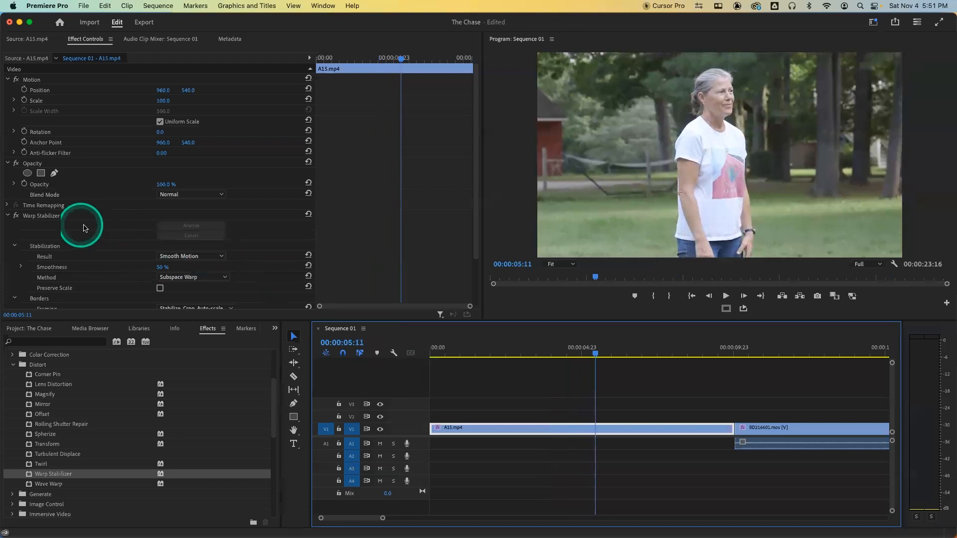
# - Ripple-delete A15.mp4 from Sequence 01, closing the gap, and move the playhead to 00:00:02:12
pyautogui.click(54, 219)
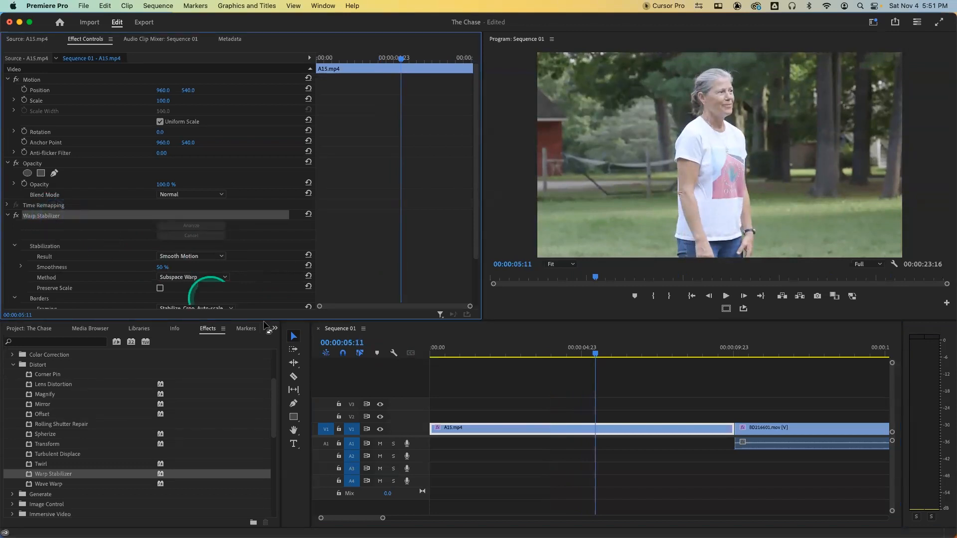
pyautogui.click(459, 427)
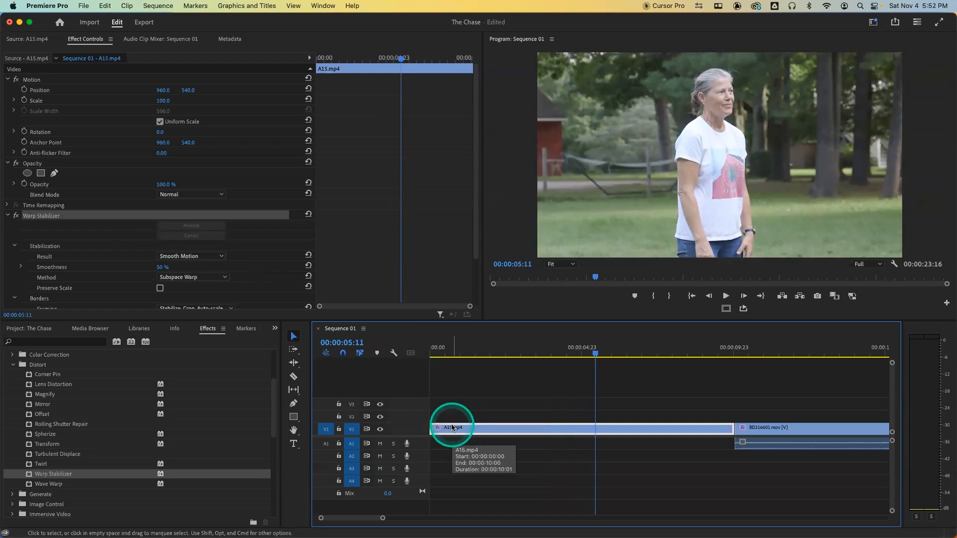
pyautogui.hotkey('shift', 'Delete')
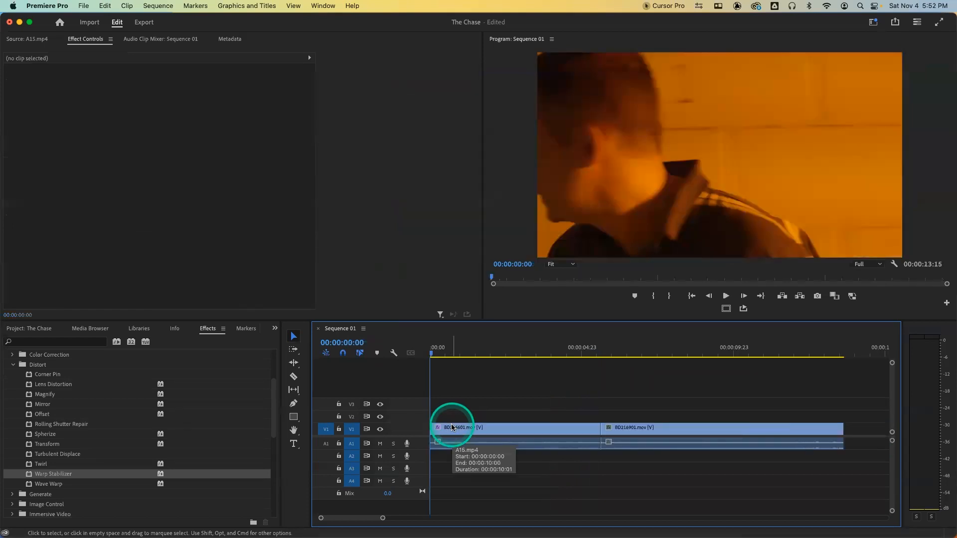
pyautogui.moveTo(453, 350); pyautogui.dragTo(505, 353)
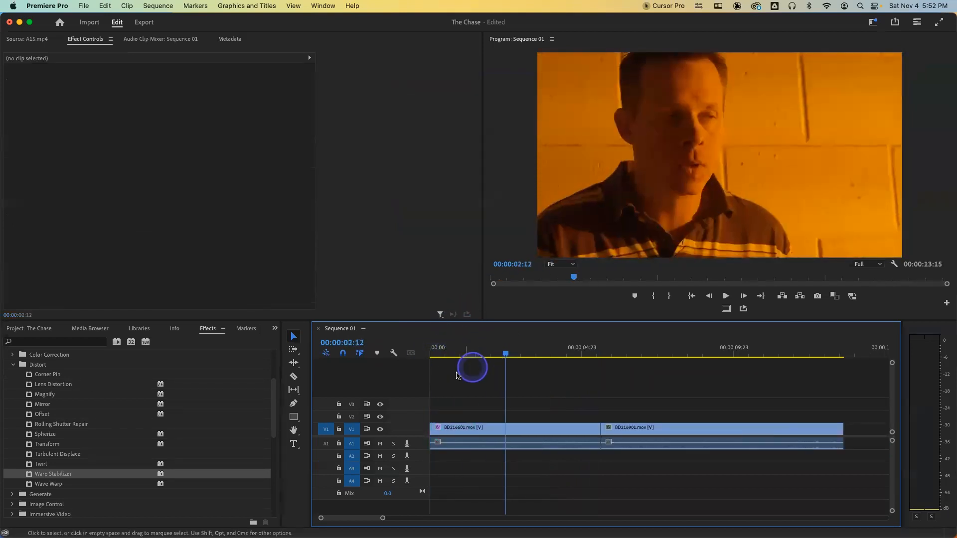
# - Delete the A15.mp4 source clip from the project
pyautogui.click(29, 330)
pyautogui.click(75, 495)
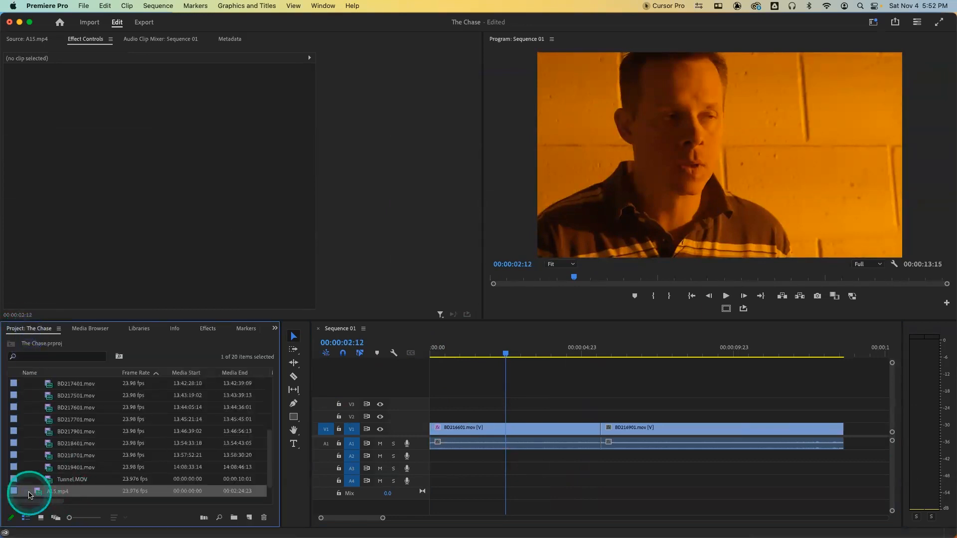
pyautogui.press('Delete')
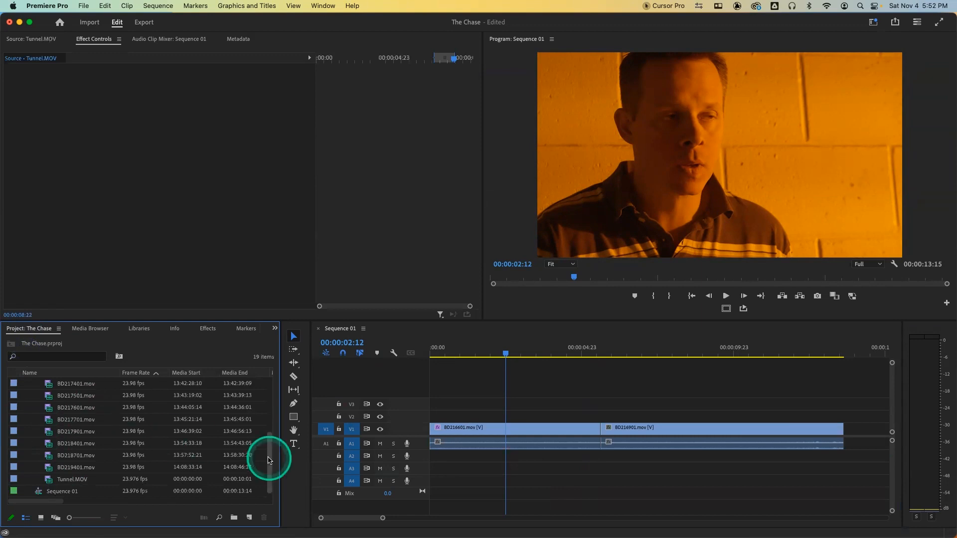
pyautogui.moveTo(271, 455); pyautogui.dragTo(259, 391)
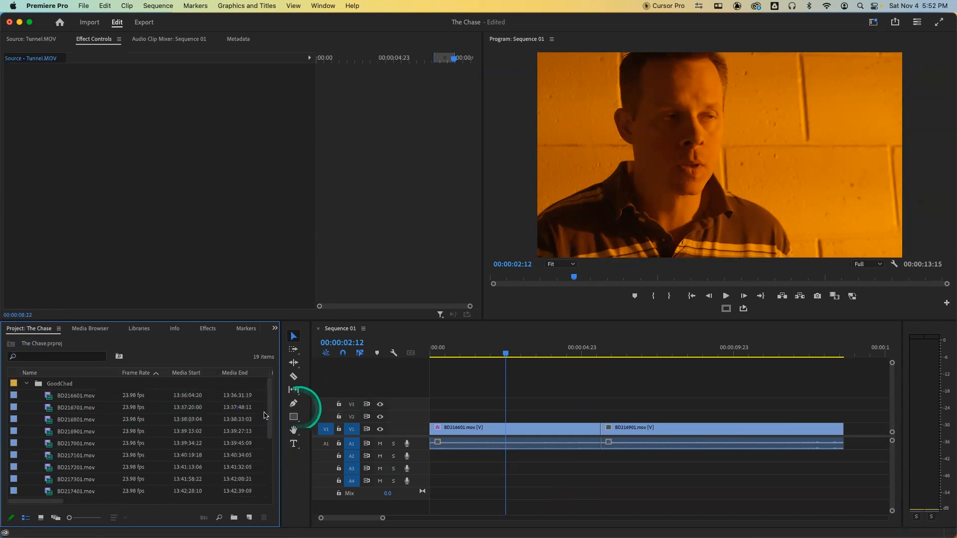
# - Apply the Generate category's Lens Flare to BD216601.mov in Sequence 01 and display the clip's effect settings
pyautogui.click(208, 329)
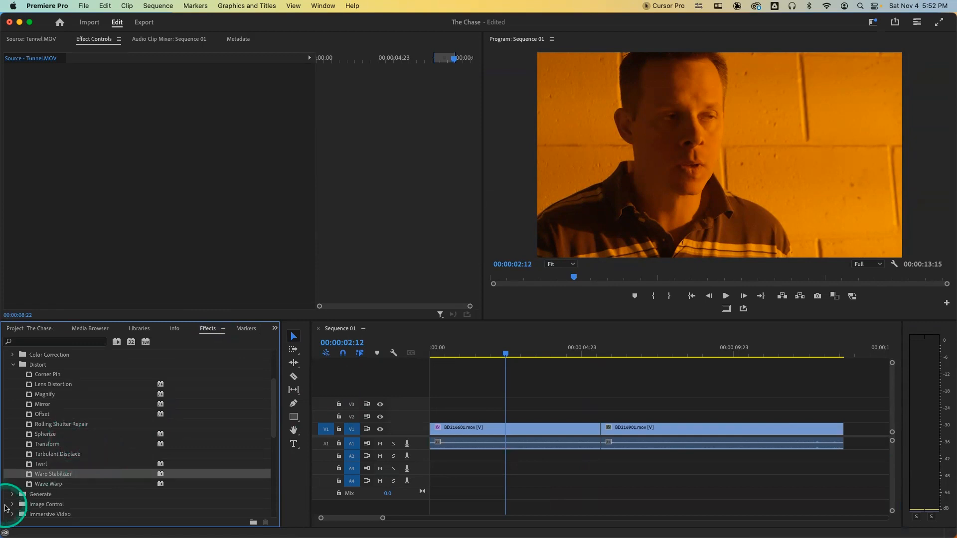
pyautogui.scroll(-5, 128, 477)
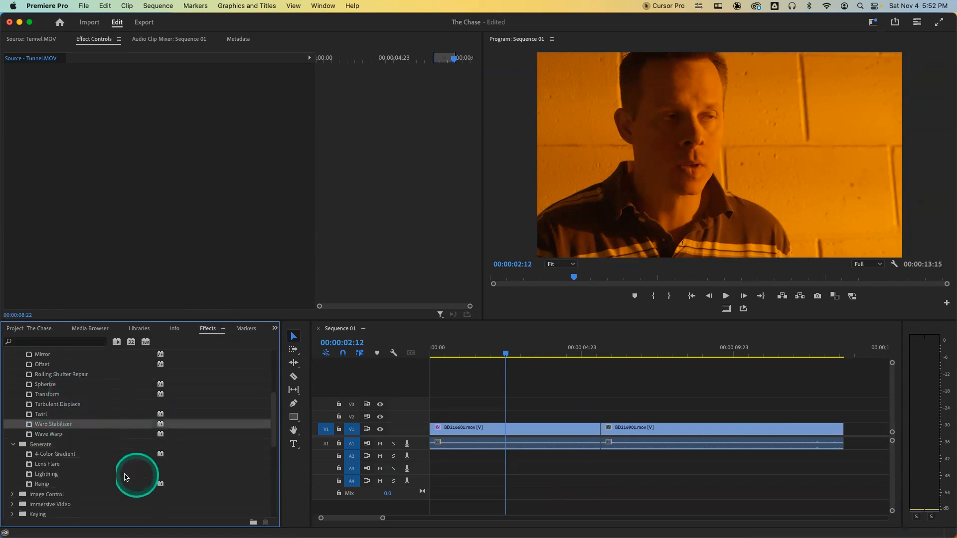
pyautogui.click(52, 464)
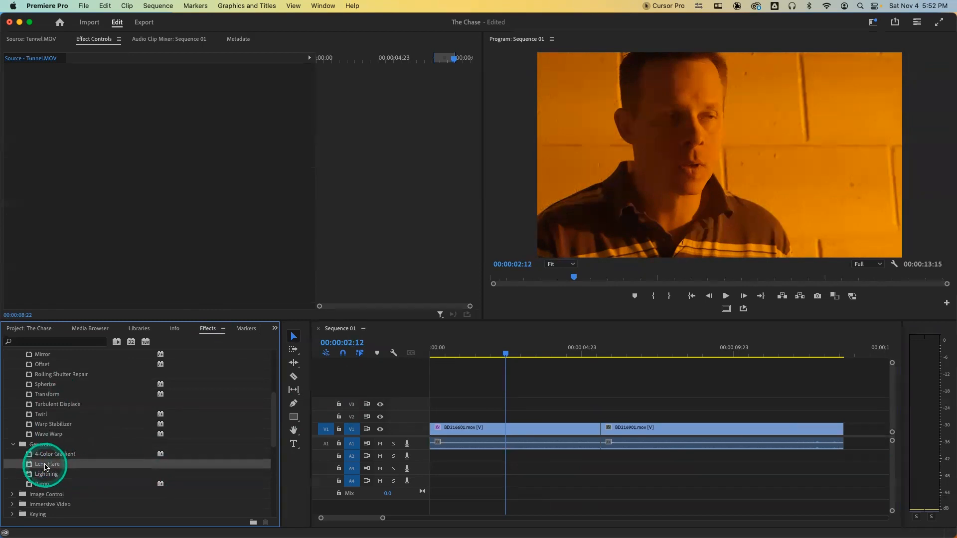
pyautogui.moveTo(143, 453); pyautogui.dragTo(504, 431)
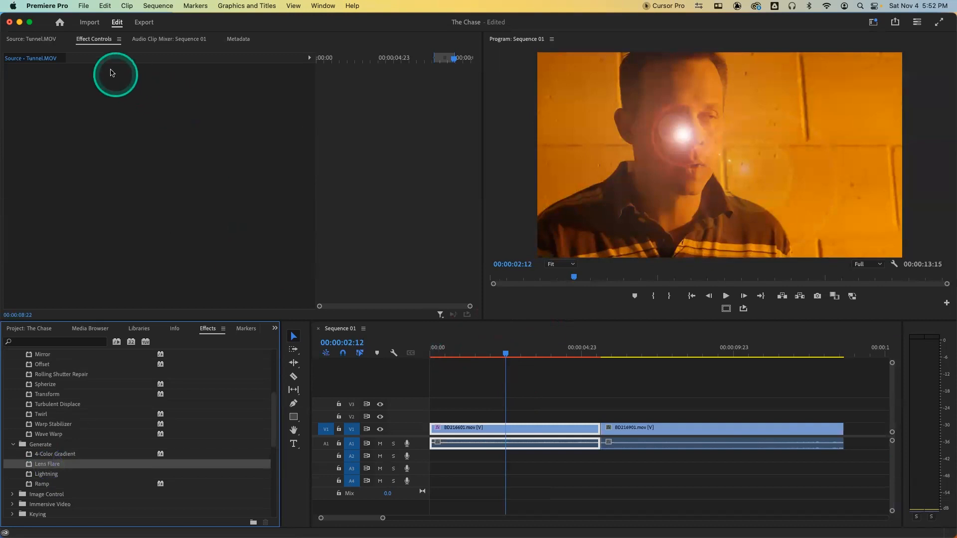
pyautogui.click(535, 429)
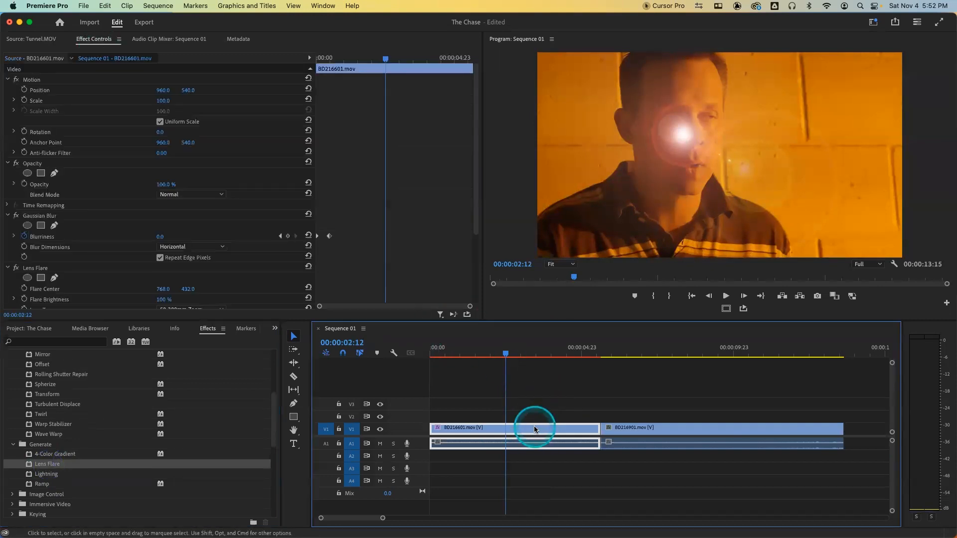
# - Set the Lens Flare's horizontal Flare Center to 1344 and, after trying 35mm Prime, set the Lens Type to 105mm Prime
pyautogui.click(39, 270)
pyautogui.moveTo(163, 289)
pyautogui.mouseDown()
pyautogui.moveTo(150, 289)
pyautogui.moveTo(165, 289)
pyautogui.moveTo(161, 299)
pyautogui.mouseUp()
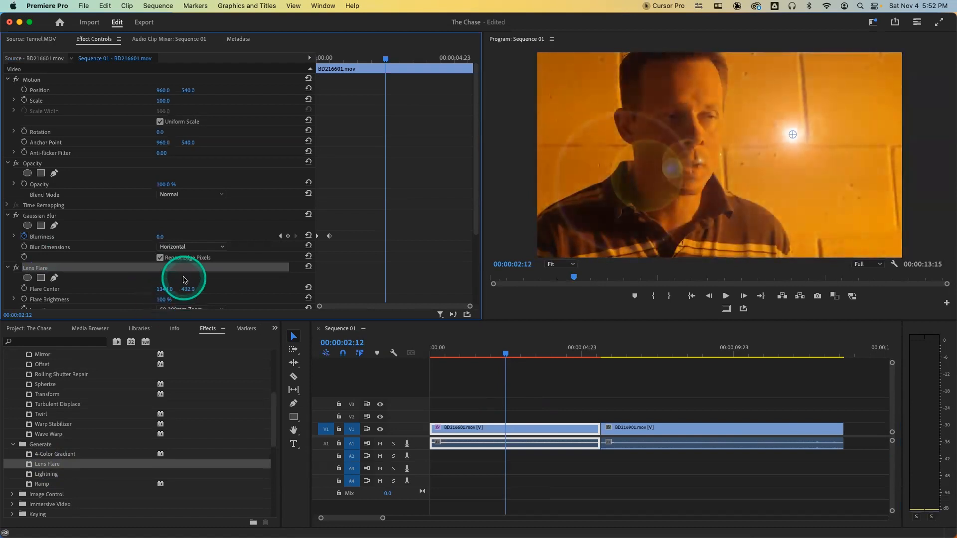
pyautogui.scroll(-3, 184, 277)
pyautogui.click(167, 249)
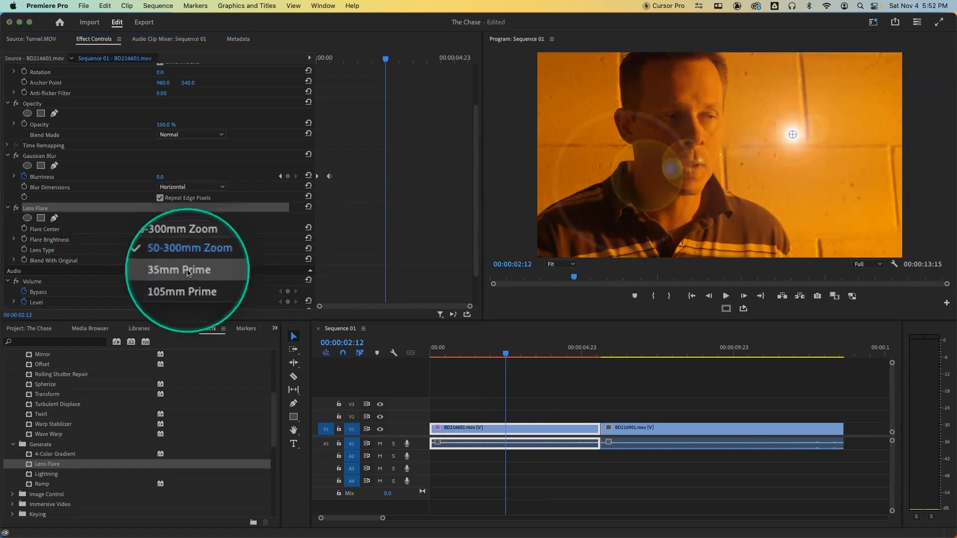
pyautogui.click(184, 270)
pyautogui.click(181, 250)
pyautogui.click(189, 282)
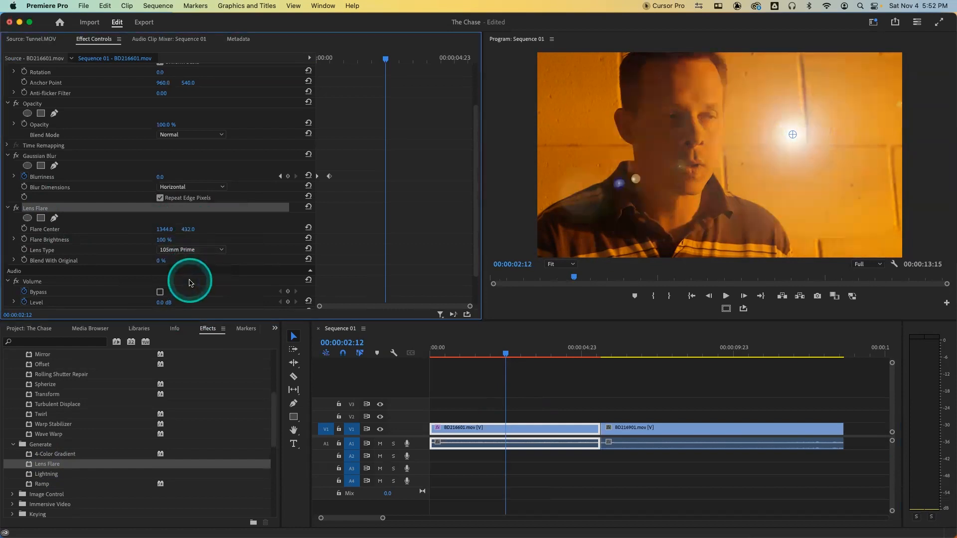
# - Keyframe Flare Center at -173.1, 783.8 on the sequence start and change its horizontal value to 2137.9 at 00:00:02:16
pyautogui.moveTo(492, 350); pyautogui.dragTo(415, 349)
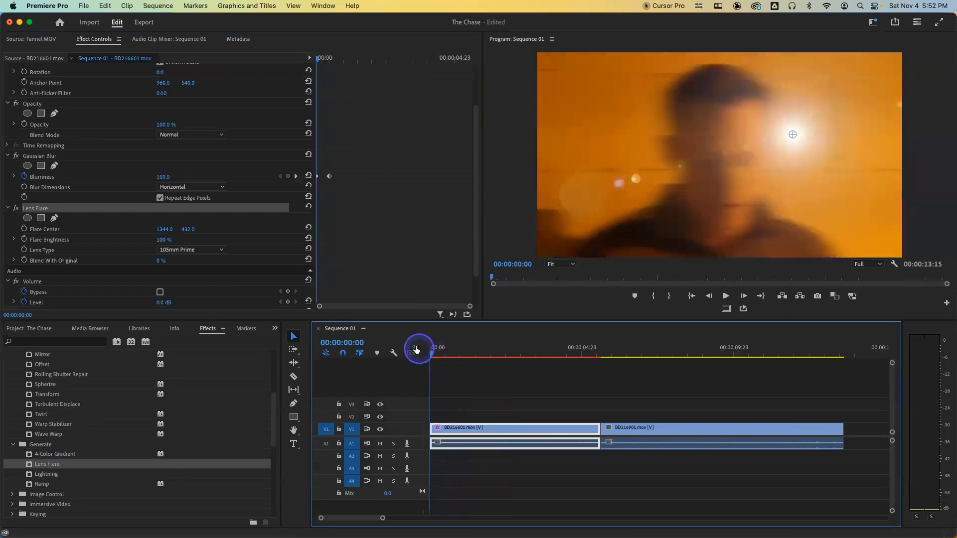
pyautogui.click(25, 230)
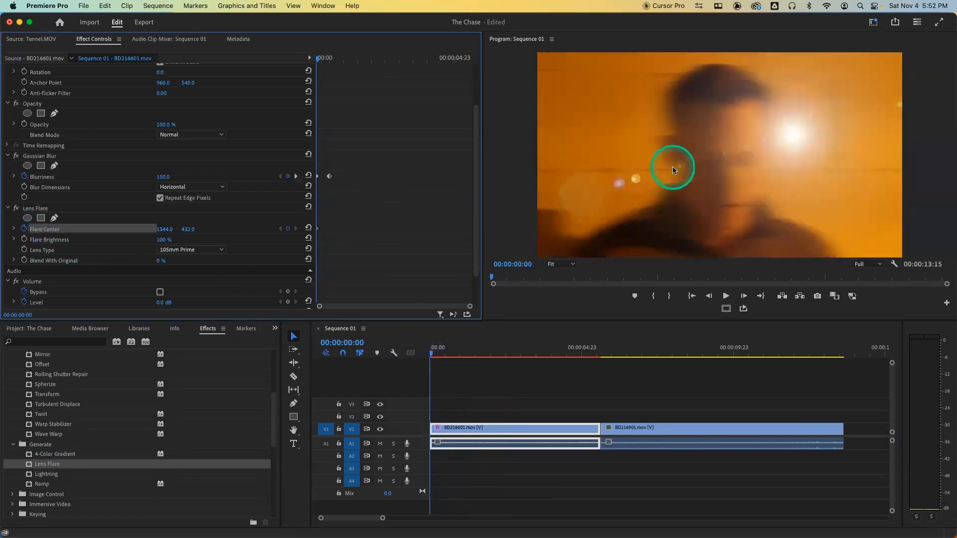
pyautogui.click(37, 208)
pyautogui.moveTo(792, 137); pyautogui.dragTo(505, 202)
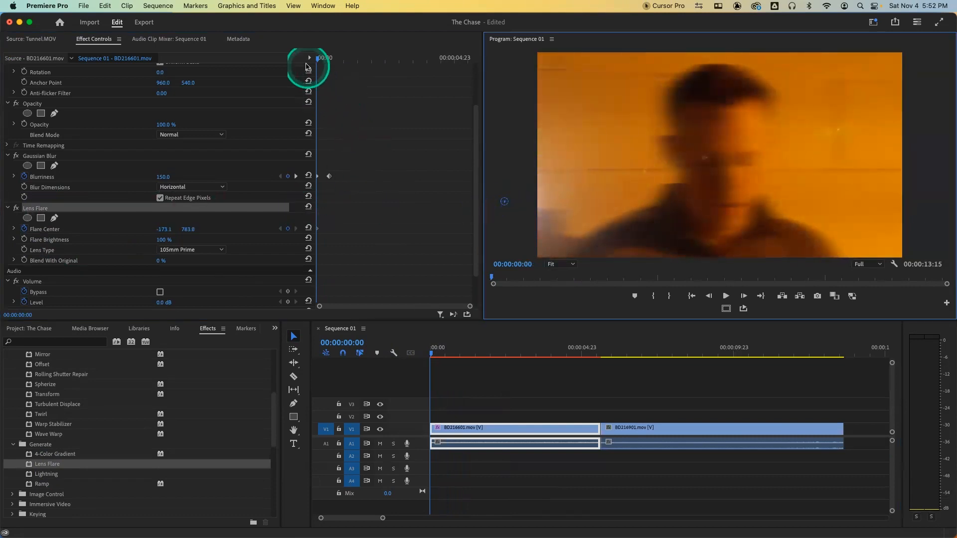
pyautogui.moveTo(325, 57); pyautogui.dragTo(392, 71)
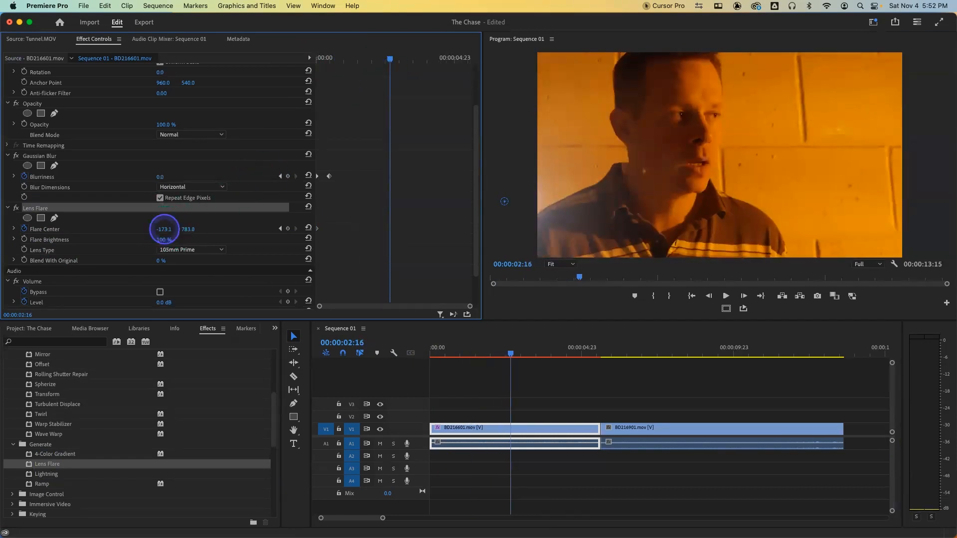
pyautogui.moveTo(164, 229); pyautogui.dragTo(164, 229)
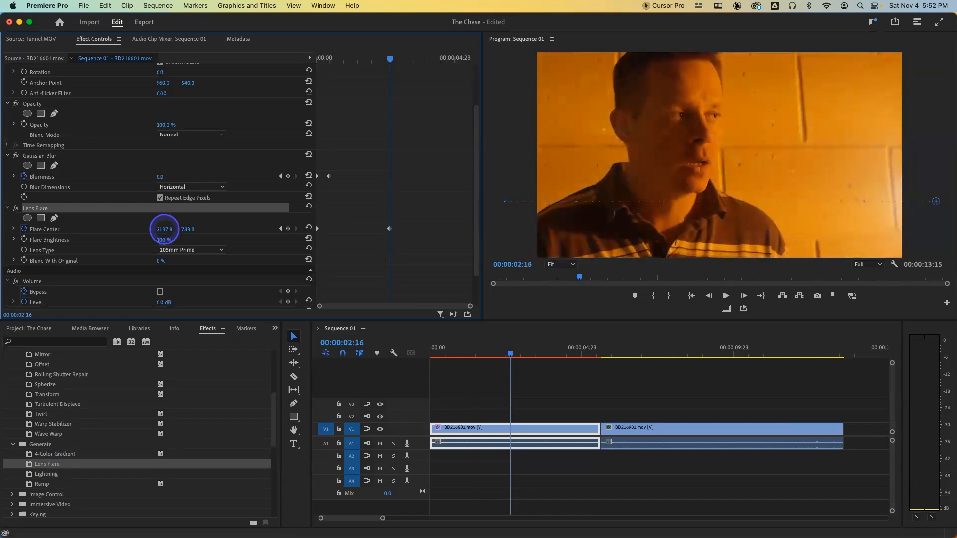
# - Play BD216601.mov from the sequence start to examine the moving flare, stop playback and select the Lens Flare effect
pyautogui.moveTo(487, 348); pyautogui.dragTo(410, 354)
pyautogui.press('space')
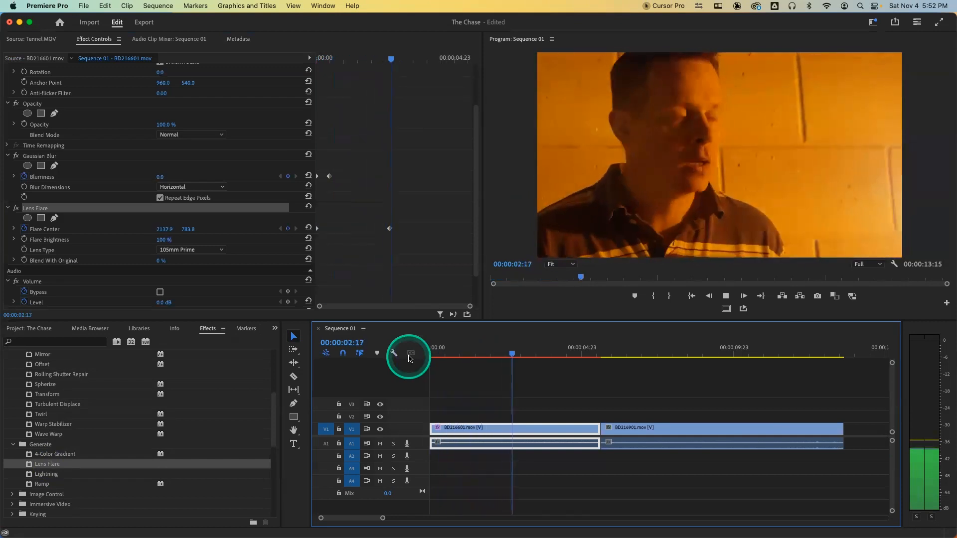
pyautogui.click(292, 266)
pyautogui.click(41, 210)
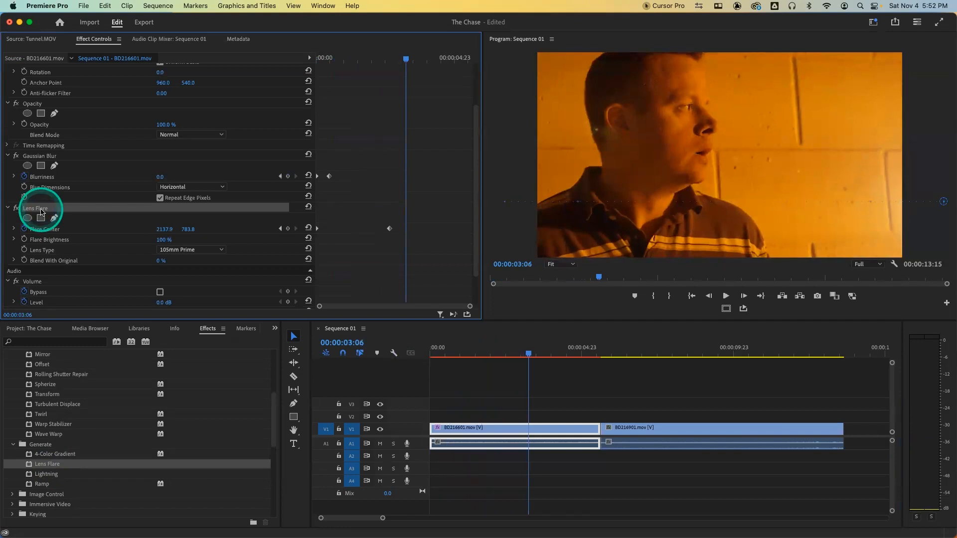
# - Remove the Lens Flare effect from the first clip
pyautogui.press('Delete')
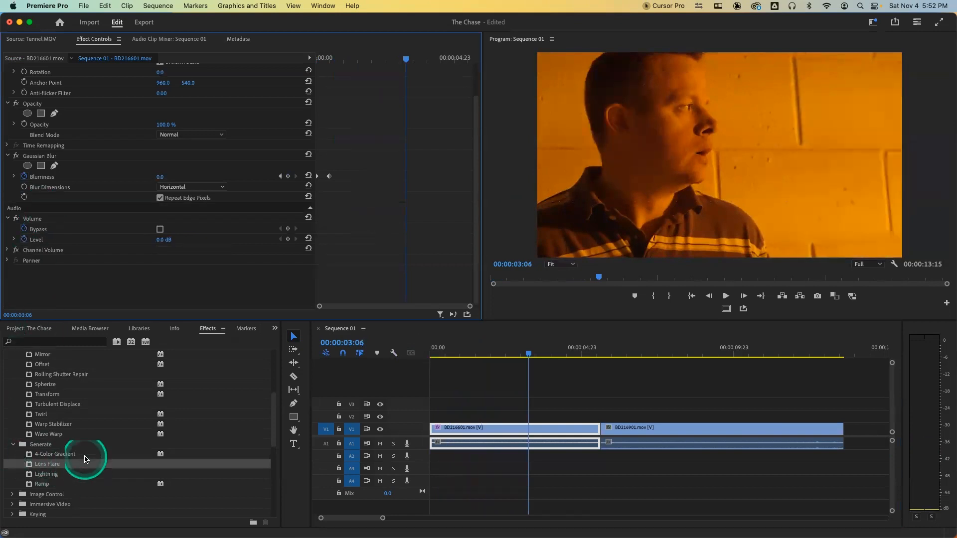
# - Examine the video effects available in the Image Control, Immersive Video and Keying categories
pyautogui.click(13, 445)
pyautogui.click(12, 455)
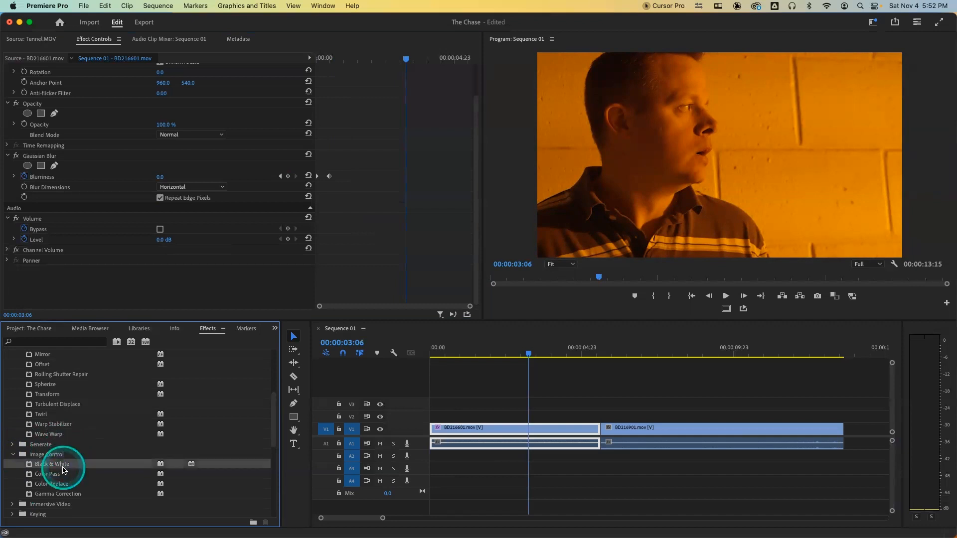
pyautogui.click(65, 494)
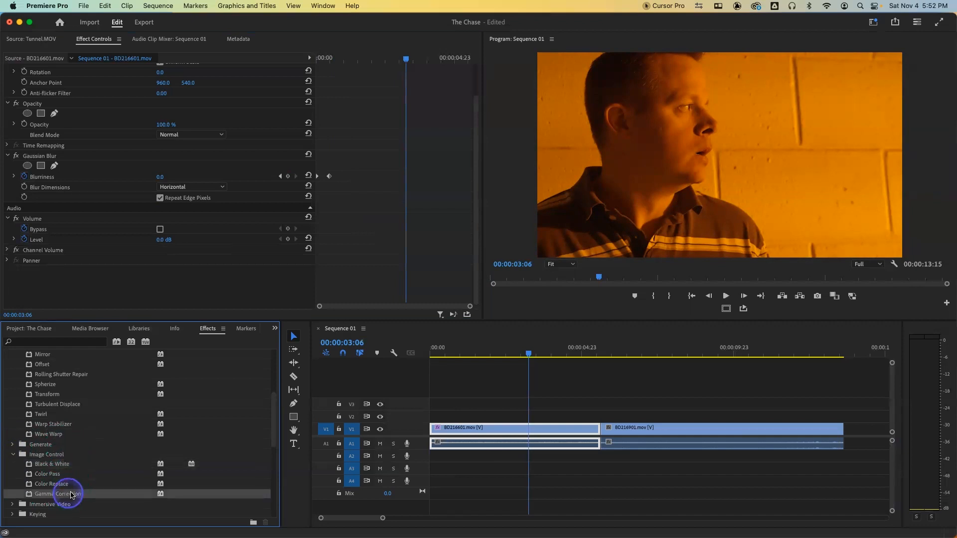
pyautogui.click(13, 455)
pyautogui.click(11, 465)
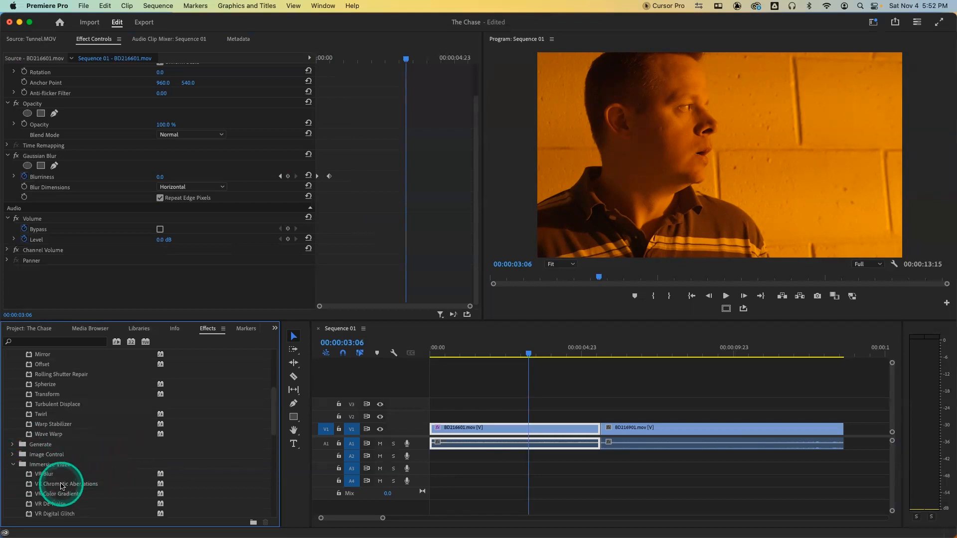
pyautogui.scroll(2, 70, 485)
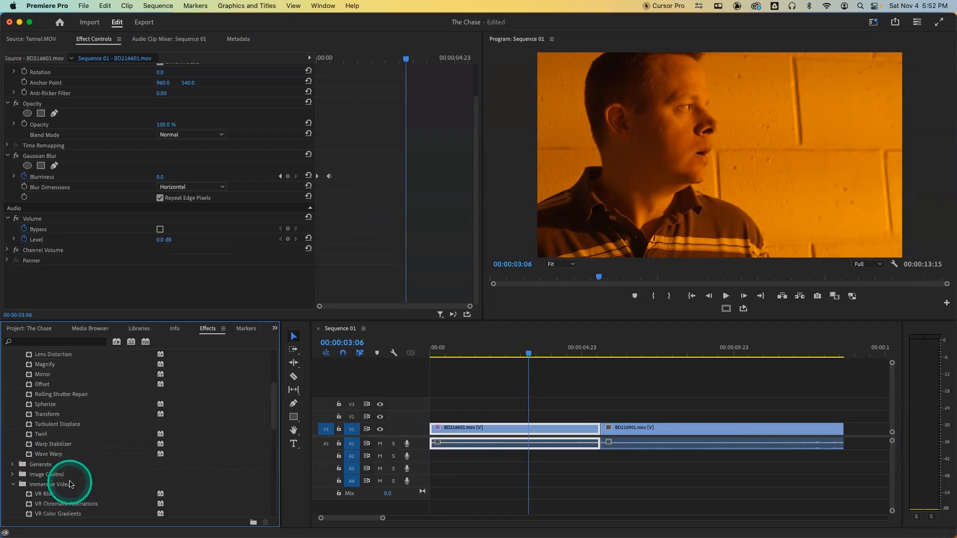
pyautogui.scroll(-5, 70, 484)
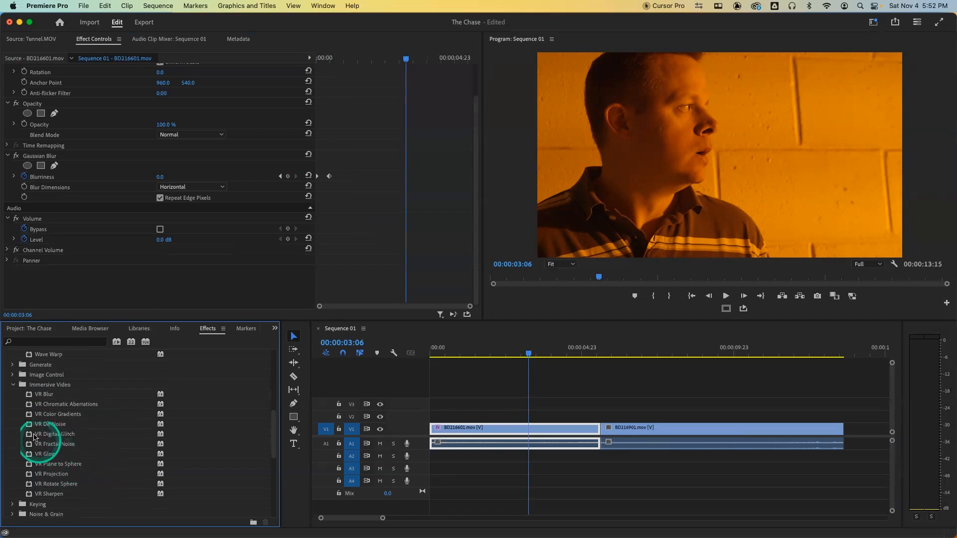
pyautogui.click(12, 385)
pyautogui.click(13, 397)
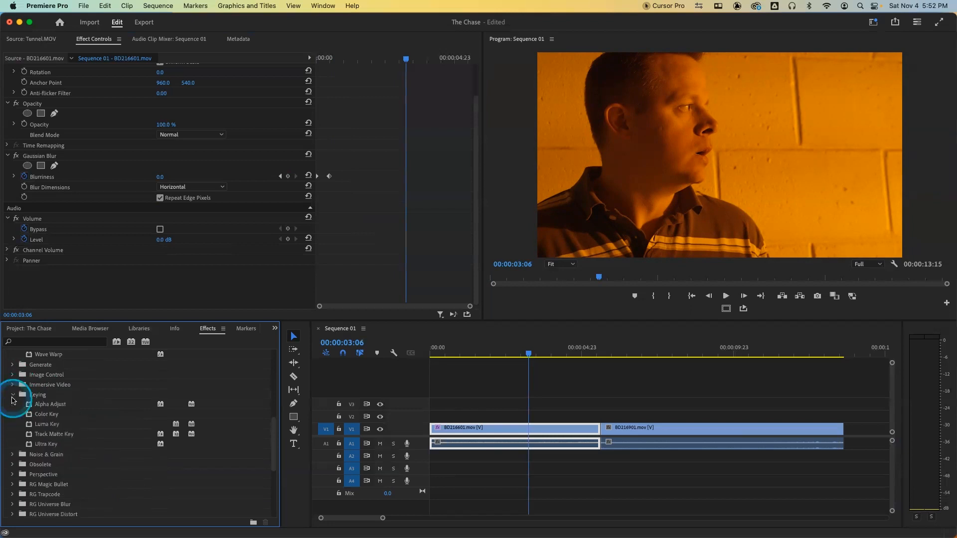
pyautogui.click(50, 415)
pyautogui.click(51, 445)
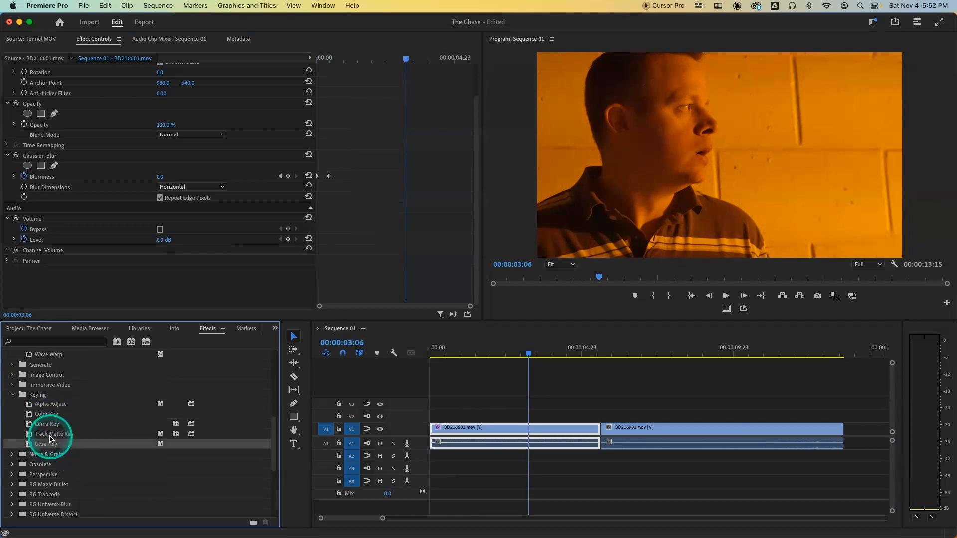
pyautogui.click(51, 436)
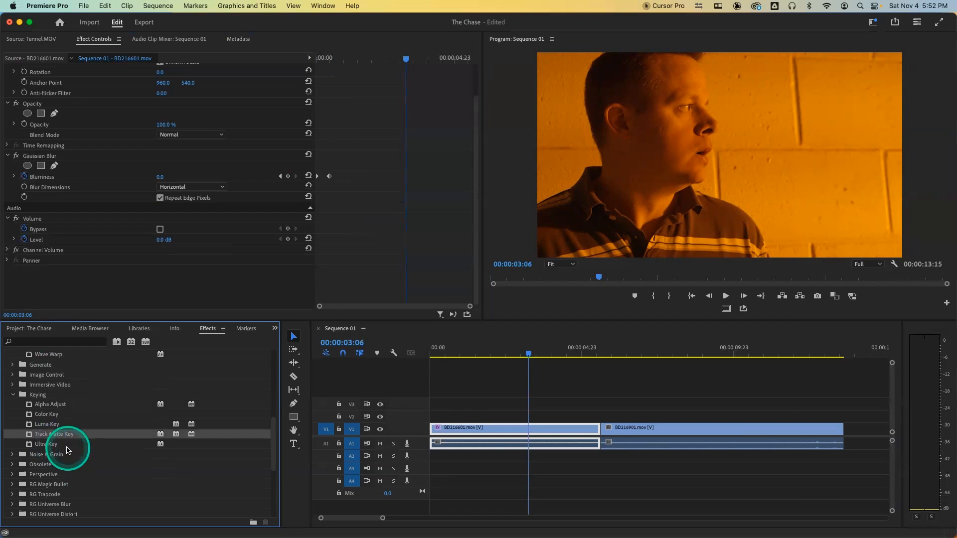
pyautogui.scroll(-4, 72, 450)
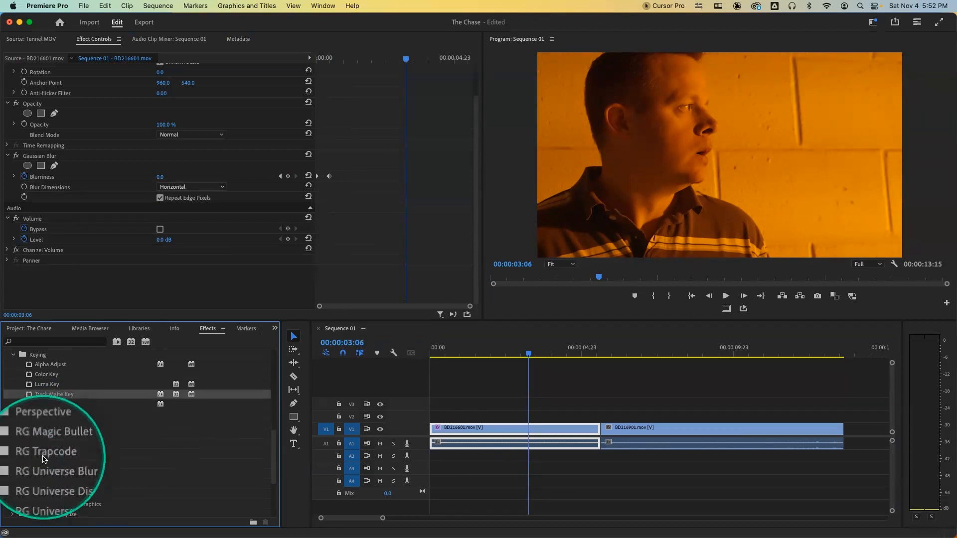
pyautogui.scroll(-1, 44, 459)
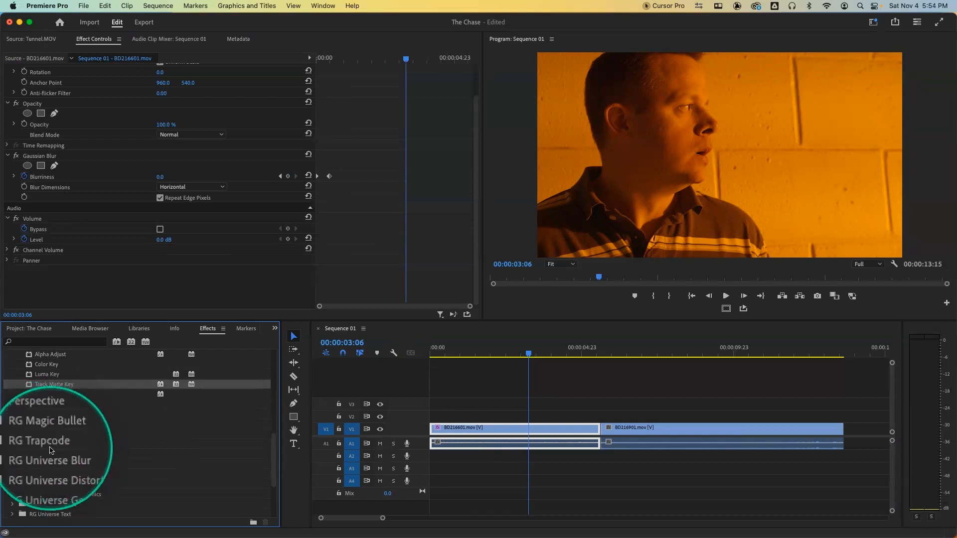
# - Apply the RG Trapcode Shine effect to the first clip and preview the frame at 00:00:02:23
pyautogui.click(13, 445)
pyautogui.moveTo(41, 467); pyautogui.dragTo(499, 431)
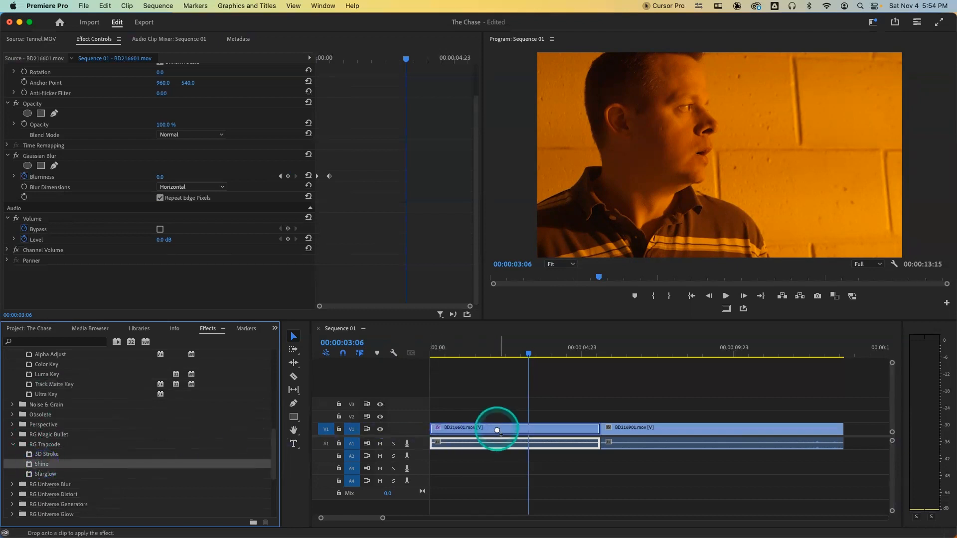
pyautogui.click(518, 353)
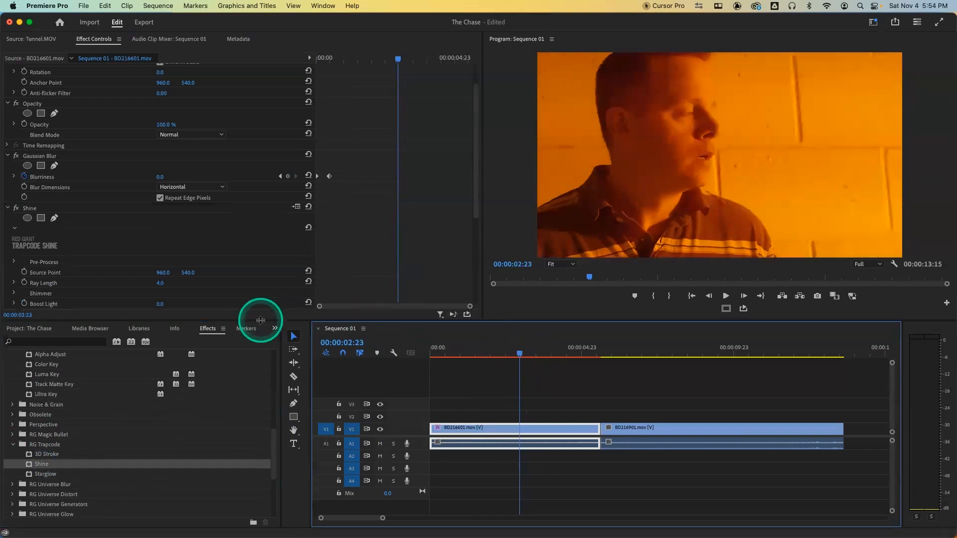
pyautogui.click(505, 353)
pyautogui.click(519, 353)
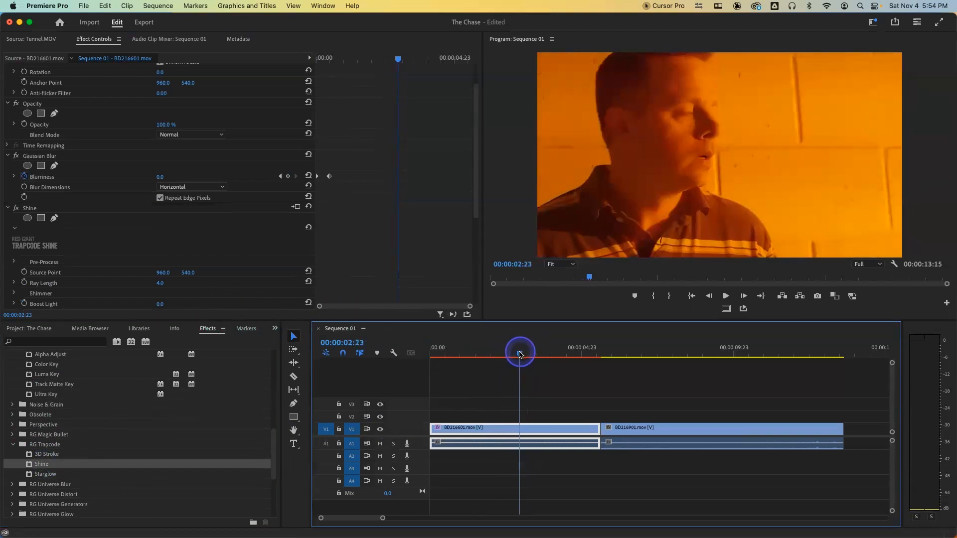
# - Raise Shine's Ray Length to about 19.7 and its Boost Light to about 12.1
pyautogui.moveTo(158, 285); pyautogui.dragTo(160, 278)
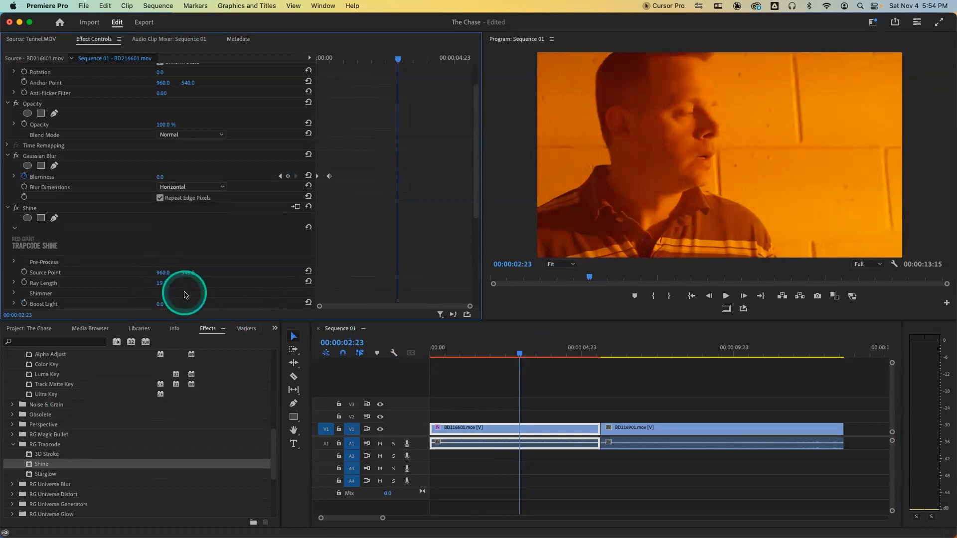
pyautogui.moveTo(160, 304); pyautogui.dragTo(170, 304)
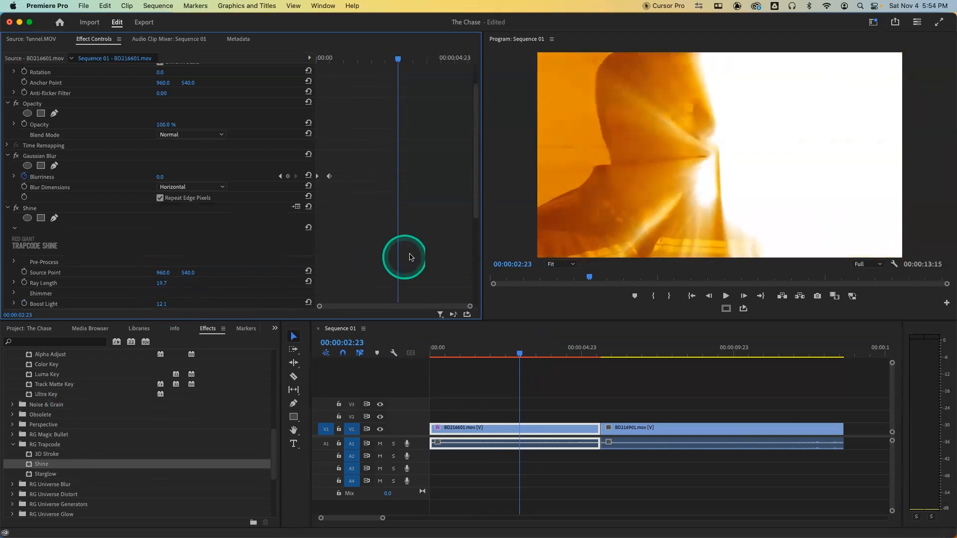
# - Set Shine's Colorize preset to Romance
pyautogui.moveTo(475, 210); pyautogui.dragTo(470, 265)
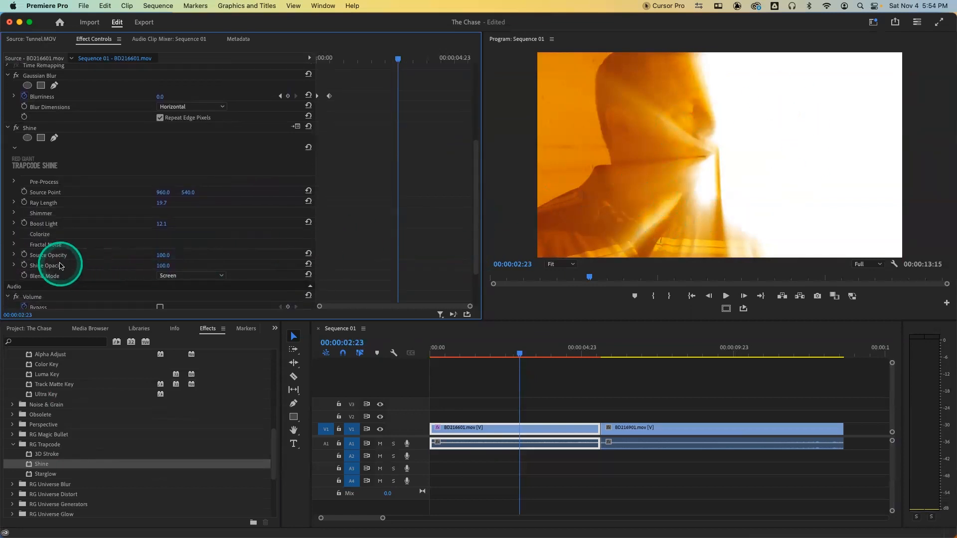
pyautogui.click(15, 234)
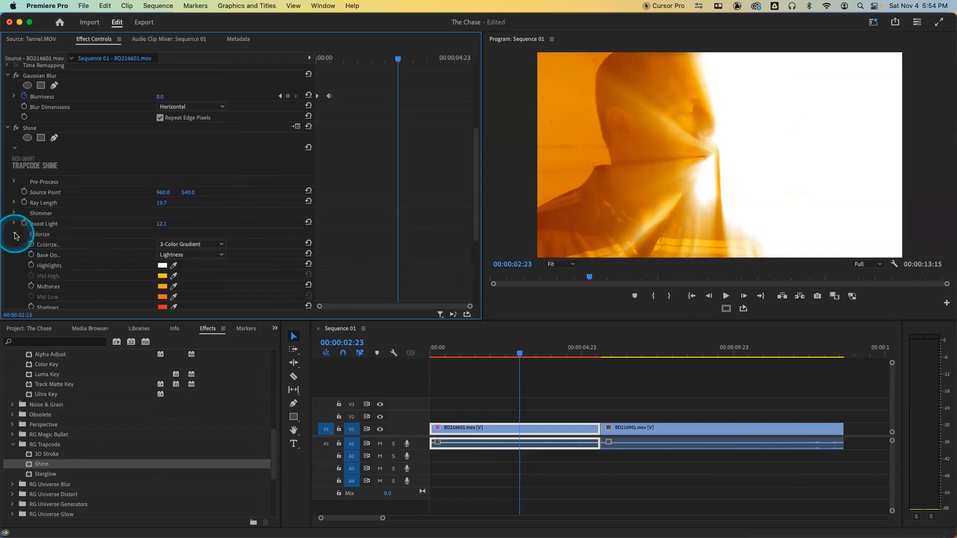
pyautogui.click(194, 256)
pyautogui.click(194, 256)
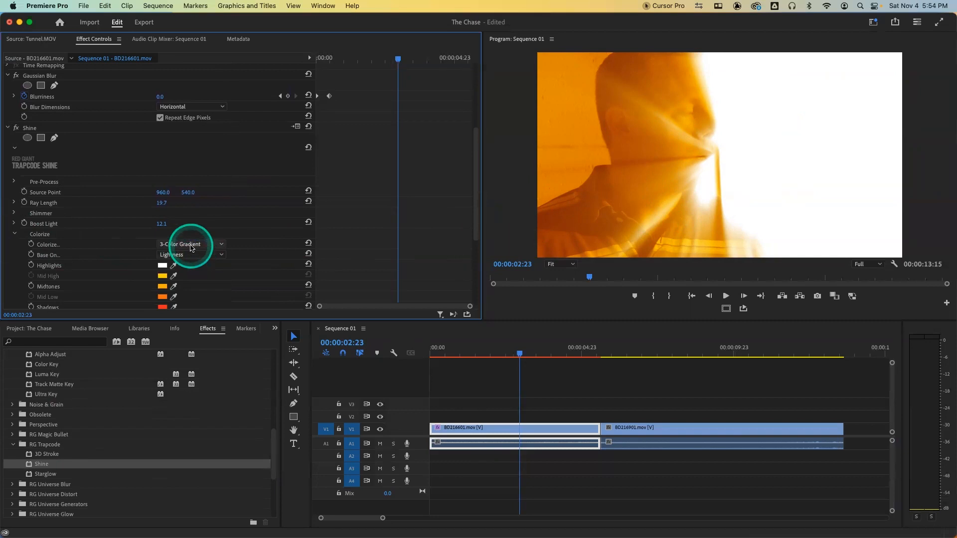
pyautogui.click(193, 244)
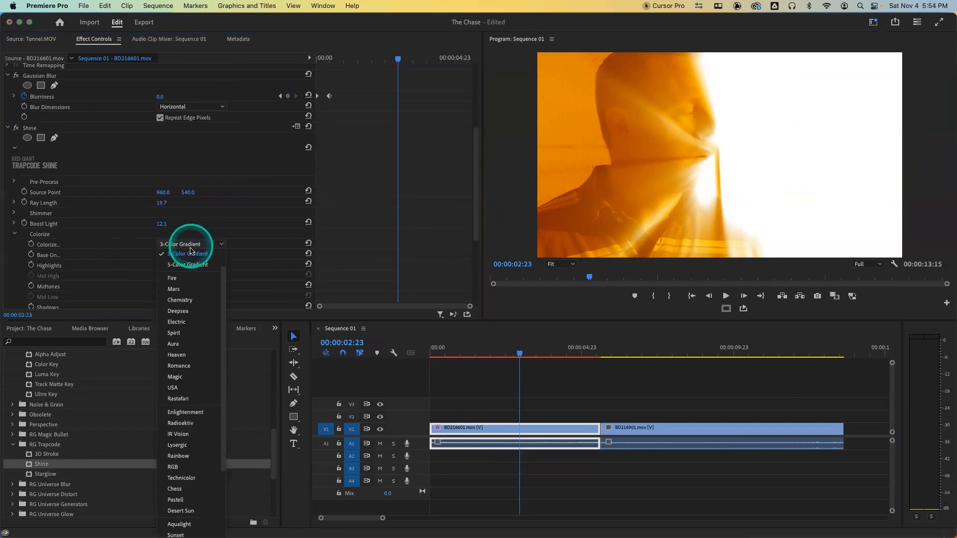
pyautogui.click(188, 366)
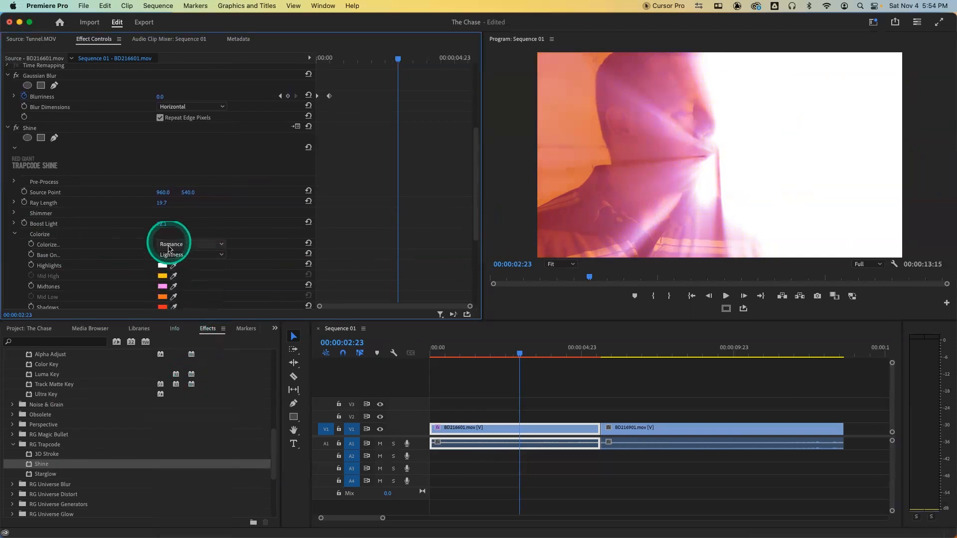
# - Set Shine's Boost Light to 5
pyautogui.click(170, 222)
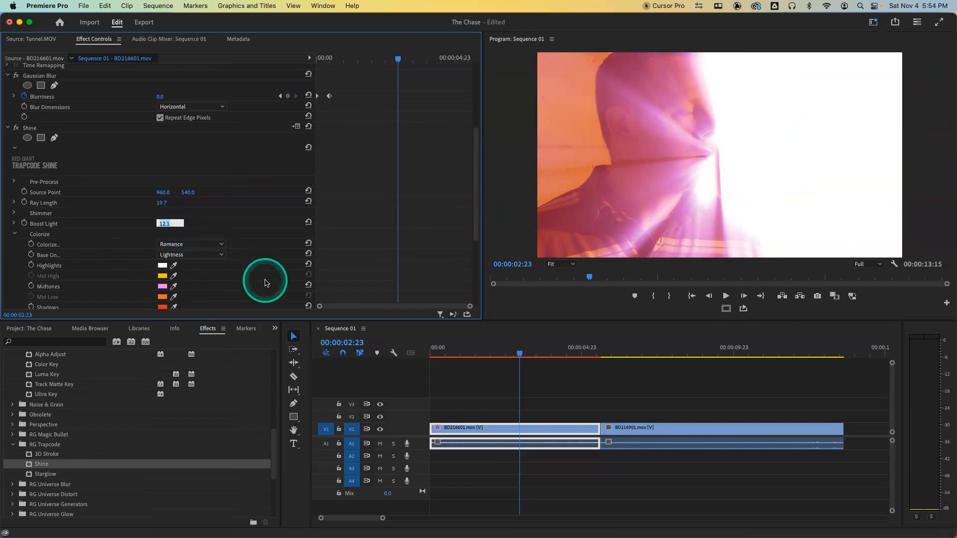
pyautogui.write('5')
pyautogui.press('Return')
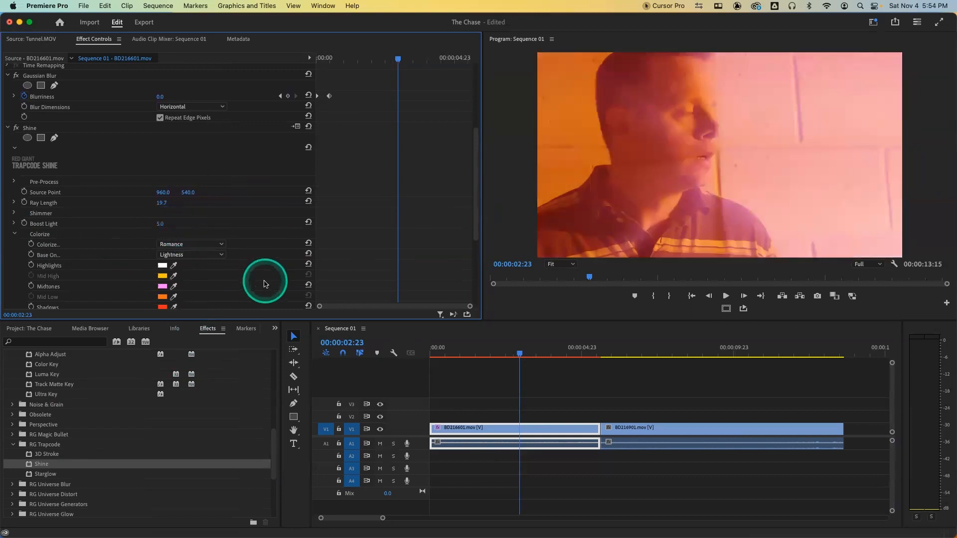
# - Play the first clip from its beginning to review the Shine effect, then return to the sequence start
pyautogui.moveTo(479, 353); pyautogui.dragTo(415, 353)
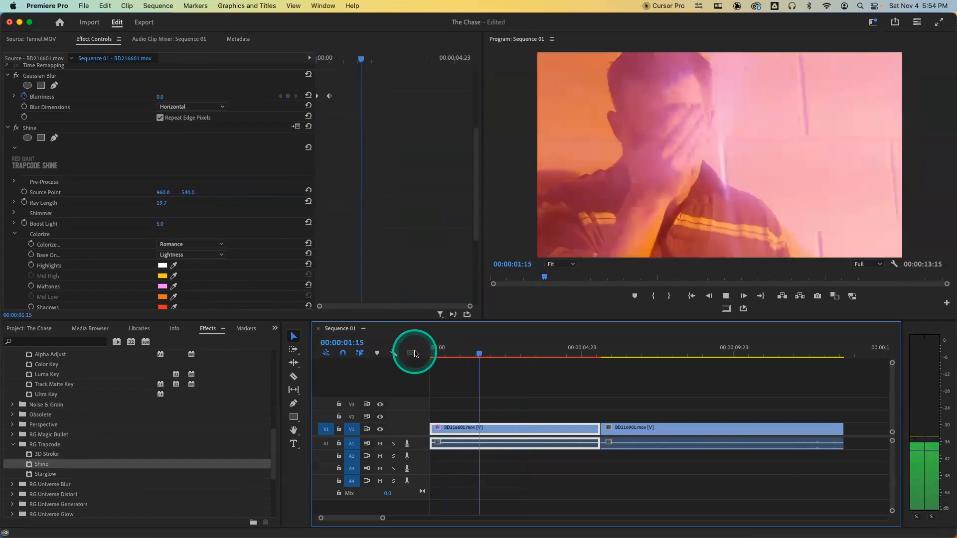
pyautogui.press('space')
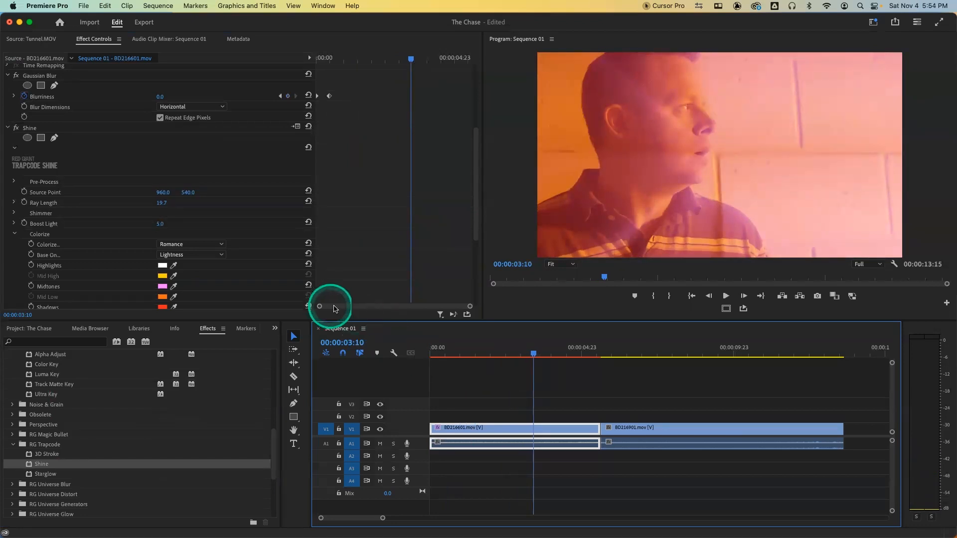
pyautogui.moveTo(449, 351); pyautogui.dragTo(370, 343)
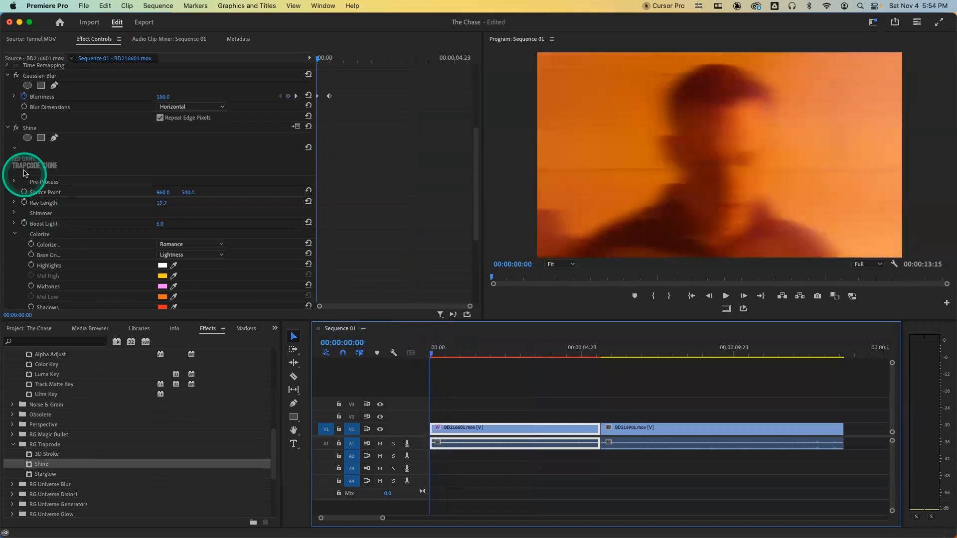
pyautogui.click(32, 129)
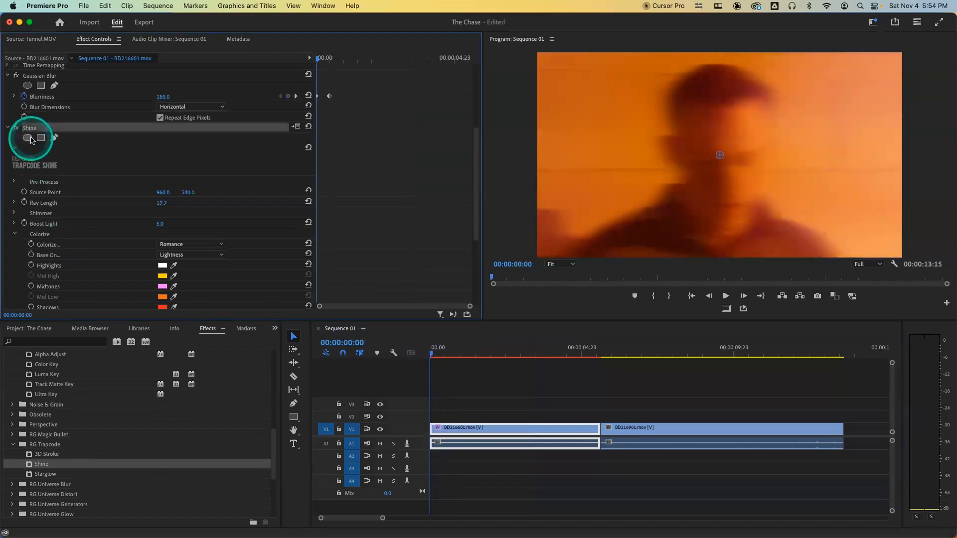
pyautogui.press('Delete')
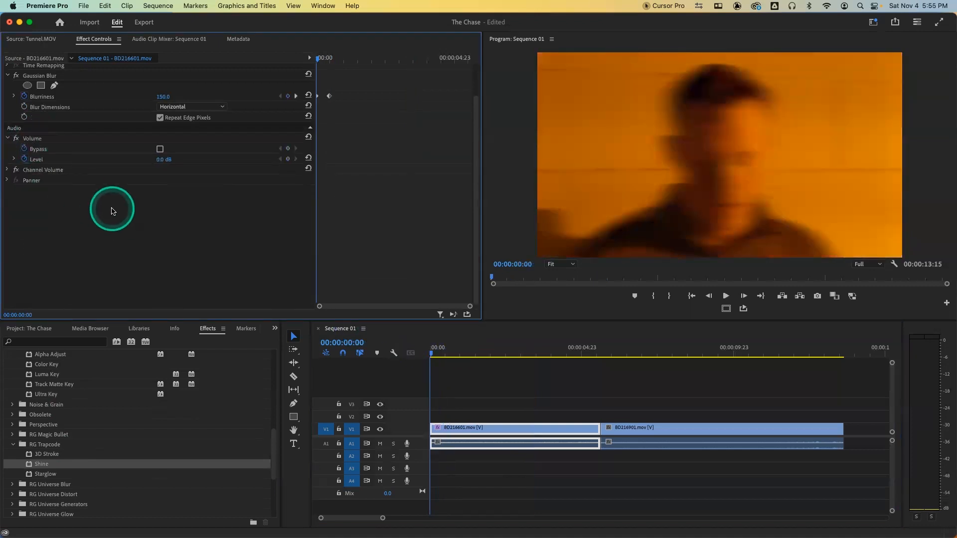
pyautogui.press('super+z')
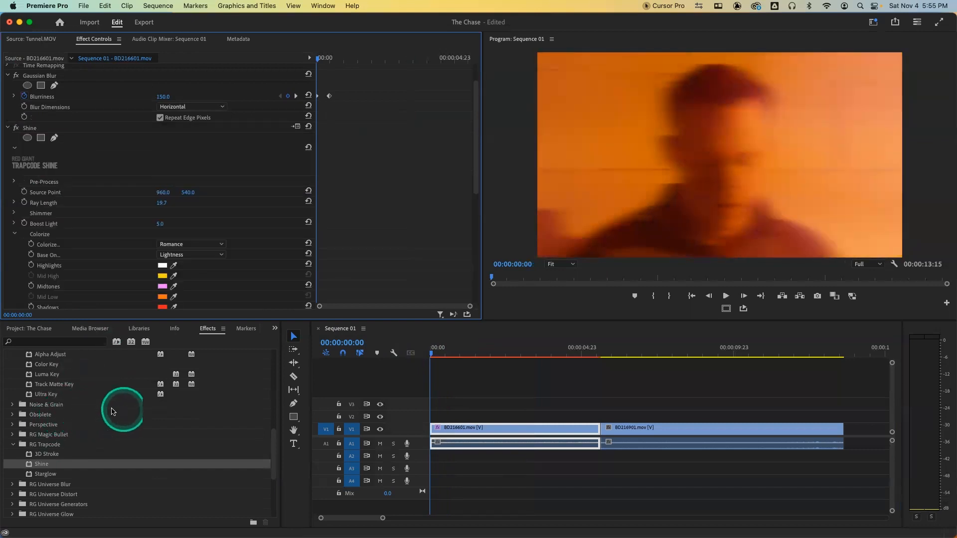
# - Render the selected first clip and play it back from the sequence start
pyautogui.moveTo(435, 354)
pyautogui.mouseDown()
pyautogui.moveTo(508, 360)
pyautogui.moveTo(431, 354)
pyautogui.mouseUp()
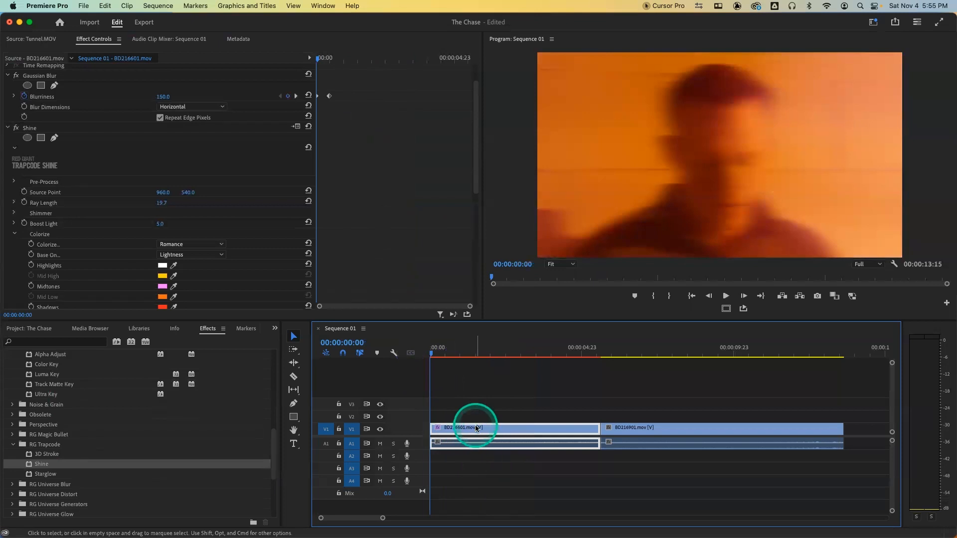
pyautogui.click(164, 7)
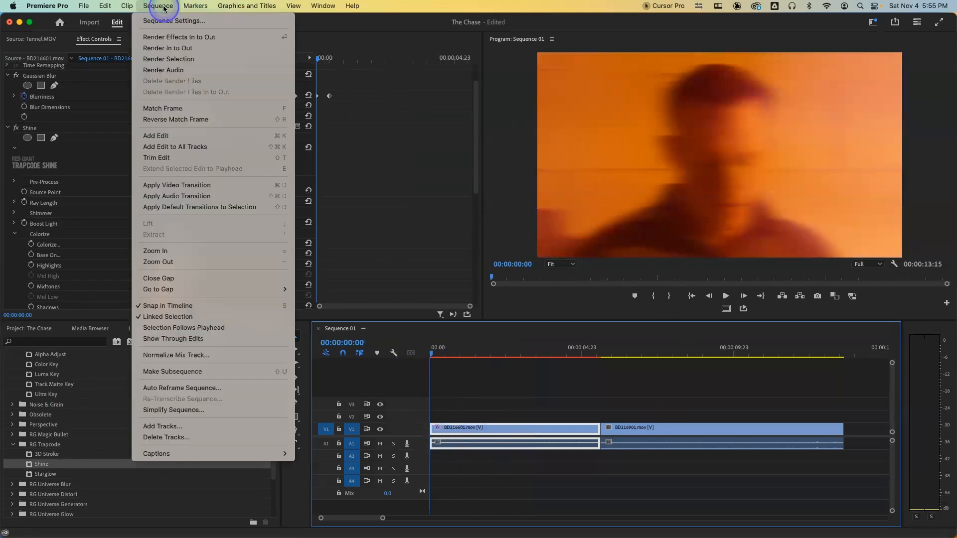
pyautogui.click(181, 61)
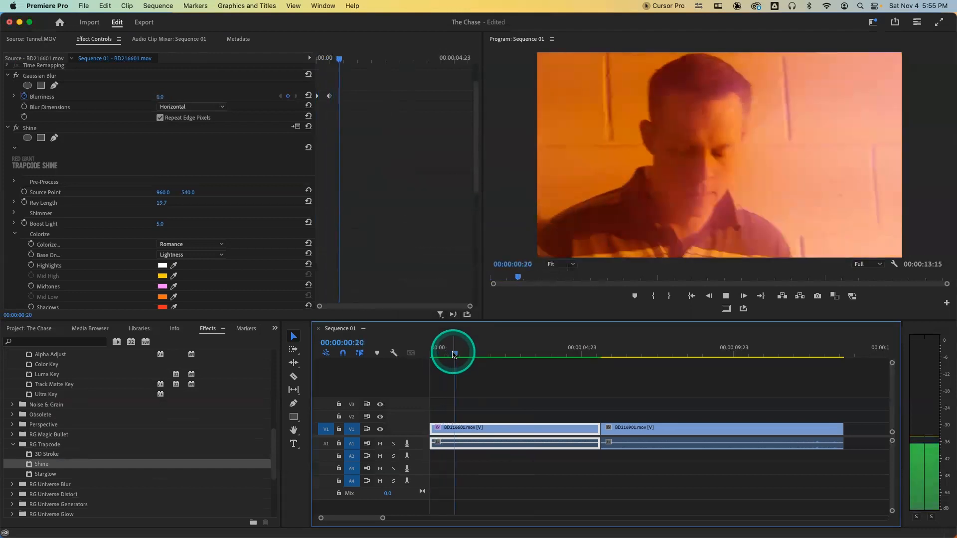
pyautogui.press('space')
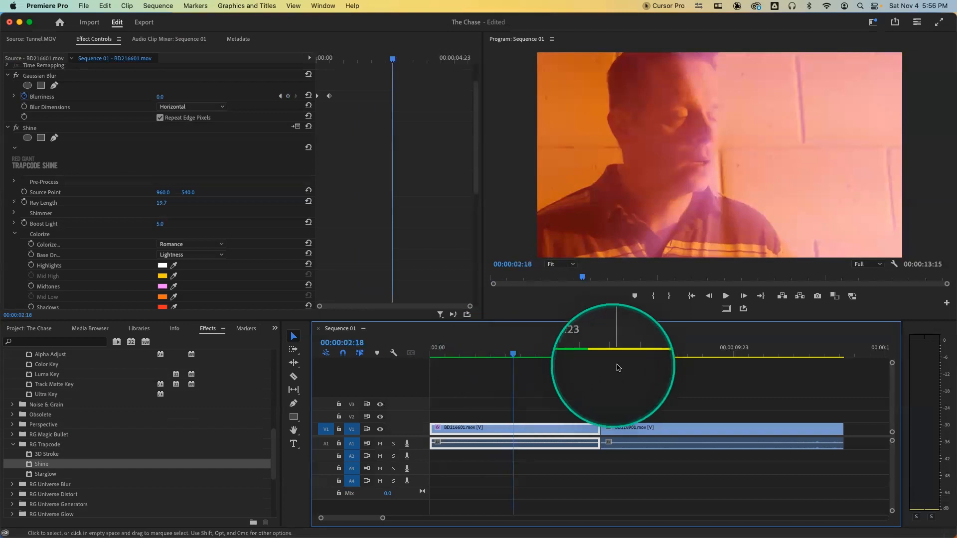
# - Apply the RG Trapcode Starglow effect to the second clip, with the playhead at 00:00:06:17
pyautogui.moveTo(661, 348); pyautogui.dragTo(634, 353)
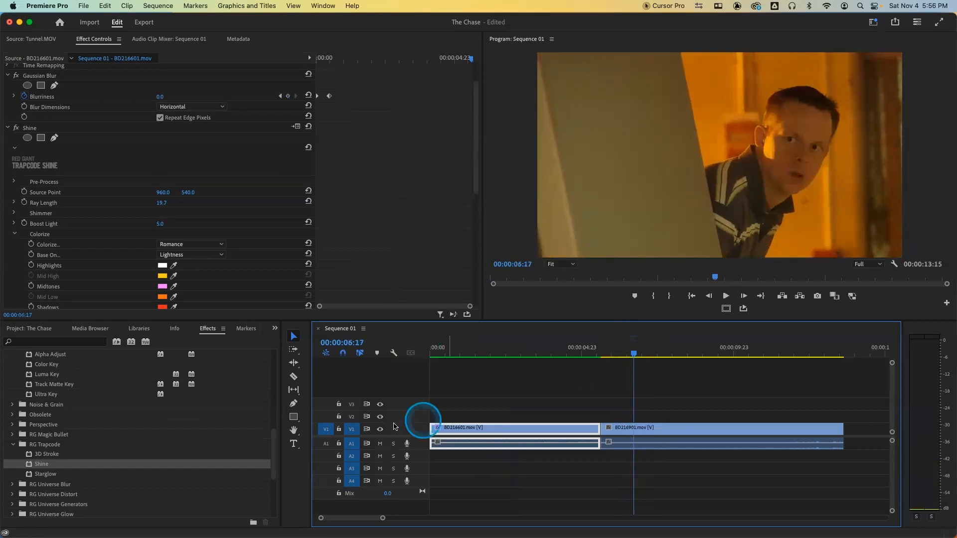
pyautogui.moveTo(50, 474); pyautogui.dragTo(647, 427)
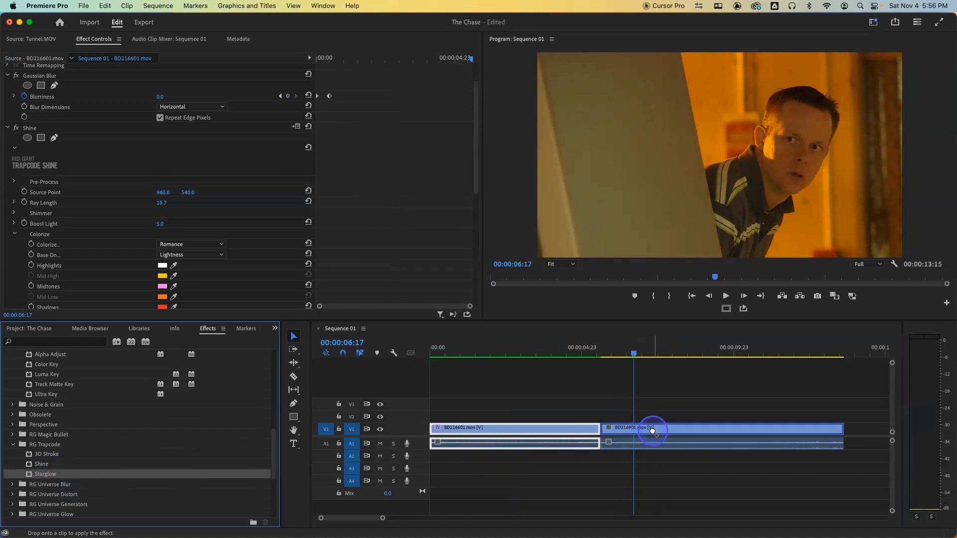
# - Set Starglow's Streak Length to 68 and Boost Light to 11.1, then scrub the second clip to 00:00:07:10
pyautogui.moveTo(652, 430); pyautogui.dragTo(652, 429)
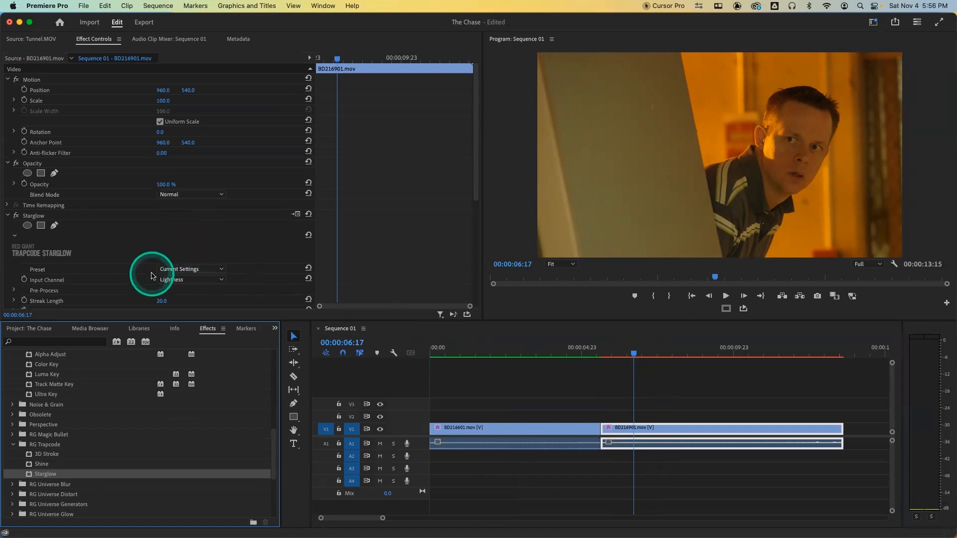
pyautogui.click(474, 235)
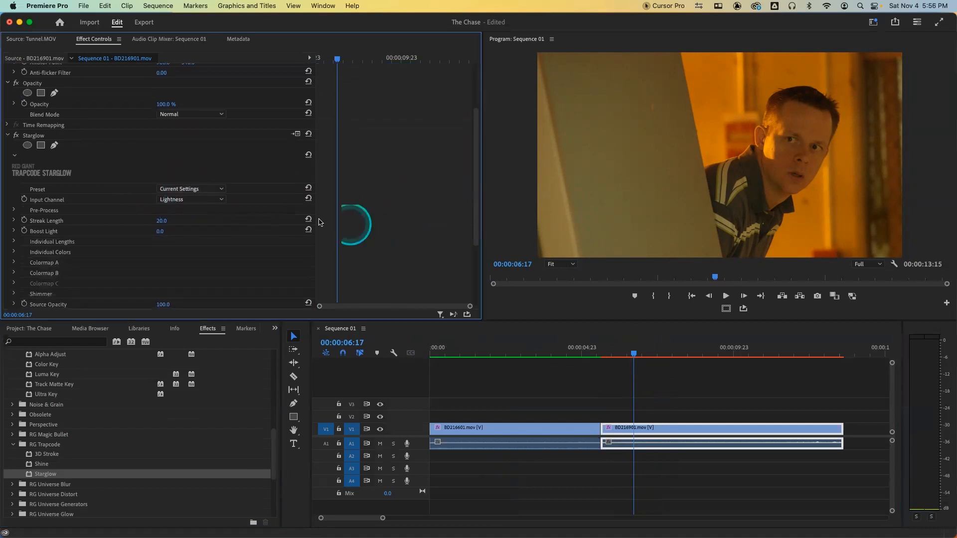
pyautogui.moveTo(162, 221)
pyautogui.mouseDown()
pyautogui.moveTo(161, 231)
pyautogui.moveTo(181, 234)
pyautogui.mouseUp()
pyautogui.click(616, 350)
pyautogui.moveTo(617, 350); pyautogui.dragTo(656, 356)
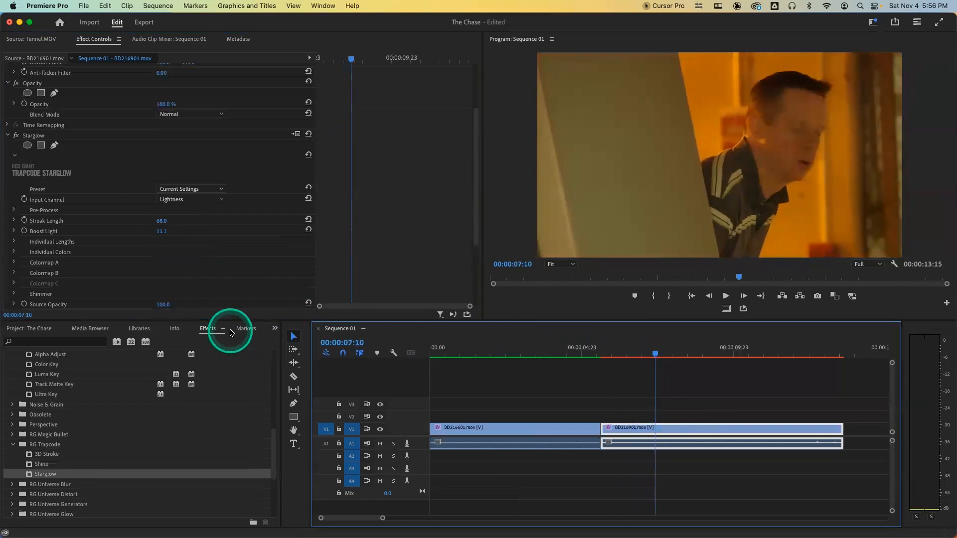
# - Delete Starglow from the second clip and Shine from the first clip, ending with the playhead at the sequence start
pyautogui.click(39, 140)
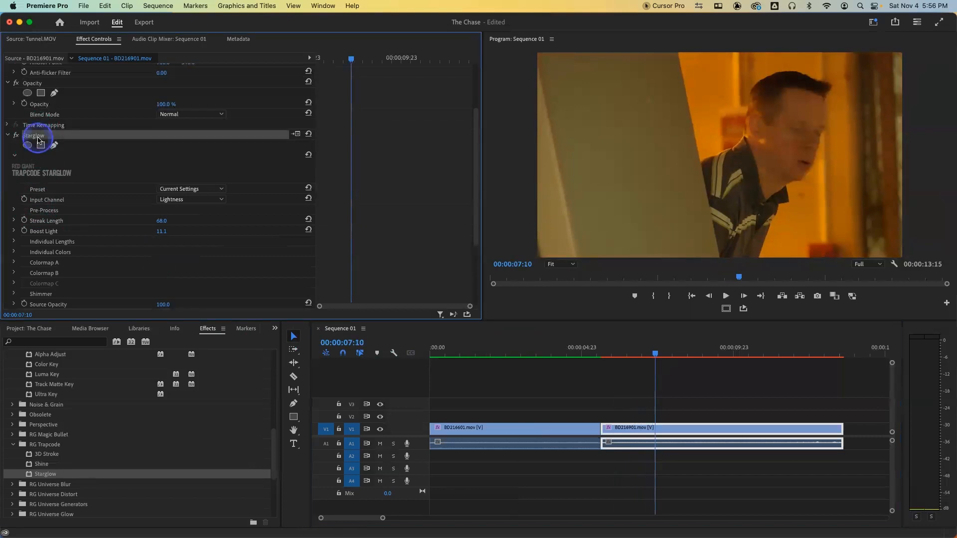
pyautogui.press('Delete')
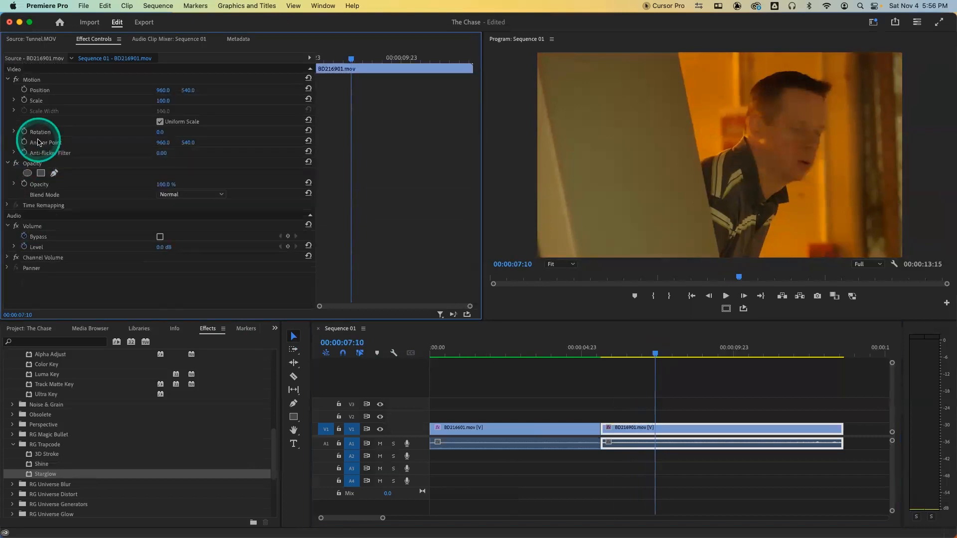
pyautogui.click(485, 430)
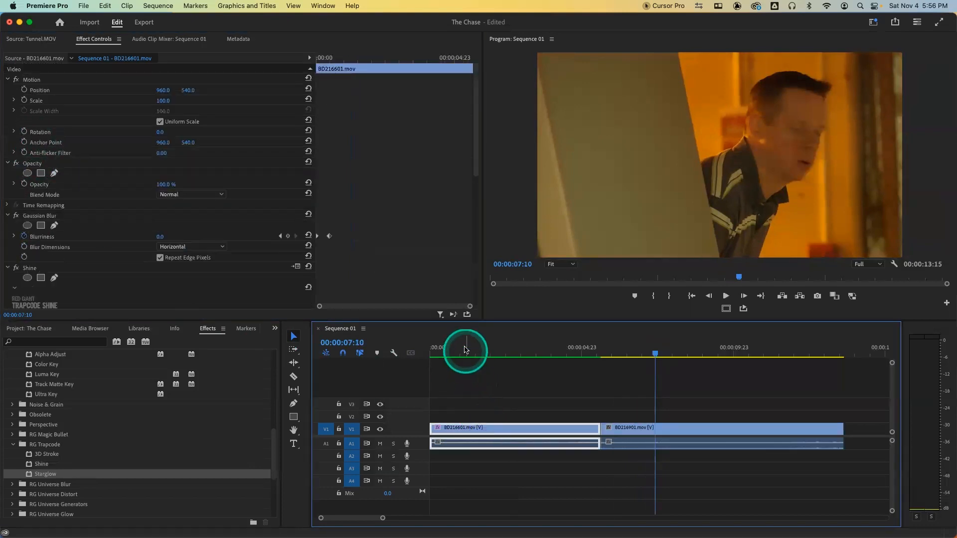
pyautogui.click(464, 348)
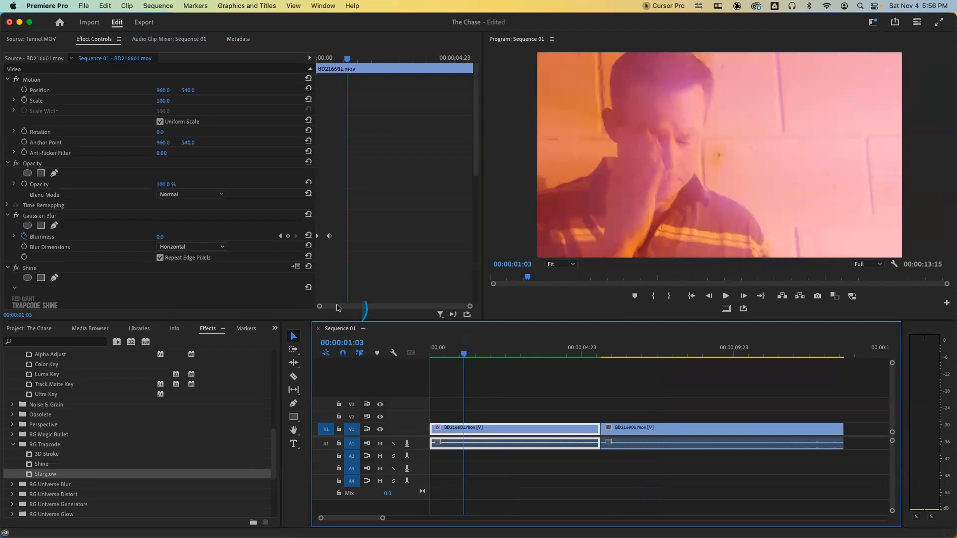
pyautogui.click(32, 268)
pyautogui.press('Delete')
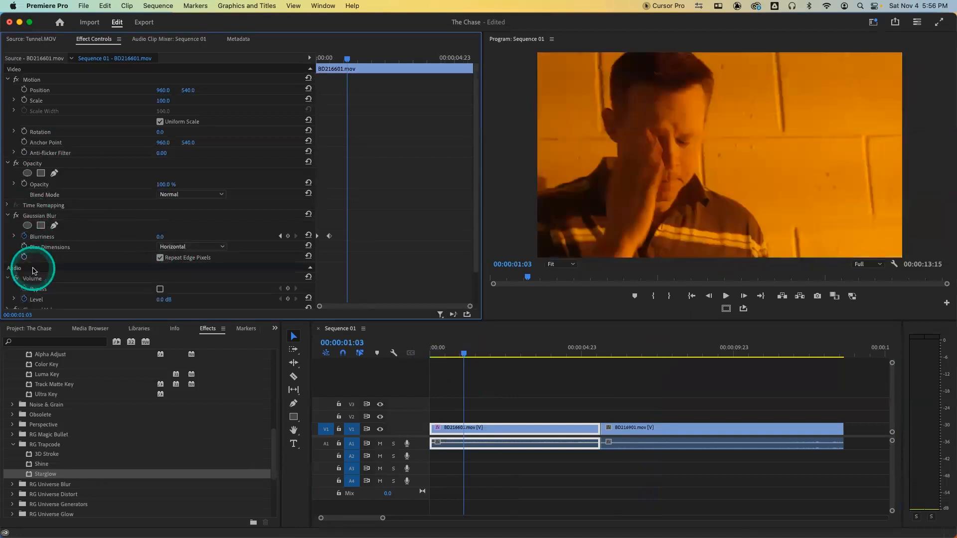
pyautogui.moveTo(464, 353); pyautogui.dragTo(411, 352)
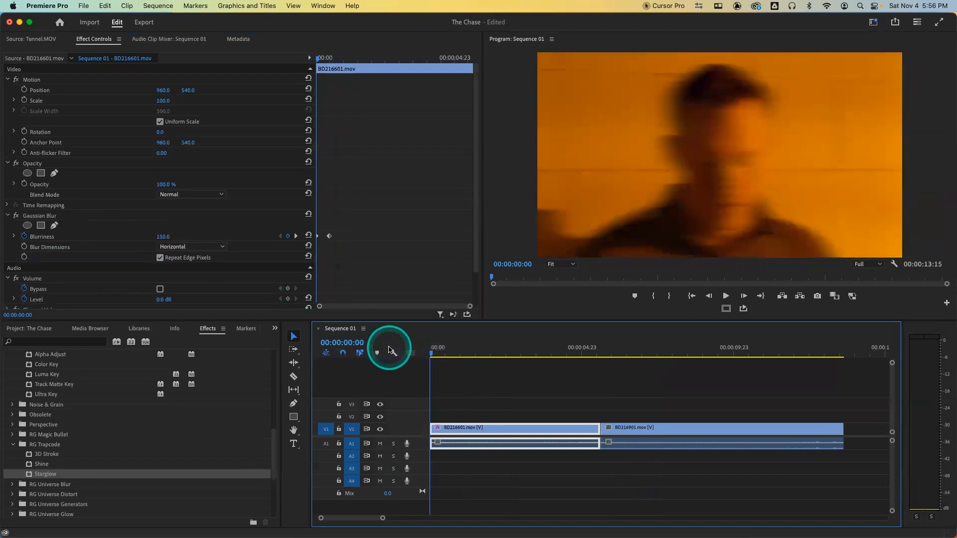
# - Collapse the RG Trapcode effects folder and examine the effects inside RG VFX
pyautogui.click(14, 445)
pyautogui.scroll(-4, 15, 449)
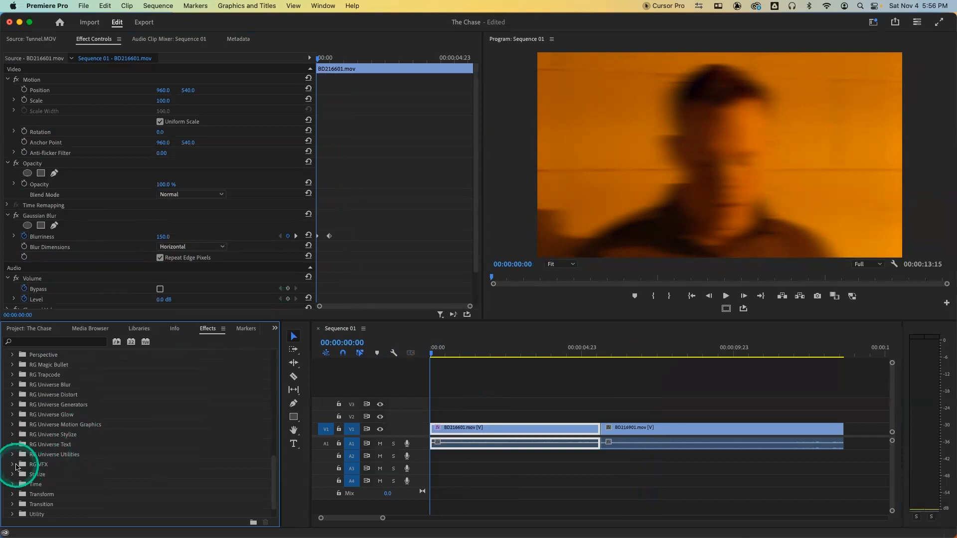
pyautogui.click(13, 465)
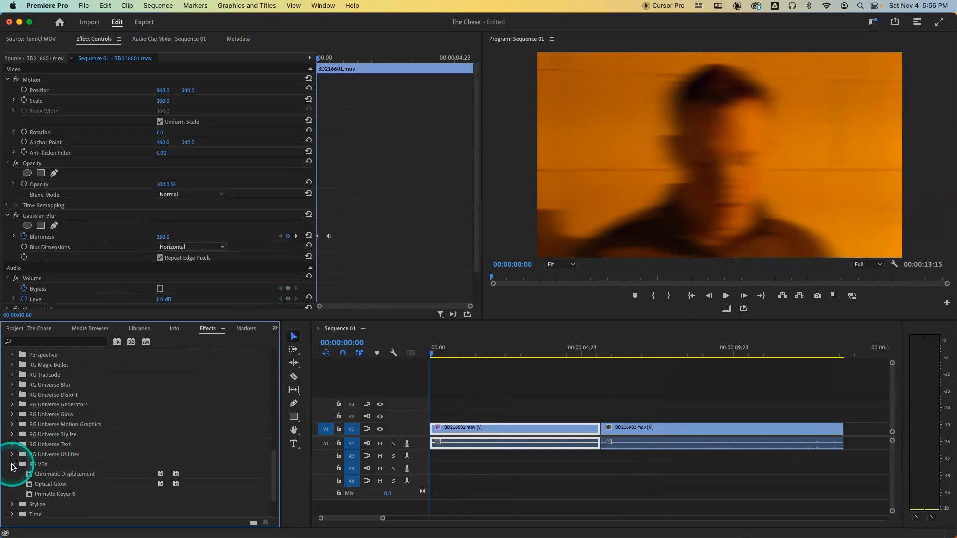
pyautogui.click(12, 464)
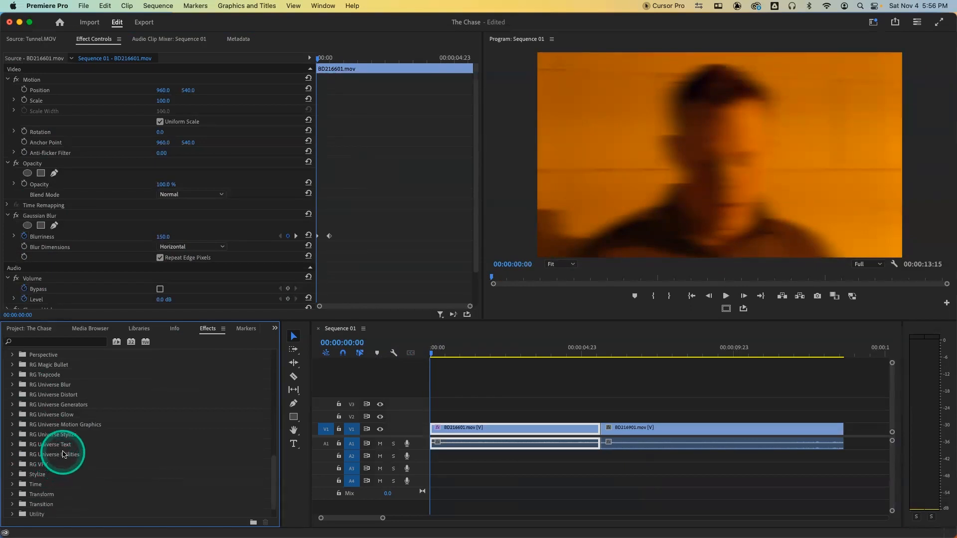
# - Apply the Stylize effect Brush Strokes to the first clip, with the playhead at 00:00:02:00
pyautogui.click(11, 474)
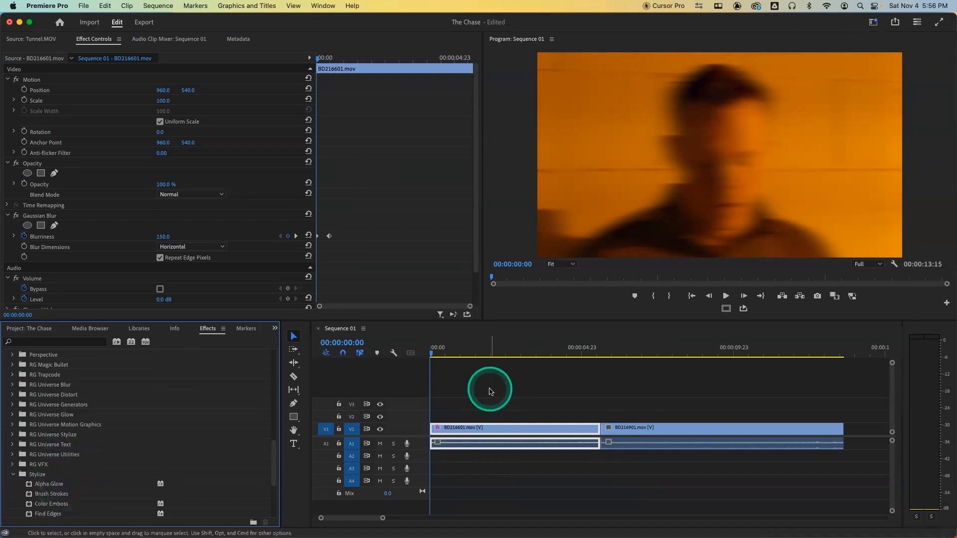
pyautogui.click(490, 353)
pyautogui.moveTo(48, 494); pyautogui.dragTo(545, 429)
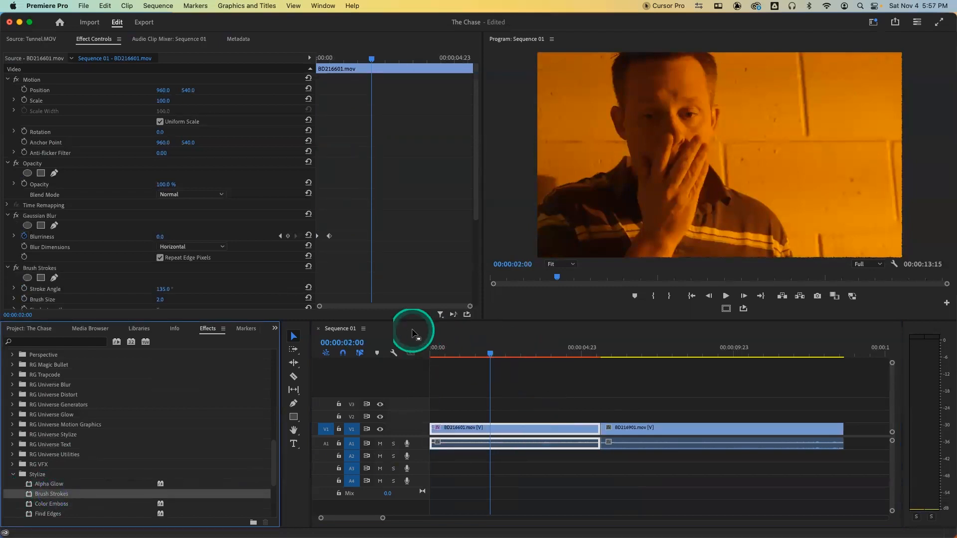
# - Set Brush Strokes' Stroke Angle to 156°, Brush Size to 4.9 and Stroke Length to 39
pyautogui.moveTo(166, 300); pyautogui.dragTo(161, 299)
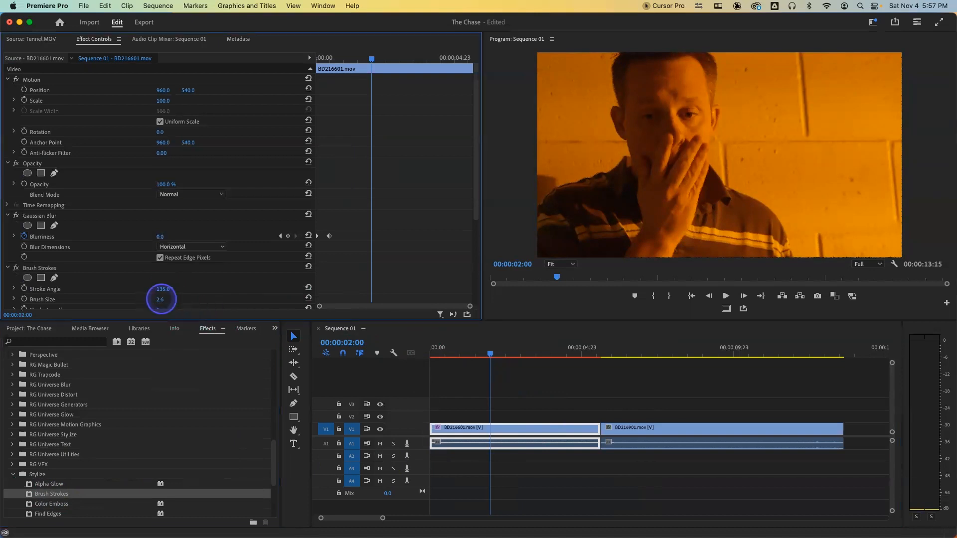
pyautogui.moveTo(165, 289); pyautogui.dragTo(165, 289)
pyautogui.scroll(-2, 160, 291)
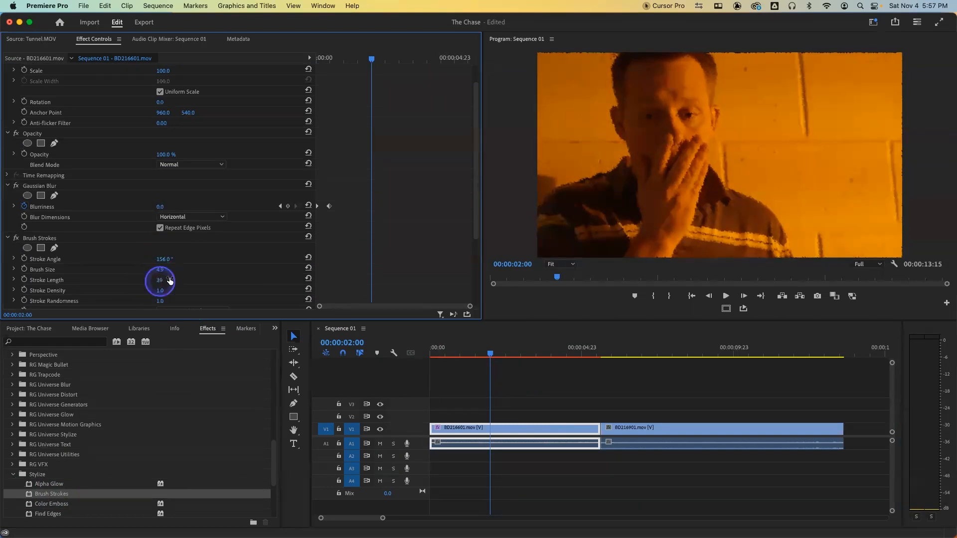
pyautogui.moveTo(168, 283); pyautogui.dragTo(169, 283)
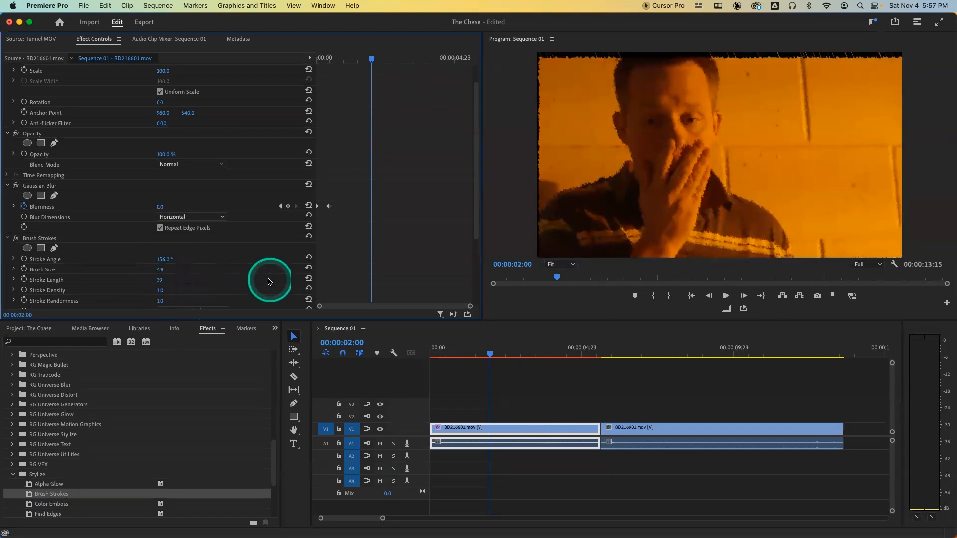
pyautogui.scroll(-3, 208, 284)
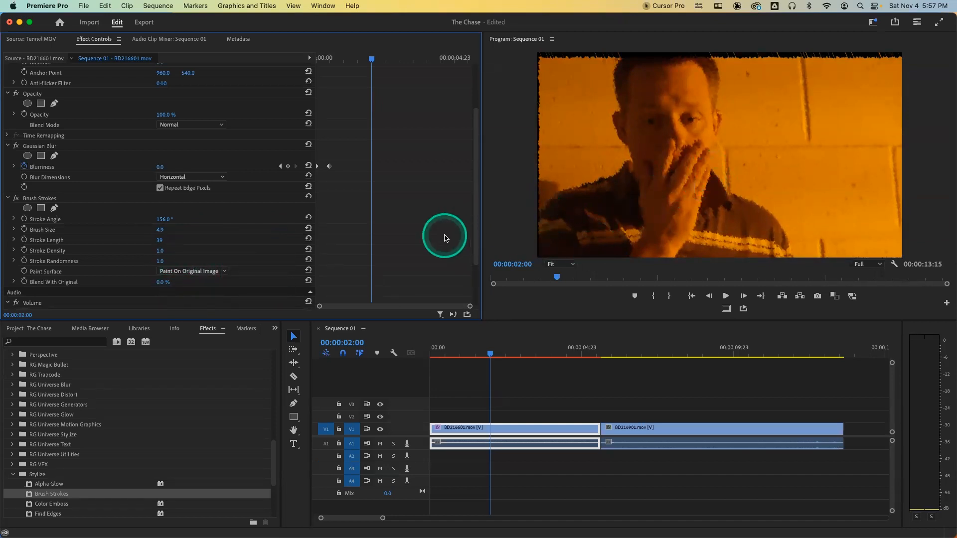
# - Play the first clip from about 00:00:01:04 to review the Brush Strokes effect
pyautogui.click(467, 354)
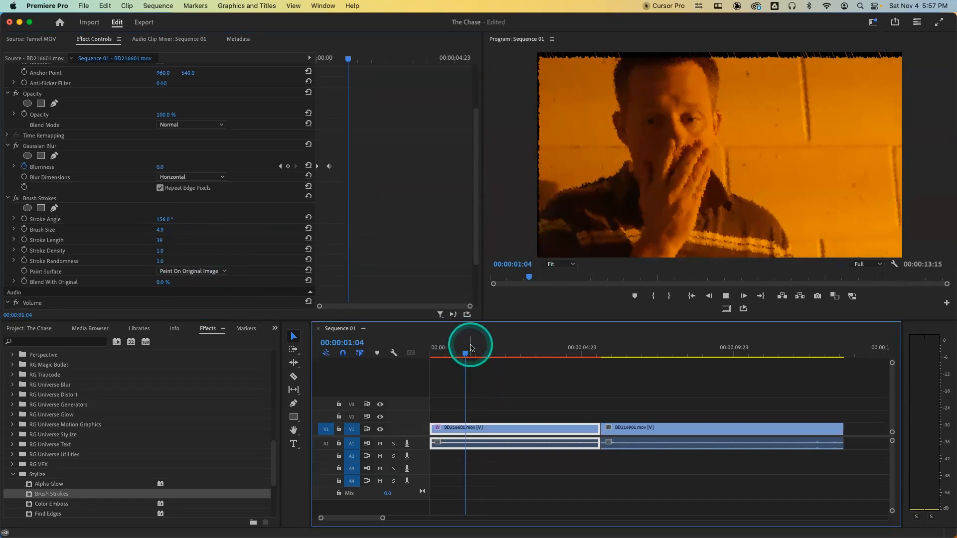
pyautogui.press('space')
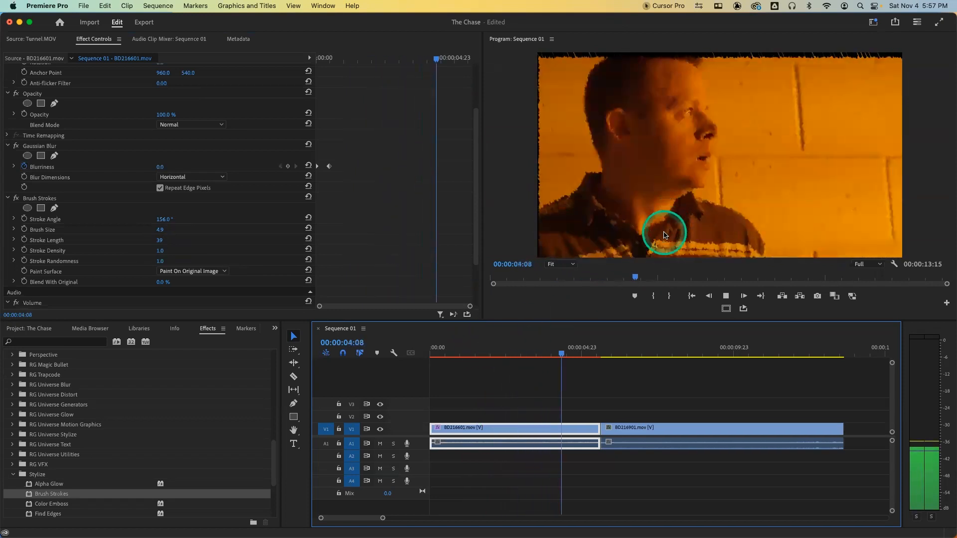
pyautogui.press('space')
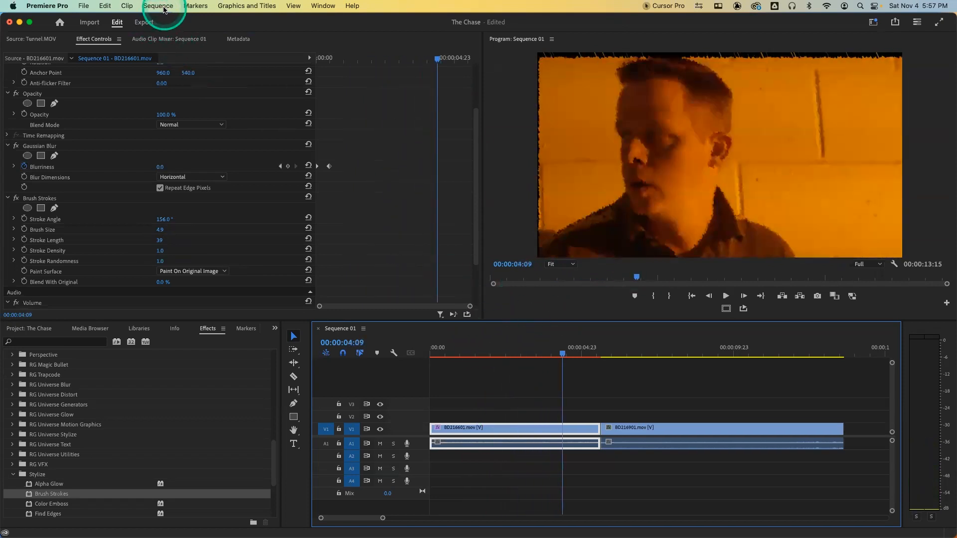
pyautogui.click(167, 6)
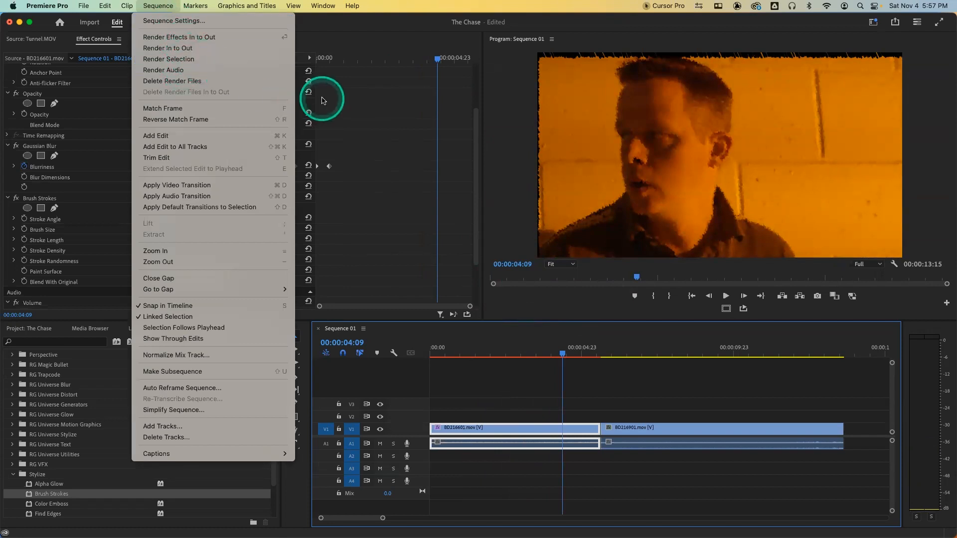
pyautogui.click(432, 119)
# - Return to the sequence start and delete the Brush Strokes effect from the first clip
pyautogui.click(428, 347)
pyautogui.click(36, 199)
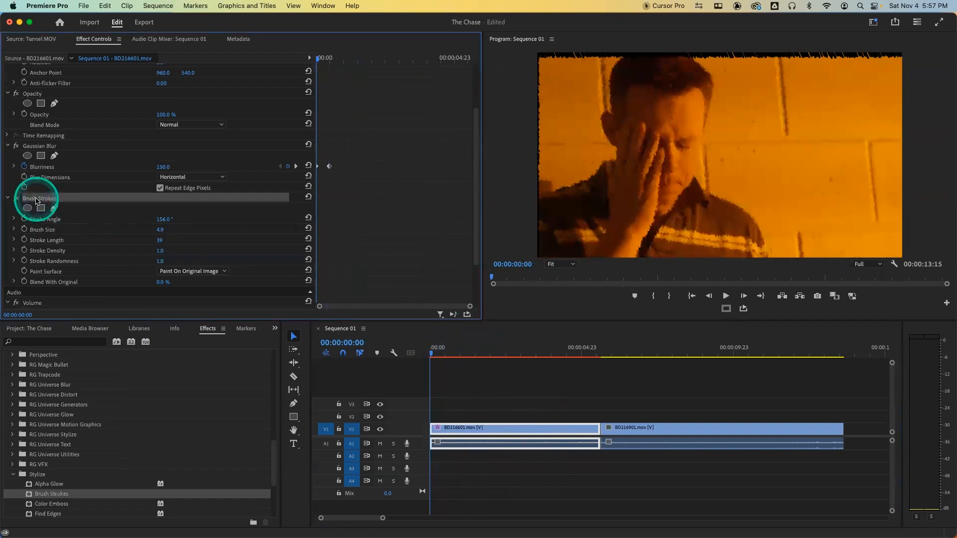
pyautogui.press('Delete')
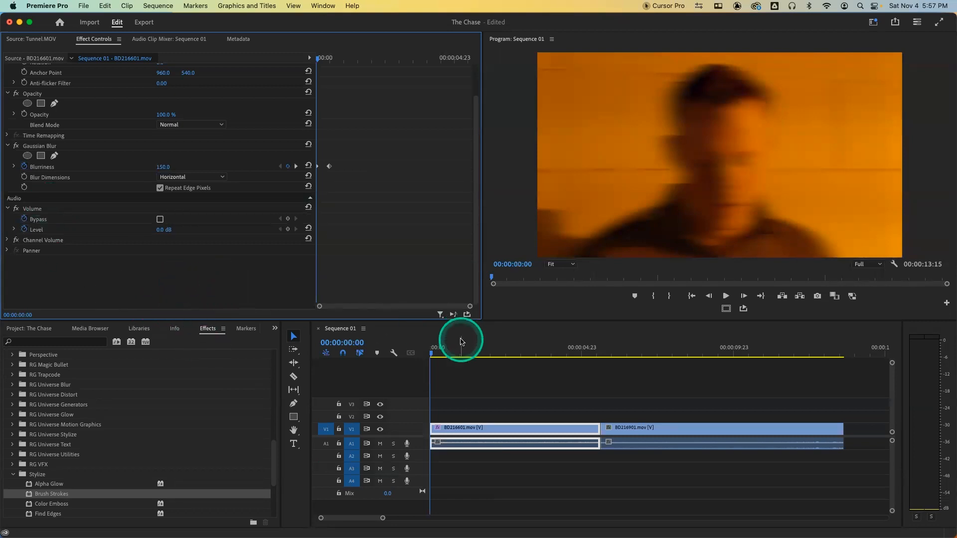
# - Search the effects for "mosaic" and apply Stylize Mosaic to the second clip, with the playhead at 00:00:07:16
pyautogui.moveTo(462, 350); pyautogui.dragTo(665, 352)
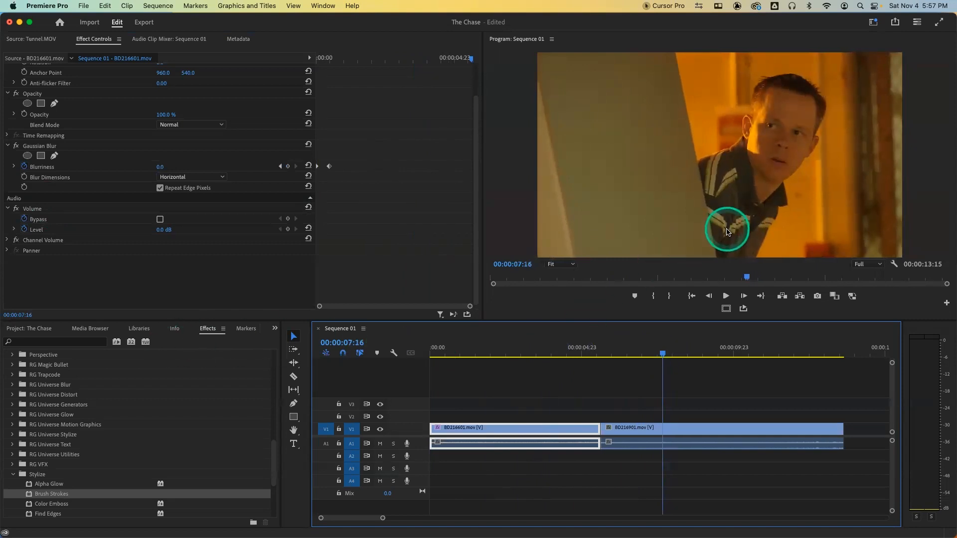
pyautogui.click(56, 344)
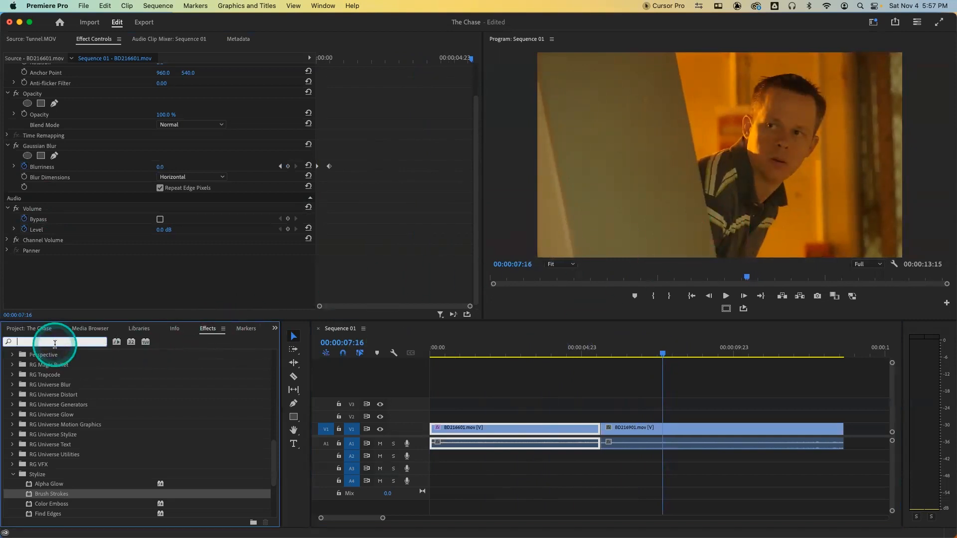
pyautogui.write('mos')
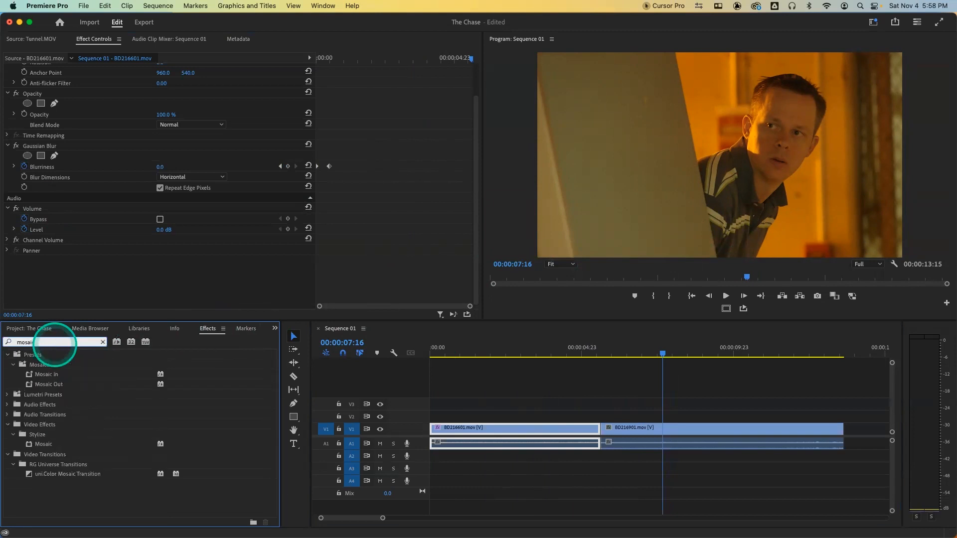
pyautogui.write('aic')
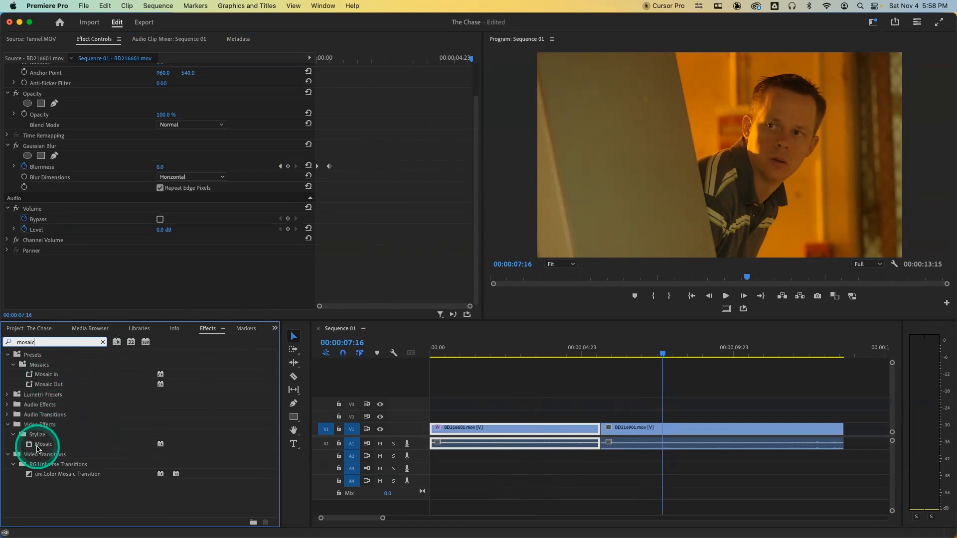
pyautogui.moveTo(44, 445); pyautogui.dragTo(659, 432)
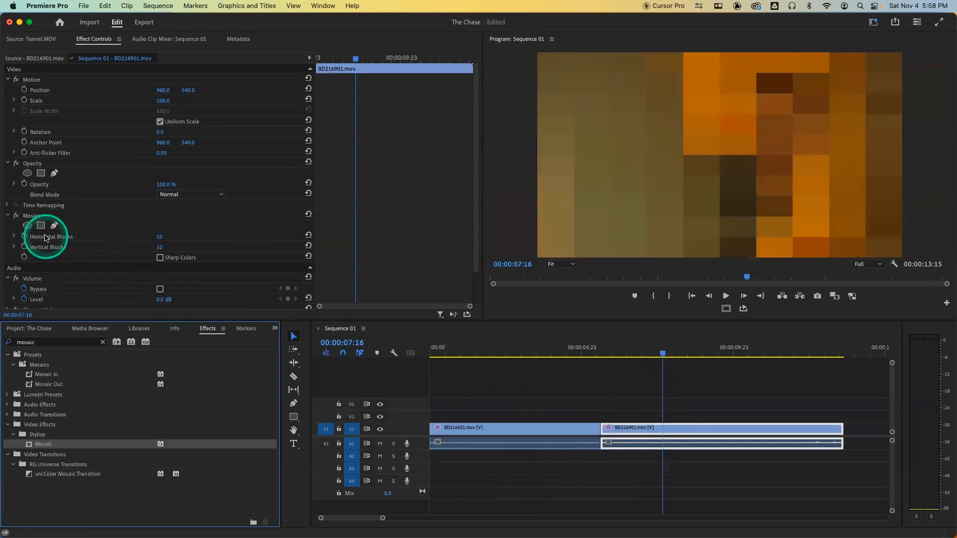
# - Set Mosaic's Horizontal Blocks and Vertical Blocks both to 25
pyautogui.hotkey('ctrl', 'a')
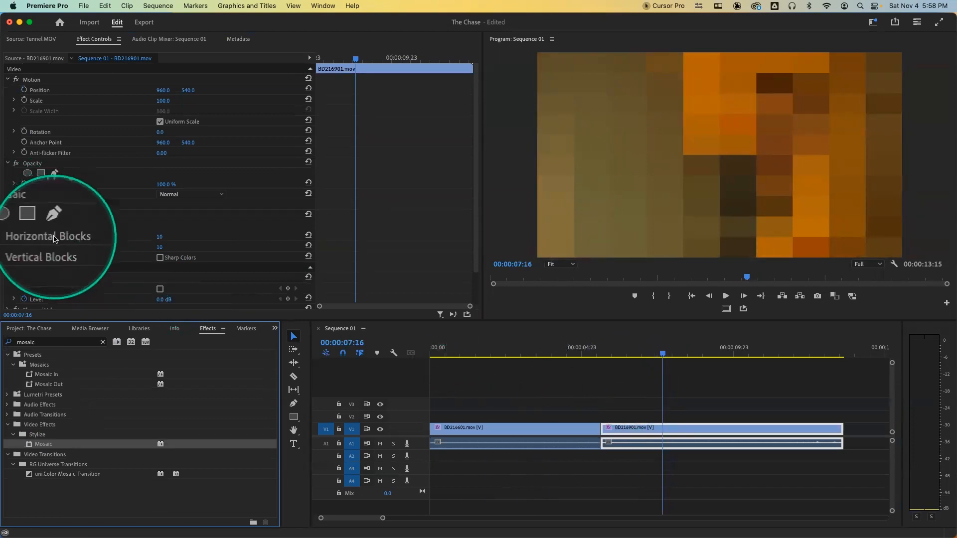
pyautogui.hotkey('ctrl', 'a')
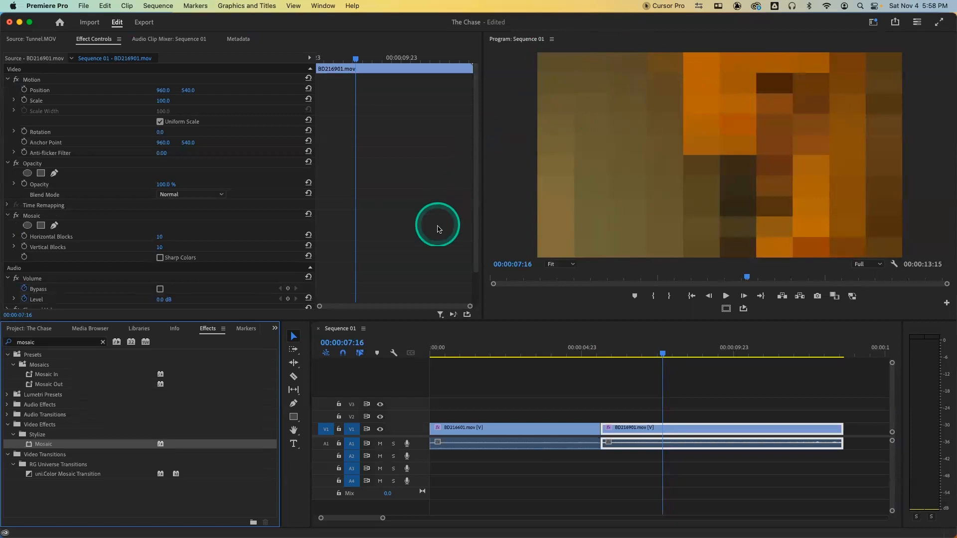
pyautogui.click(159, 236)
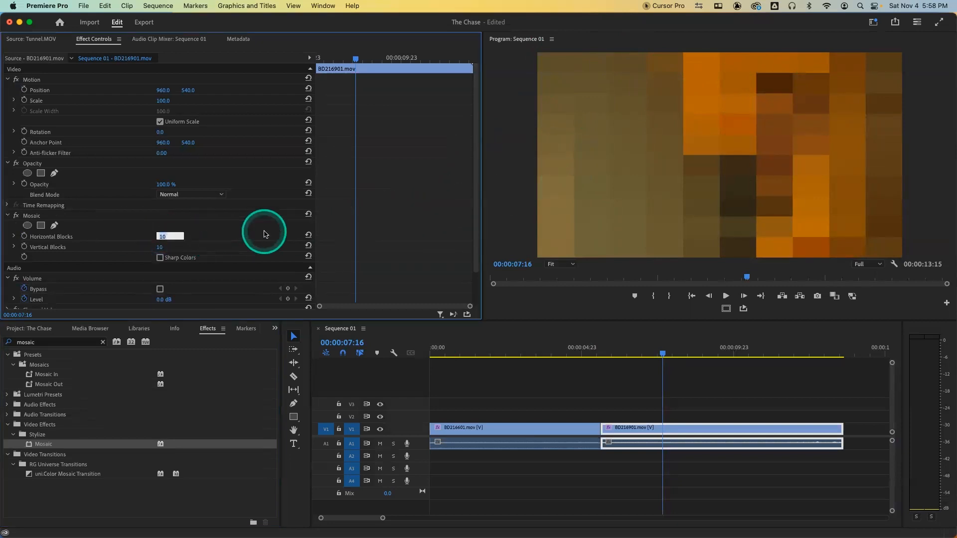
pyautogui.press('Tab')
pyautogui.write('2')
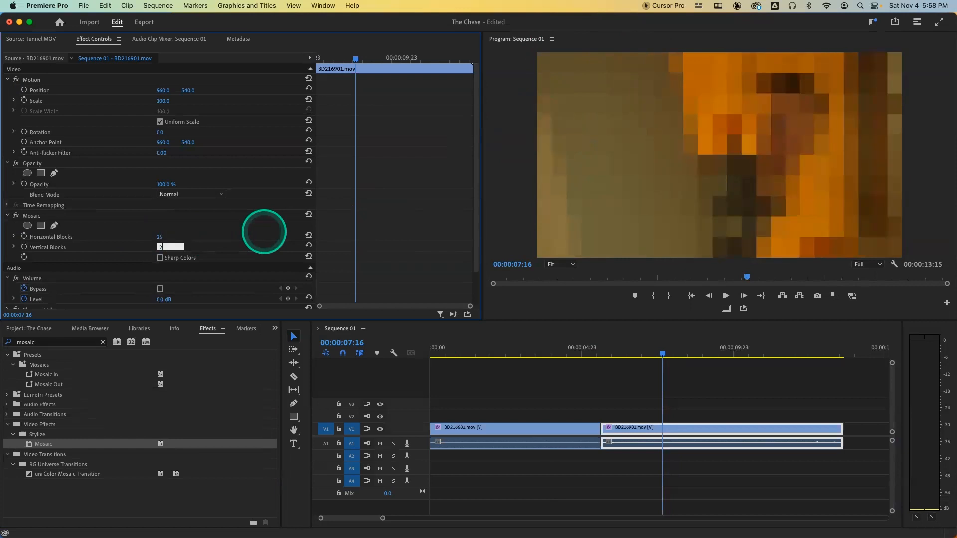
pyautogui.press('Return')
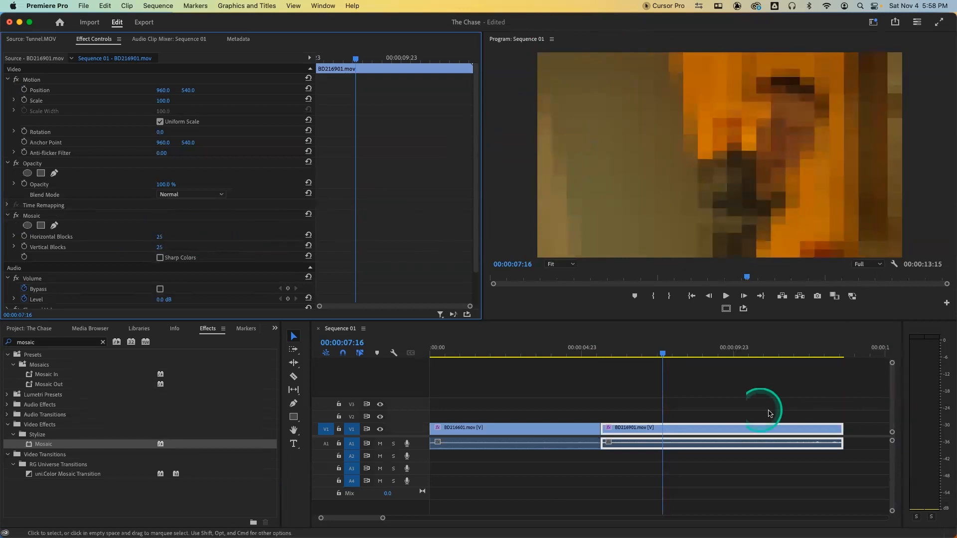
# - Play part of the second clip to review the Mosaic effect, then return the playhead to 00:00:05:22
pyautogui.moveTo(656, 352); pyautogui.dragTo(616, 360)
pyautogui.press('space')
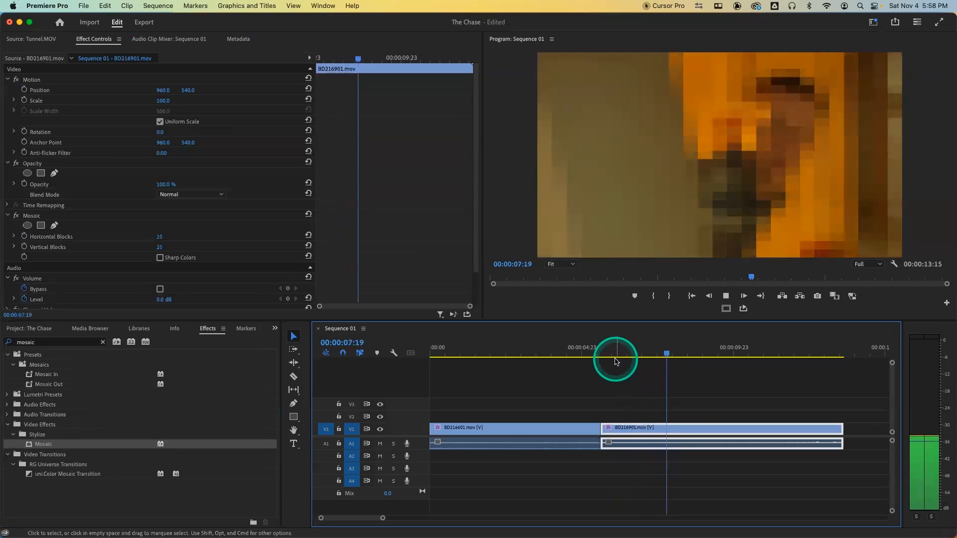
pyautogui.press('space')
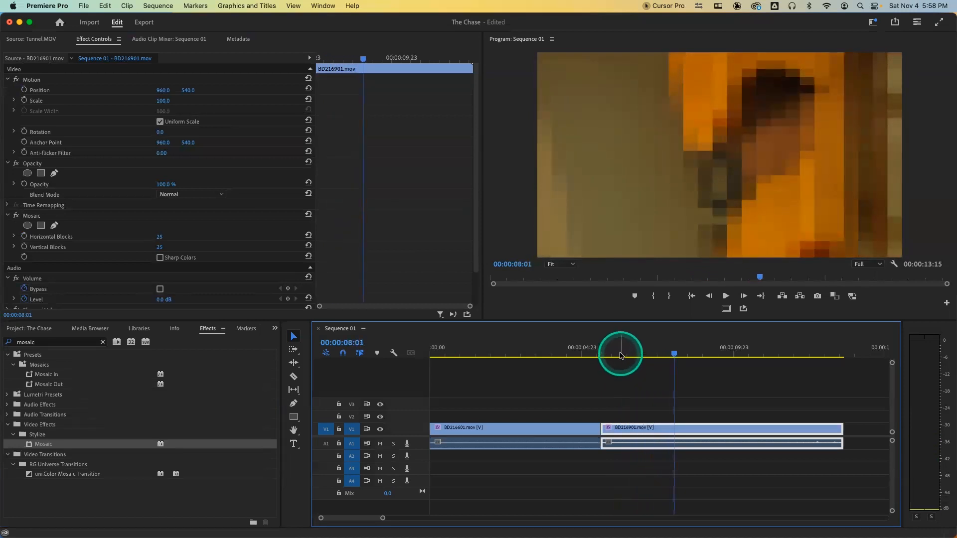
pyautogui.click(610, 353)
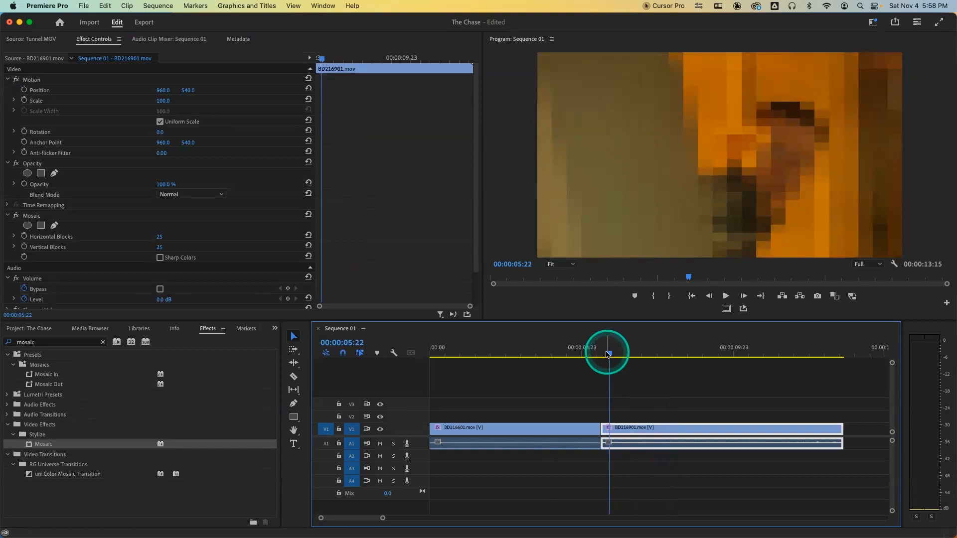
# - At 00:00:06:12, add an elliptical mask to the Mosaic effect and move and enlarge it to cover the man's face
pyautogui.click(628, 351)
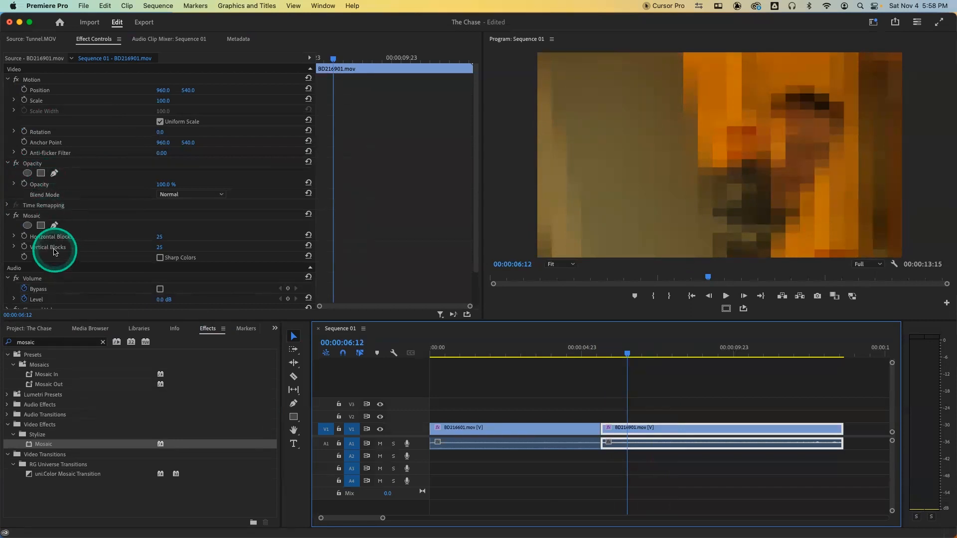
pyautogui.click(27, 227)
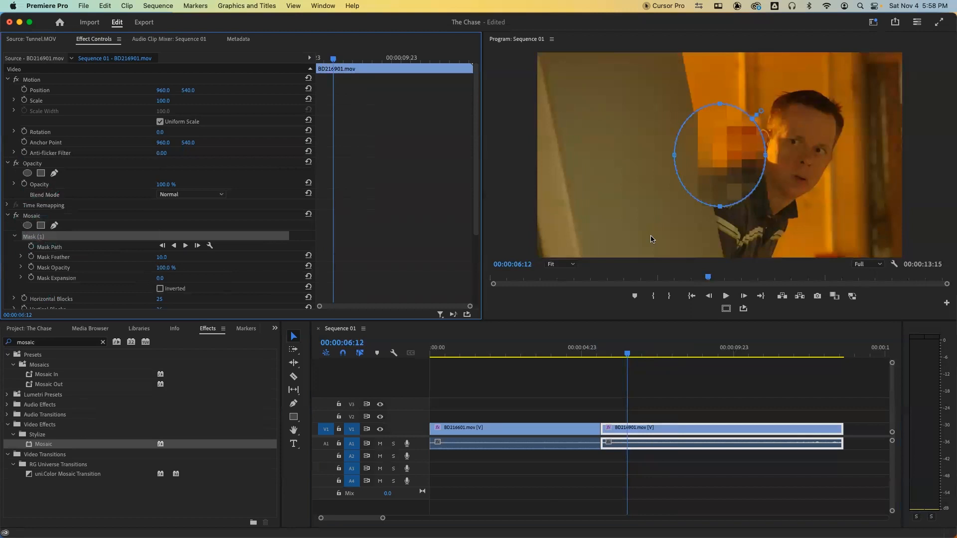
pyautogui.moveTo(717, 175); pyautogui.dragTo(795, 161)
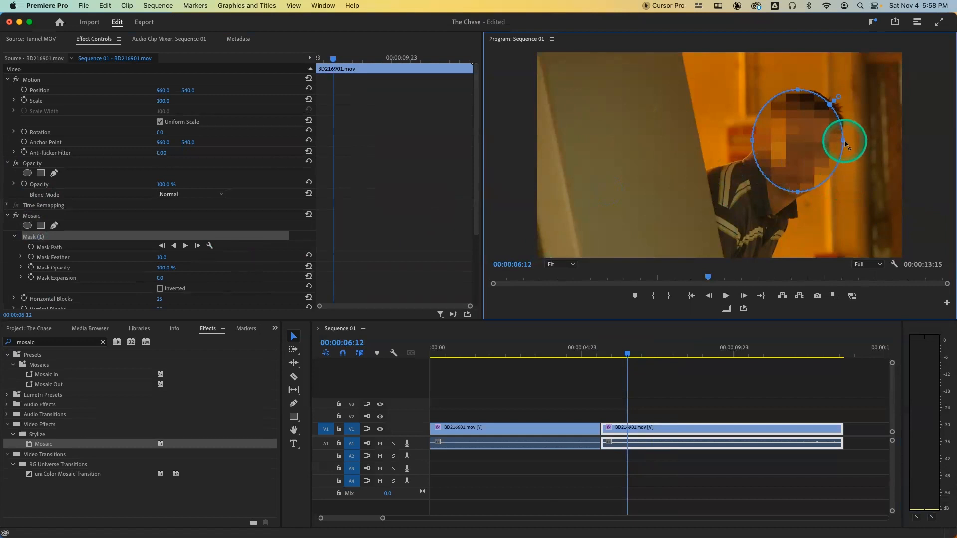
pyautogui.moveTo(845, 143); pyautogui.dragTo(852, 141)
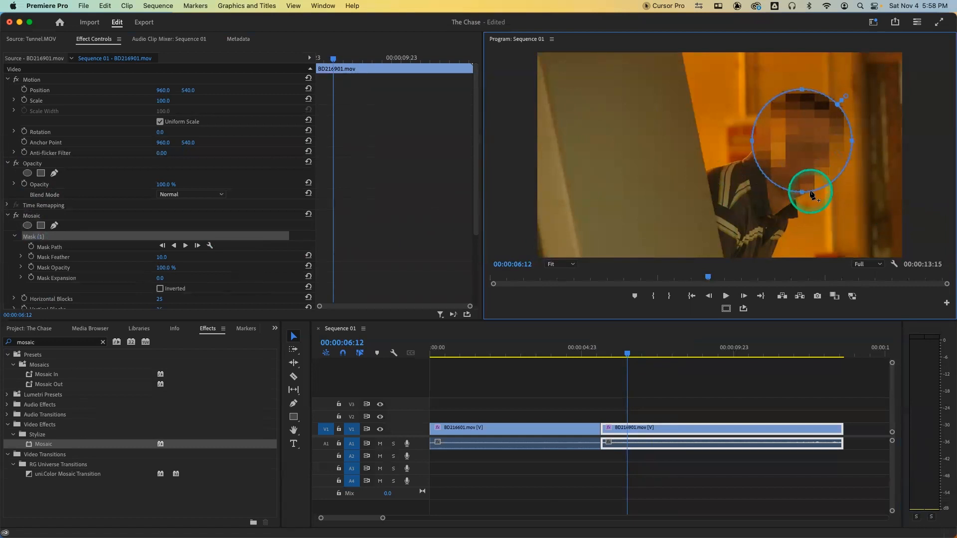
pyautogui.moveTo(803, 192); pyautogui.dragTo(803, 199)
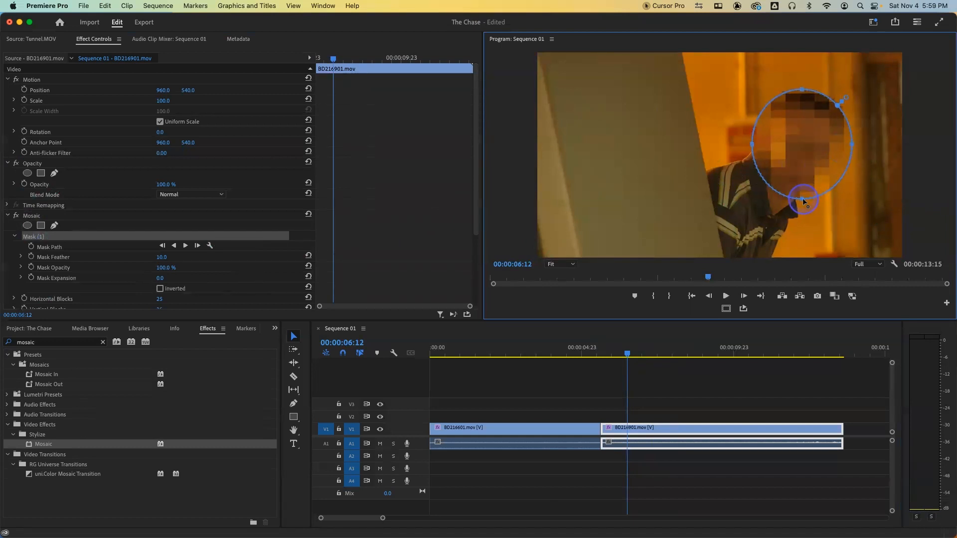
# - Set the Mosaic mask's feather to 25 and check the blurred face with the mask outline hidden, reselecting the mask after the check
pyautogui.click(162, 257)
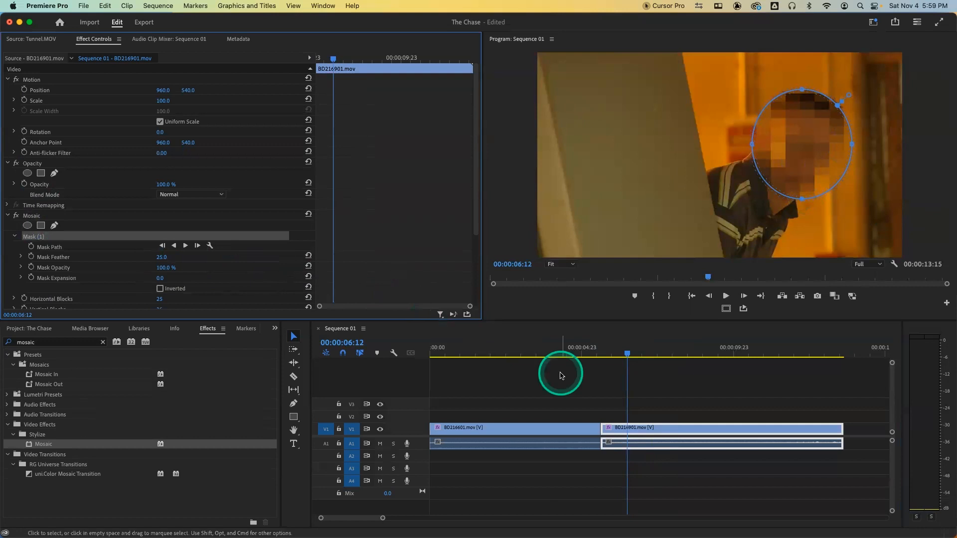
pyautogui.click(608, 382)
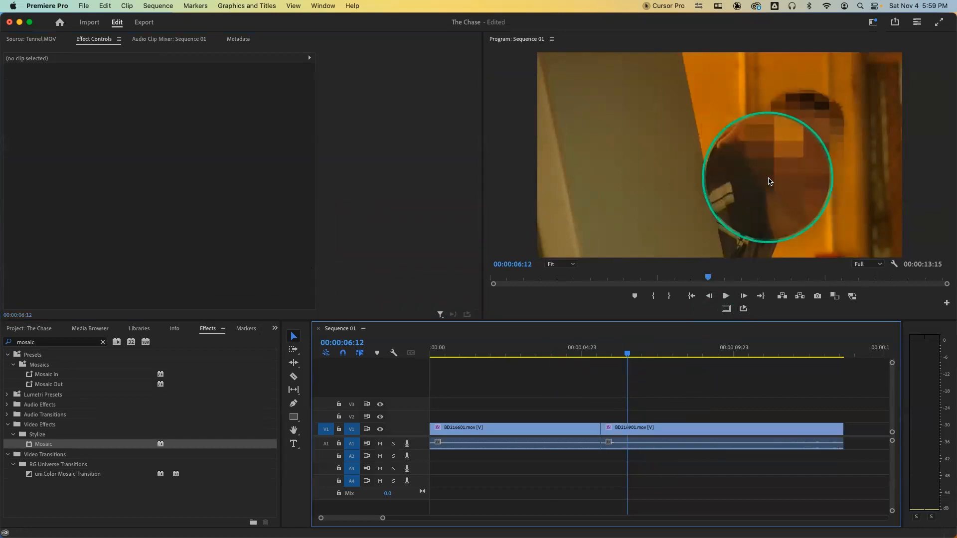
pyautogui.click(799, 164)
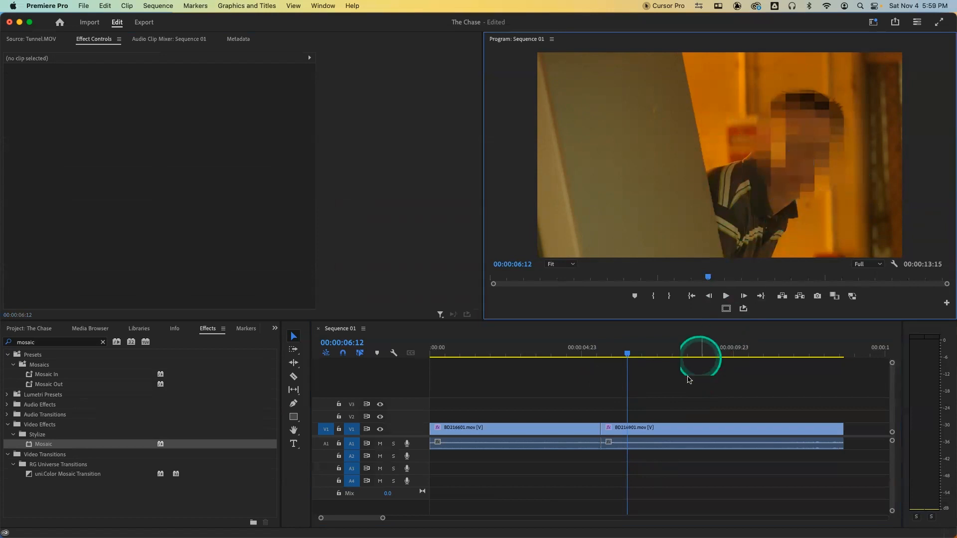
pyautogui.click(656, 428)
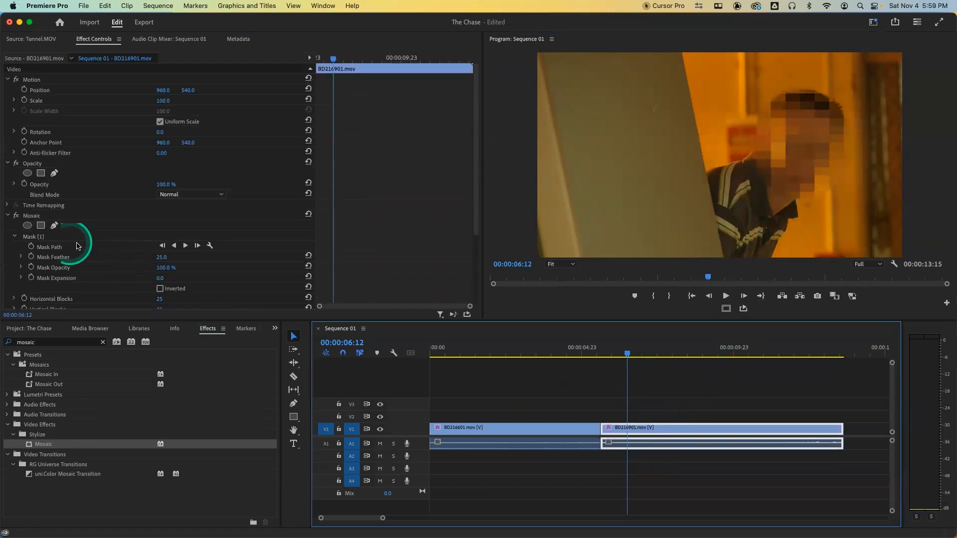
pyautogui.click(28, 238)
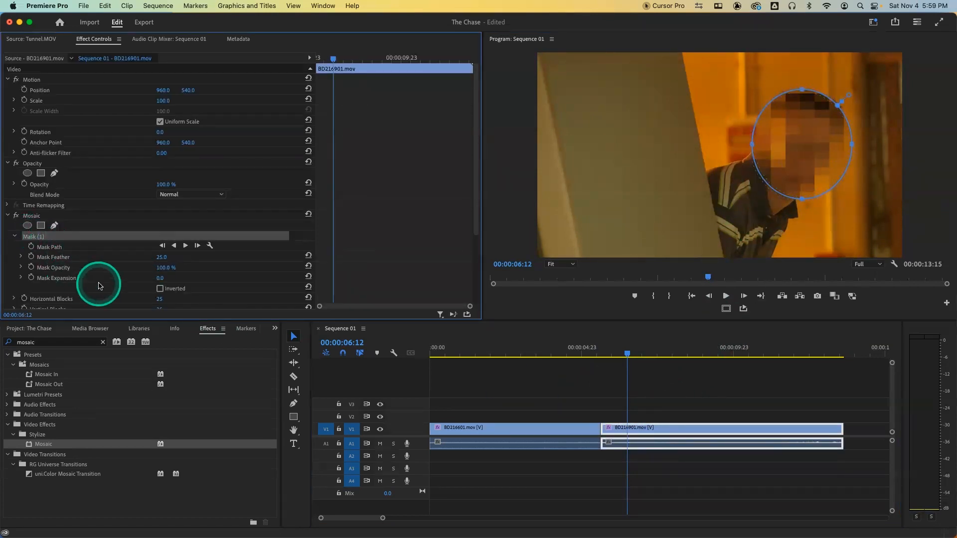
# - Try a negative Mask Expansion and the Inverted option on the Mosaic mask, restoring each to its default
pyautogui.moveTo(165, 267)
pyautogui.mouseDown()
pyautogui.moveTo(115, 268)
pyautogui.moveTo(165, 268)
pyautogui.mouseUp()
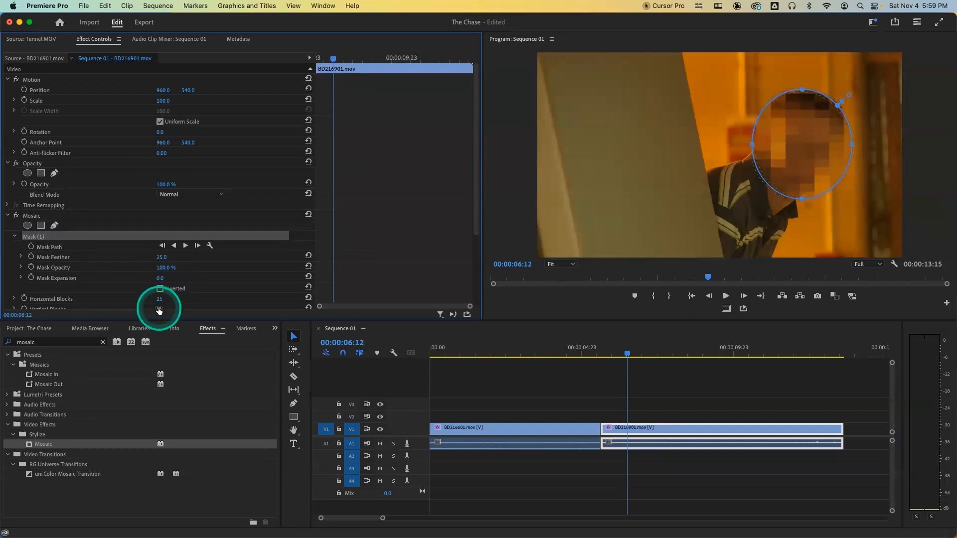
pyautogui.moveTo(160, 277); pyautogui.dragTo(162, 278)
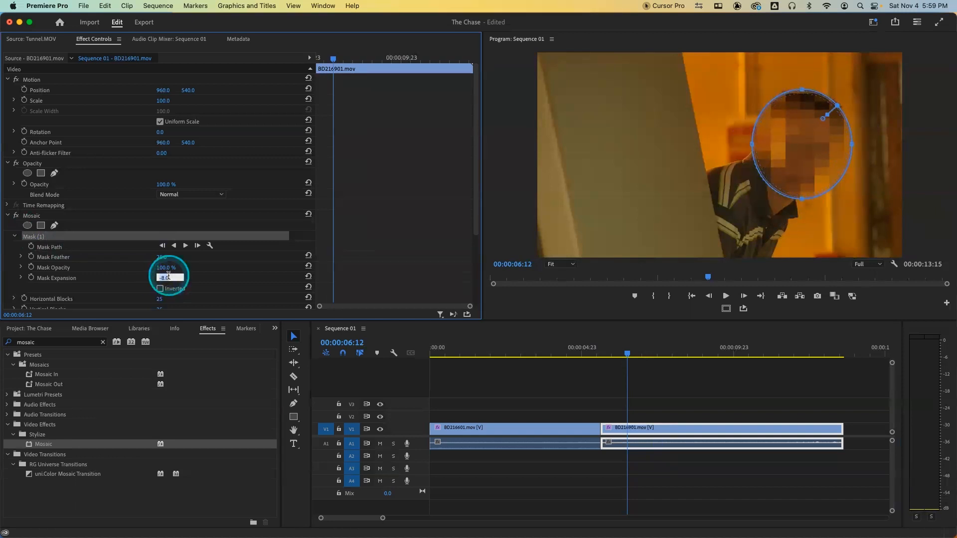
pyautogui.click(308, 277)
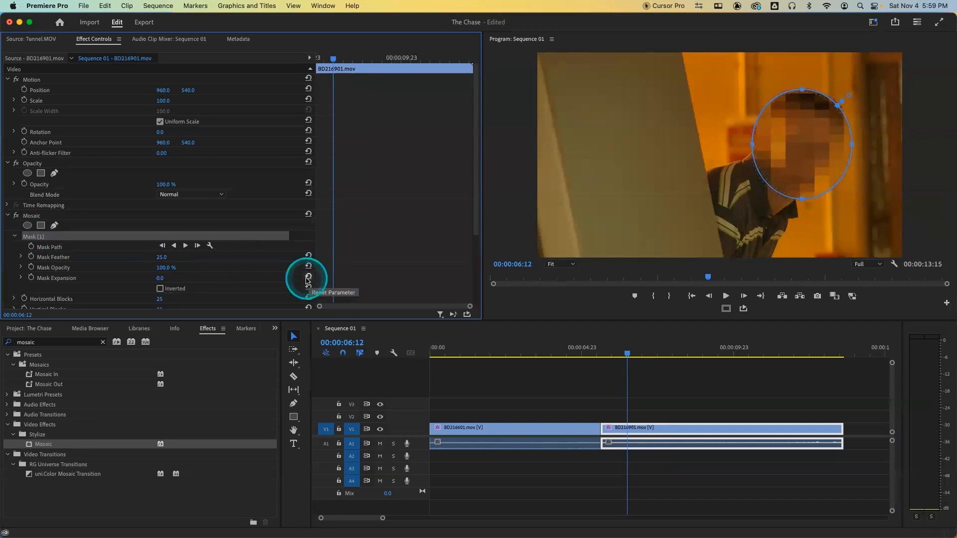
pyautogui.click(160, 290)
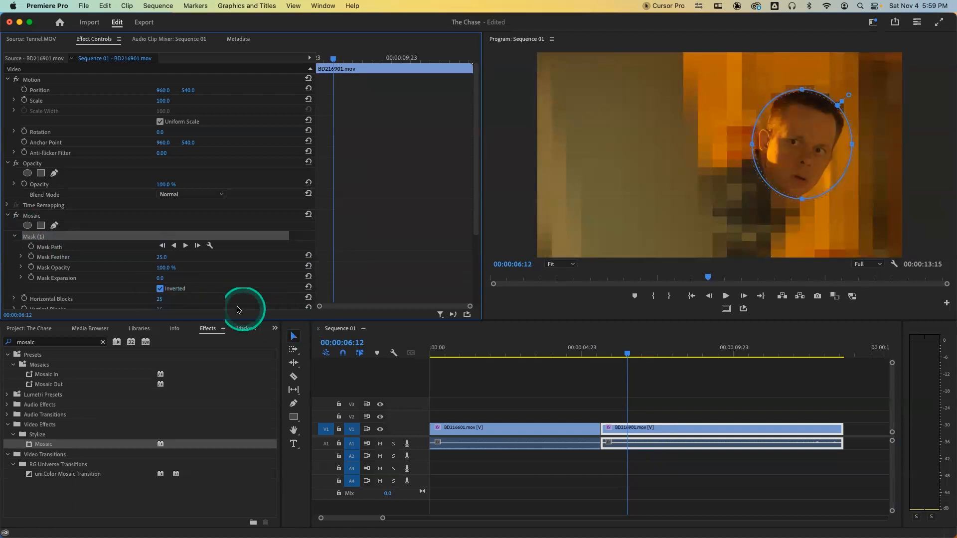
pyautogui.click(160, 289)
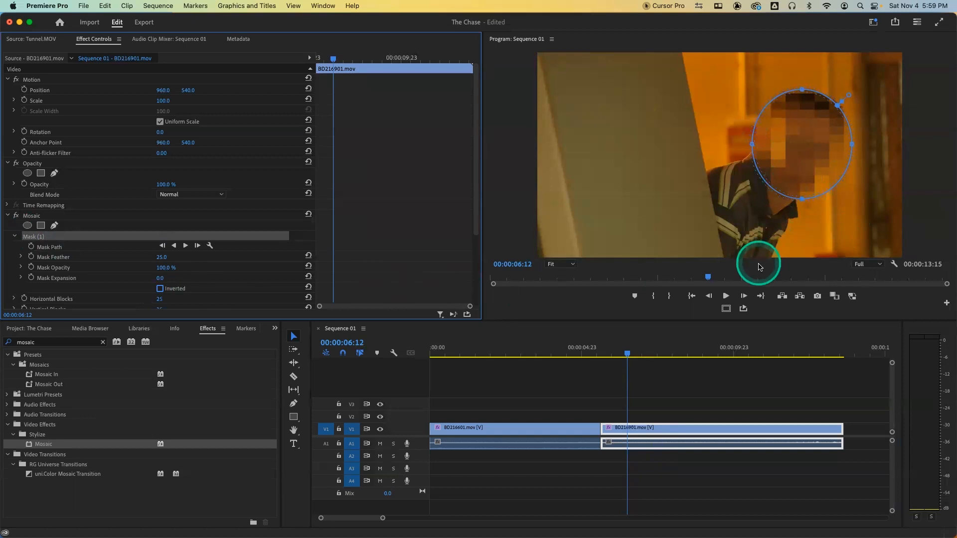
# - At the second clip's start, 00:00:05:15, move the mask over the man's face and turn on Mask Path keyframing
pyautogui.click(629, 354)
pyautogui.moveTo(629, 355); pyautogui.dragTo(605, 354)
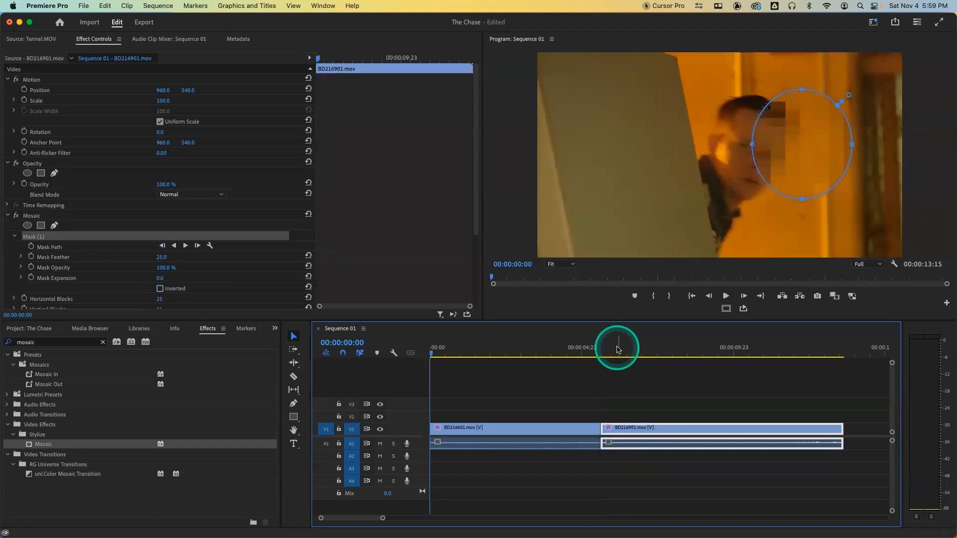
pyautogui.press('Home')
pyautogui.click(615, 352)
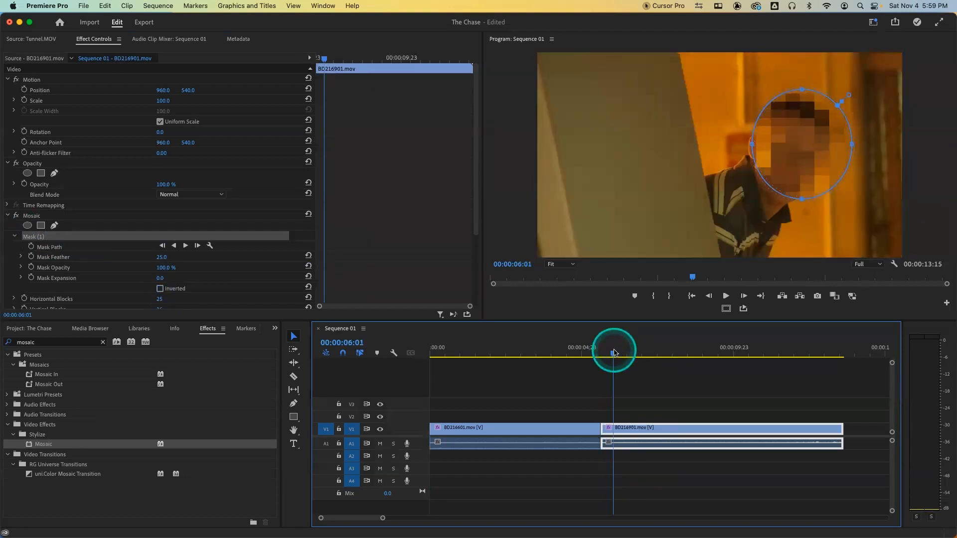
pyautogui.moveTo(801, 173); pyautogui.dragTo(729, 163)
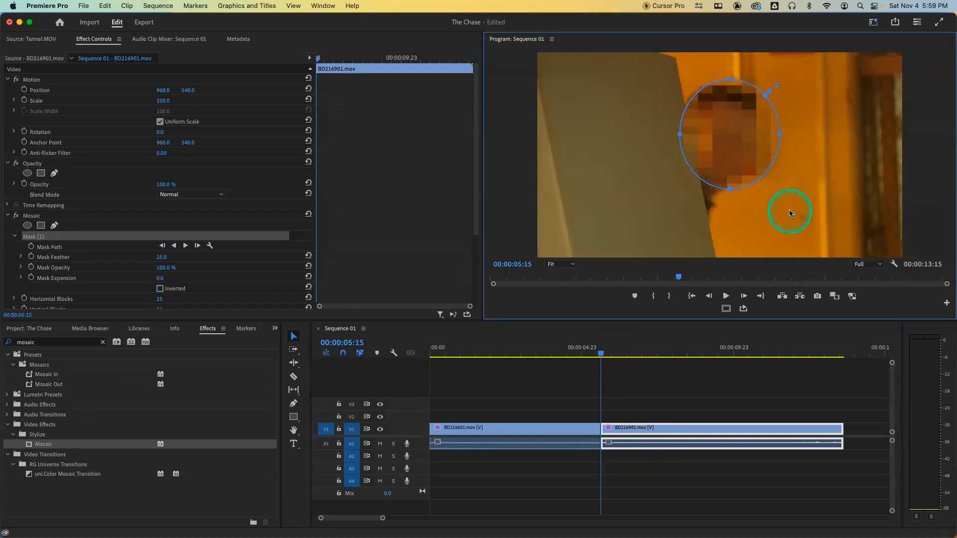
pyautogui.click(31, 246)
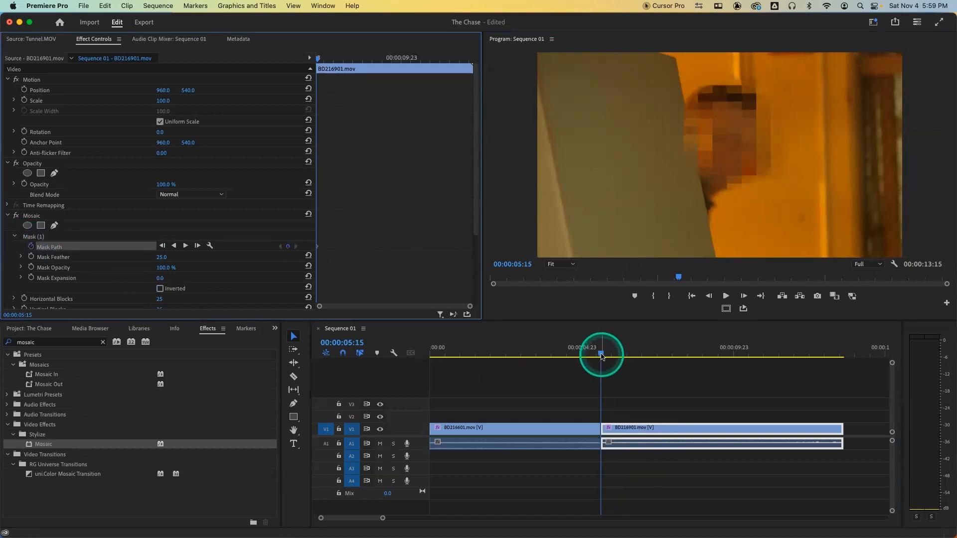
# - Advance one second to 00:00:06:15 and move the Mosaic mask back over the man's face to keyframe its path
pyautogui.click(617, 246)
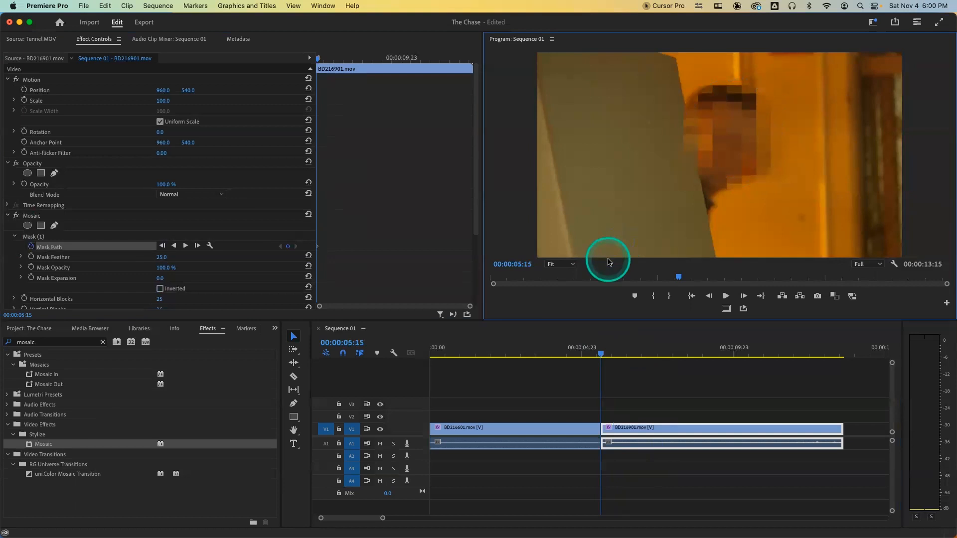
pyautogui.write('+100')
pyautogui.press('Return')
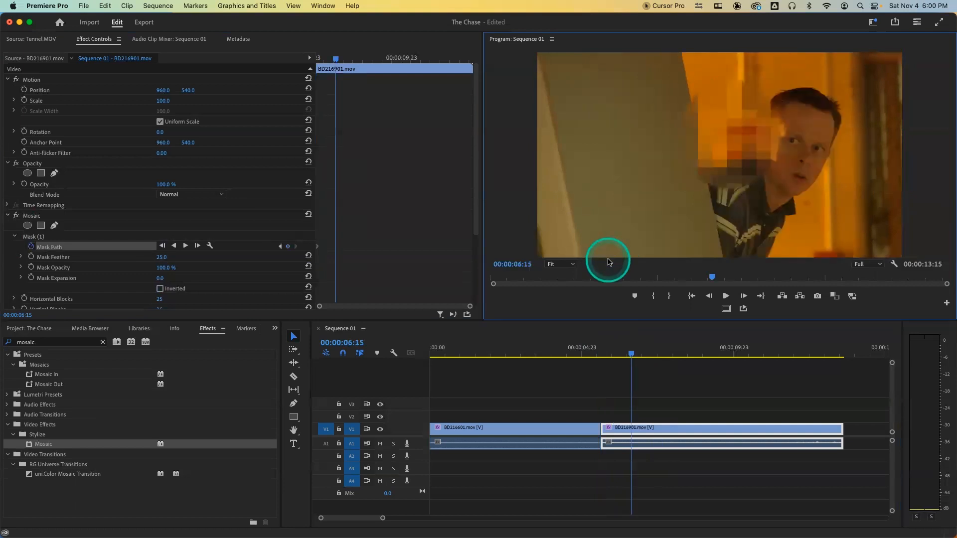
pyautogui.click(57, 248)
pyautogui.click(33, 236)
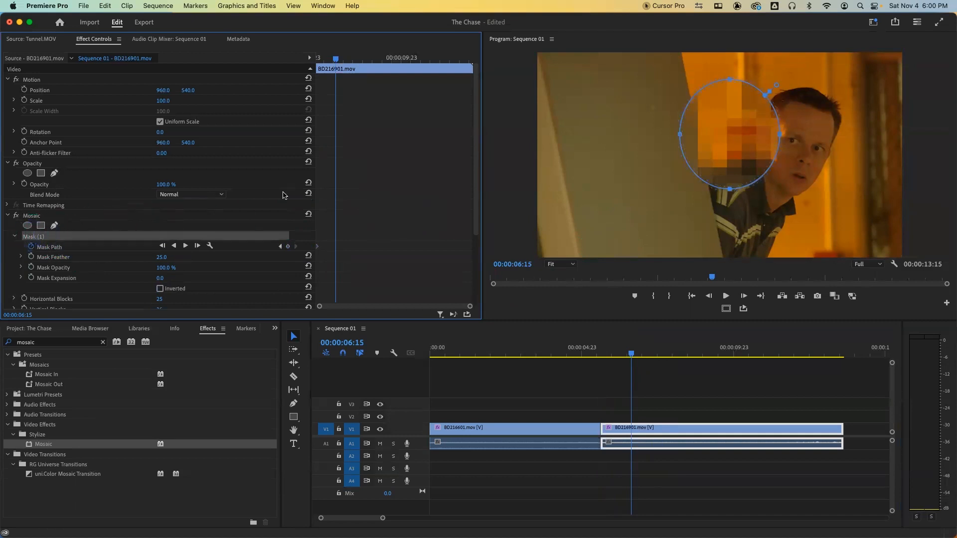
pyautogui.moveTo(741, 143); pyautogui.dragTo(813, 149)
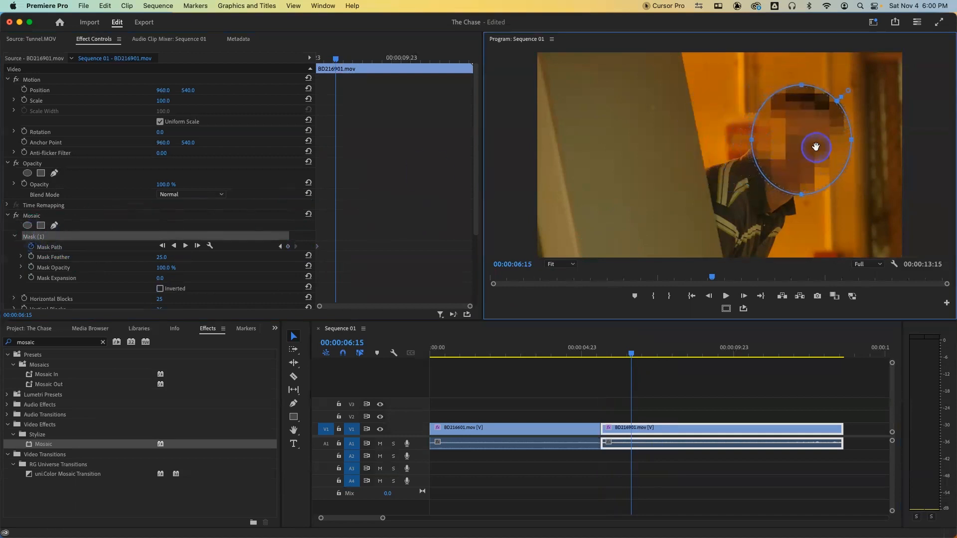
# - Add Mask Path keyframes at 00:00:06:02 and 00:00:07:00 by repositioning the mask over the face
pyautogui.moveTo(631, 352)
pyautogui.mouseDown()
pyautogui.moveTo(605, 352)
pyautogui.moveTo(616, 354)
pyautogui.mouseUp()
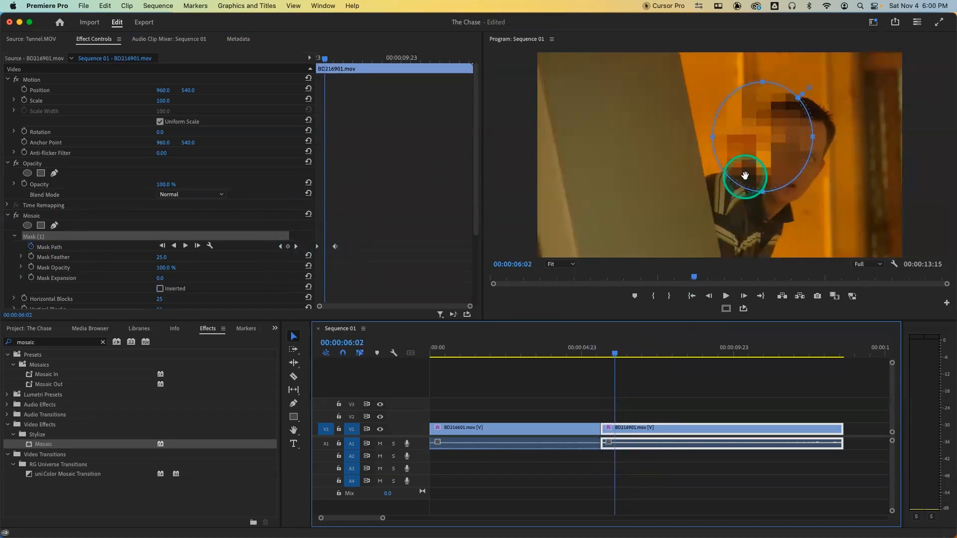
pyautogui.moveTo(763, 160); pyautogui.dragTo(789, 173)
pyautogui.moveTo(616, 352); pyautogui.dragTo(644, 358)
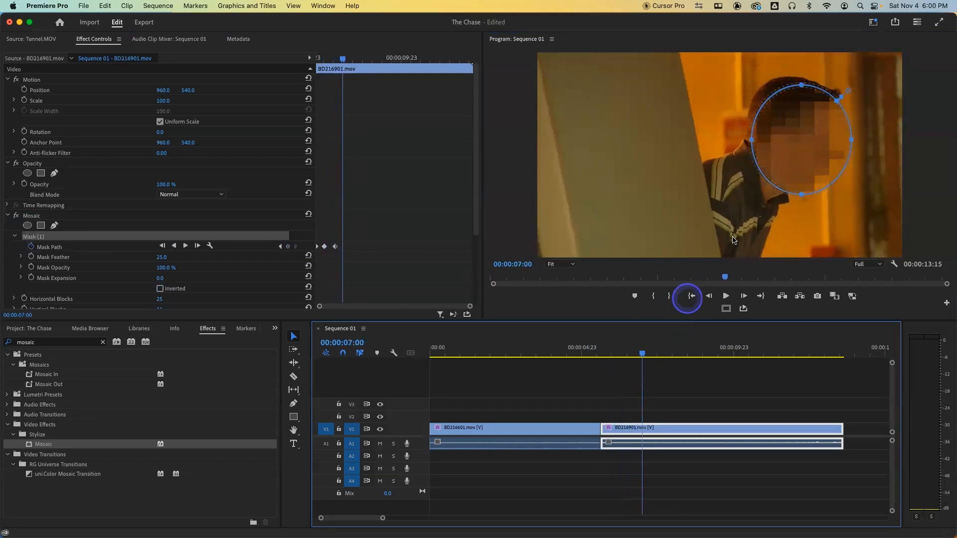
pyautogui.moveTo(785, 160); pyautogui.dragTo(775, 154)
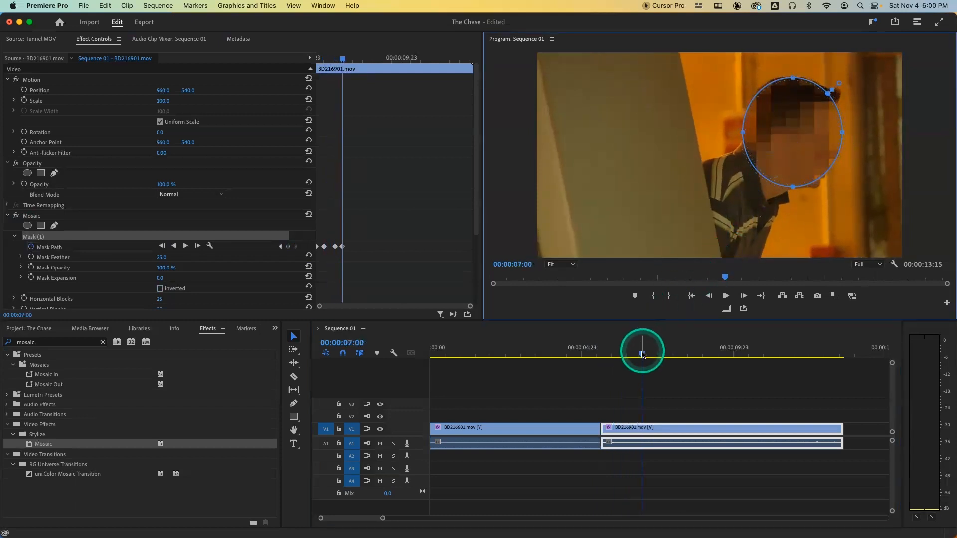
# - Continue keyframing the mask after 00:00:07:00 to follow the face, moving it past the wall's edge at 00:00:08:13
pyautogui.moveTo(642, 354); pyautogui.dragTo(654, 355)
pyautogui.moveTo(667, 353); pyautogui.dragTo(677, 356)
pyautogui.moveTo(810, 134); pyautogui.dragTo(789, 126)
pyautogui.moveTo(676, 354); pyautogui.dragTo(691, 355)
pyautogui.moveTo(773, 126); pyautogui.dragTo(693, 124)
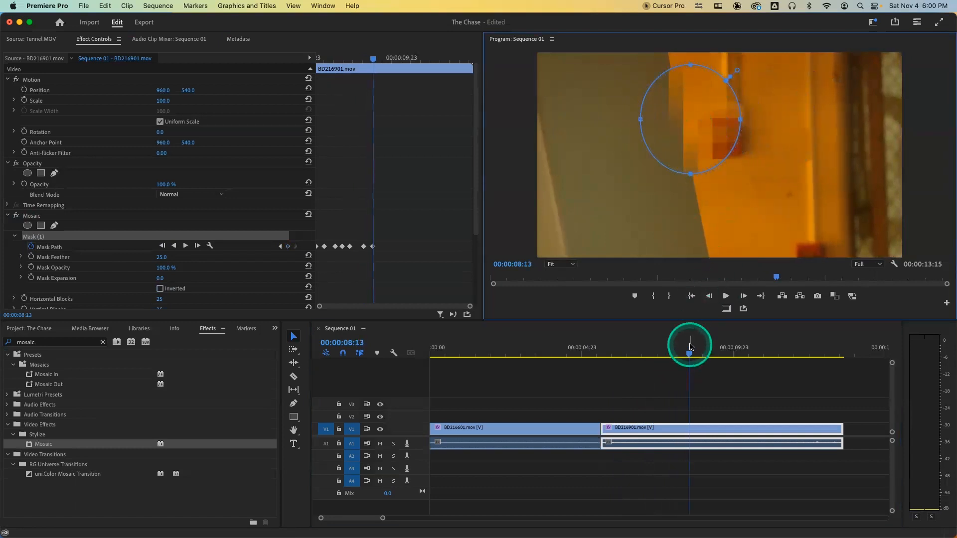
# - Play the sequence from 00:00:05:15 and again from 00:00:04:21 to review how the Mosaic mask follows the face
pyautogui.moveTo(375, 56); pyautogui.dragTo(294, 60)
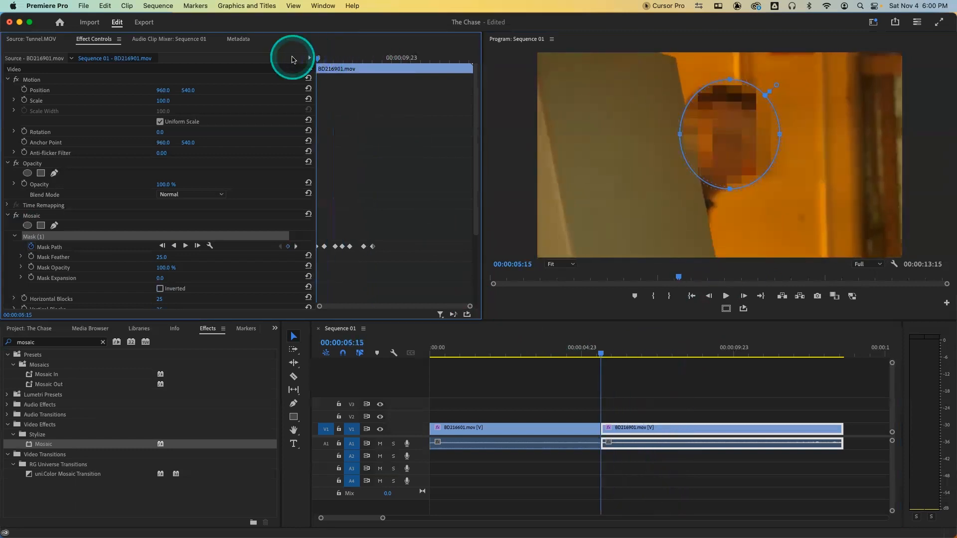
pyautogui.press('space')
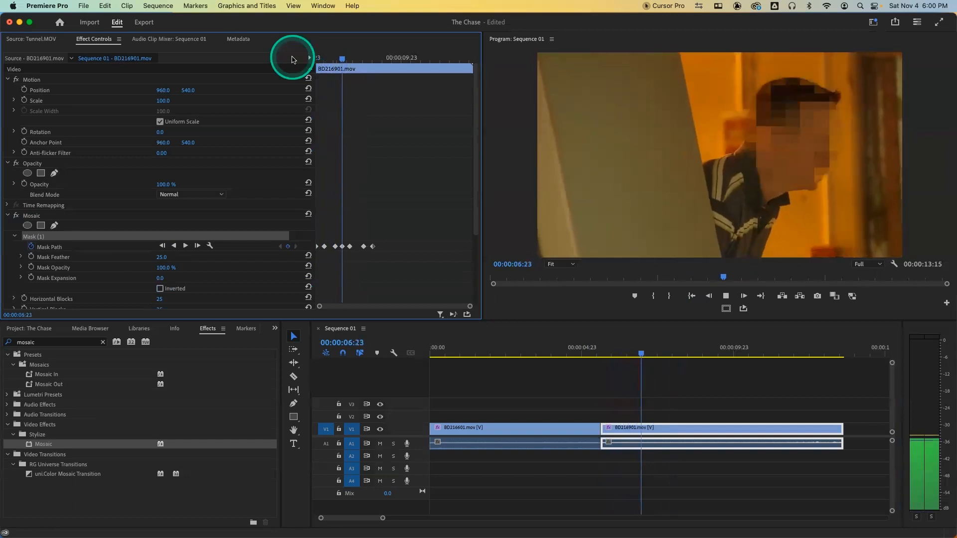
pyautogui.press('space')
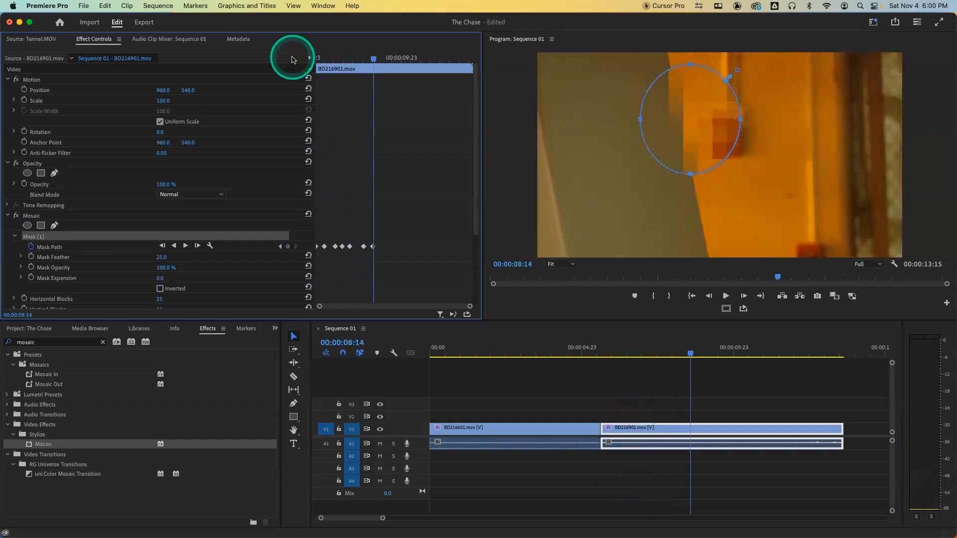
pyautogui.moveTo(637, 353); pyautogui.dragTo(578, 353)
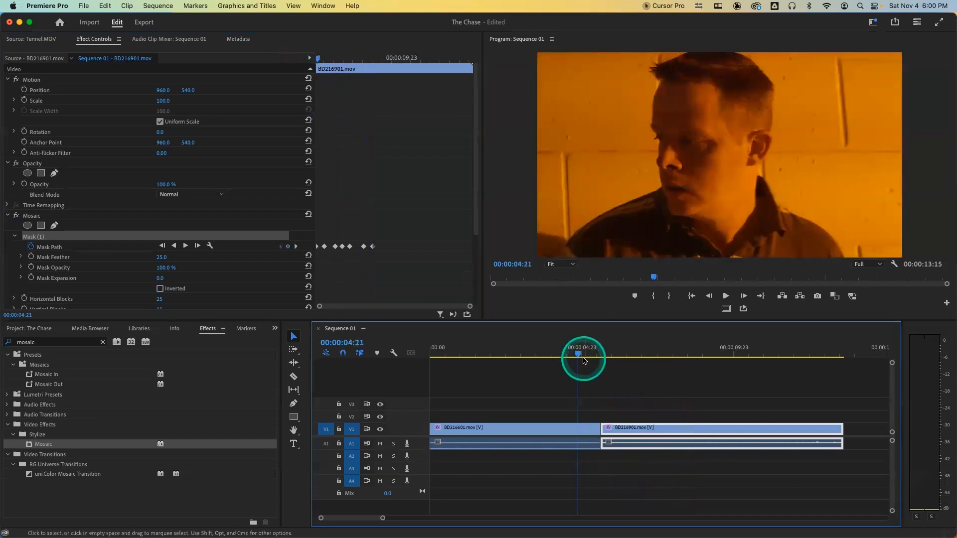
pyautogui.press('space')
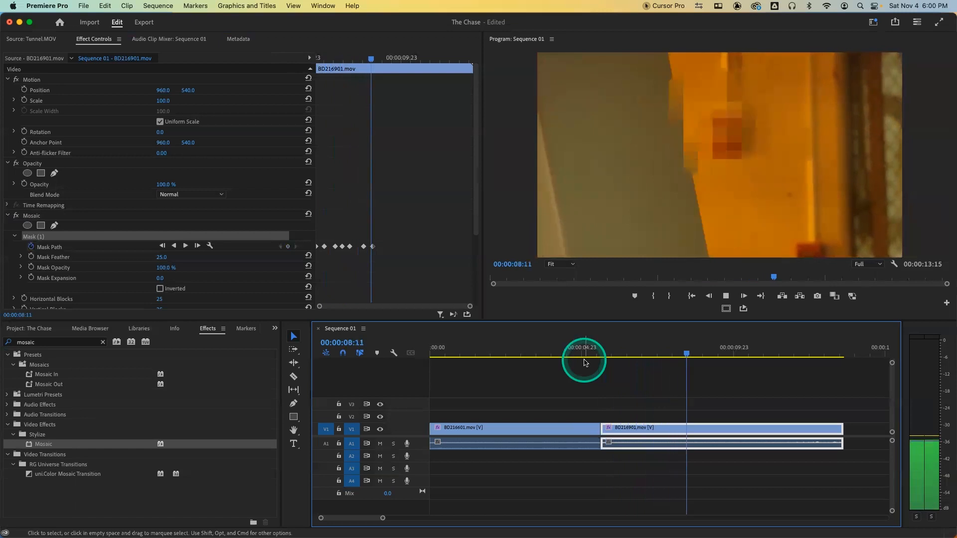
# - Replay the sequence from 00:00:05:05 and nudge the Mosaic mask over the face at about 00:00:07:00
pyautogui.moveTo(602, 353); pyautogui.dragTo(589, 353)
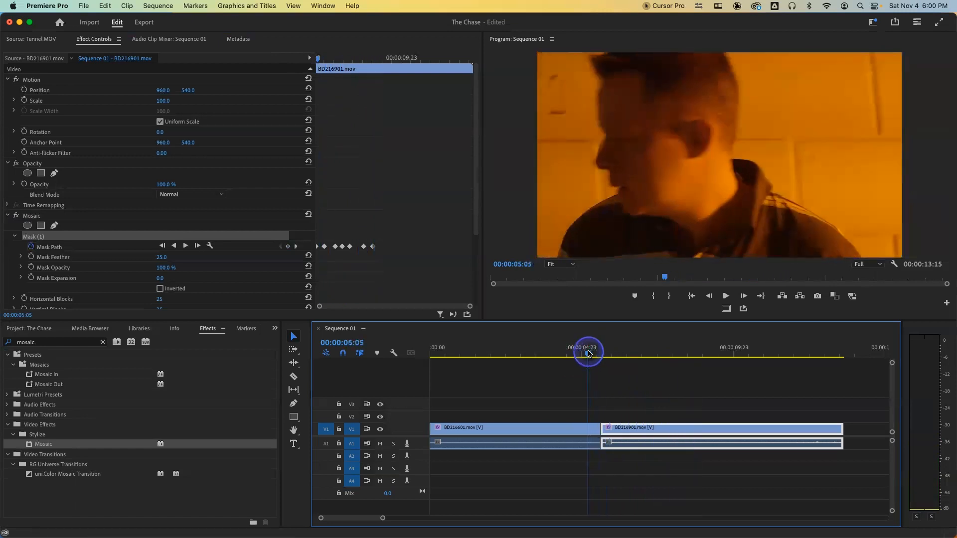
pyautogui.press('space')
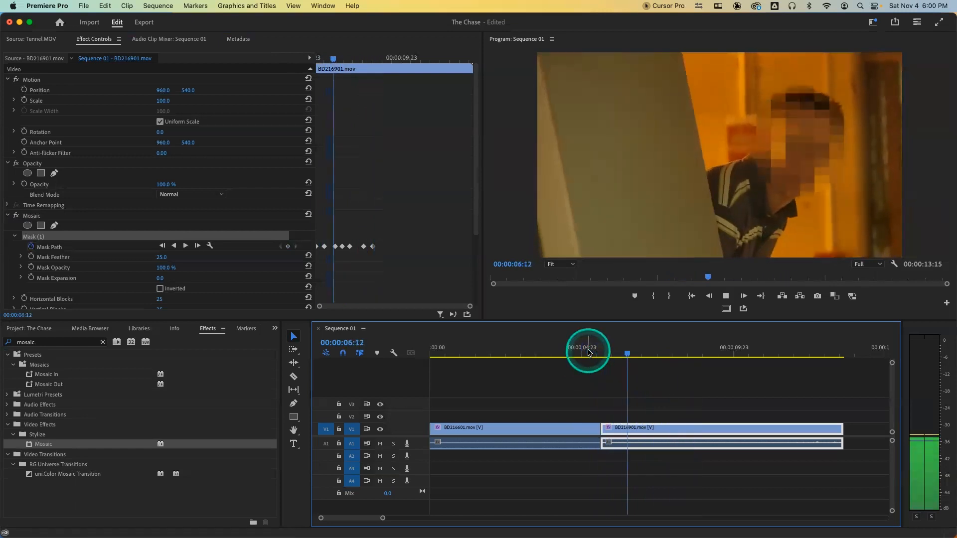
pyautogui.moveTo(588, 353); pyautogui.dragTo(642, 352)
pyautogui.moveTo(804, 170); pyautogui.dragTo(808, 173)
# - Keyframe the Mosaic's Mask Expansion at 0 at 00:00:08:11 and at -374 at 00:00:08:23
pyautogui.moveTo(642, 351); pyautogui.dragTo(688, 353)
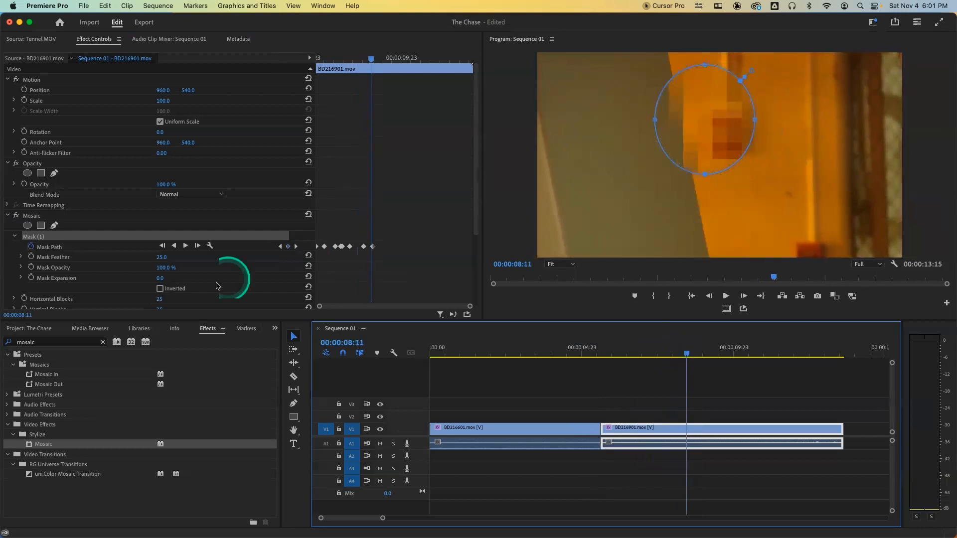
pyautogui.click(31, 277)
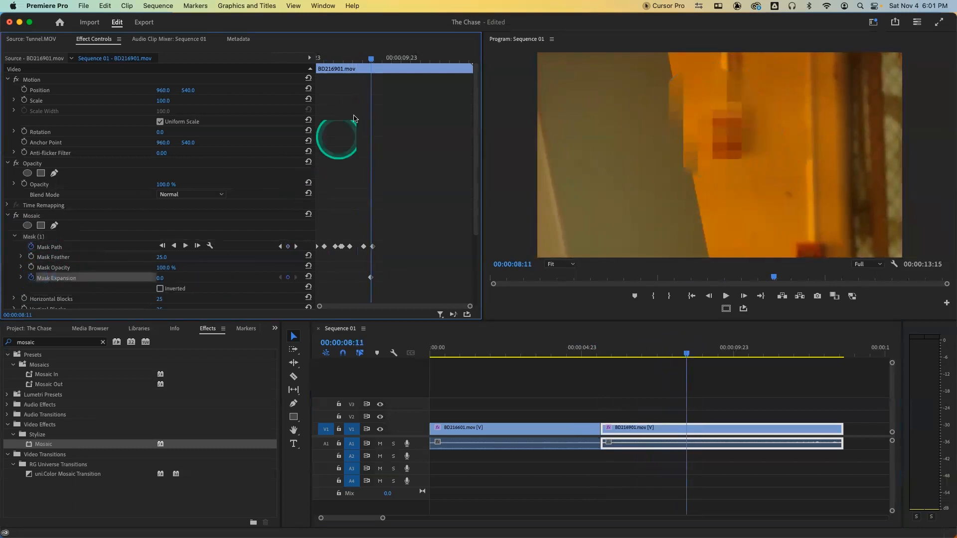
pyautogui.moveTo(371, 59); pyautogui.dragTo(381, 59)
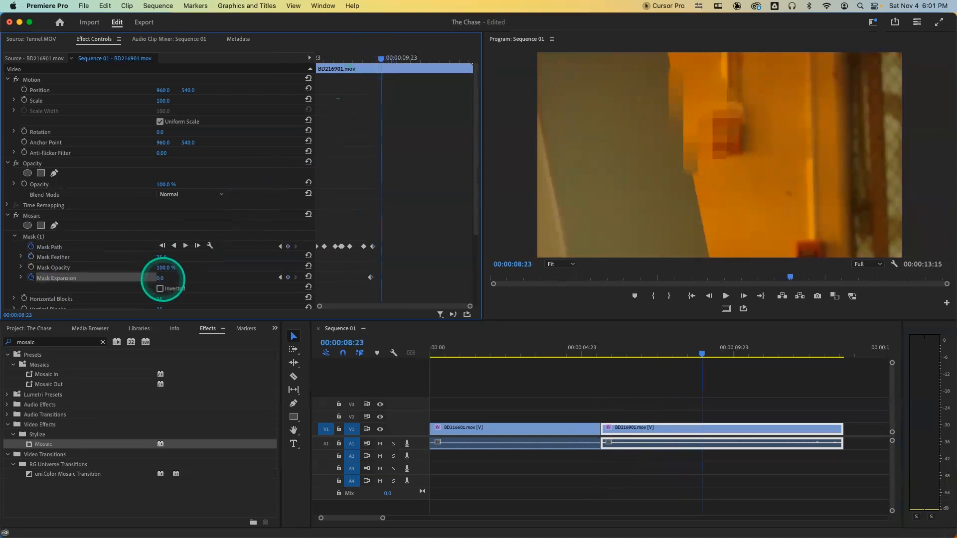
# - Play the sequence twice from just before the second clip to review the mask shrinking away behind the wall
pyautogui.moveTo(688, 343); pyautogui.dragTo(598, 346)
pyautogui.press('space')
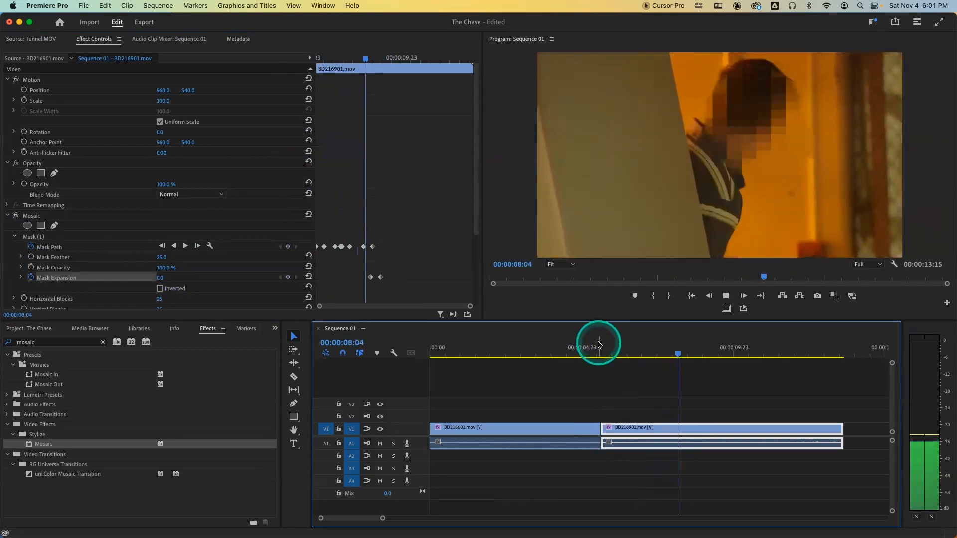
pyautogui.press('space')
pyautogui.moveTo(613, 347); pyautogui.dragTo(585, 349)
pyautogui.press('space')
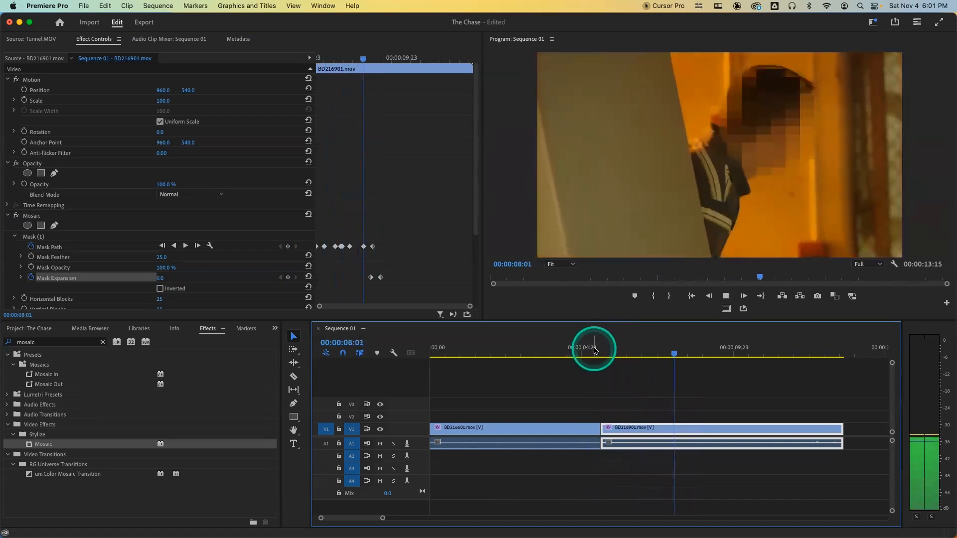
# - Set the Mosaic's Horizontal Blocks to 15 at 00:00:06:04 and play the clip to review the coarser blocks
pyautogui.click(617, 349)
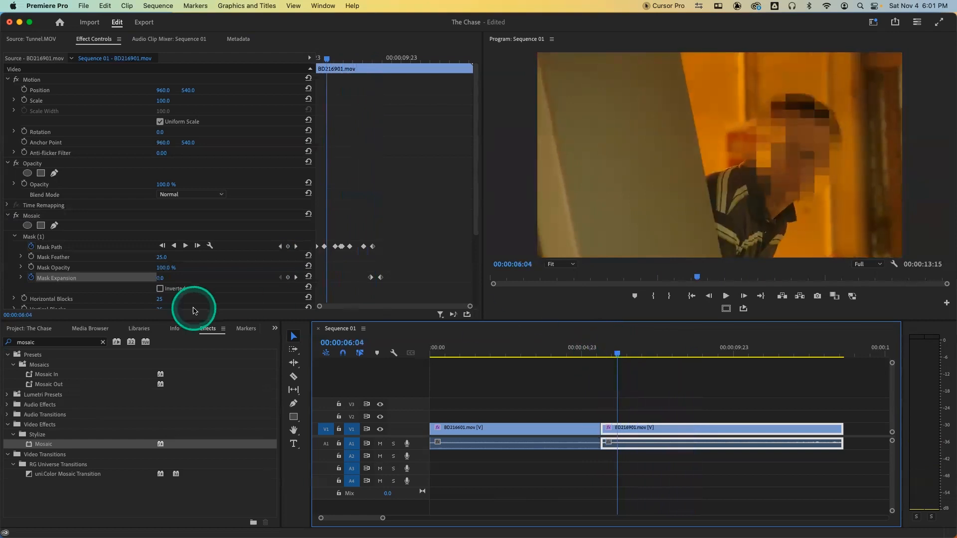
pyautogui.click(162, 299)
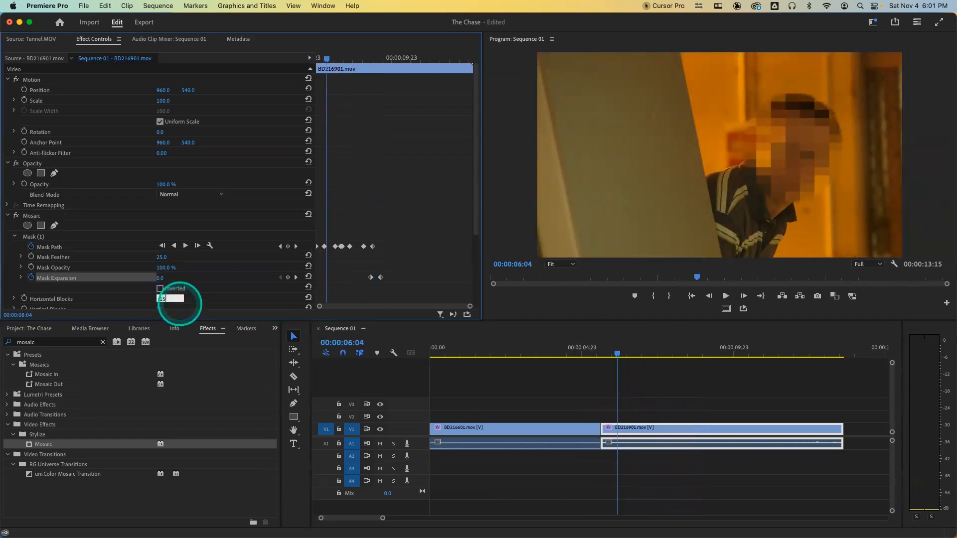
pyautogui.press('Return')
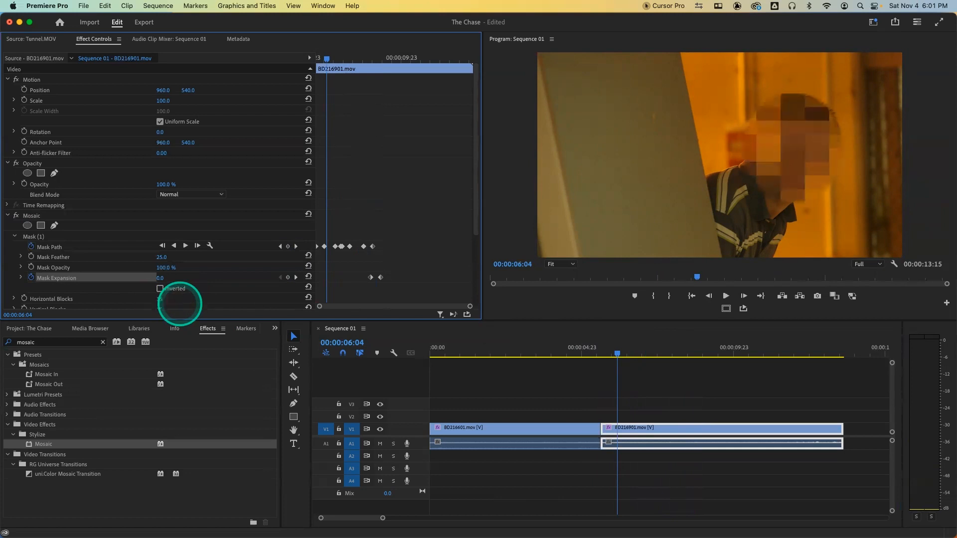
pyautogui.click(583, 348)
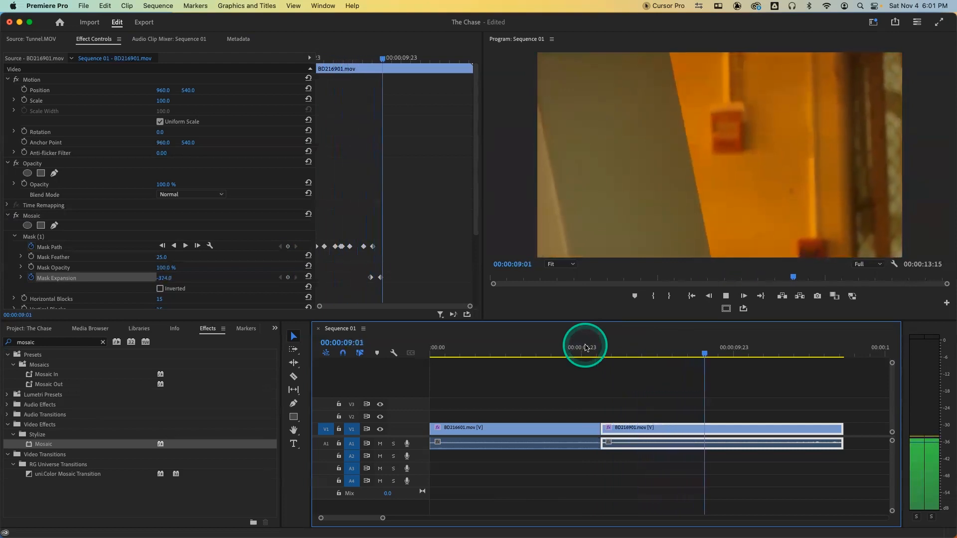
pyautogui.press('space')
# - Return to 00:00:05:16 and remove all Mask Path keyframes from the Mosaic mask
pyautogui.moveTo(641, 349); pyautogui.dragTo(603, 349)
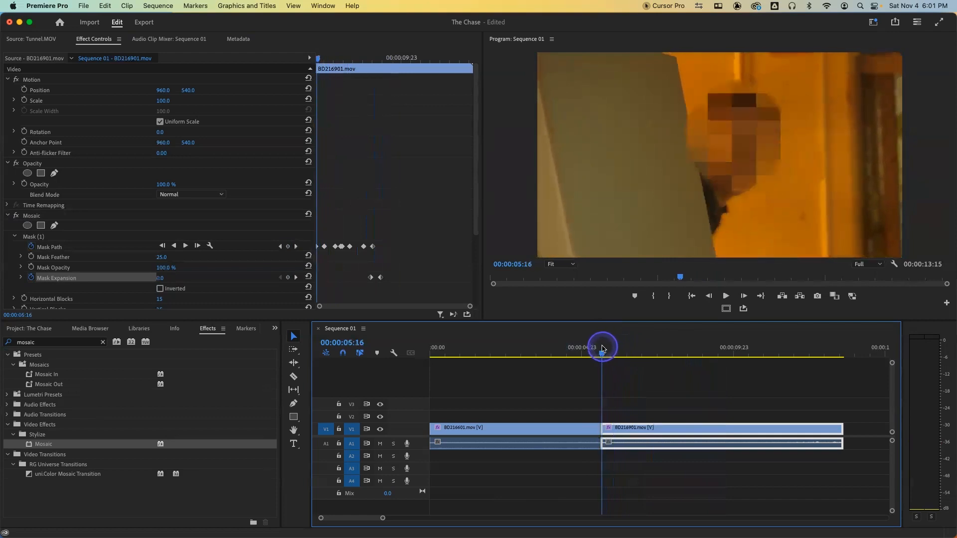
pyautogui.click(31, 246)
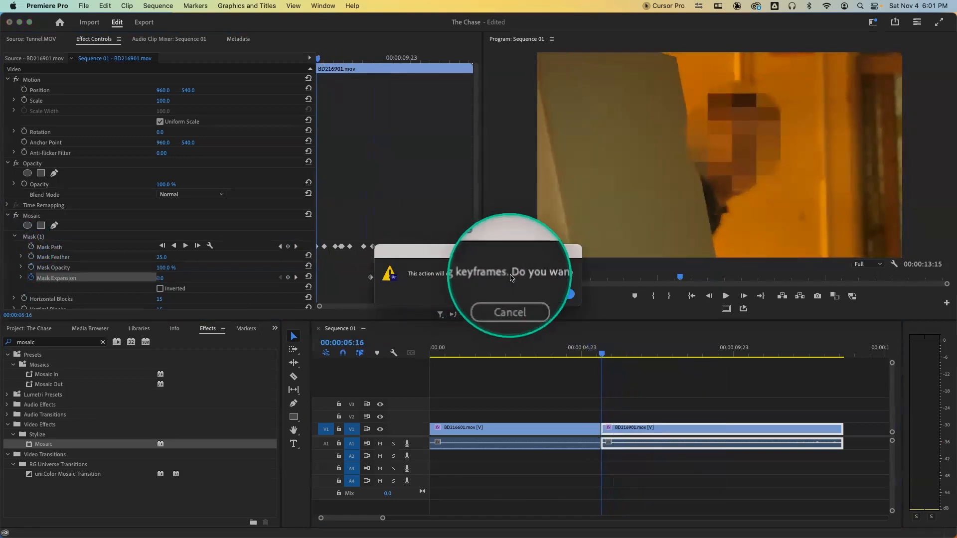
pyautogui.click(561, 295)
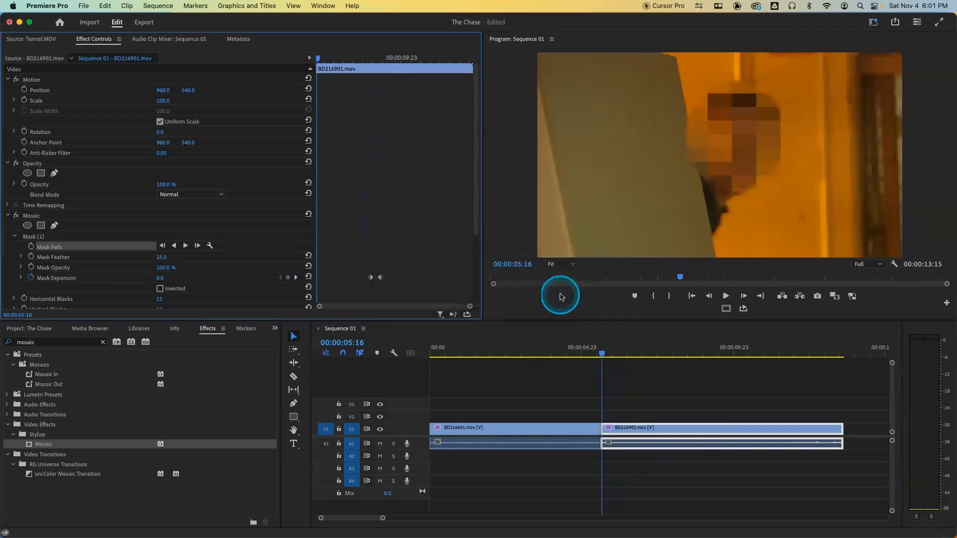
# - Move the playhead to 00:00:07:15 and reposition Mask (1) over the man's face
pyautogui.click(319, 59)
pyautogui.moveTo(319, 58); pyautogui.dragTo(314, 59)
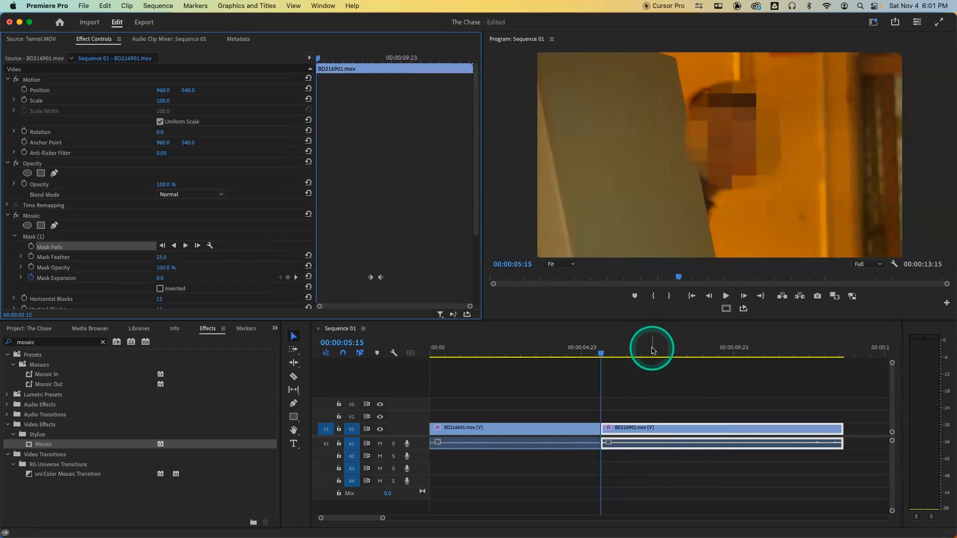
pyautogui.moveTo(652, 350); pyautogui.dragTo(662, 350)
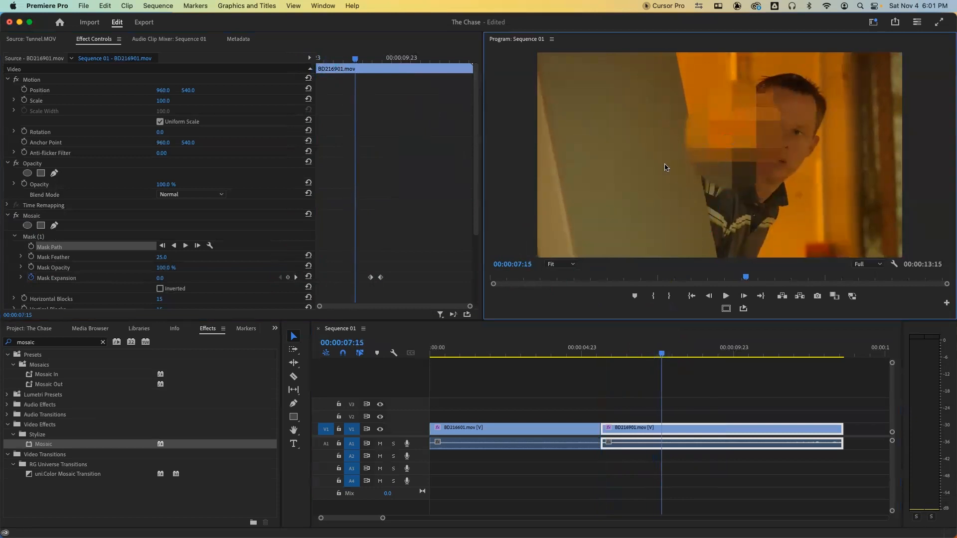
pyautogui.click(27, 238)
pyautogui.moveTo(733, 153); pyautogui.dragTo(797, 143)
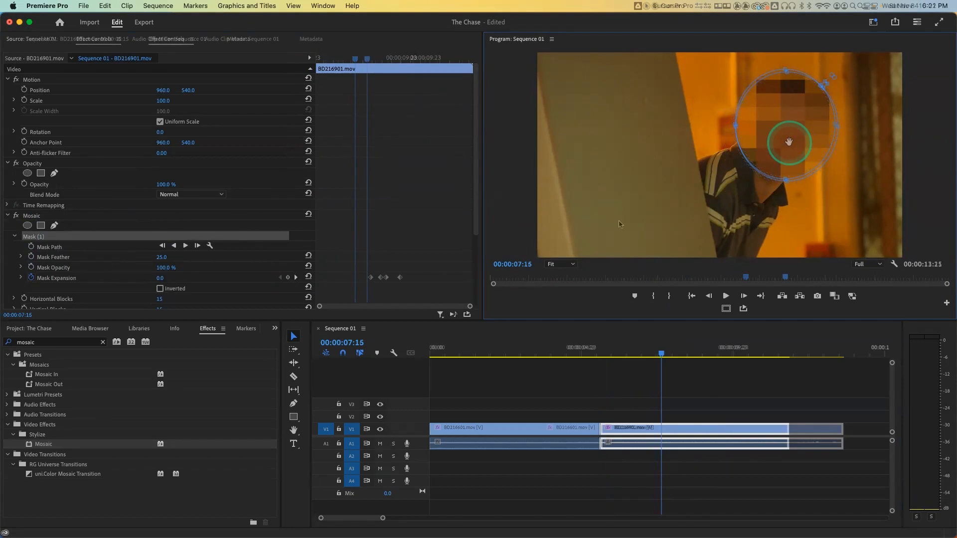
pyautogui.click(623, 299)
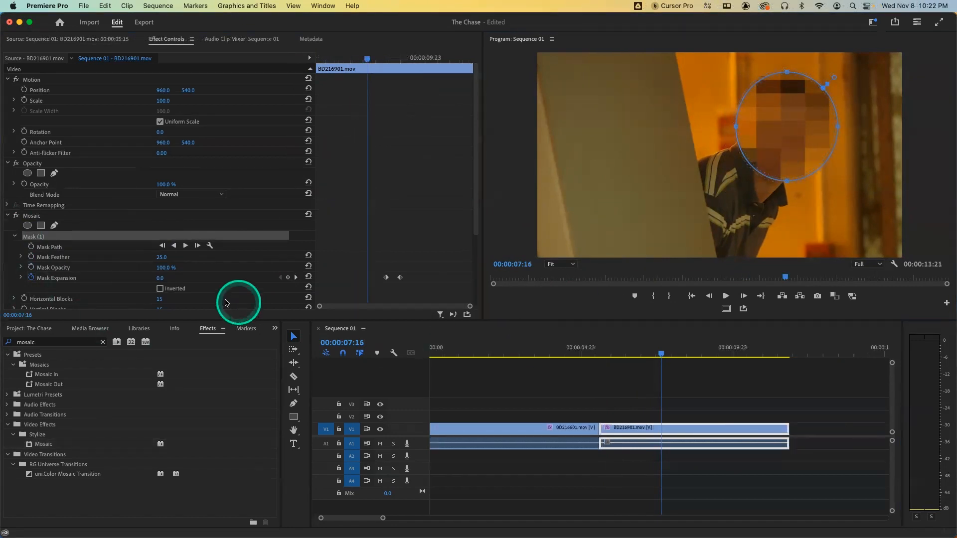
# - Look over the mask tracking methods for Mask (1), keeping Position, Scale & Rotation
pyautogui.click(39, 239)
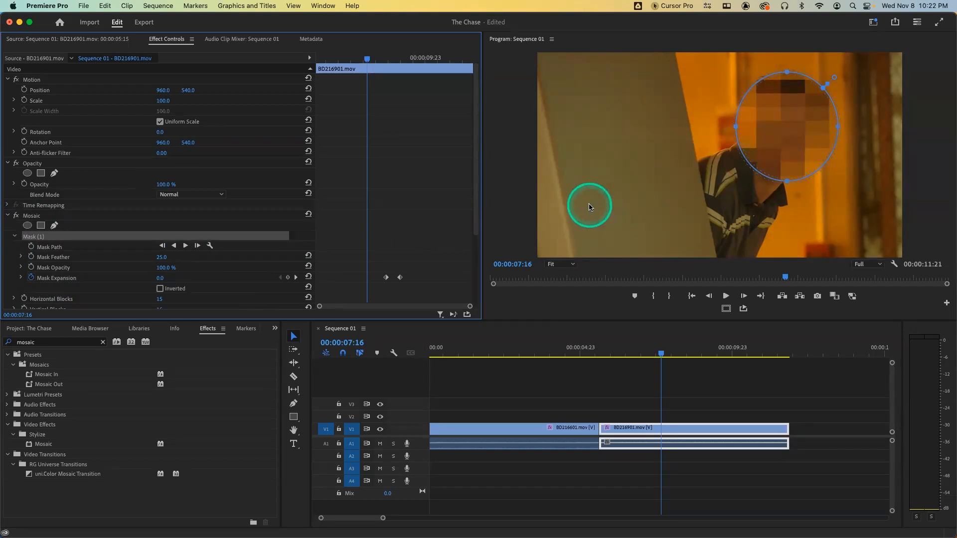
pyautogui.click(209, 246)
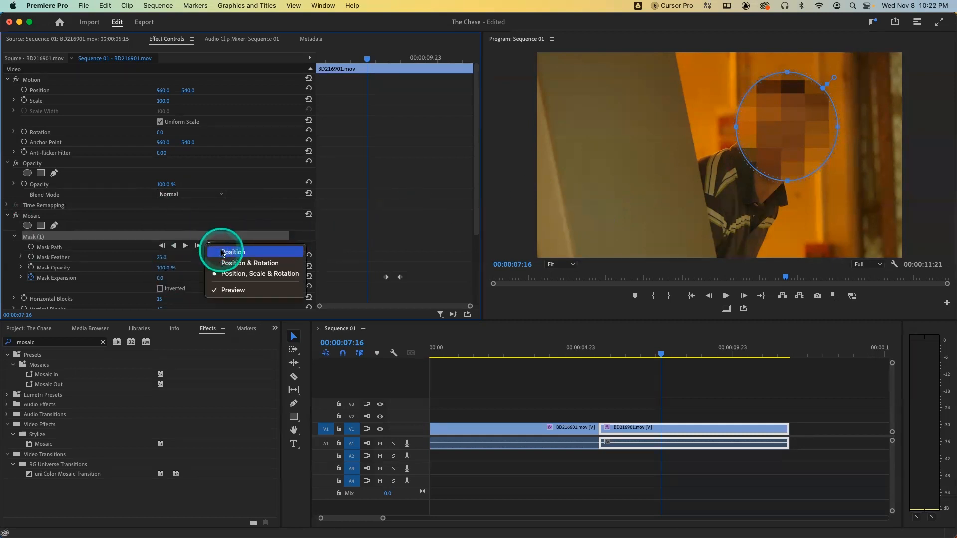
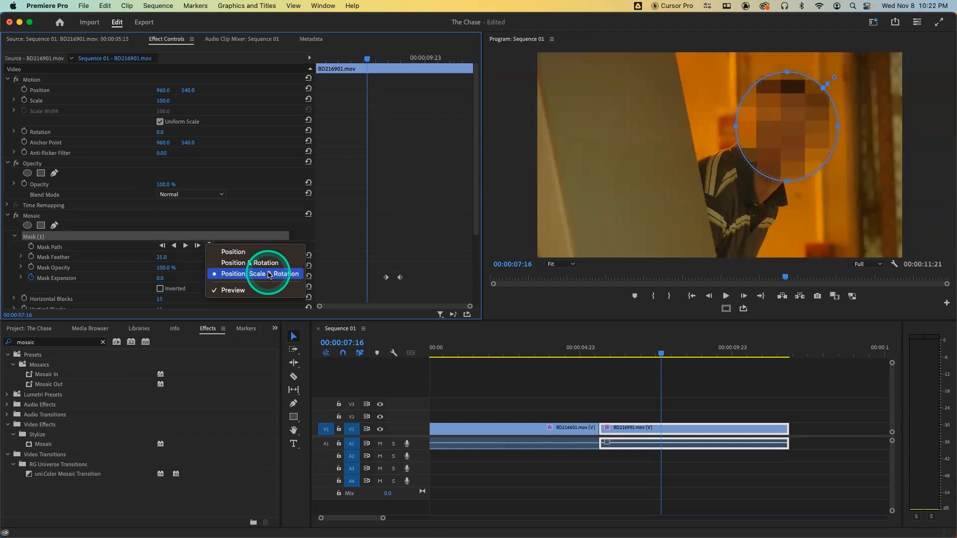
pyautogui.click(388, 215)
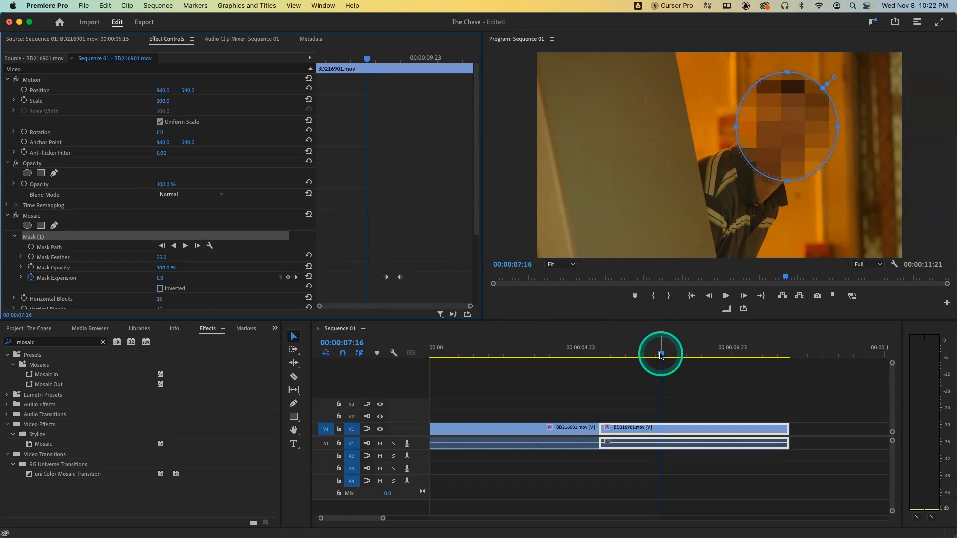
# - Cut the second clip at 00:00:08:10, where the man disappears behind the wall
pyautogui.moveTo(662, 355); pyautogui.dragTo(684, 355)
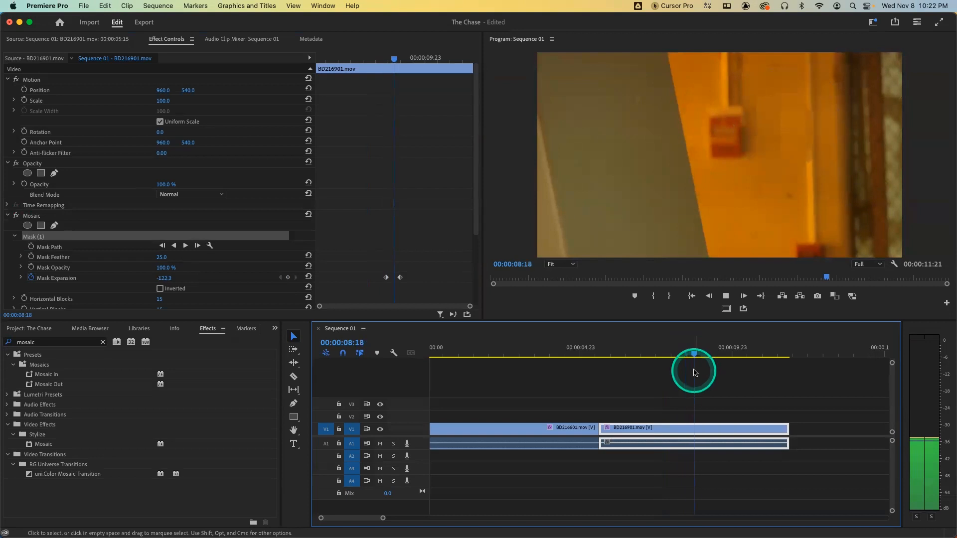
pyautogui.moveTo(694, 367)
pyautogui.mouseDown()
pyautogui.moveTo(693, 352)
pyautogui.moveTo(685, 353)
pyautogui.mouseUp()
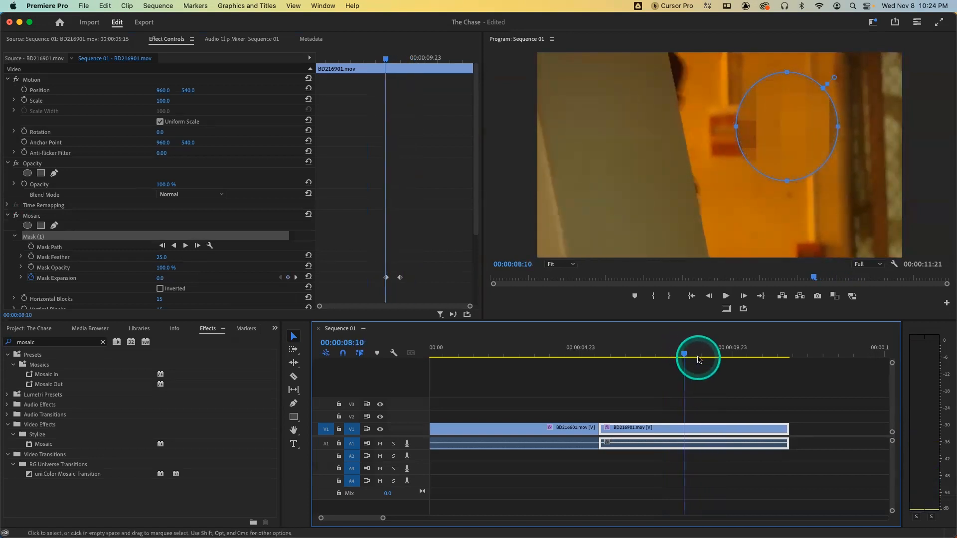
pyautogui.press('super+k')
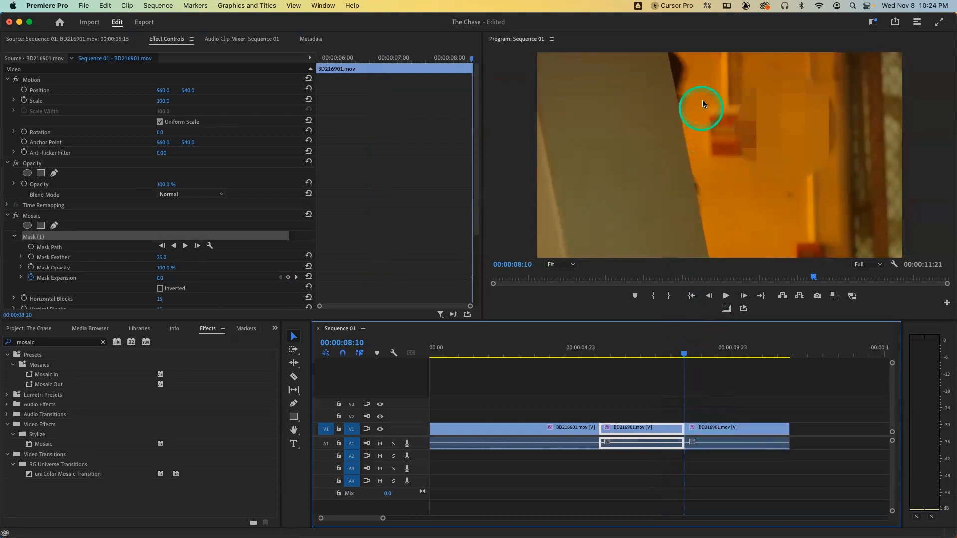
# - Delete the Mosaic effect from the clip segment after the cut
pyautogui.click(713, 352)
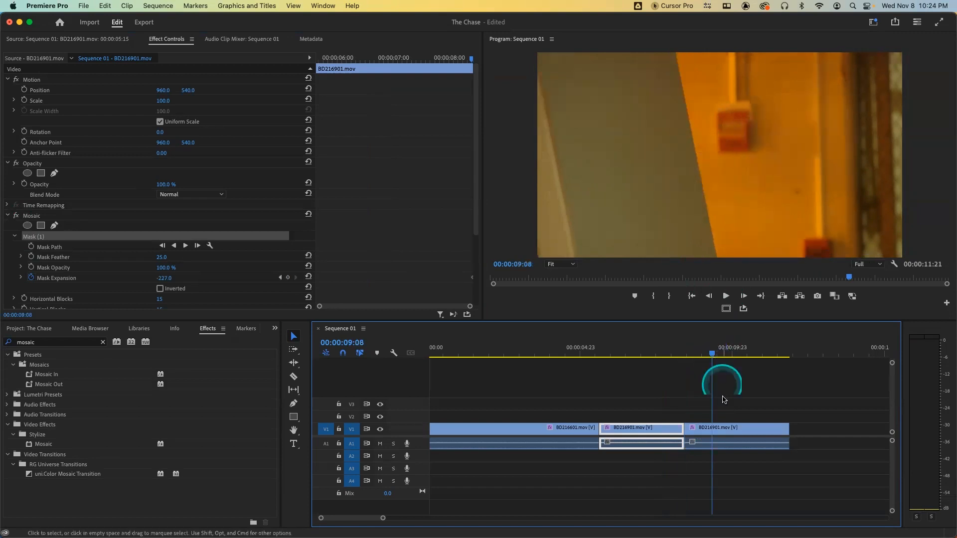
pyautogui.click(712, 439)
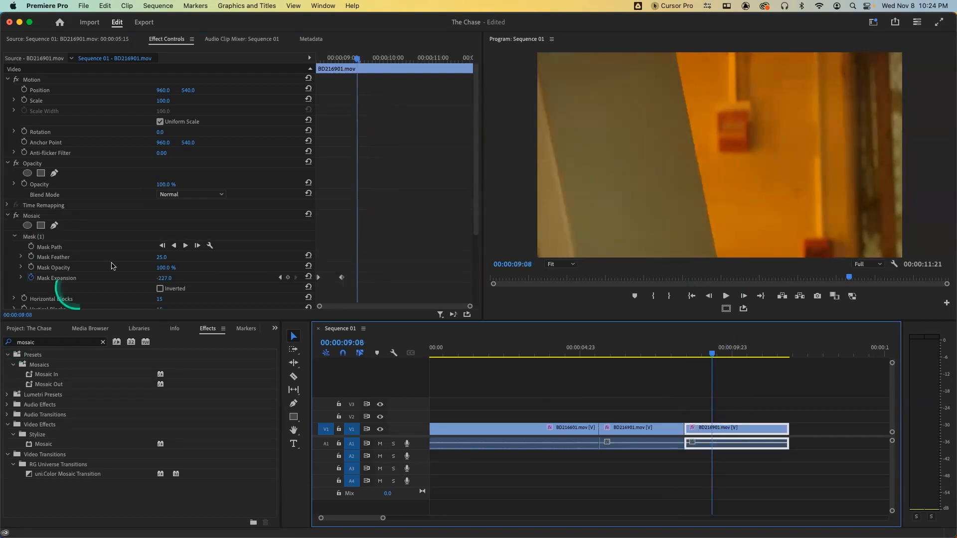
pyautogui.click(33, 217)
pyautogui.press('Delete')
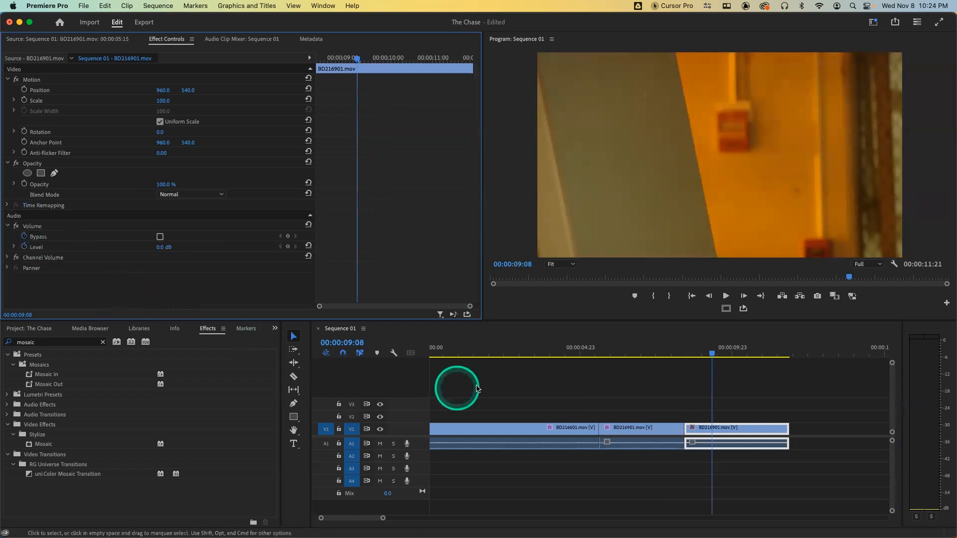
# - Select the BD216901.mov segment before the cut and its Mask (1), with the playhead at 00:00:07:15
pyautogui.moveTo(678, 353); pyautogui.dragTo(654, 352)
pyautogui.click(653, 432)
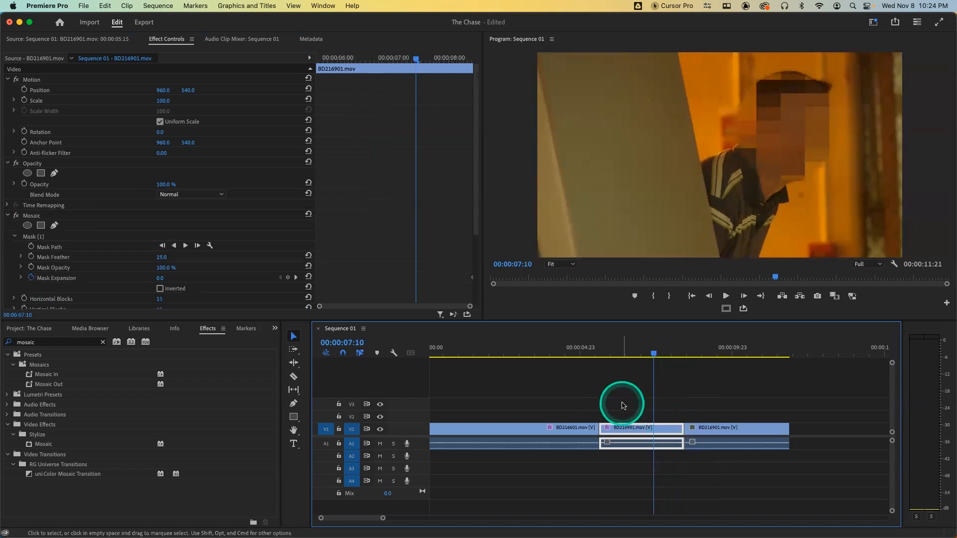
pyautogui.moveTo(646, 353)
pyautogui.mouseDown()
pyautogui.moveTo(637, 354)
pyautogui.moveTo(662, 355)
pyautogui.mouseUp()
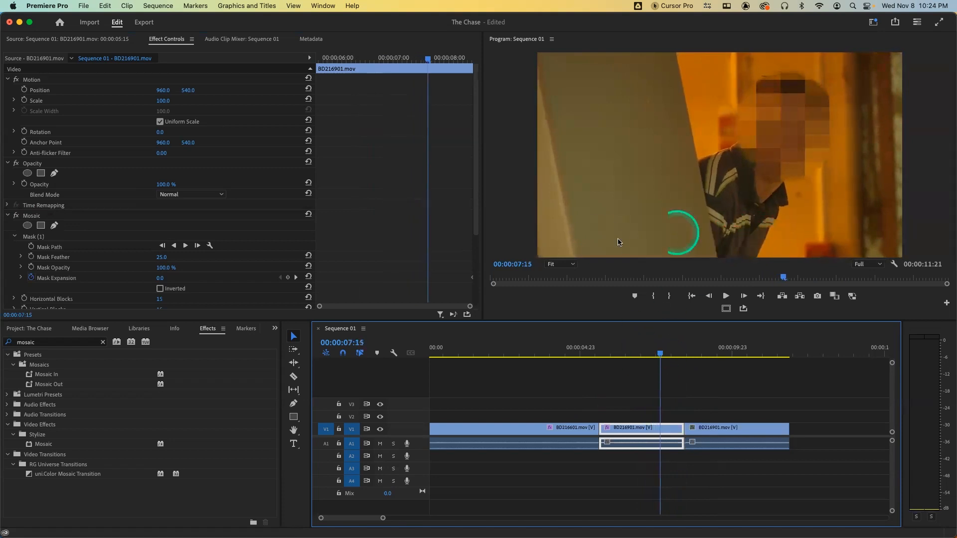
pyautogui.click(43, 237)
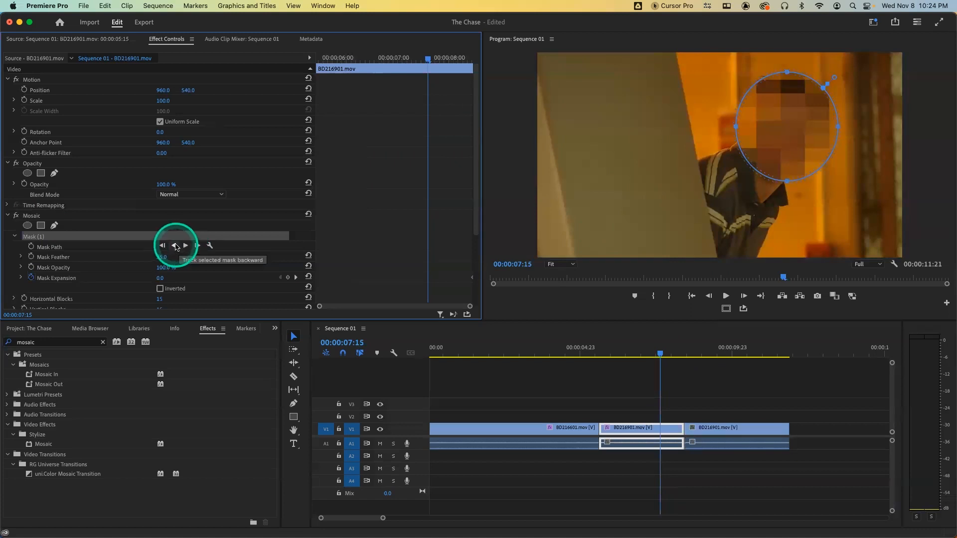
# - Toggle the Preview option in the tracking settings of Mask (1) off and on, leaving it enabled with Position, Scale & Rotation
pyautogui.click(210, 247)
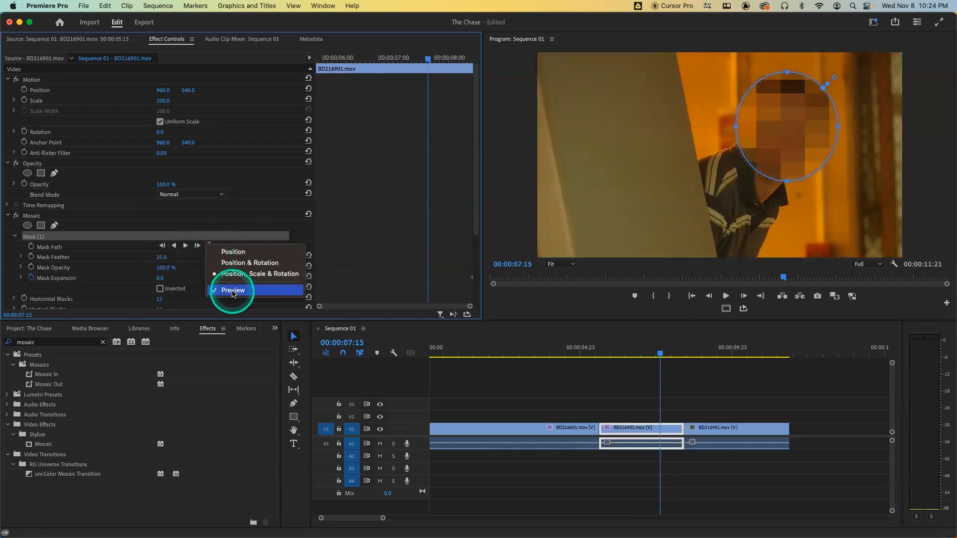
pyautogui.click(234, 293)
pyautogui.click(210, 246)
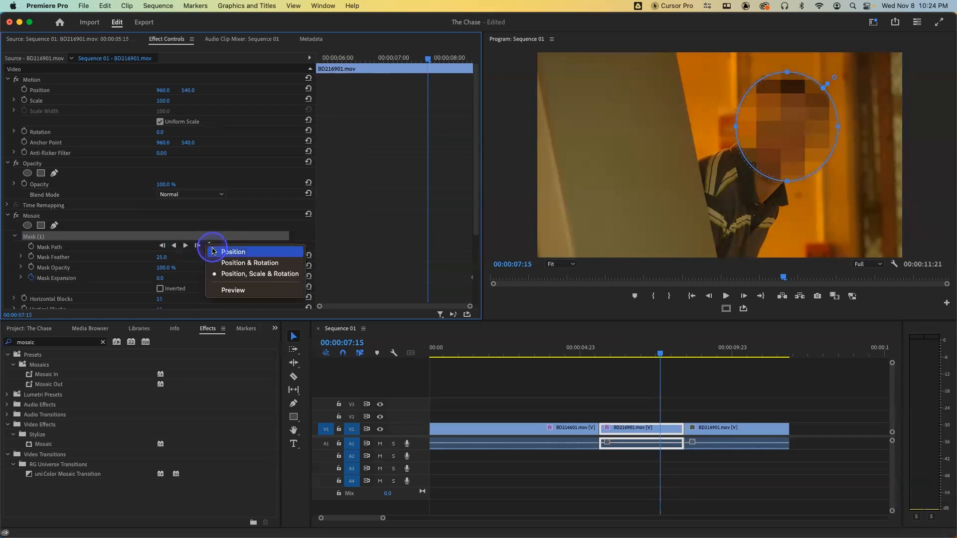
pyautogui.click(227, 294)
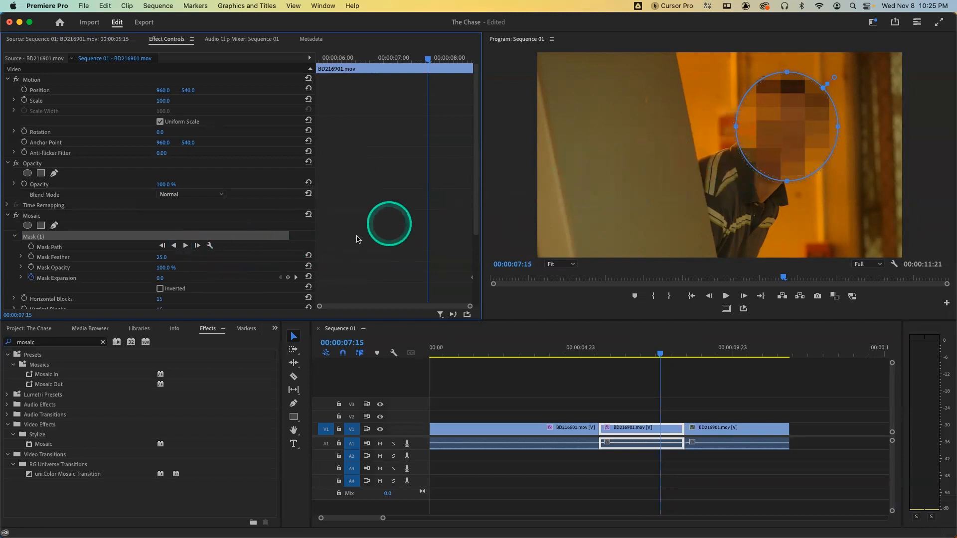
pyautogui.click(210, 246)
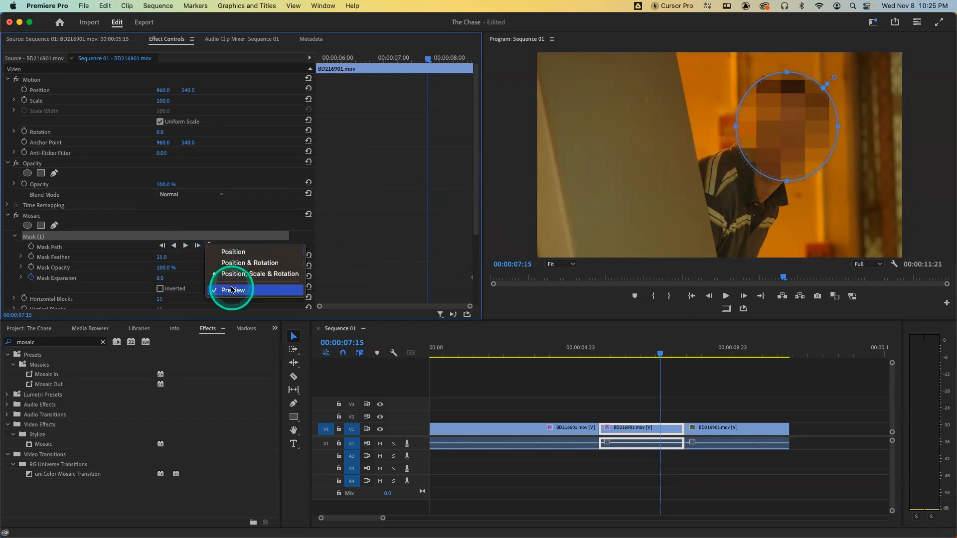
pyautogui.click(232, 290)
pyautogui.click(210, 246)
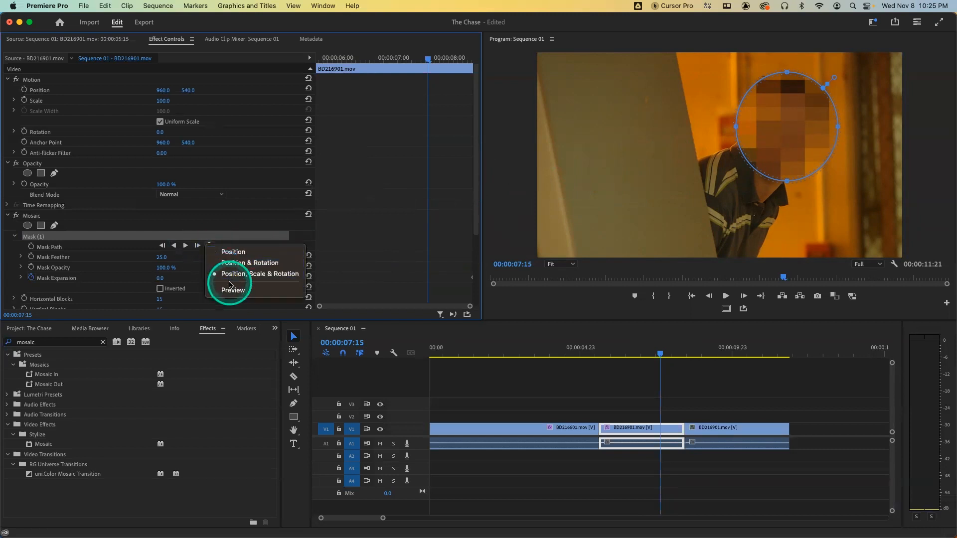
pyautogui.click(232, 290)
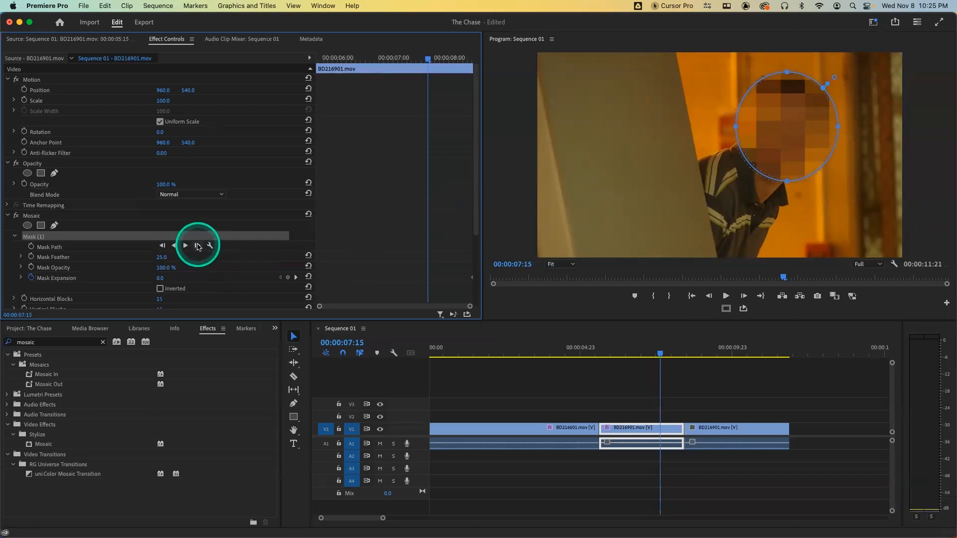
pyautogui.click(210, 246)
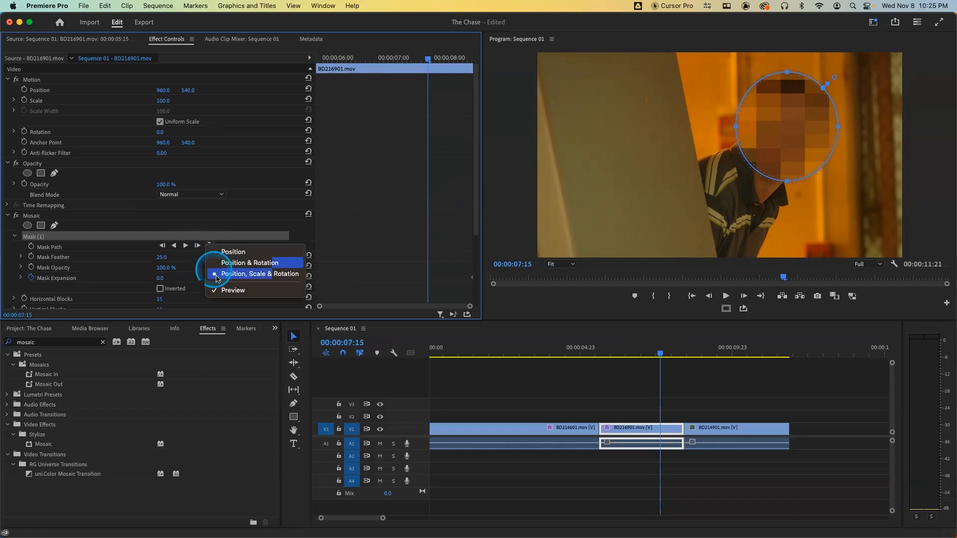
pyautogui.click(207, 214)
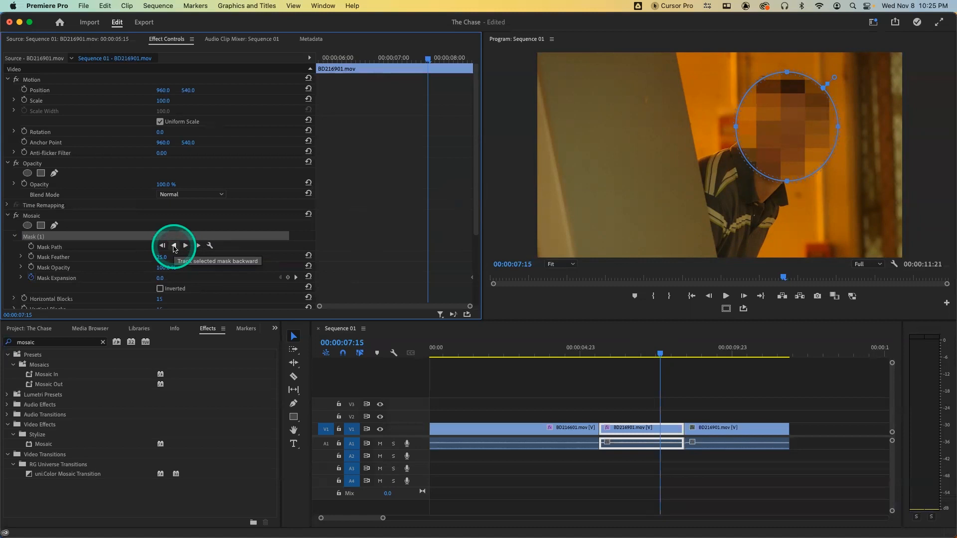
# - Track Mask (1) backward from 00:00:07:15 to the start of the clip and check the tracked face at 00:00:06:11
pyautogui.click(174, 246)
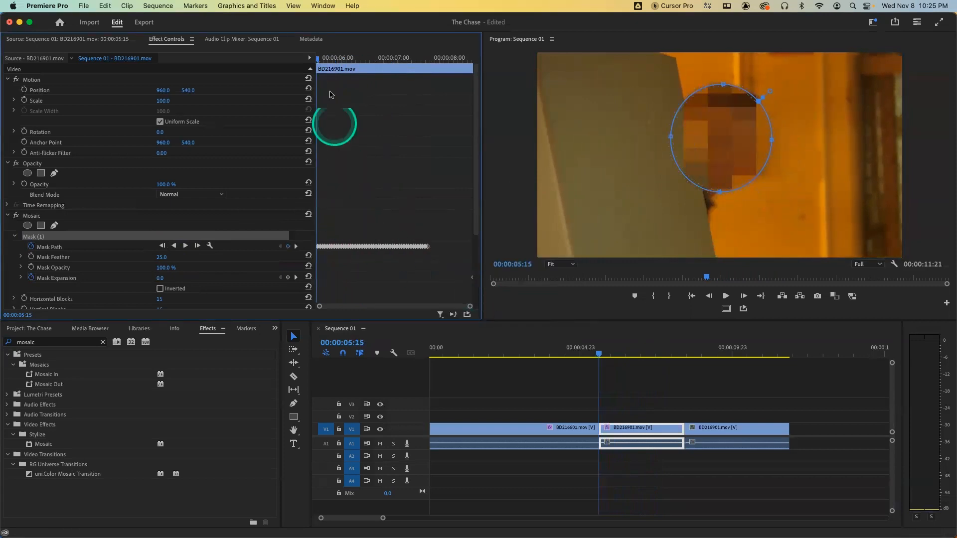
pyautogui.moveTo(317, 60); pyautogui.dragTo(362, 74)
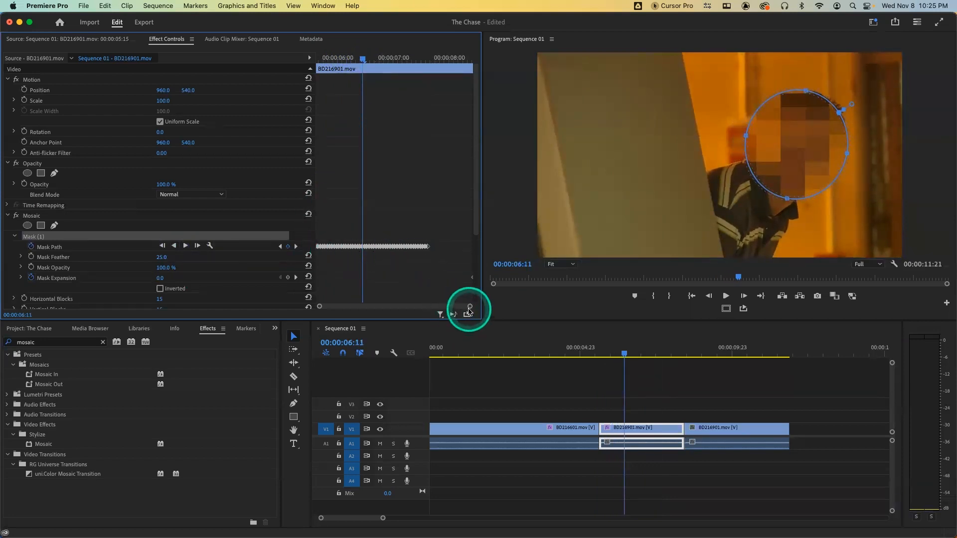
pyautogui.moveTo(469, 307); pyautogui.dragTo(503, 310)
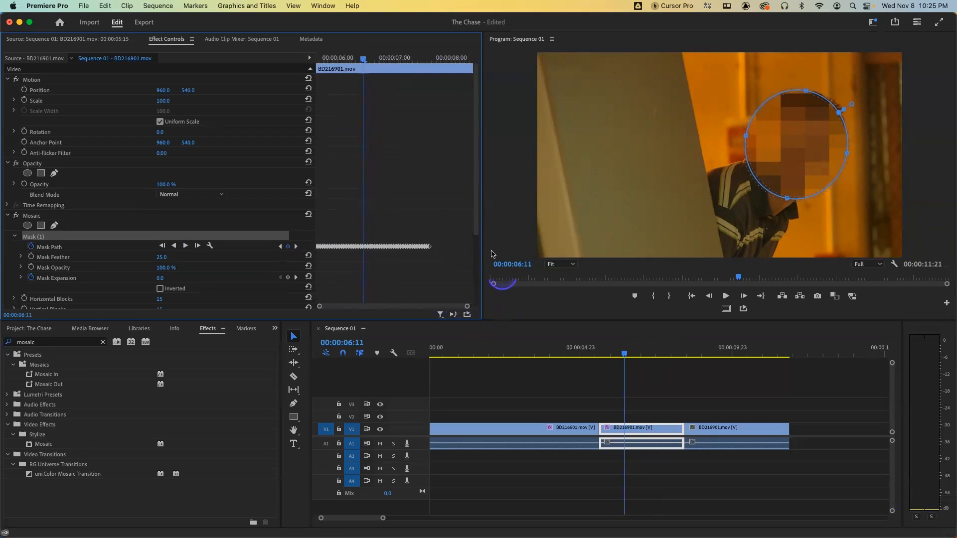
# - Return to 00:00:07:15 and track Mask (1) forward to the end of the clip segment
pyautogui.moveTo(424, 60); pyautogui.dragTo(430, 62)
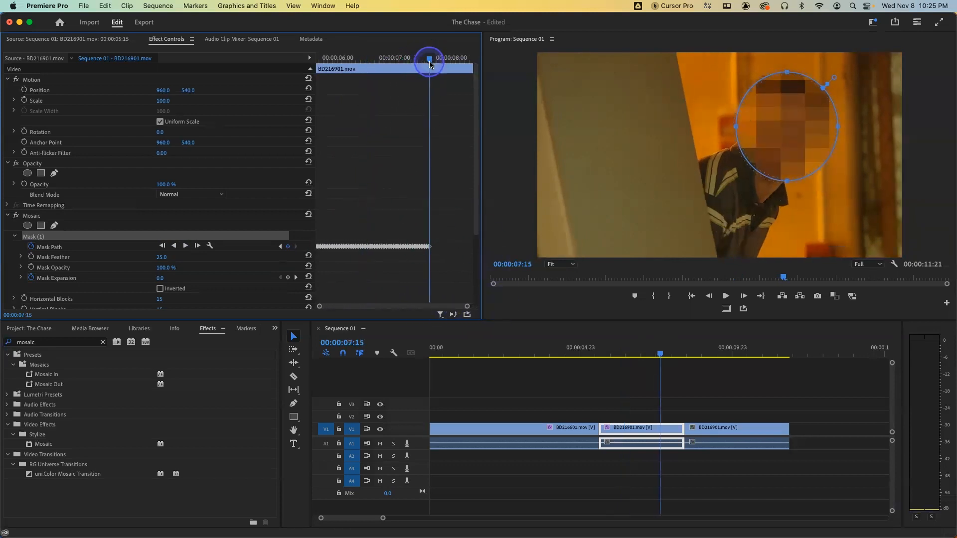
pyautogui.click(196, 245)
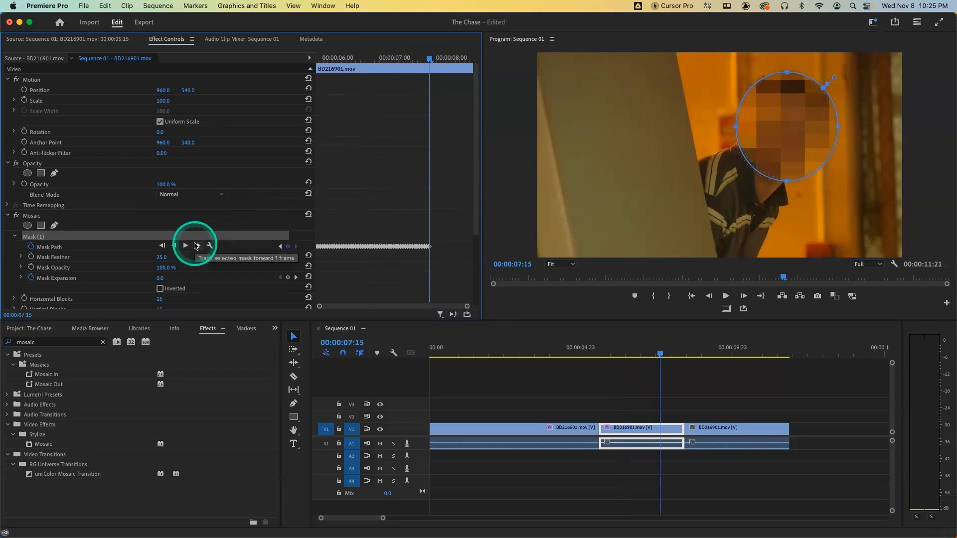
pyautogui.click(187, 246)
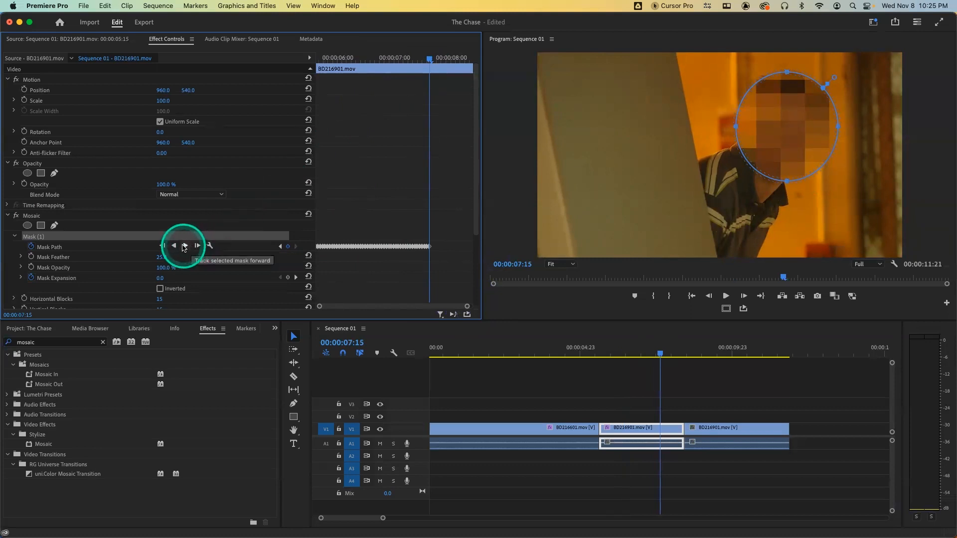
pyautogui.click(184, 247)
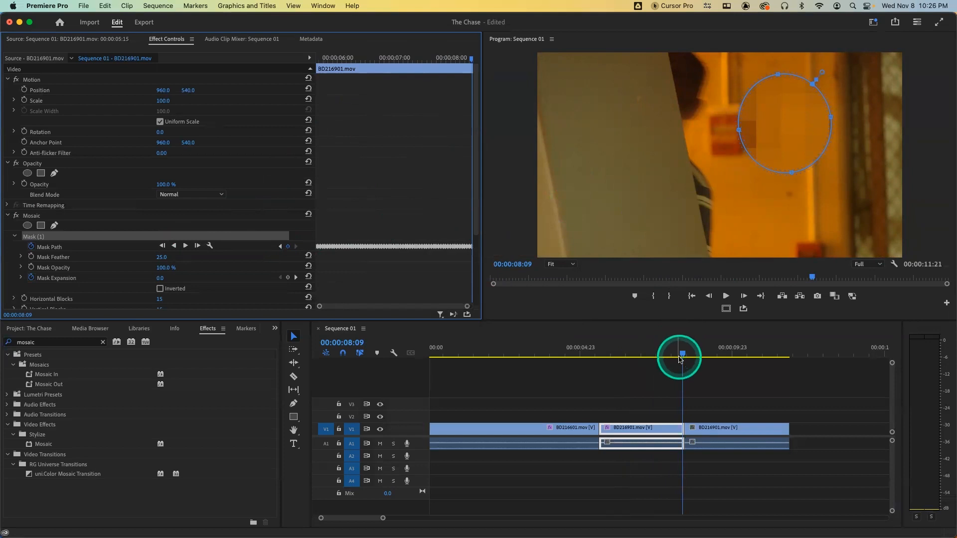
# - Move to 00:00:08:07 and remove all existing Mask Expansion keyframes from Mask (1)
pyautogui.moveTo(682, 355); pyautogui.dragTo(679, 355)
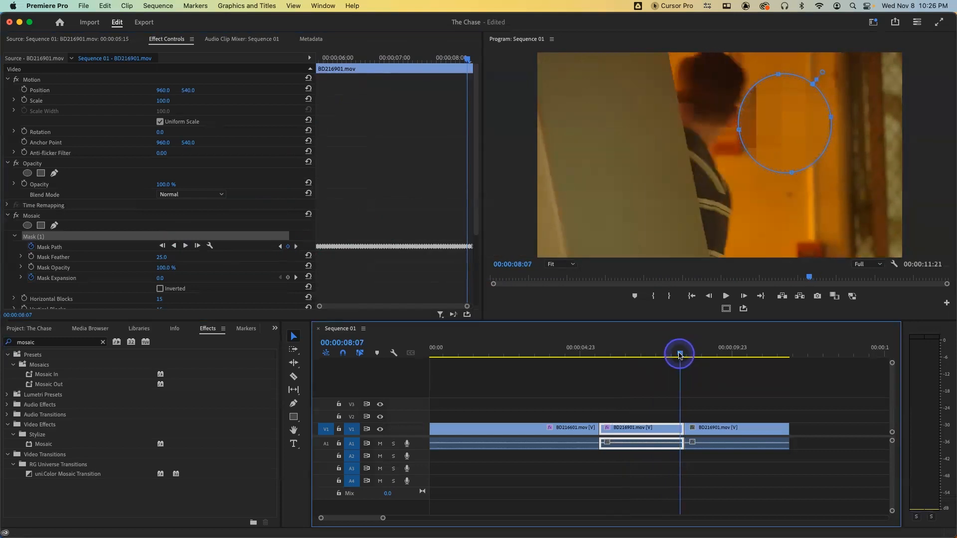
pyautogui.click(30, 278)
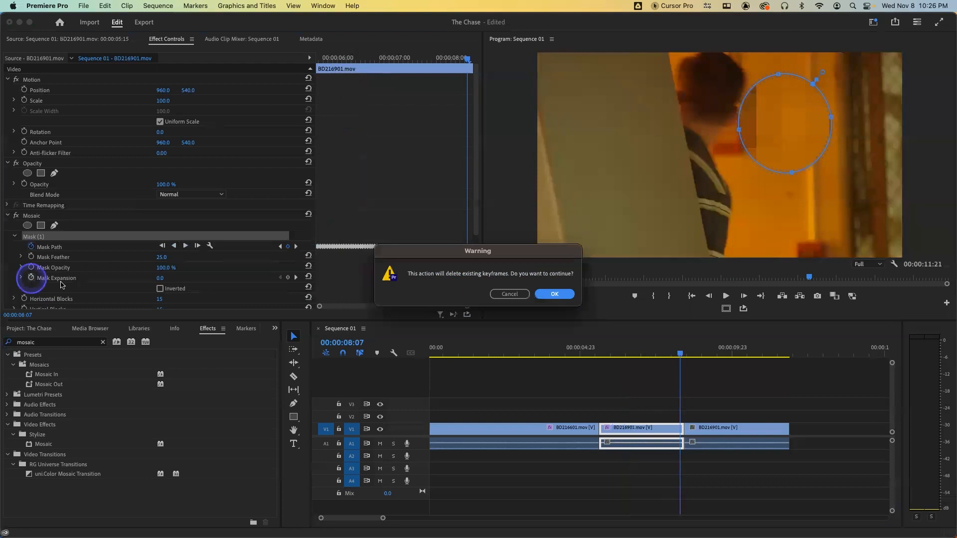
pyautogui.click(550, 294)
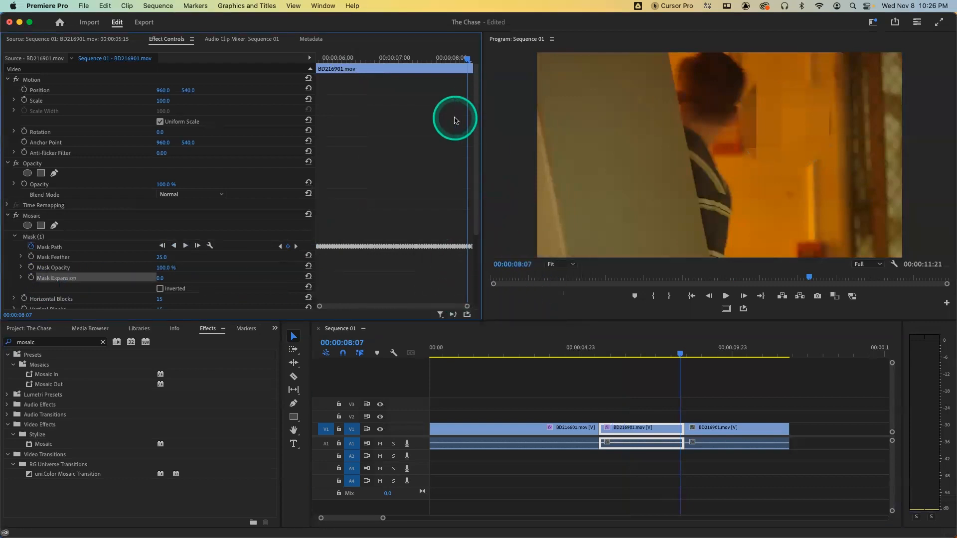
# - Keyframe Mask Expansion from 0.0 at 00:00:08:07 to -381.0 at 00:00:08:09, and scrub back through the clip to check the blur
pyautogui.moveTo(443, 62); pyautogui.dragTo(469, 62)
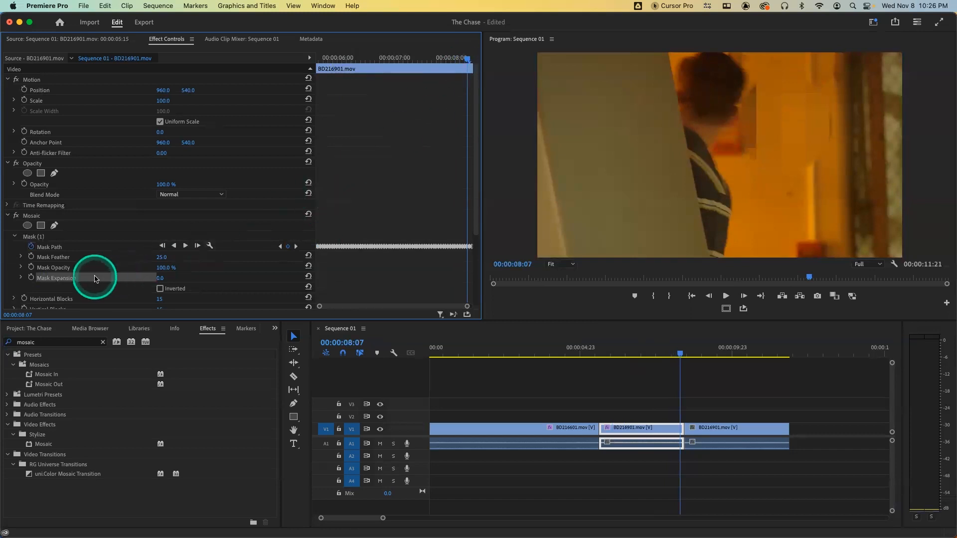
pyautogui.click(31, 277)
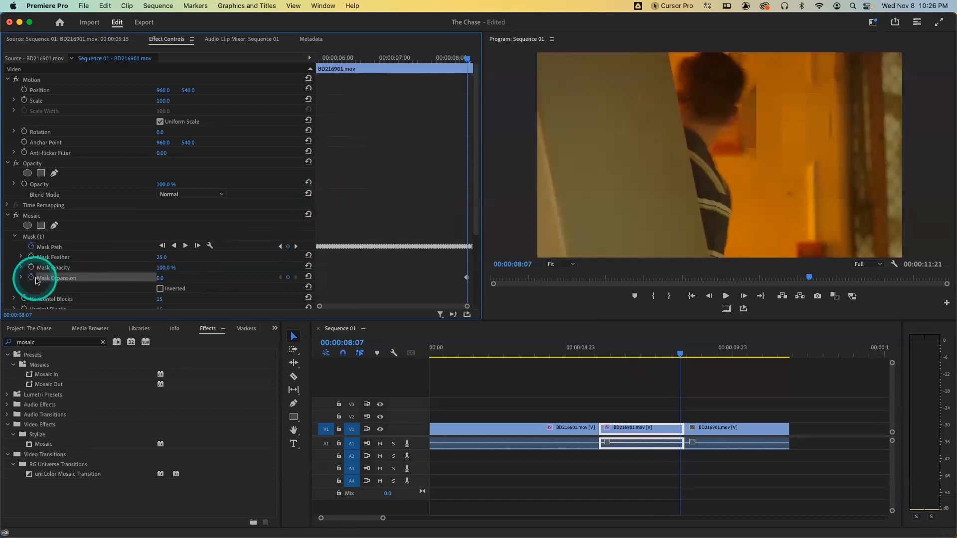
pyautogui.press('Right')
pyautogui.press('Right')
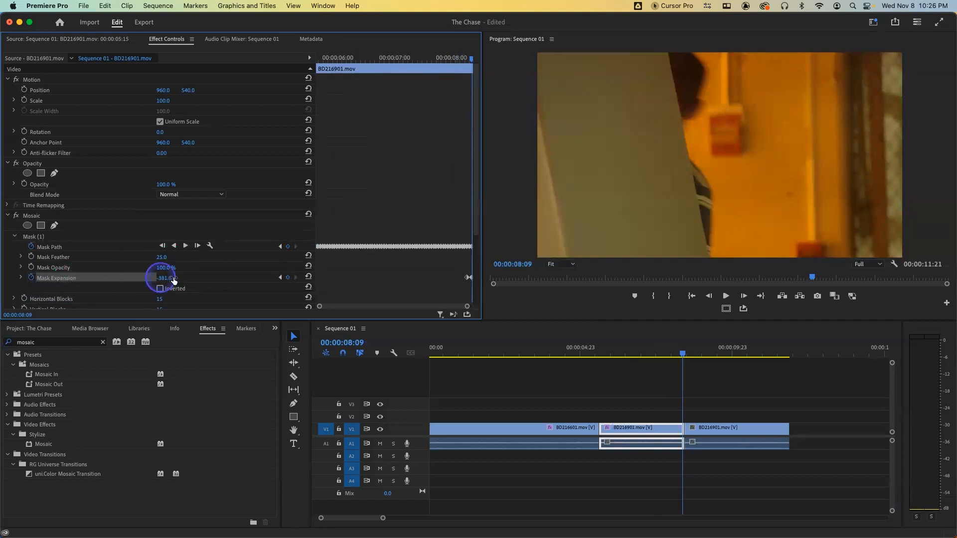
pyautogui.click(682, 353)
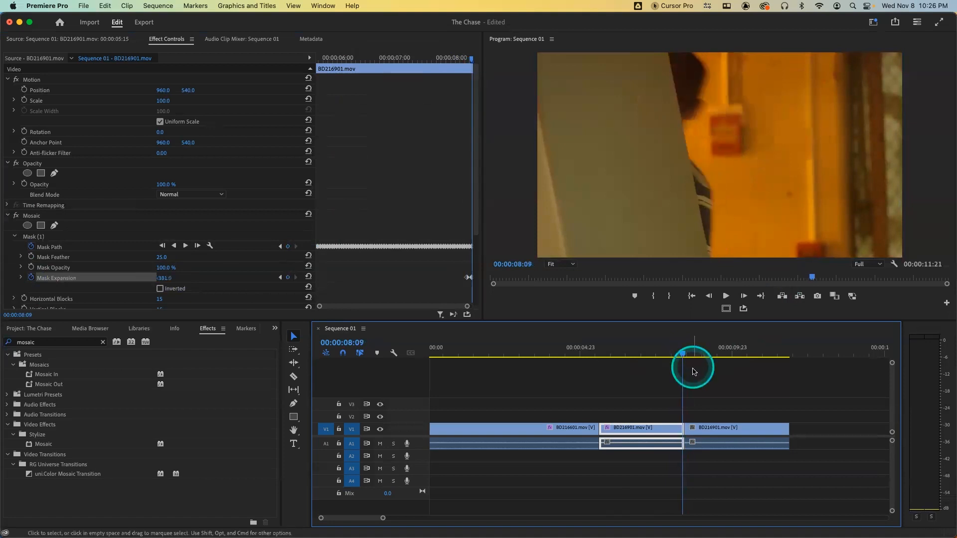
pyautogui.click(696, 372)
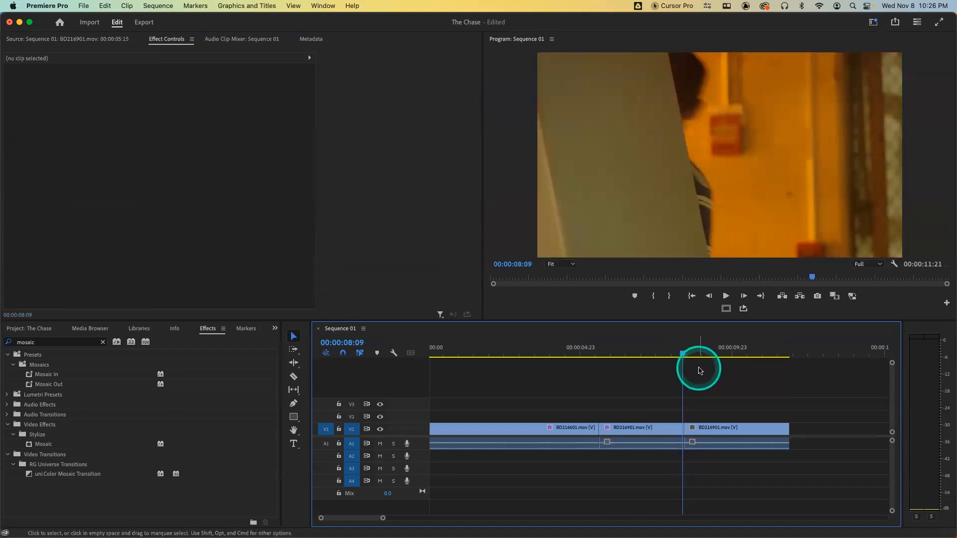
pyautogui.moveTo(675, 352); pyautogui.dragTo(618, 354)
# - Select the BD216901.mov segment before the cut and delete its Mosaic effect
pyautogui.click(632, 429)
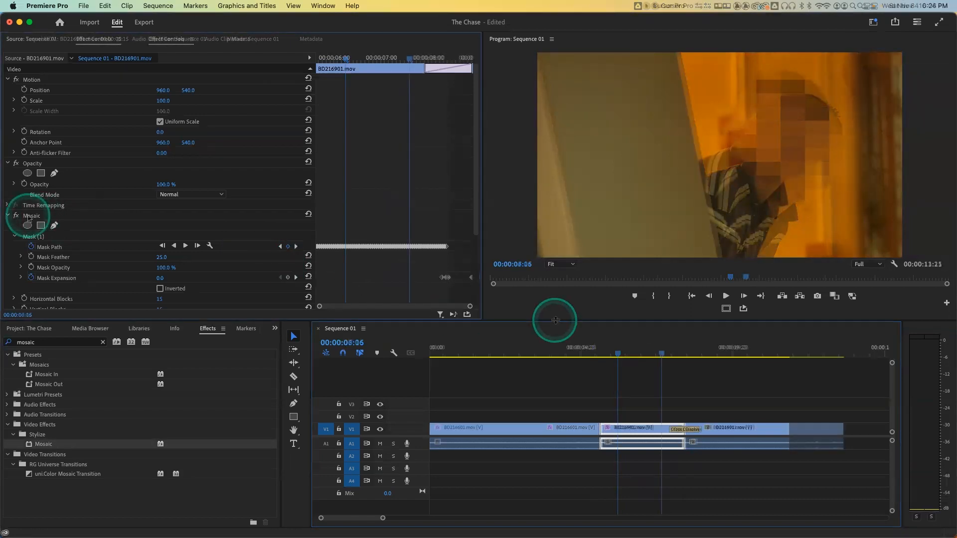
pyautogui.click(34, 216)
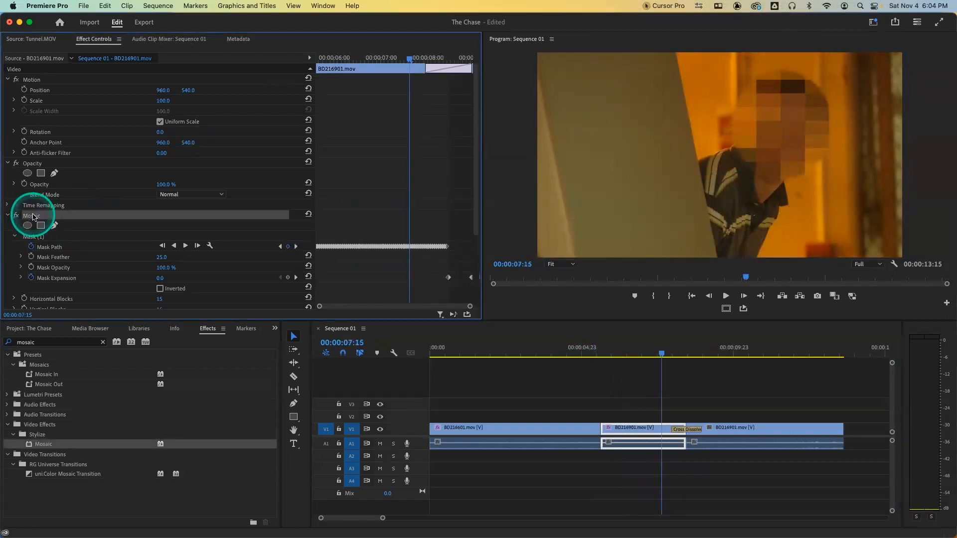
pyautogui.press('Delete')
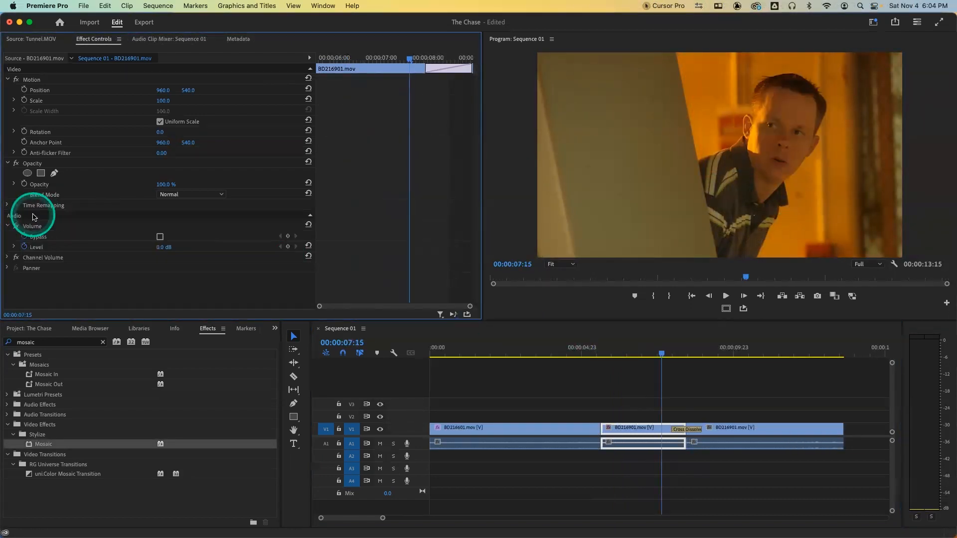
# - Scrub the sequence to 00:00:02:19 in the first clip and examine the media start and end times of the project's clips
pyautogui.click(584, 349)
pyautogui.moveTo(585, 351); pyautogui.dragTo(656, 353)
pyautogui.moveTo(544, 348); pyautogui.dragTo(515, 353)
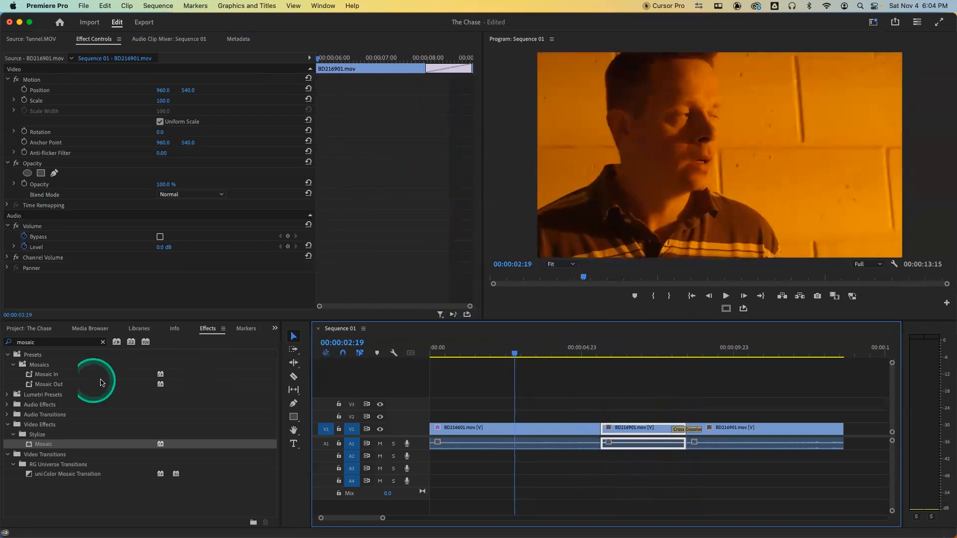
pyautogui.click(39, 331)
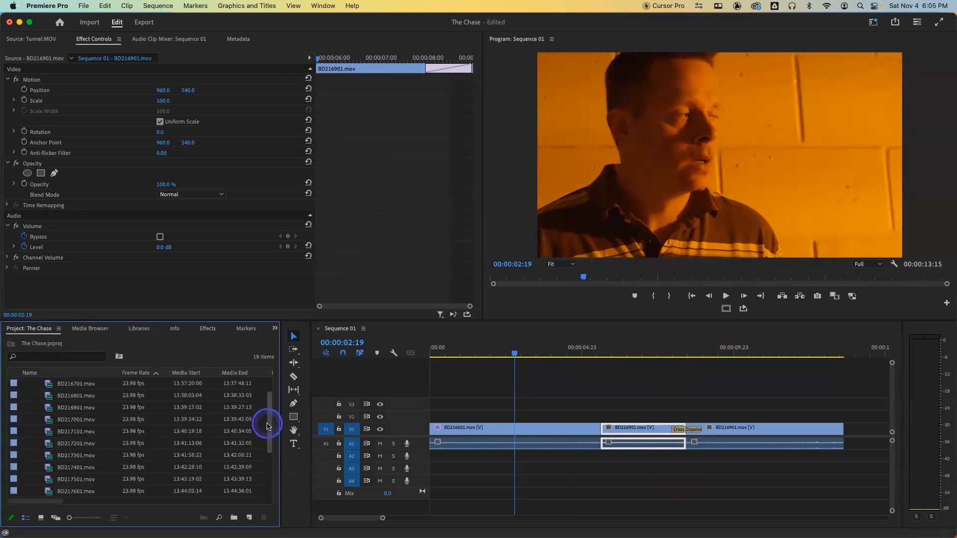
# - Search the effects for "time" and apply the obsolete Timecode effect to the selected BD216901.mov segment
pyautogui.click(200, 331)
pyautogui.click(54, 343)
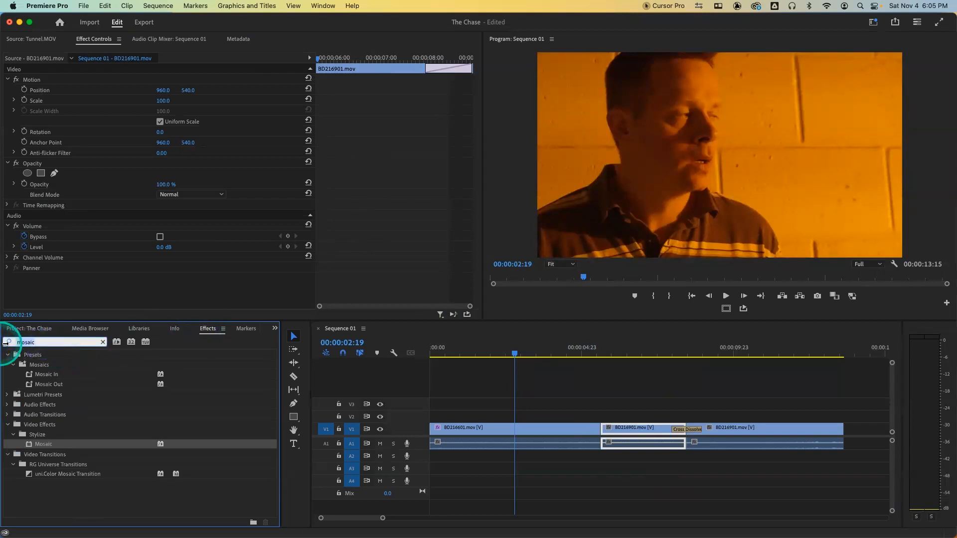
pyautogui.write('time')
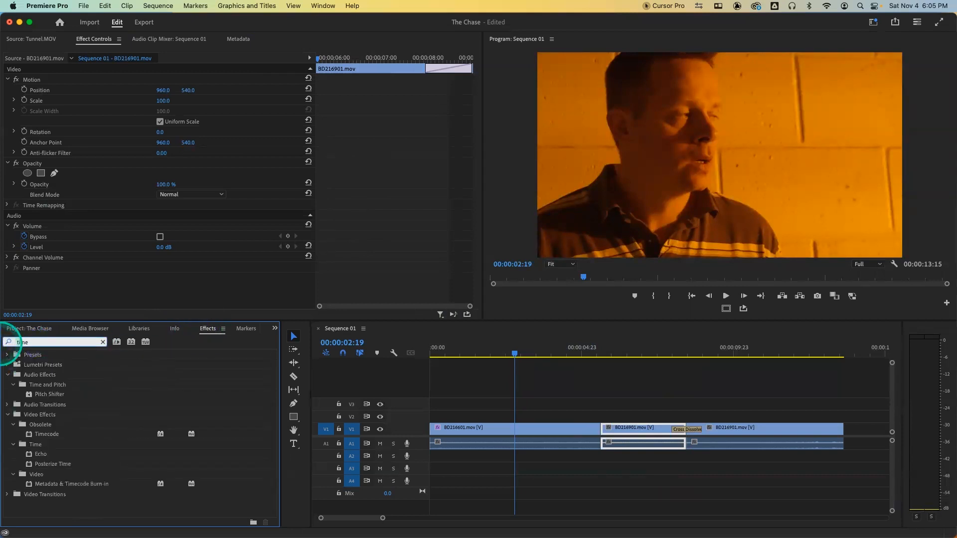
pyautogui.click(95, 485)
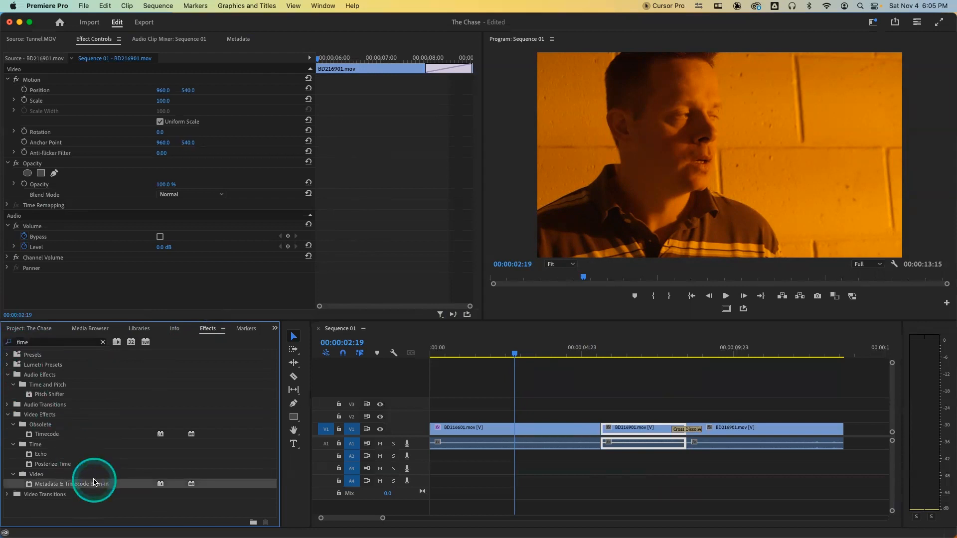
pyautogui.hotkey('alt', 's')
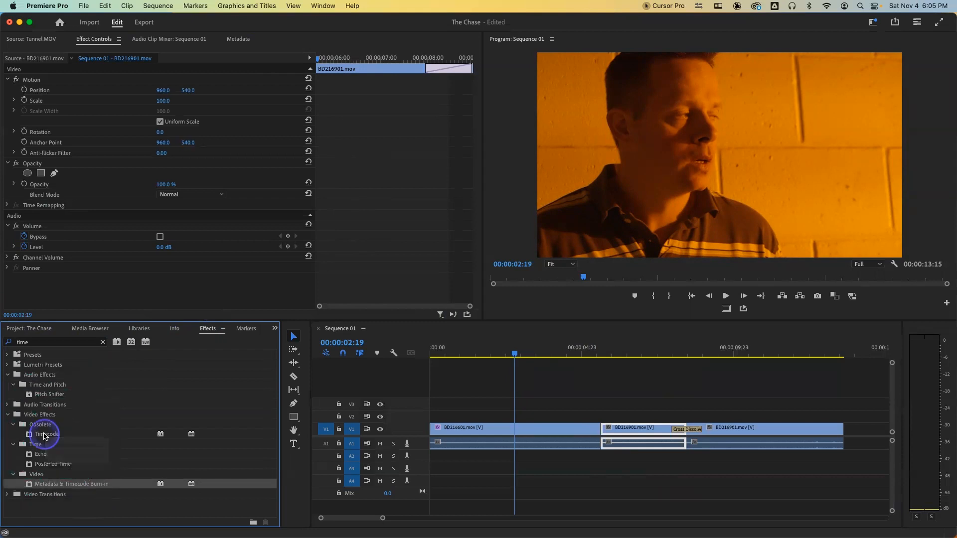
pyautogui.doubleClick(45, 436)
# - Apply the Metadata & Timecode Burn-in effect to the BD216601.mov clip and scrub back to the sequence start to view it
pyautogui.click(68, 484)
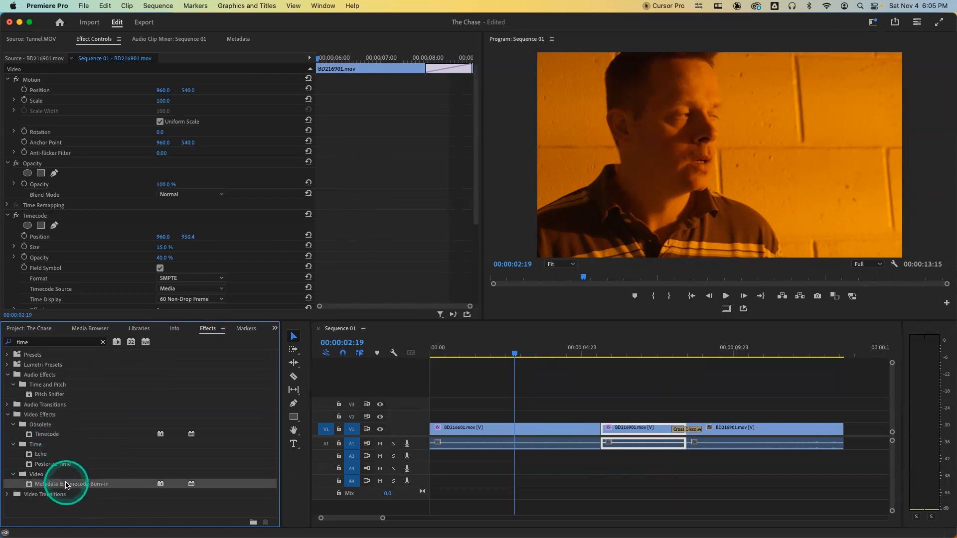
pyautogui.moveTo(64, 485)
pyautogui.mouseDown()
pyautogui.moveTo(412, 430)
pyautogui.moveTo(501, 434)
pyautogui.mouseUp()
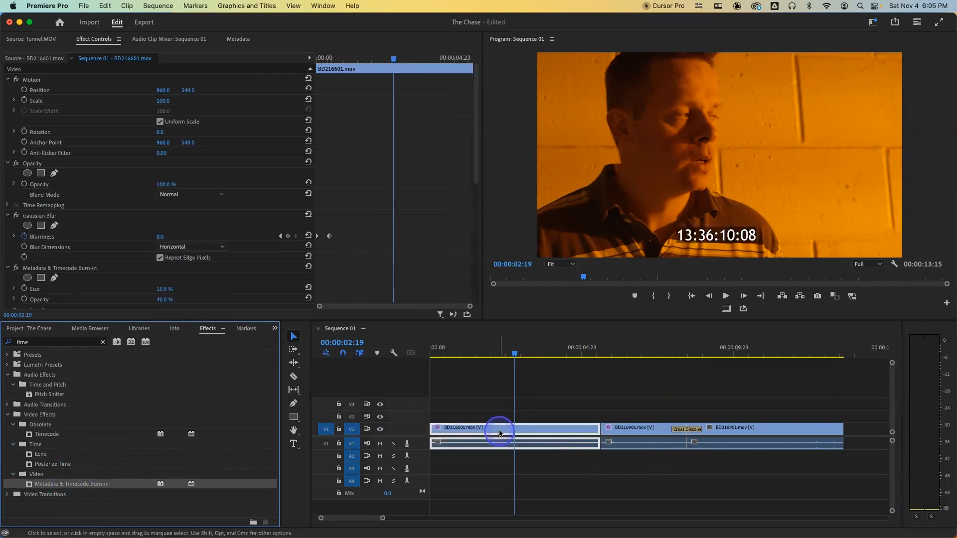
pyautogui.click(494, 355)
pyautogui.moveTo(494, 354); pyautogui.dragTo(418, 353)
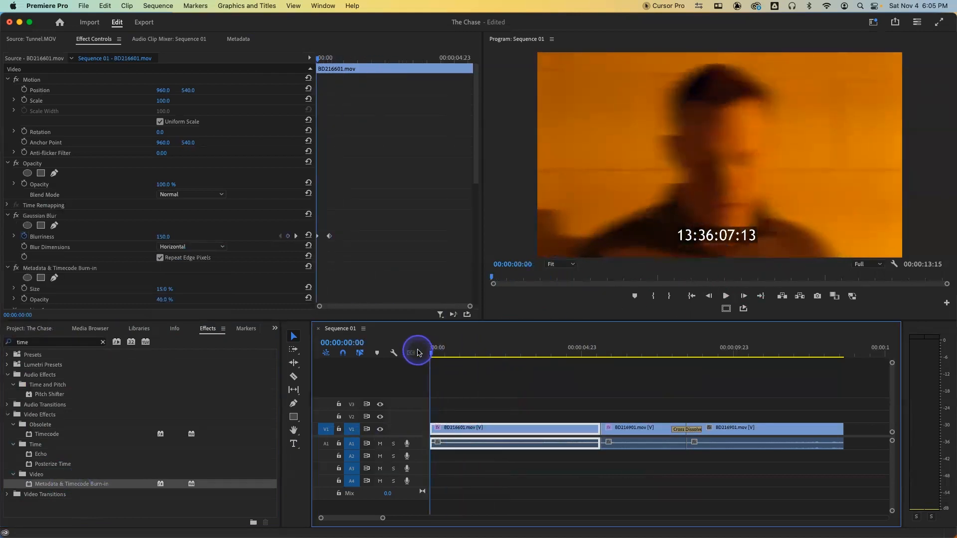
# - Set the first line of the BD216601.mov clip's Metadata & Timecode Burn-in effect to Sequence Timecode
pyautogui.click(480, 386)
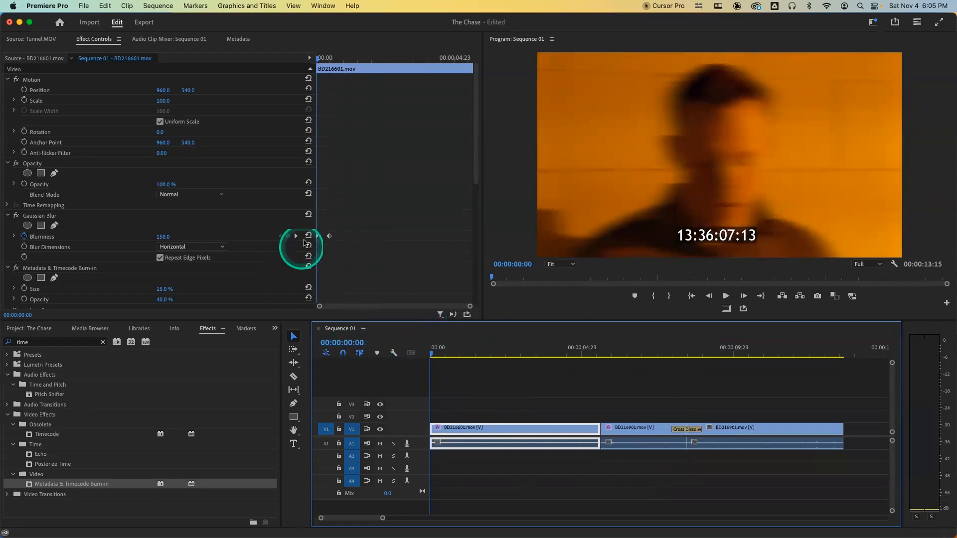
pyautogui.moveTo(475, 167); pyautogui.dragTo(456, 234)
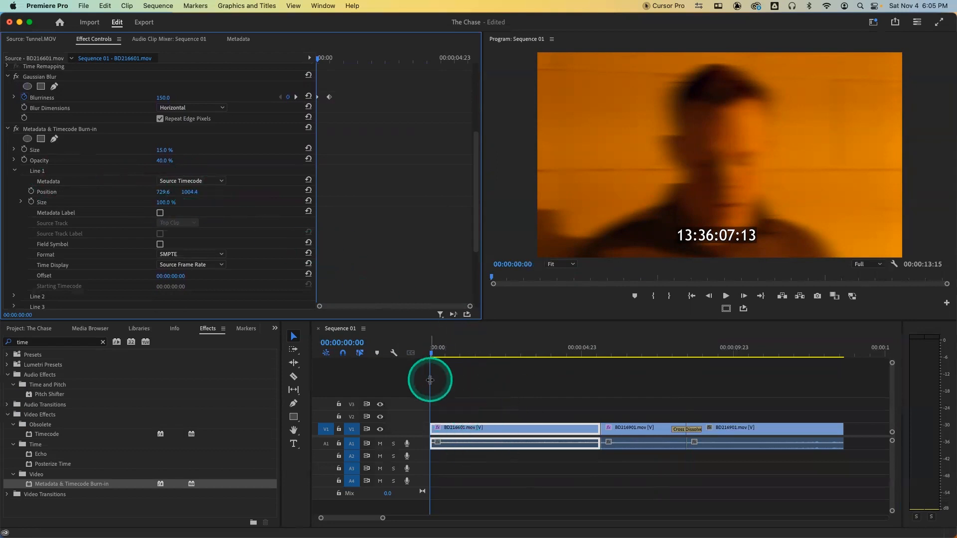
pyautogui.click(197, 184)
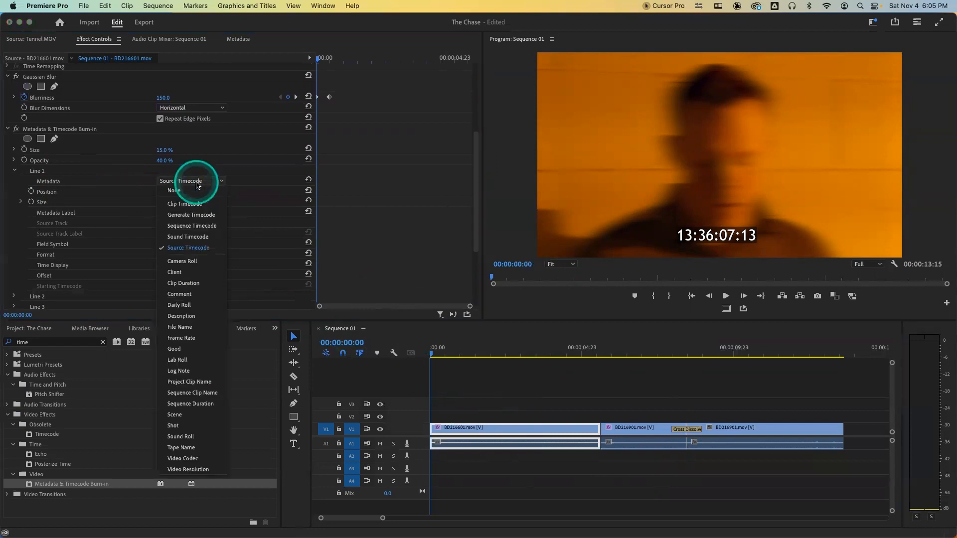
pyautogui.click(194, 227)
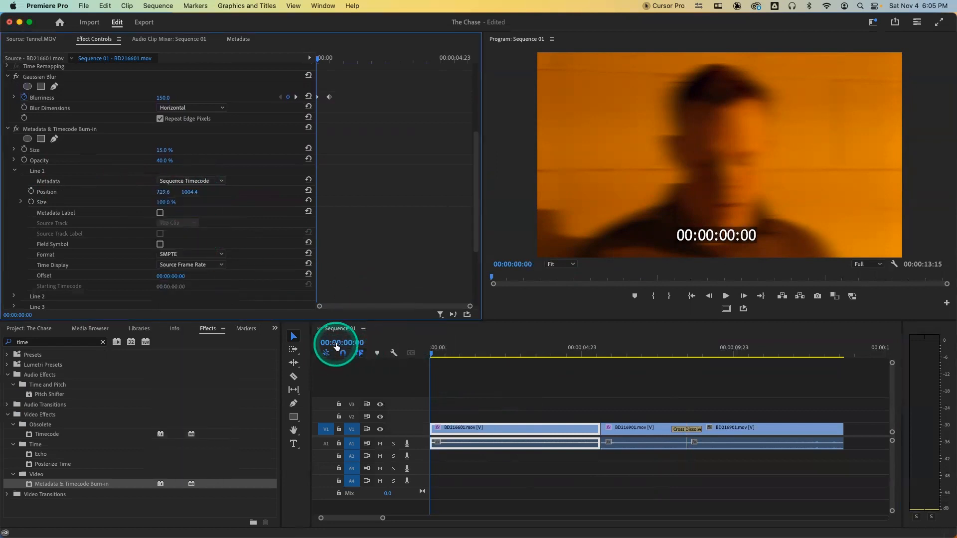
# - Select the BD216901.mov segment at 00:00:07:00, dismiss the Java update notice and delete the segment's Timecode effect
pyautogui.moveTo(508, 355); pyautogui.dragTo(642, 367)
pyautogui.click(646, 429)
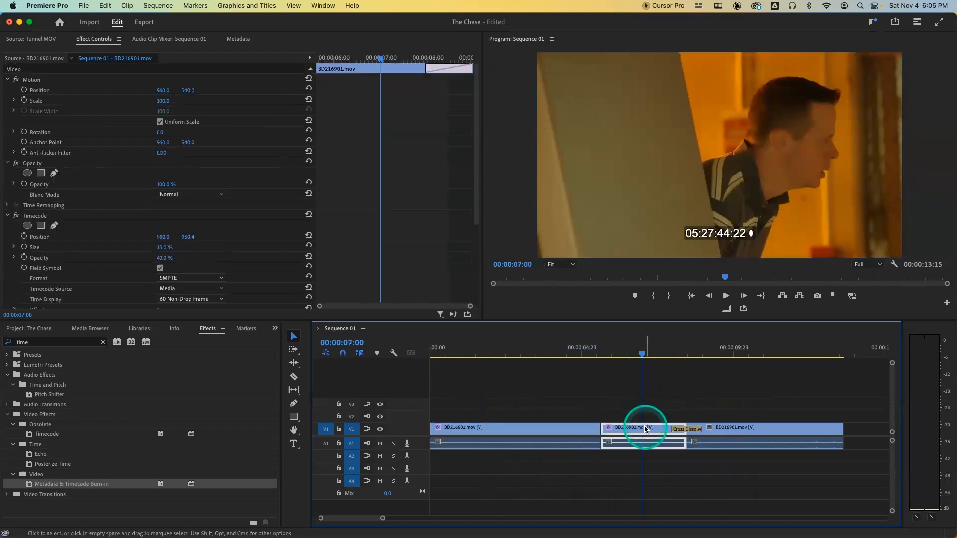
pyautogui.click(31, 217)
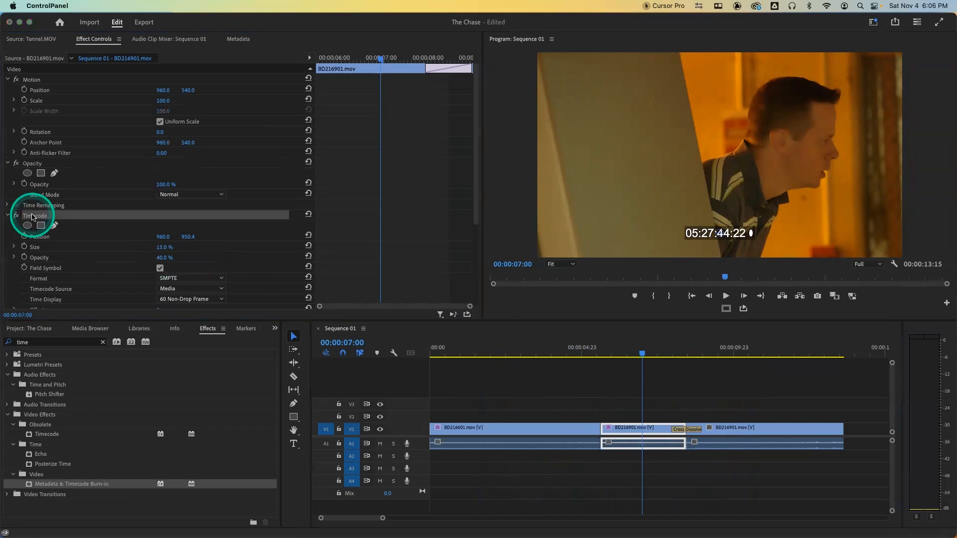
pyautogui.click(38, 215)
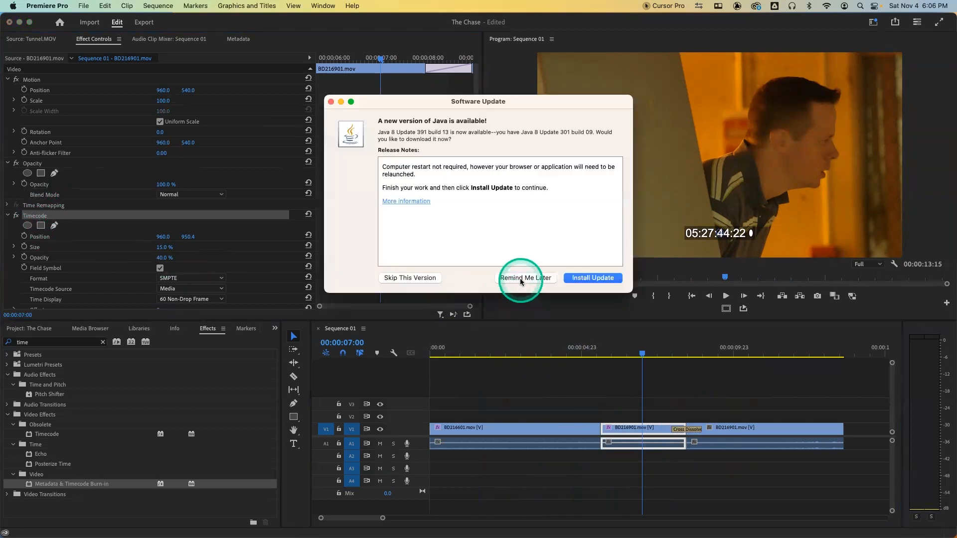
pyautogui.click(330, 101)
pyautogui.click(31, 163)
pyautogui.click(33, 217)
pyautogui.press('Delete')
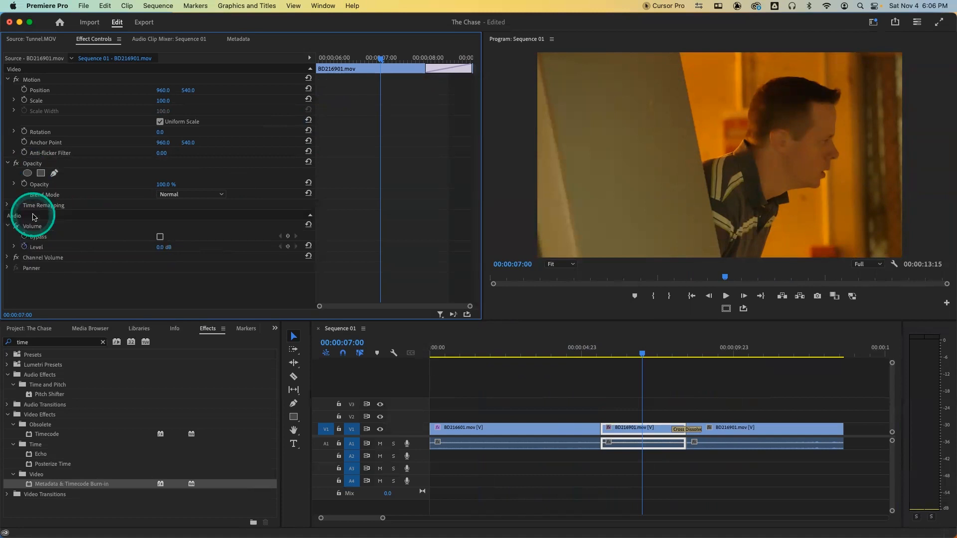
# - Delete the Metadata & Timecode Burn-in effect from the BD216601.mov clip and return to the sequence start
pyautogui.moveTo(511, 352); pyautogui.dragTo(390, 322)
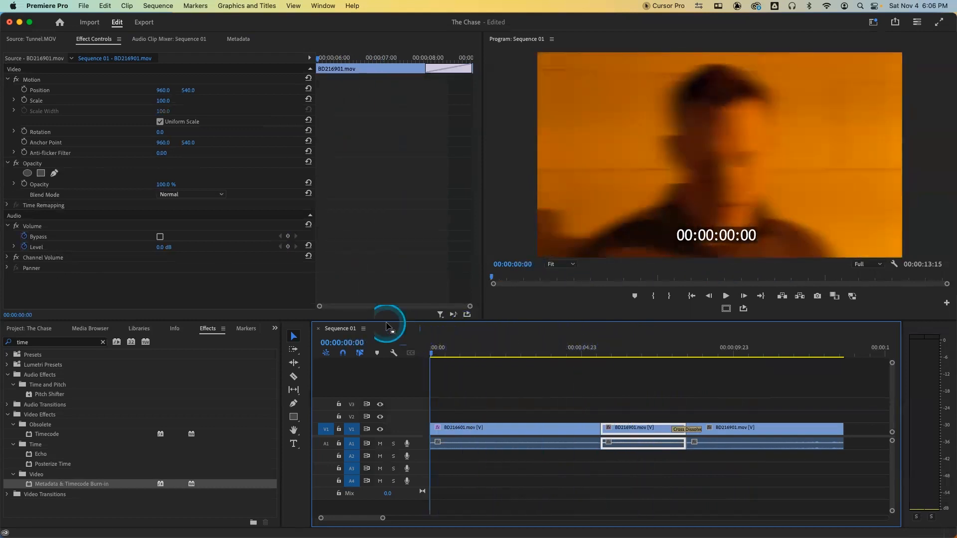
pyautogui.click(455, 428)
pyautogui.click(77, 269)
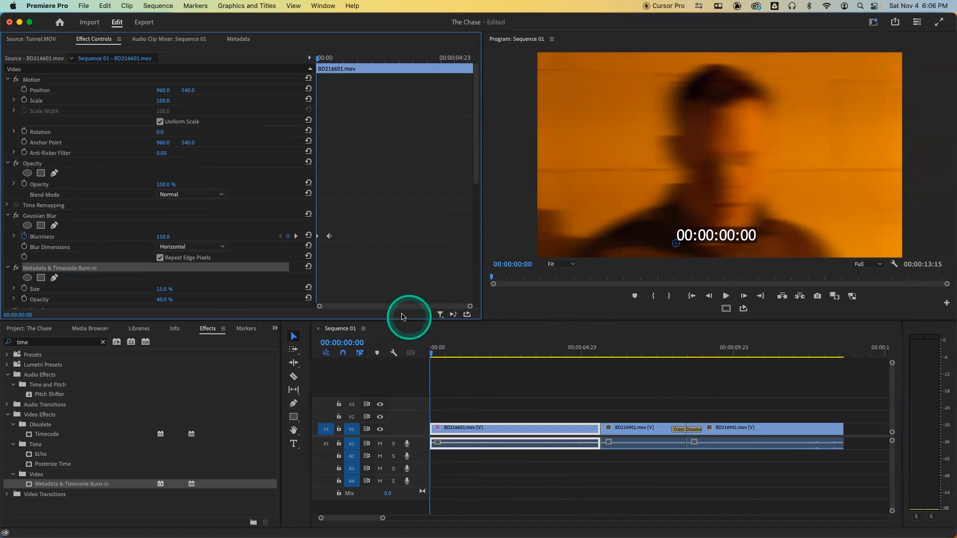
pyautogui.moveTo(443, 351); pyautogui.dragTo(516, 383)
pyautogui.click(69, 271)
pyautogui.press('Delete')
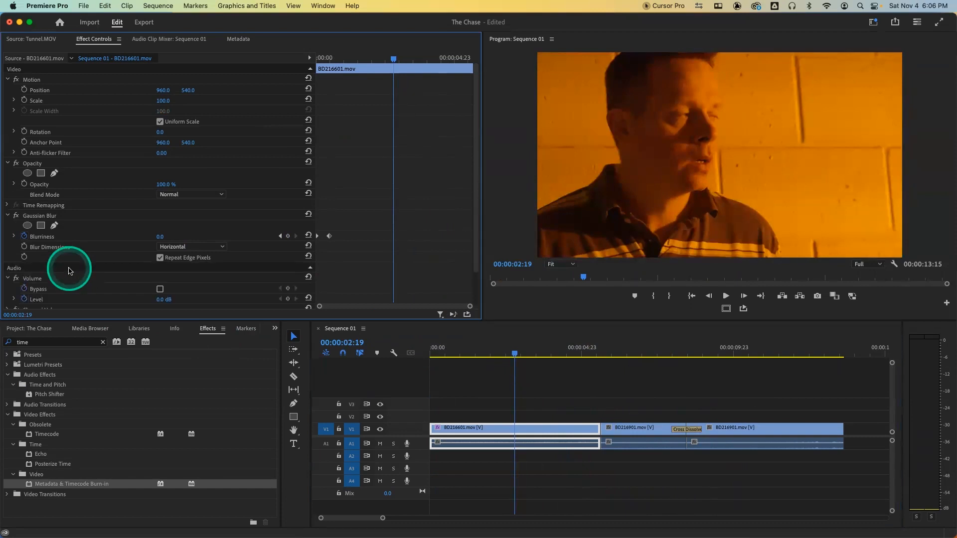
pyautogui.moveTo(444, 350); pyautogui.dragTo(413, 350)
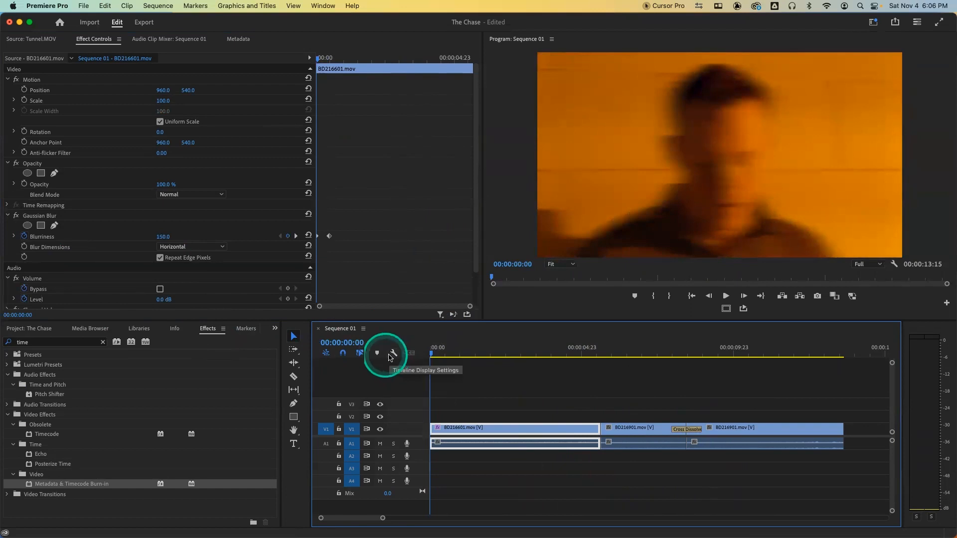
# - Create a new 1920 × 1080 adjustment layer at 23.976 fps with square pixels in the project
pyautogui.click(29, 329)
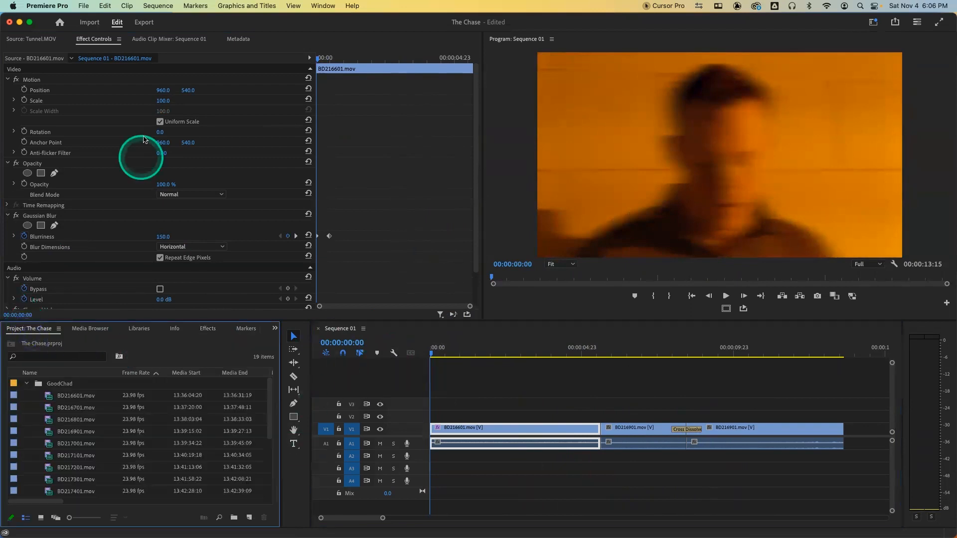
pyautogui.click(84, 6)
pyautogui.moveTo(87, 20)
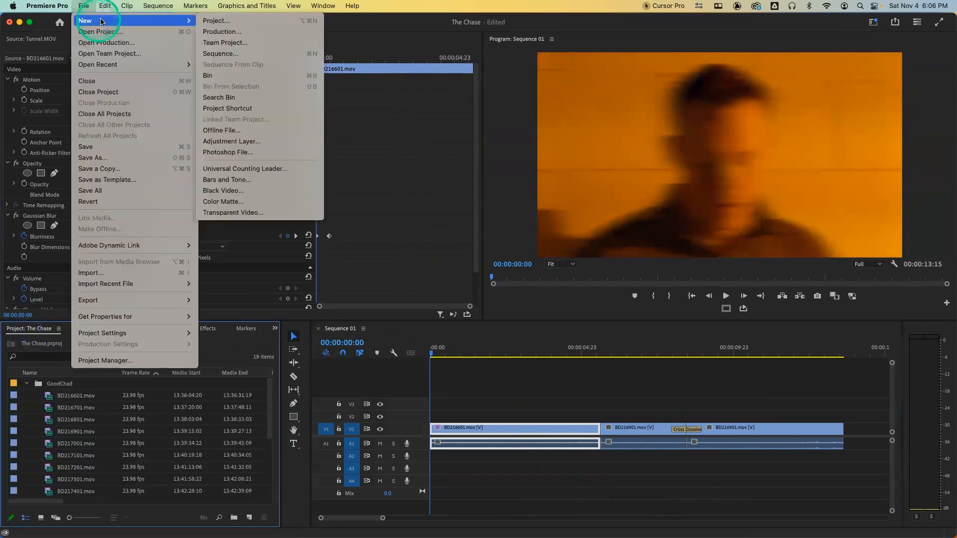
pyautogui.click(246, 142)
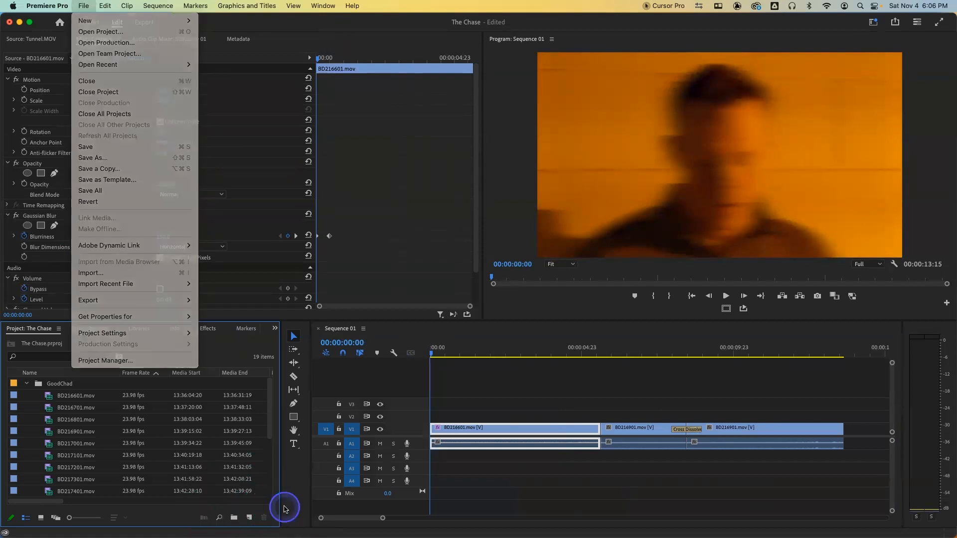
pyautogui.click(254, 520)
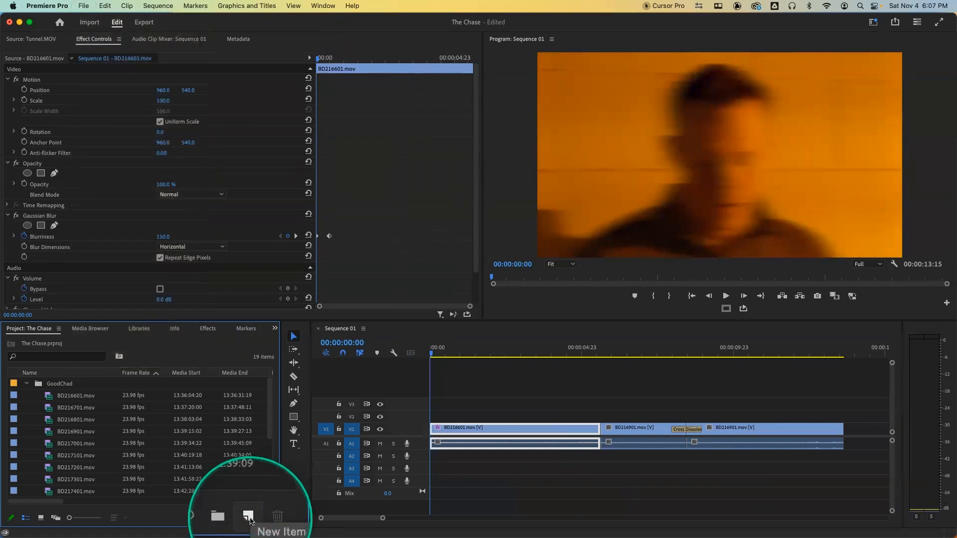
pyautogui.click(250, 521)
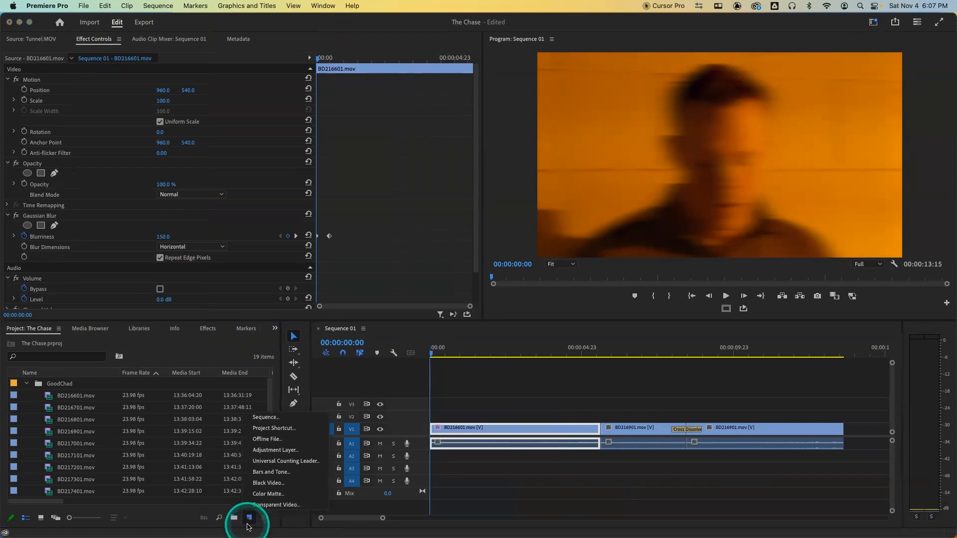
pyautogui.click(291, 451)
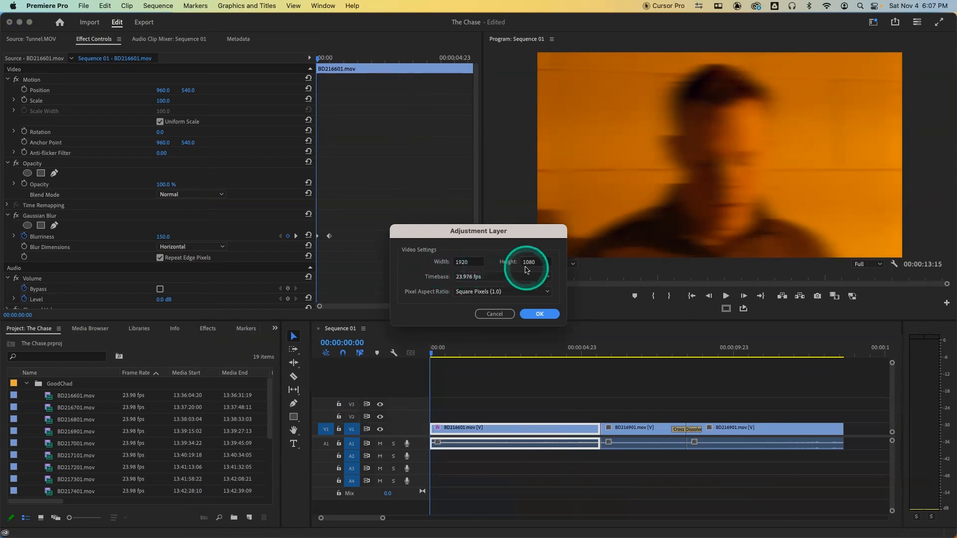
pyautogui.click(541, 314)
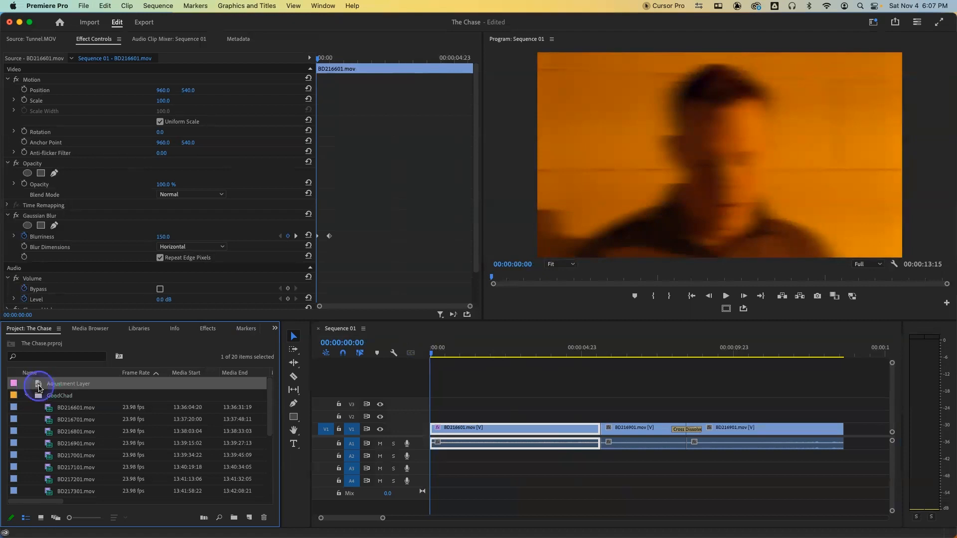
# - Place the adjustment layer on track V2 at the sequence start and extend it to the end of the last clip
pyautogui.moveTo(333, 399); pyautogui.dragTo(429, 417)
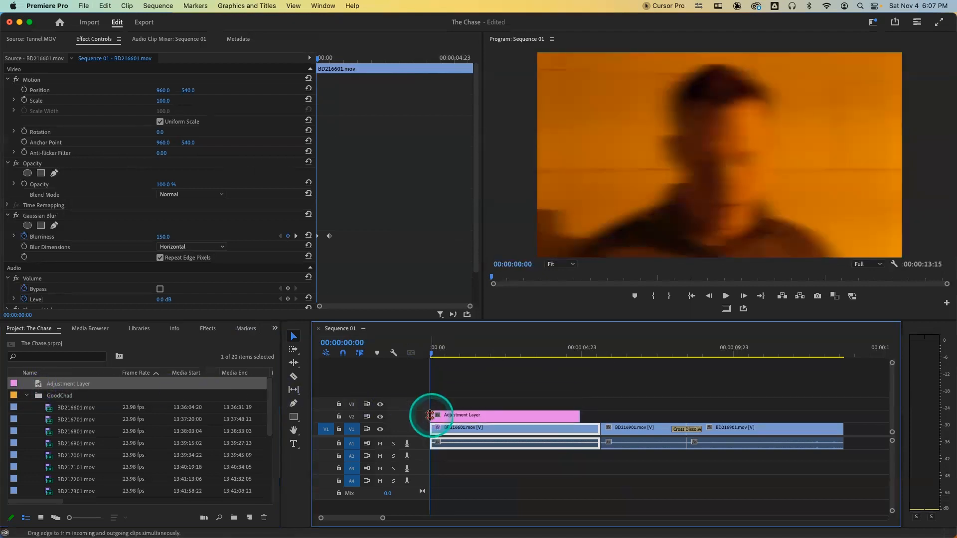
pyautogui.moveTo(580, 416); pyautogui.dragTo(843, 416)
pyautogui.moveTo(439, 348)
pyautogui.mouseDown()
pyautogui.moveTo(630, 349)
pyautogui.moveTo(428, 358)
pyautogui.mouseUp()
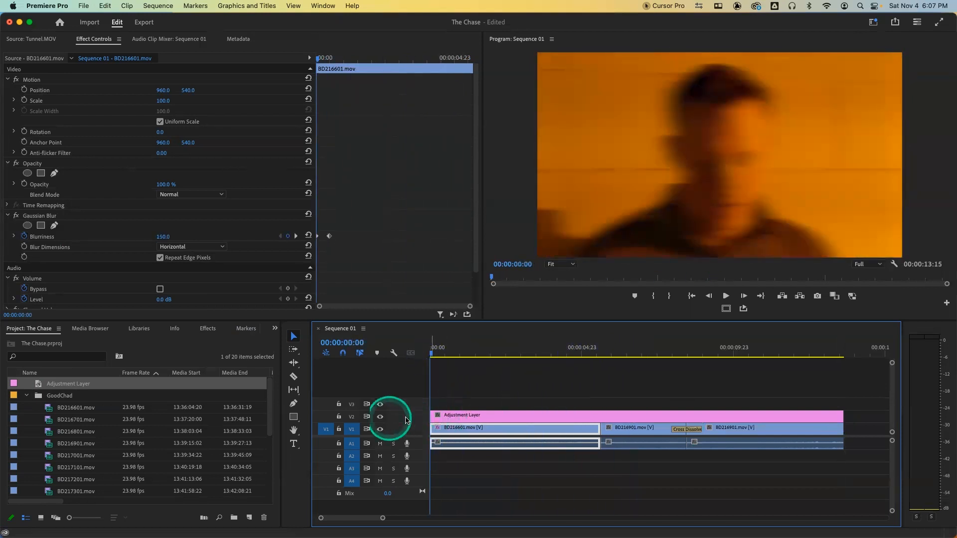
# - Temporarily hide track V1 to examine the adjustment layer on its own in the program view
pyautogui.click(381, 430)
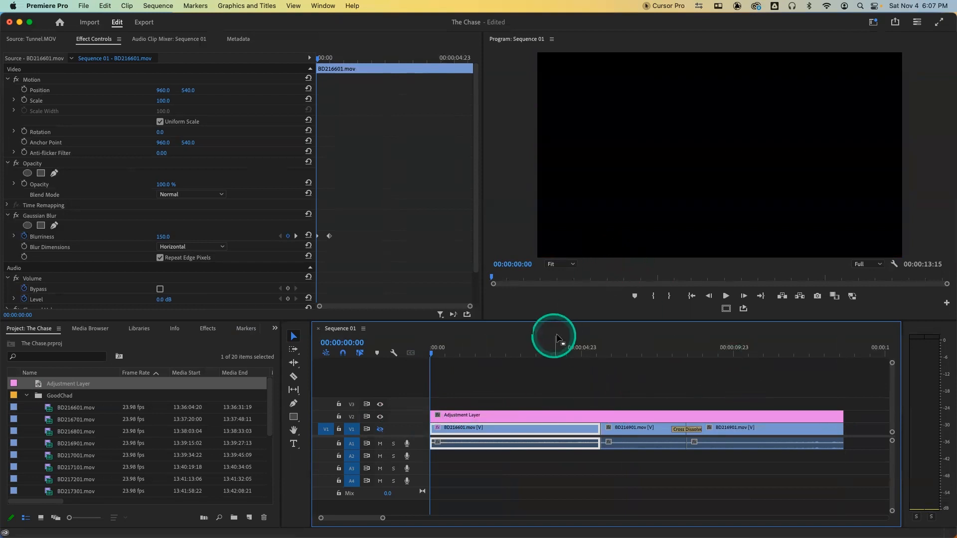
pyautogui.rightClick(570, 218)
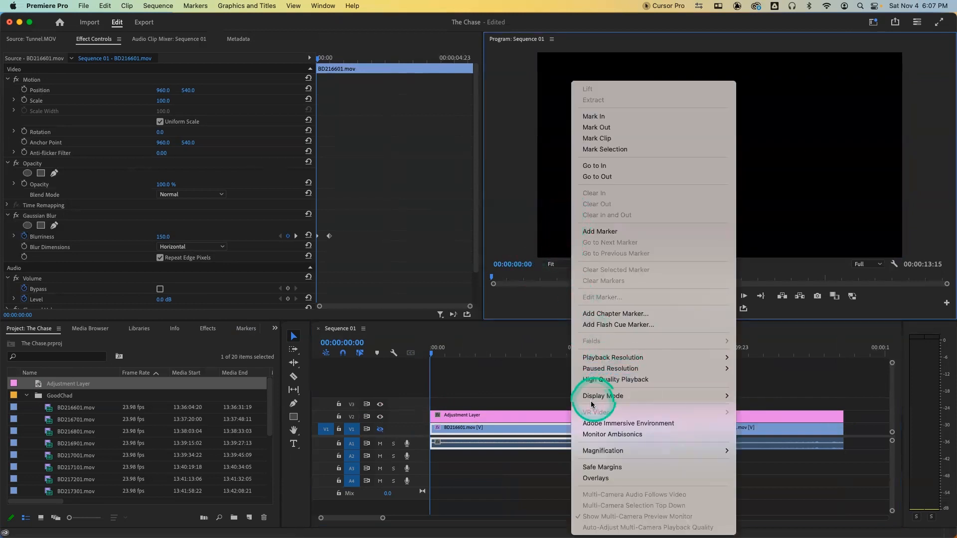
pyautogui.click(502, 408)
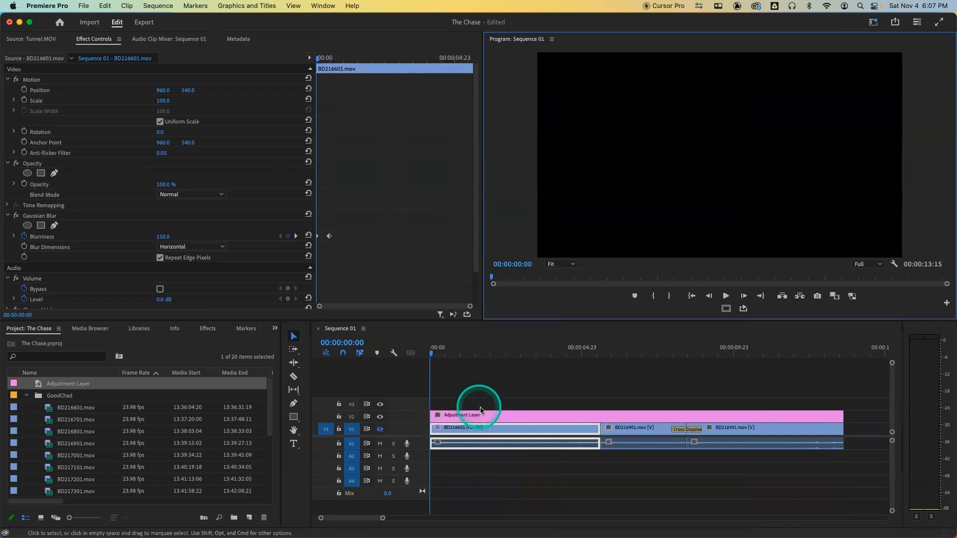
pyautogui.click(381, 430)
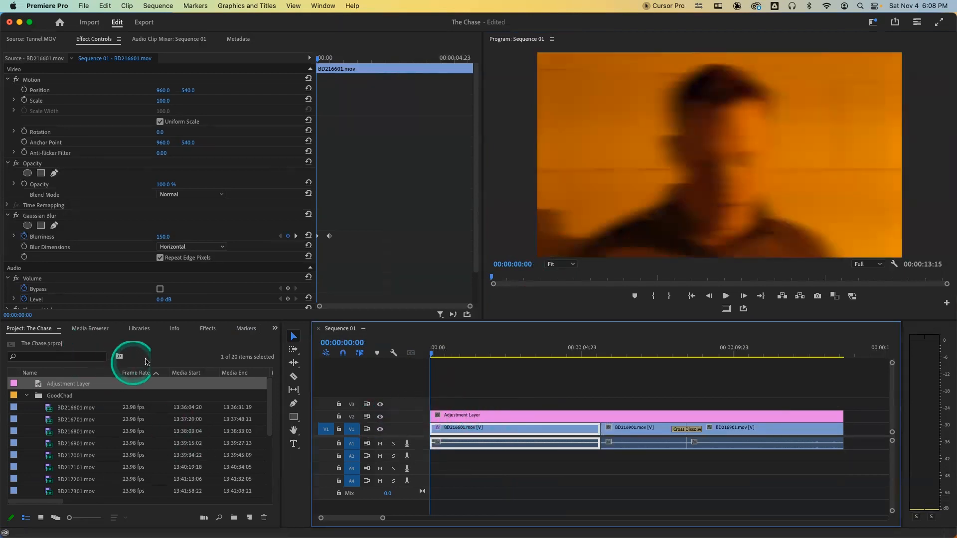
# - Apply Metadata & Timecode Burn-in to the adjustment layer and set its first line's metadata to Sequence Timecode
pyautogui.click(211, 333)
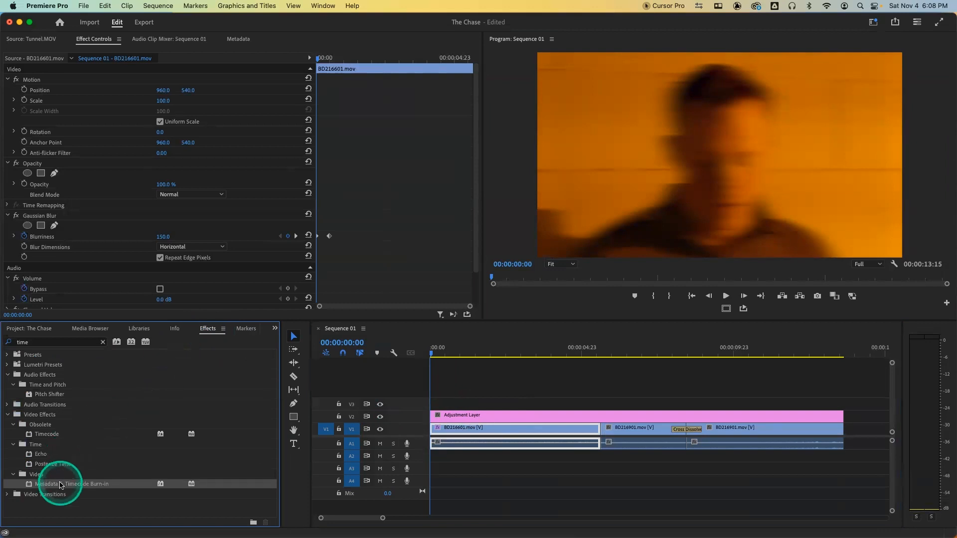
pyautogui.moveTo(70, 482); pyautogui.dragTo(470, 421)
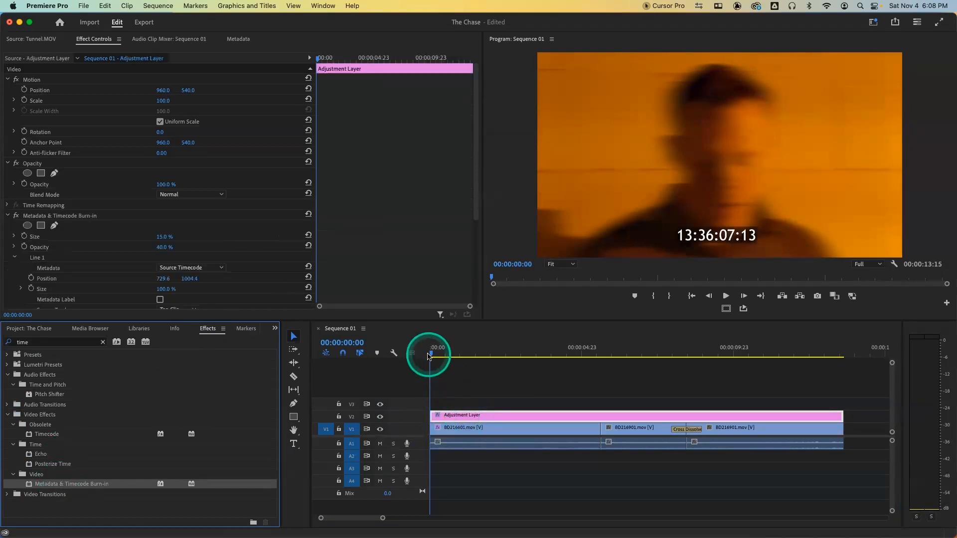
pyautogui.moveTo(434, 352)
pyautogui.mouseDown()
pyautogui.moveTo(776, 352)
pyautogui.moveTo(417, 353)
pyautogui.mouseUp()
pyautogui.click(469, 415)
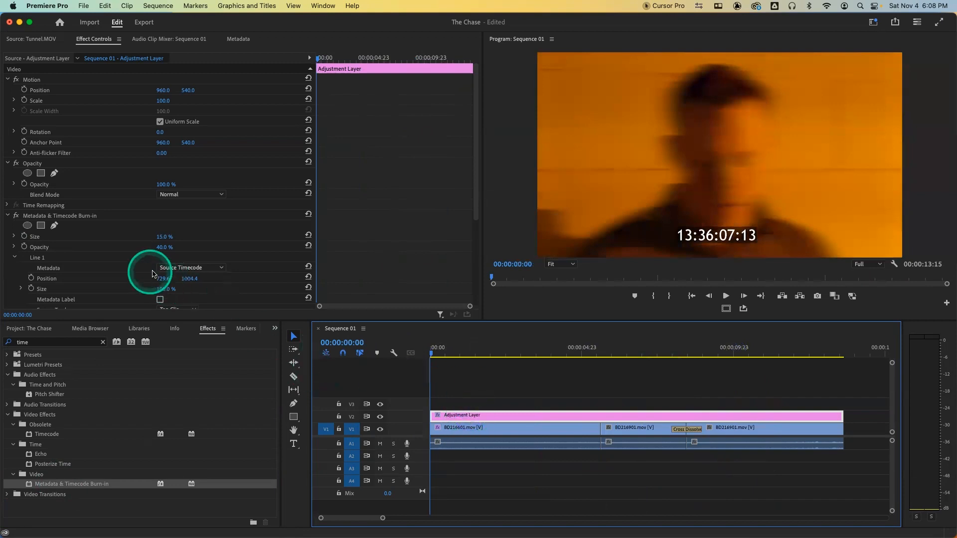
pyautogui.click(49, 268)
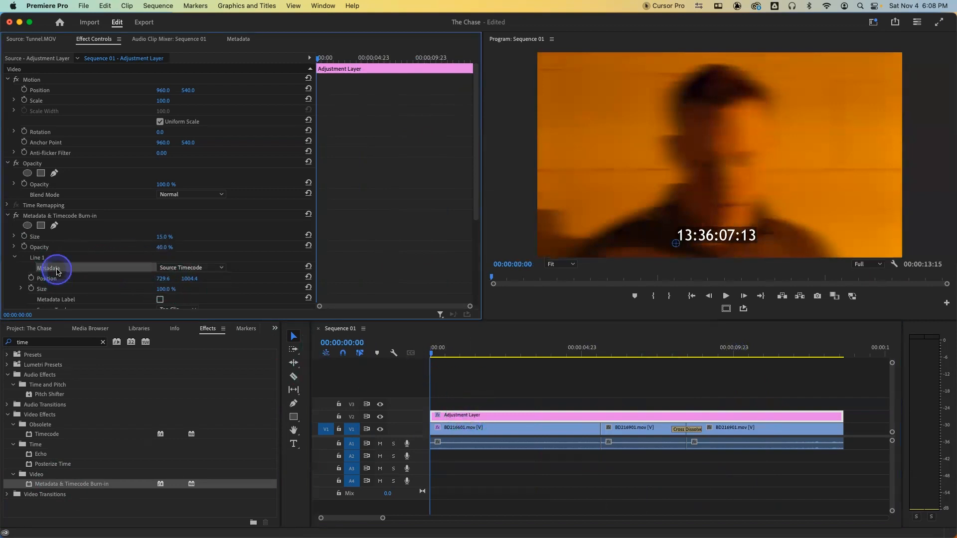
pyautogui.click(195, 268)
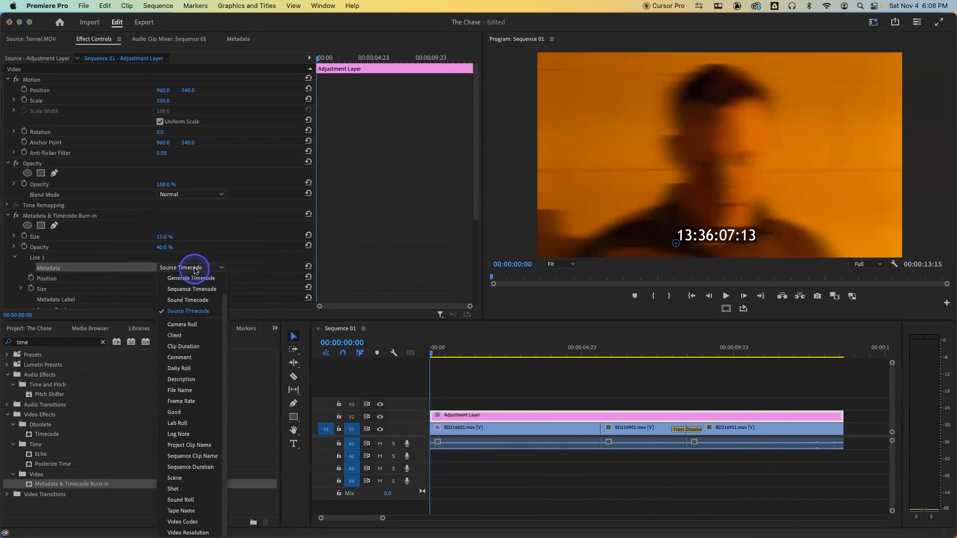
pyautogui.click(198, 289)
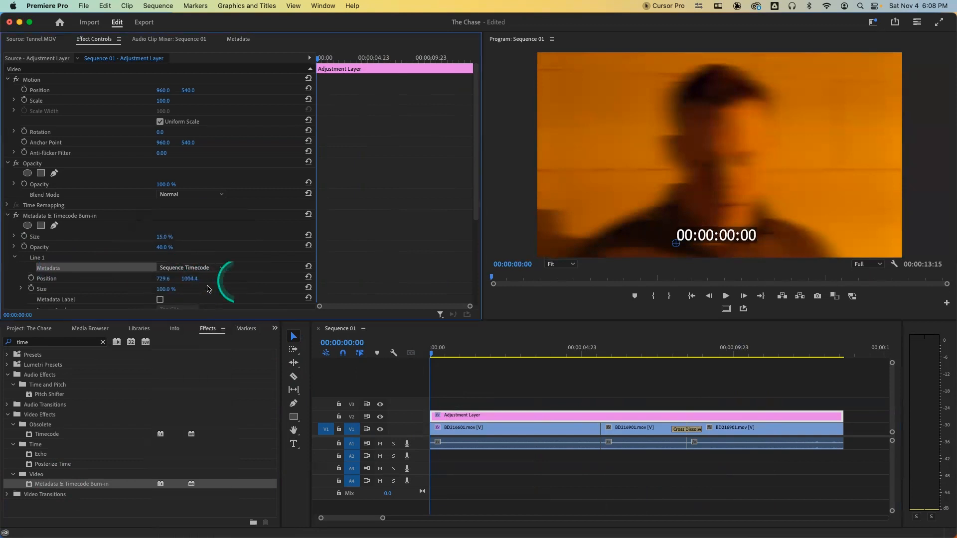
# - Reduce the burn-in size to 12% and set its horizontal position to 80.6, checking it at 00:00:01:17 and the sequence start
pyautogui.click(471, 351)
pyautogui.moveTo(475, 351)
pyautogui.mouseDown()
pyautogui.moveTo(588, 352)
pyautogui.moveTo(481, 352)
pyautogui.mouseUp()
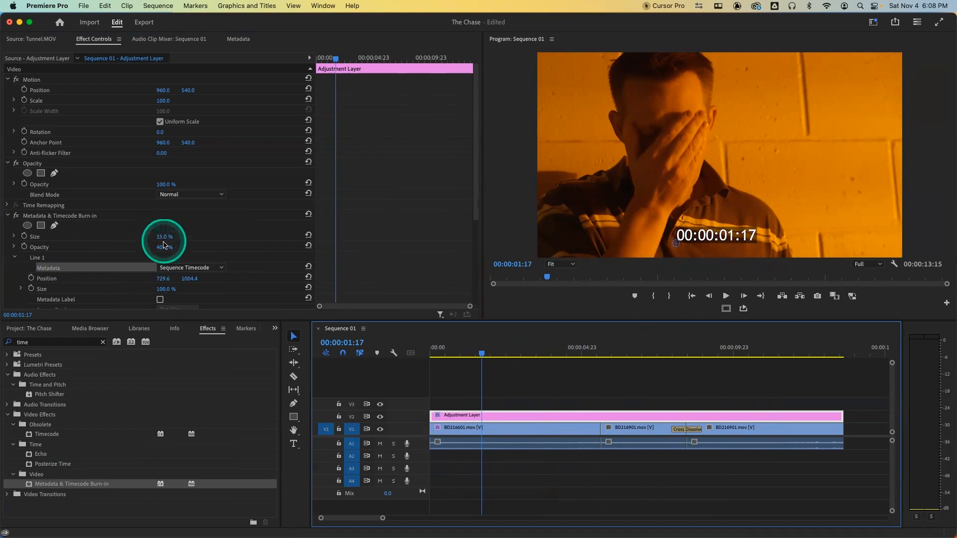
pyautogui.moveTo(163, 238); pyautogui.dragTo(163, 236)
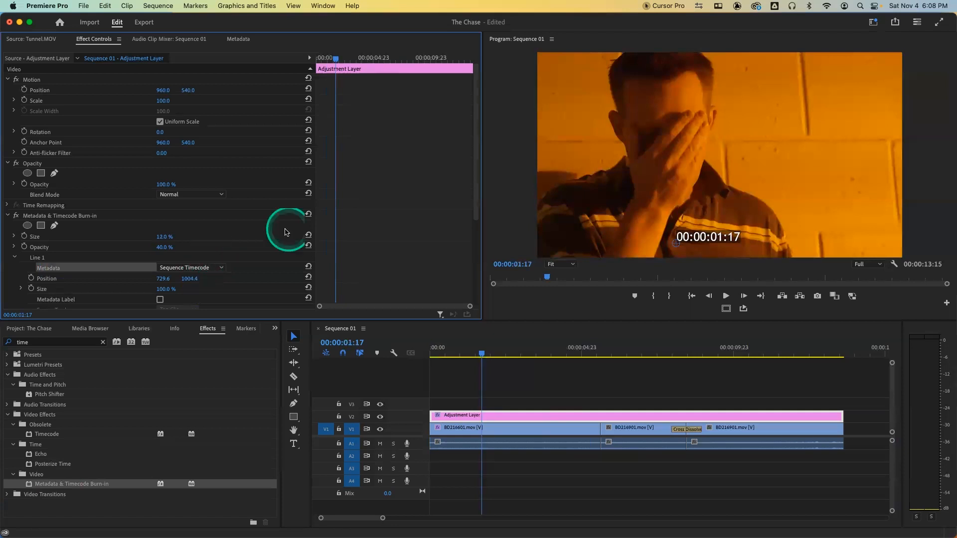
pyautogui.moveTo(163, 279); pyautogui.dragTo(166, 277)
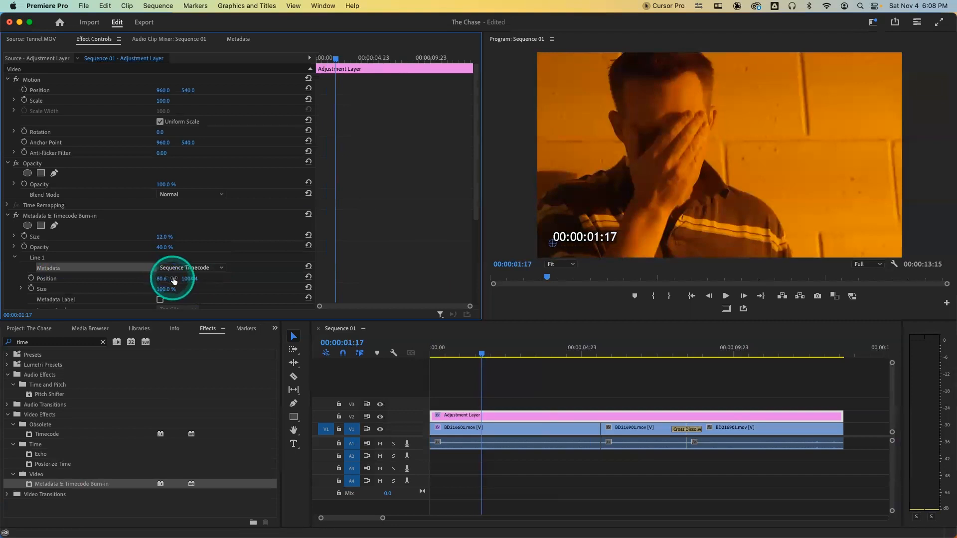
pyautogui.moveTo(461, 348); pyautogui.dragTo(362, 343)
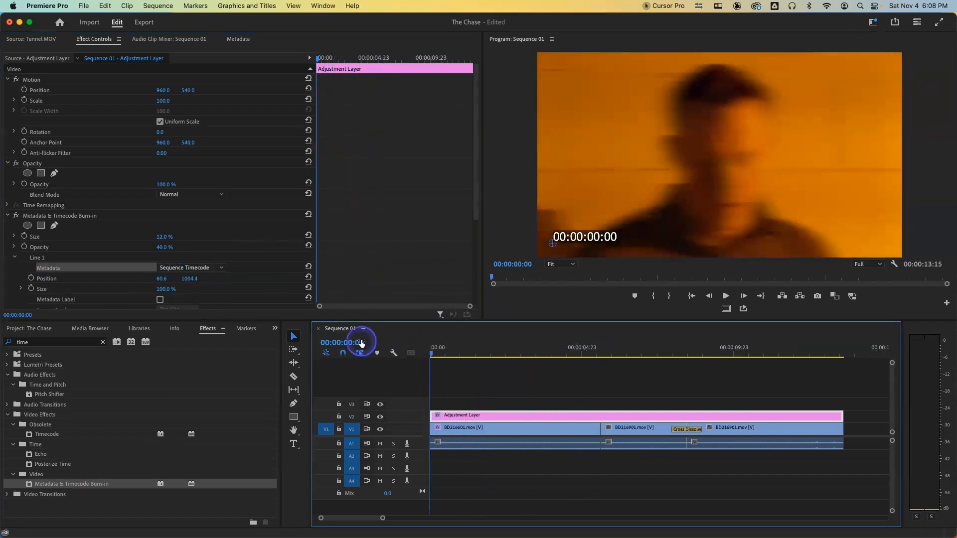
# - Set the Metadata & Timecode Burn-in opacity to 30% on the adjustment layer
pyautogui.click(163, 247)
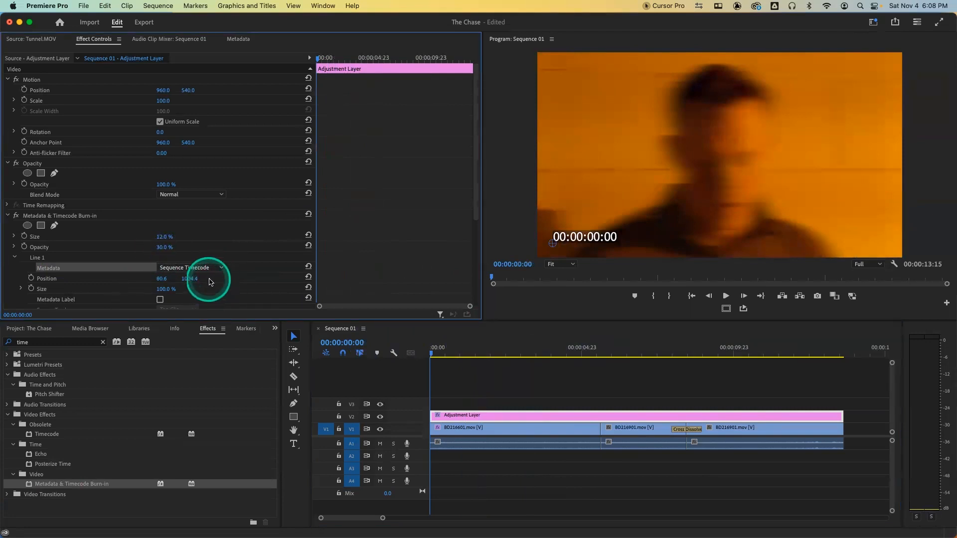
pyautogui.scroll(-5, 119, 257)
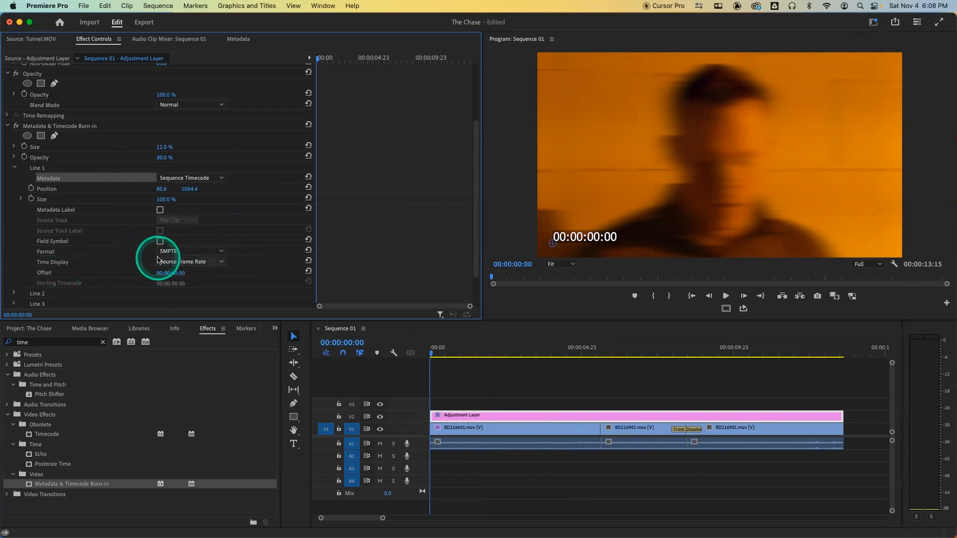
# - Preview line 1's metadata label by turning it on and off again
pyautogui.click(160, 211)
pyautogui.click(160, 210)
pyautogui.click(160, 210)
pyautogui.click(160, 210)
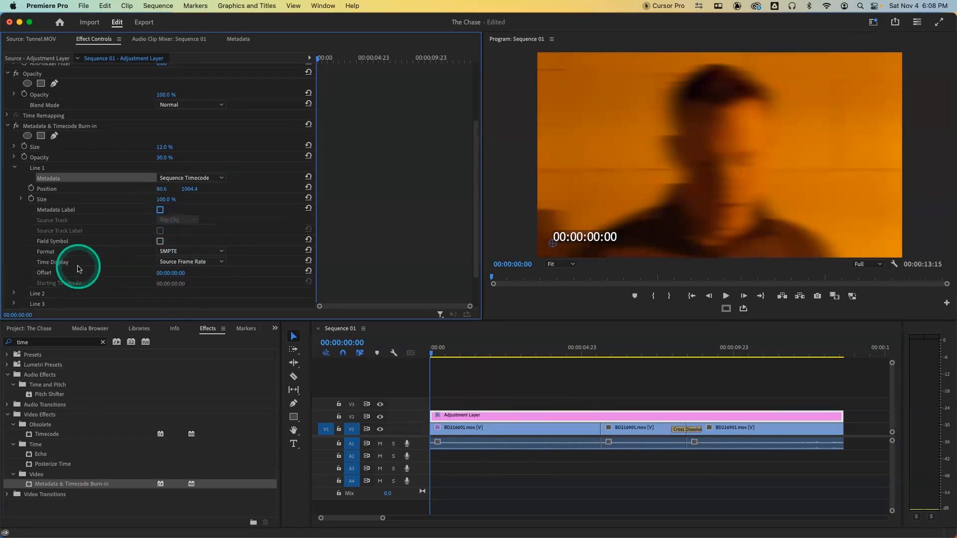
# - Set the burn-in's line 2 metadata to File Name
pyautogui.click(13, 294)
pyautogui.scroll(-5, 165, 270)
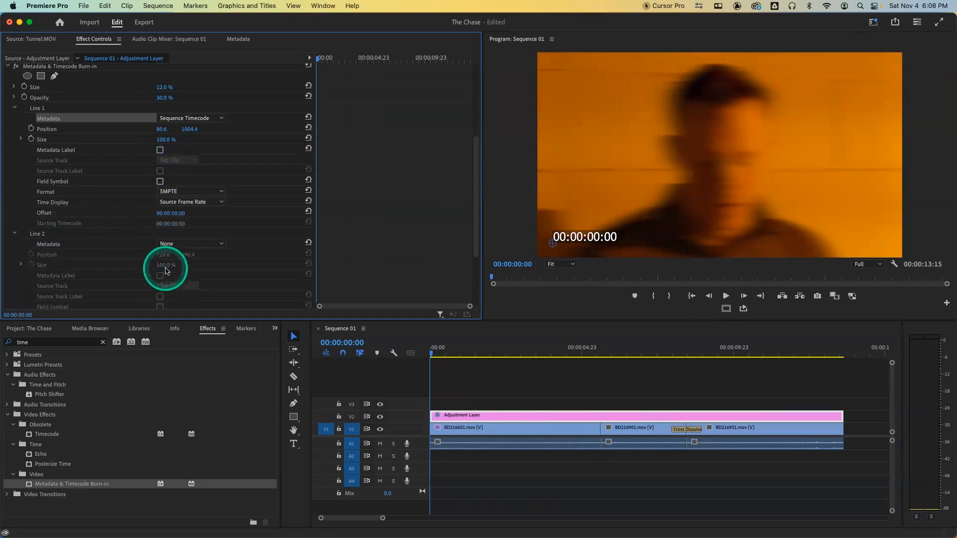
pyautogui.click(187, 206)
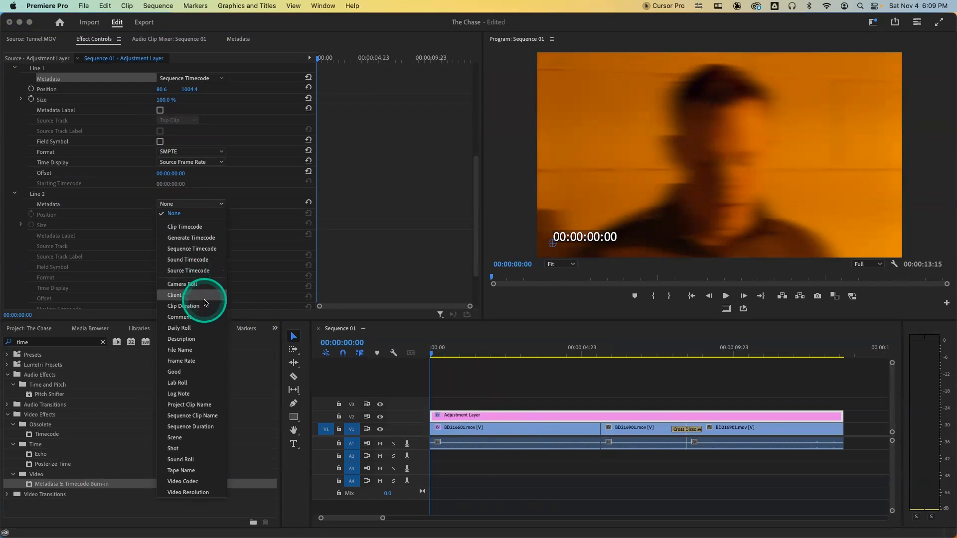
pyautogui.click(206, 351)
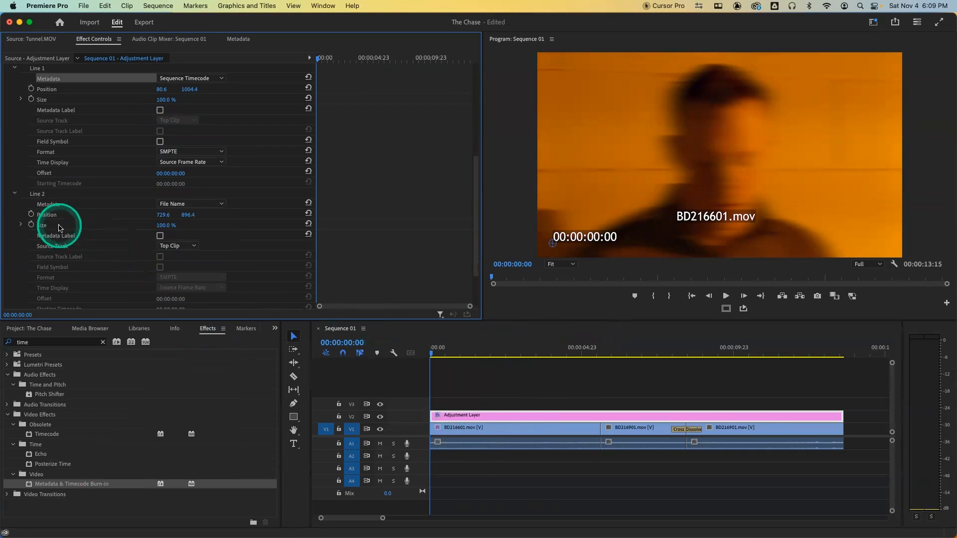
# - Move the file name burn-in to the frame's upper-left corner, about 52.5, 104.9, and reduce its size to 52%
pyautogui.click(38, 195)
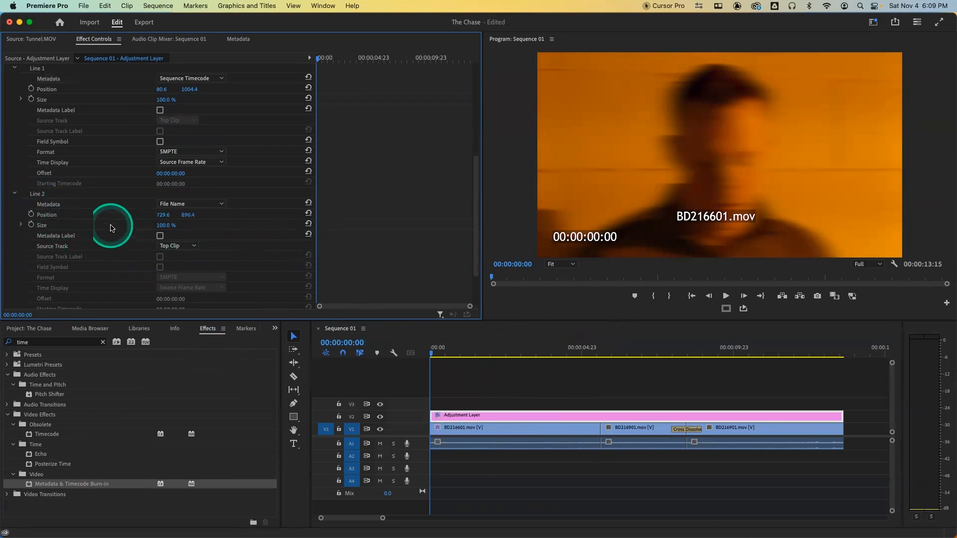
pyautogui.click(54, 217)
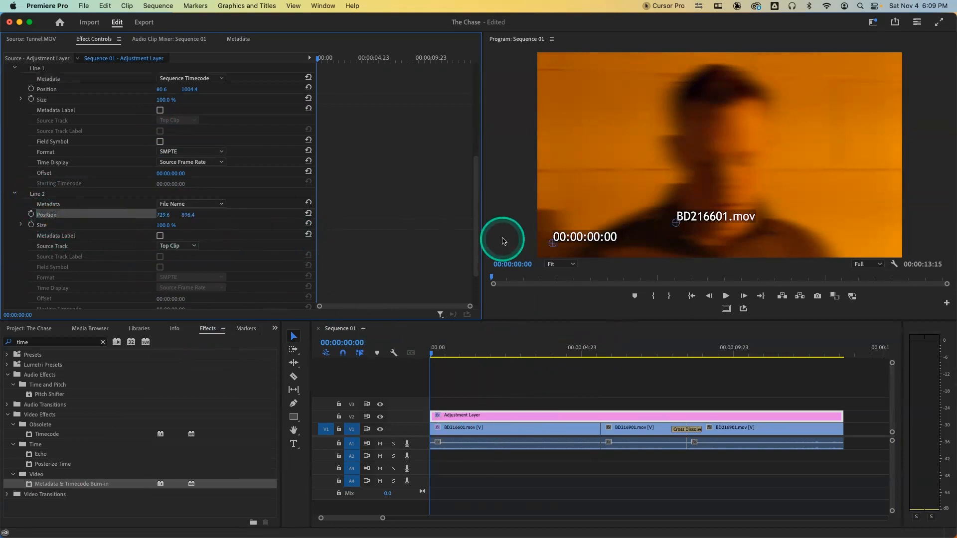
pyautogui.moveTo(678, 226); pyautogui.dragTo(547, 73)
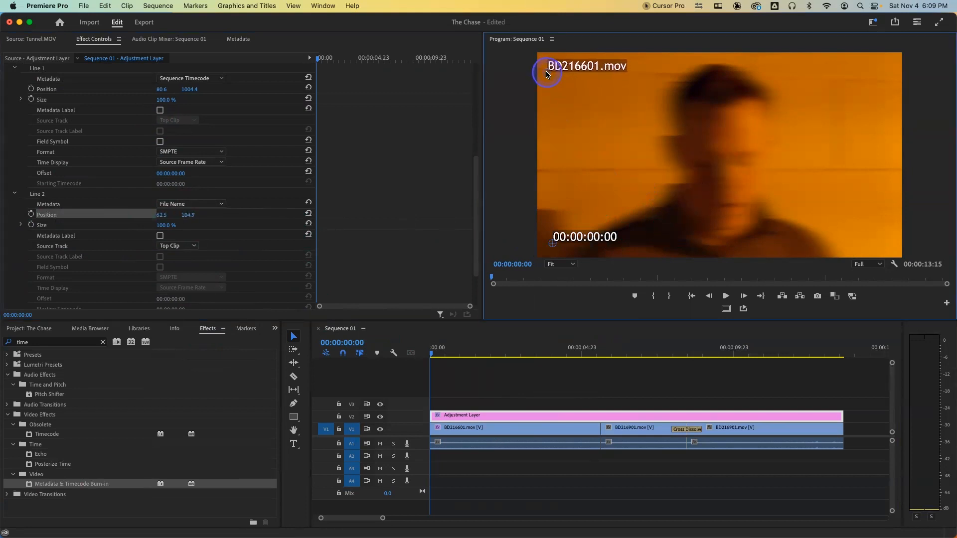
pyautogui.rightClick(547, 73)
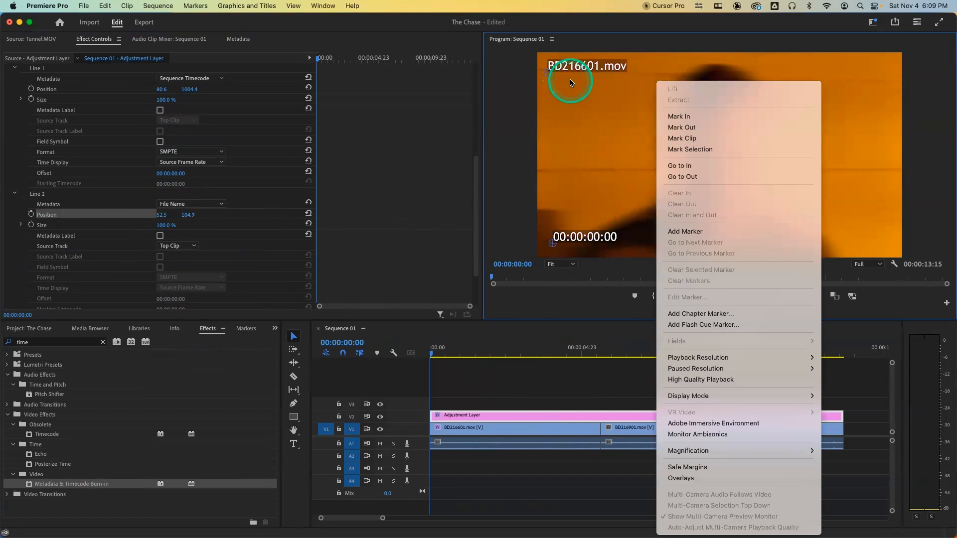
pyautogui.click(574, 82)
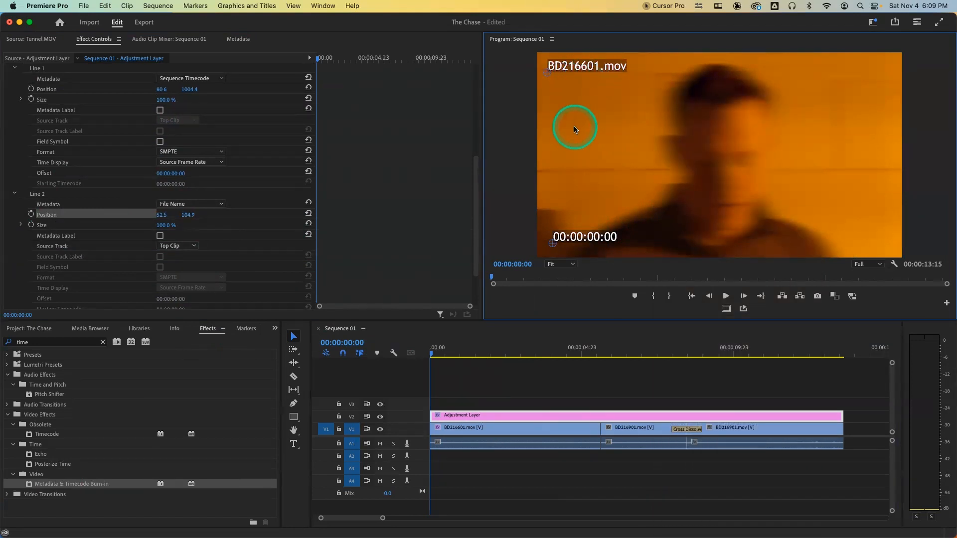
pyautogui.click(166, 227)
pyautogui.moveTo(166, 225); pyautogui.dragTo(166, 225)
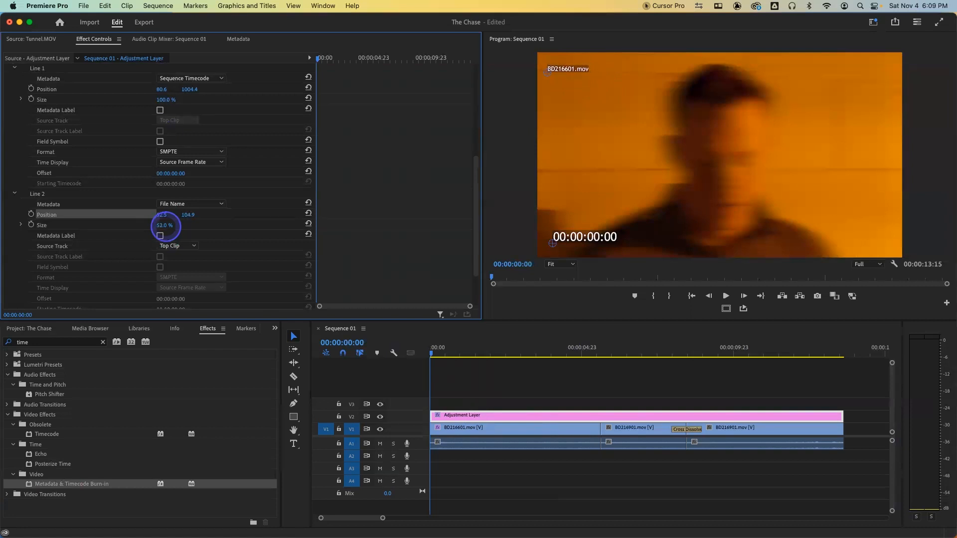
# - Set the burn-in's line 3 metadata to Sound Timecode
pyautogui.scroll(-3, 136, 241)
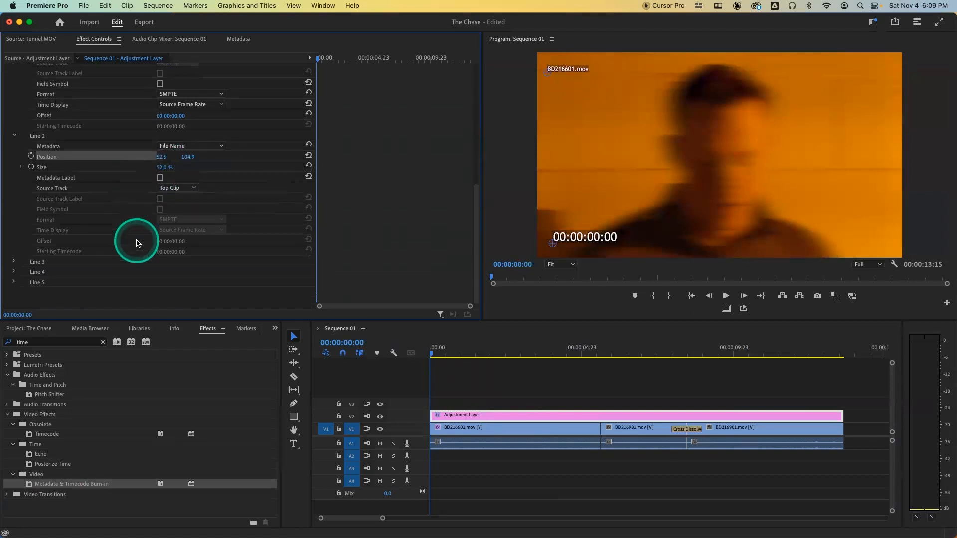
pyautogui.click(14, 261)
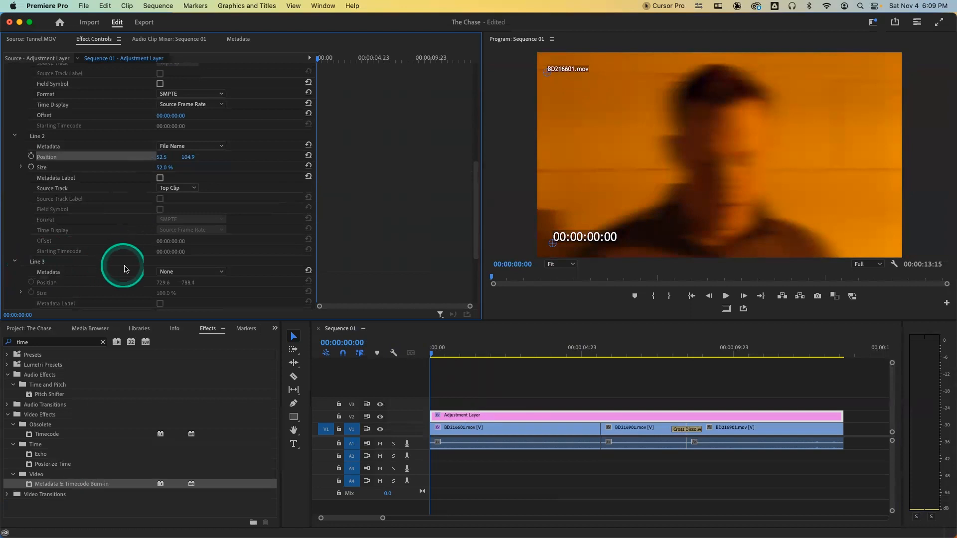
pyautogui.click(170, 273)
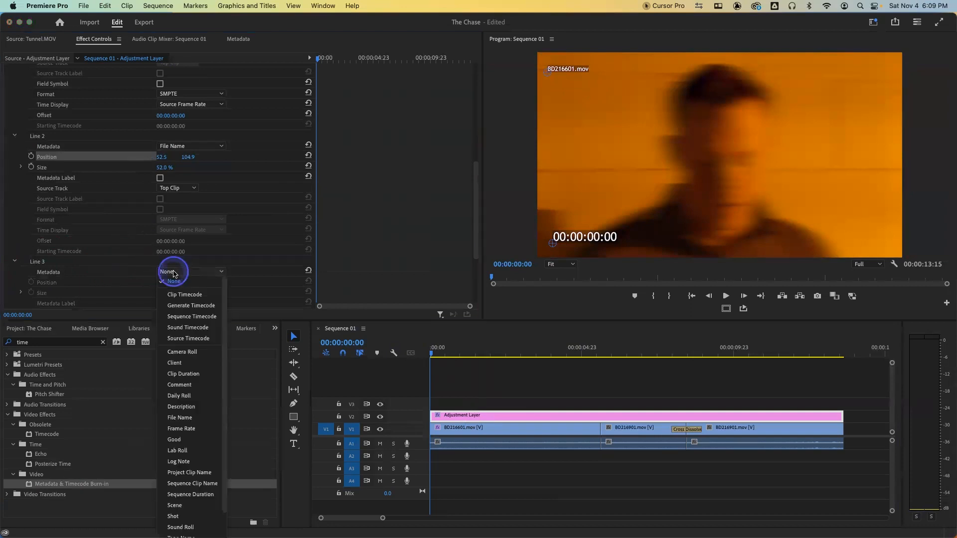
pyautogui.click(193, 327)
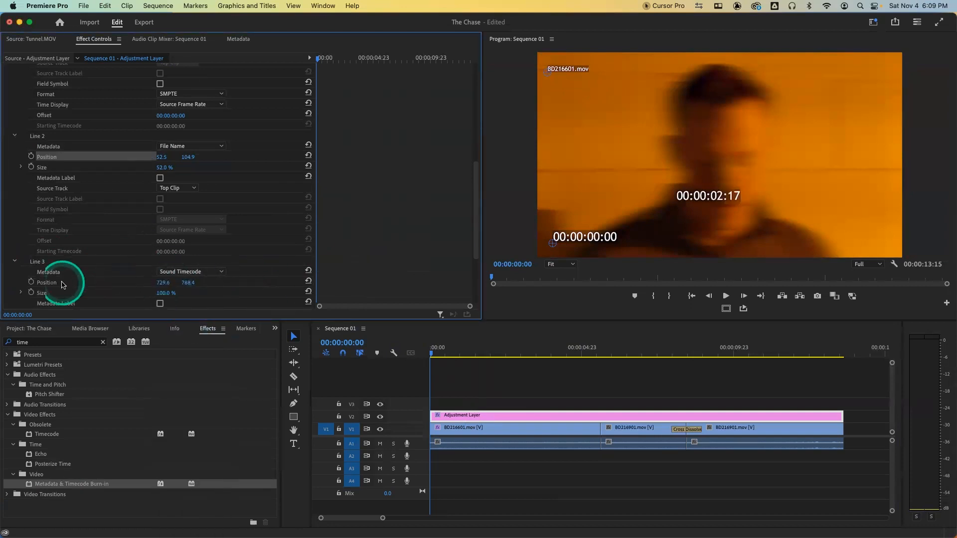
# - Place the sound timecode just below the file name, at about 44.6, 191.4, and reduce its size to 78%
pyautogui.click(42, 285)
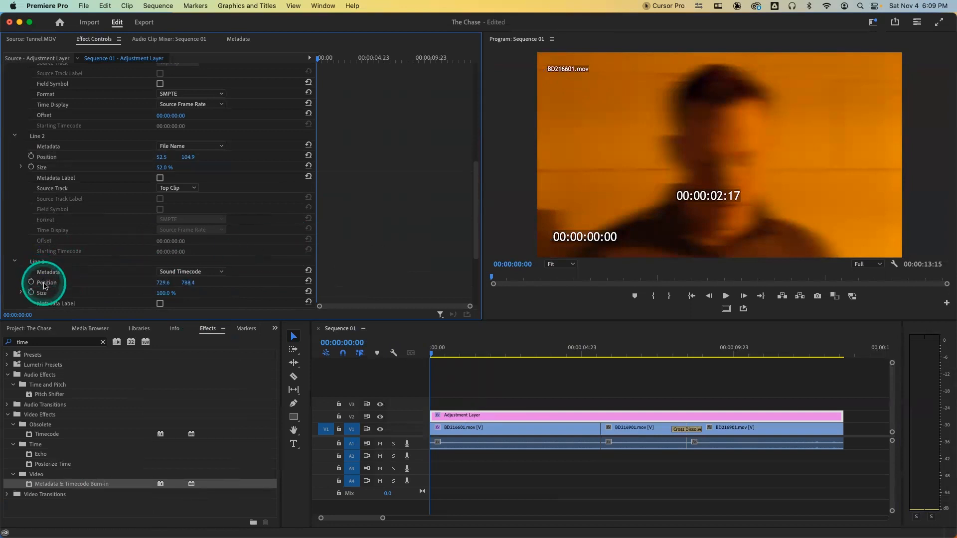
pyautogui.click(49, 275)
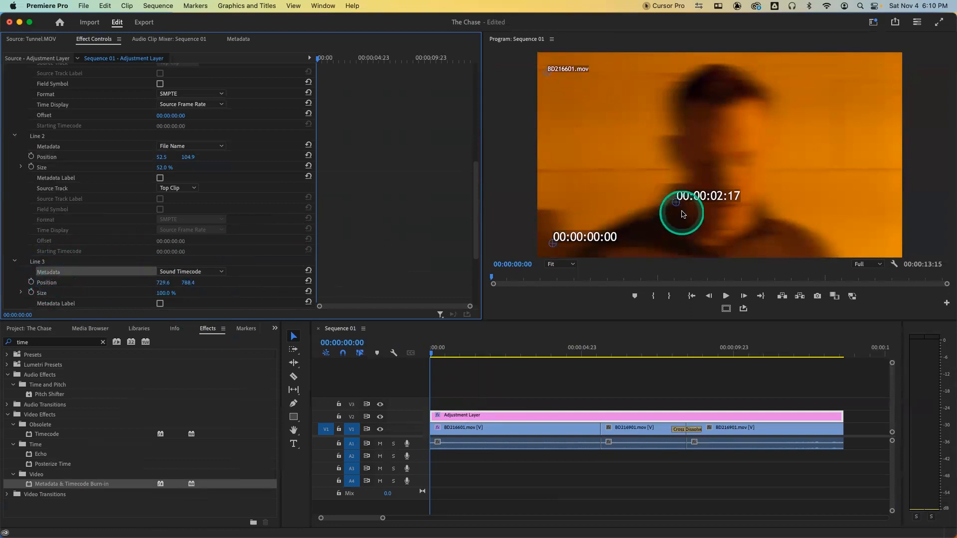
pyautogui.moveTo(678, 205); pyautogui.dragTo(544, 91)
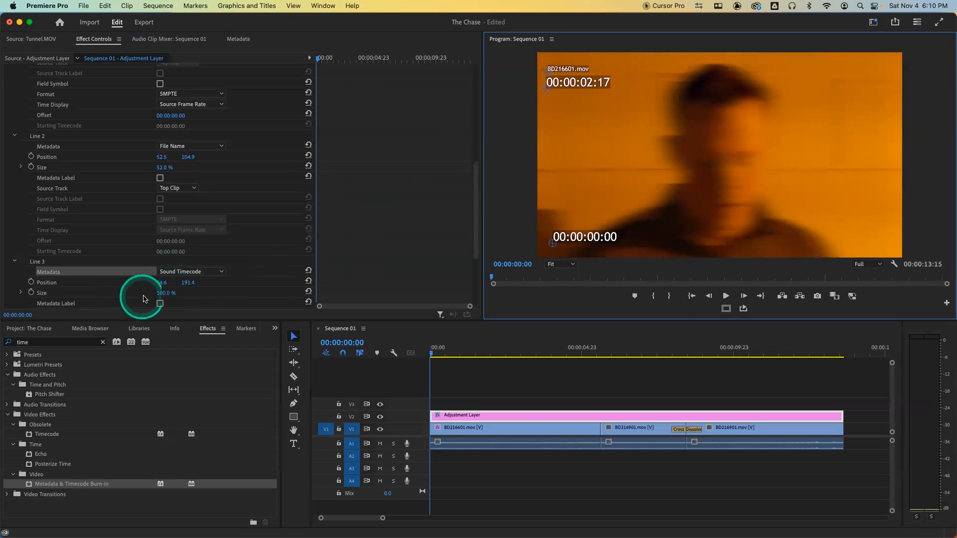
pyautogui.click(161, 297)
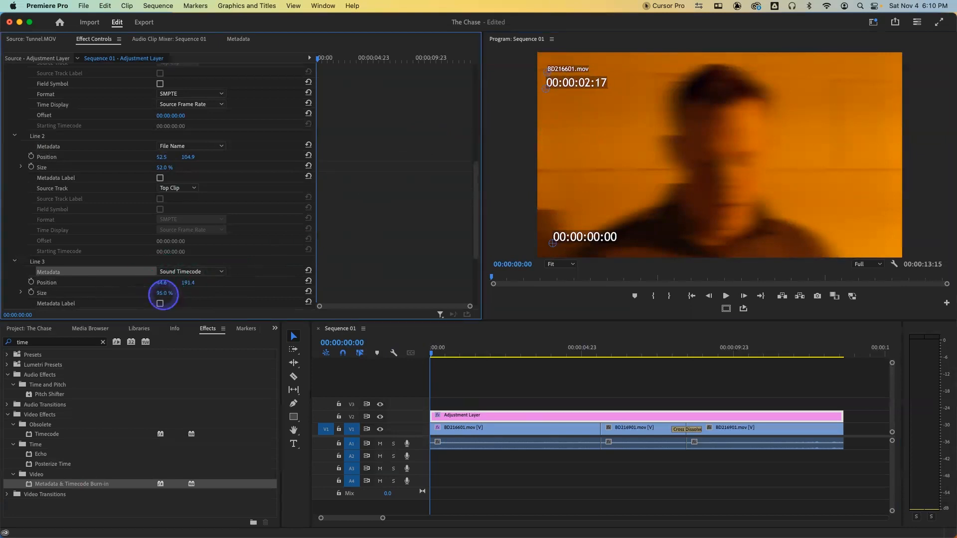
# - Set line 4's metadata to Sequence Timecode and place it in the frame's upper-right corner, at about 1523.9, 133.7
pyautogui.scroll(-4, 225, 294)
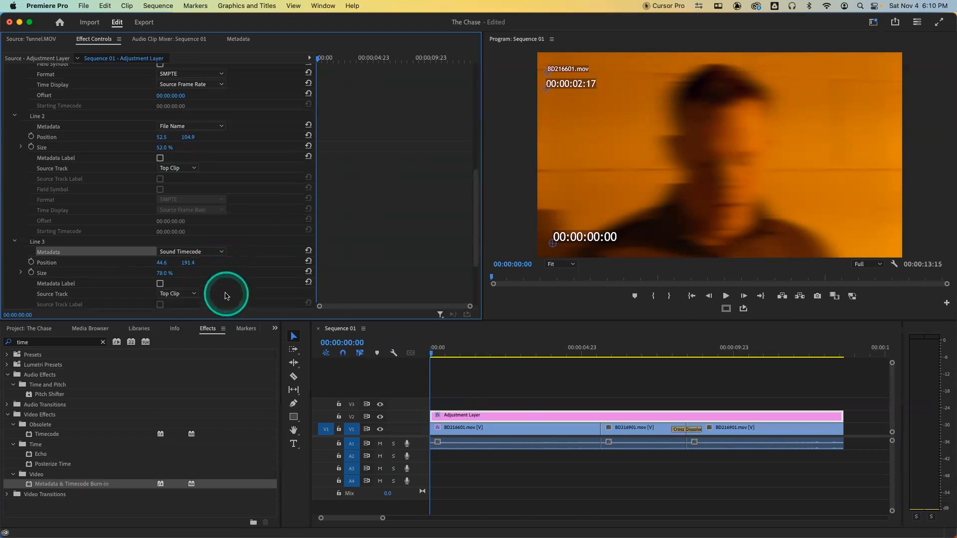
pyautogui.scroll(-1, 226, 294)
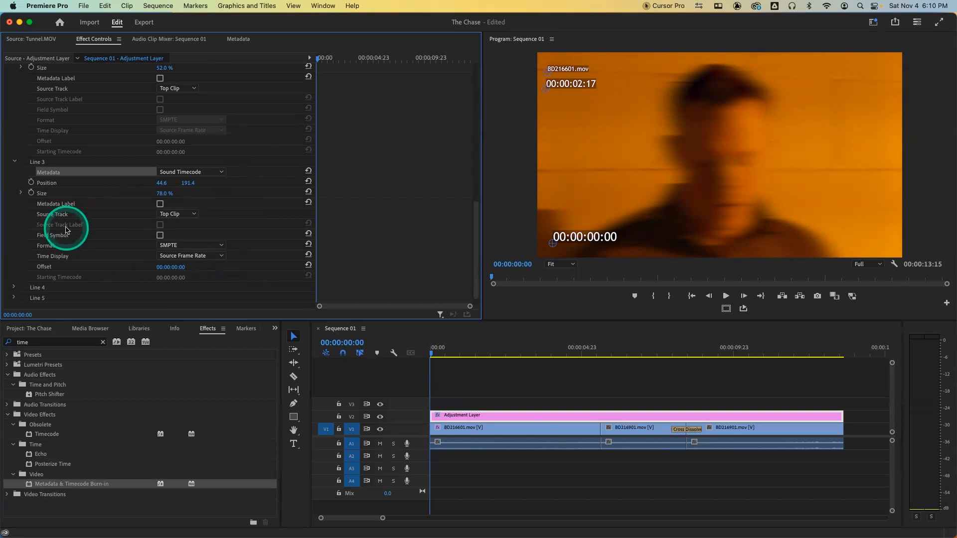
pyautogui.click(14, 288)
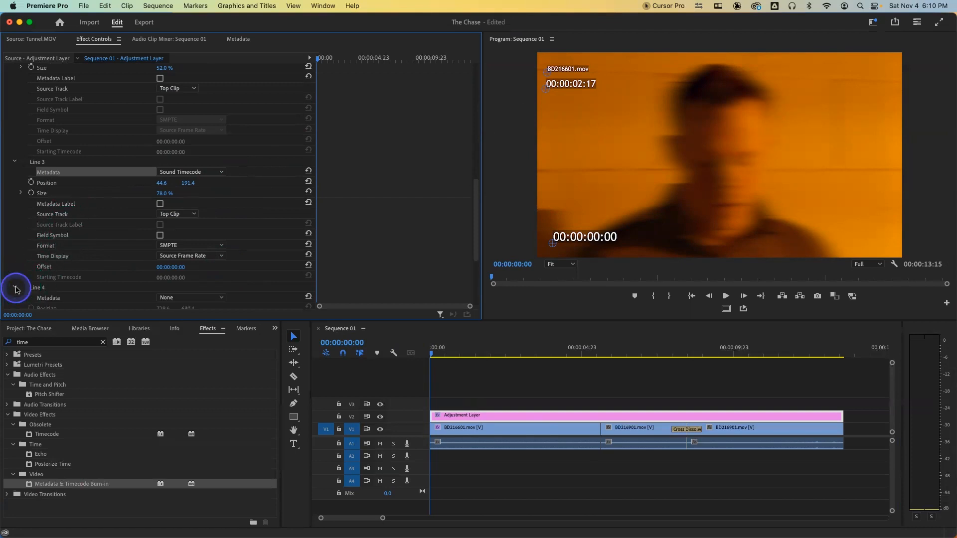
pyautogui.scroll(-5, 128, 258)
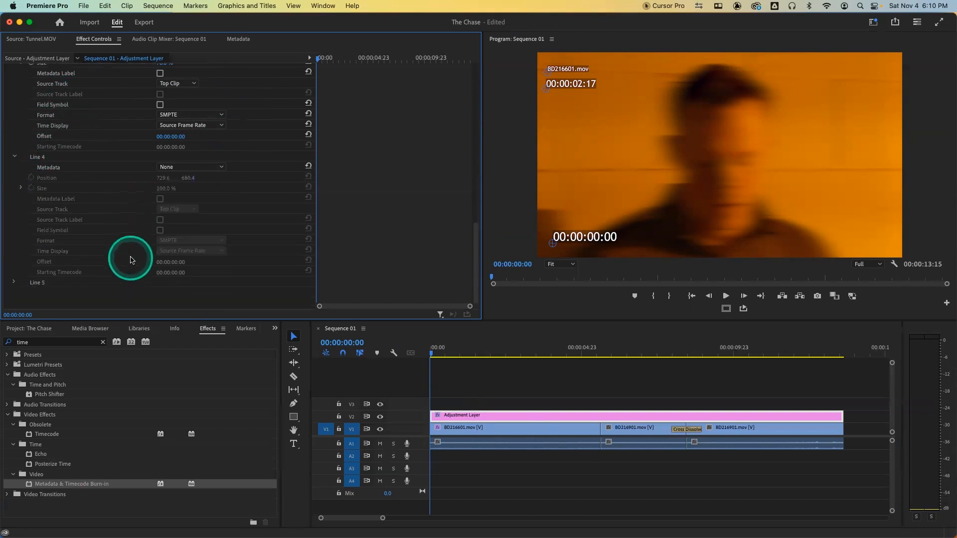
pyautogui.click(183, 168)
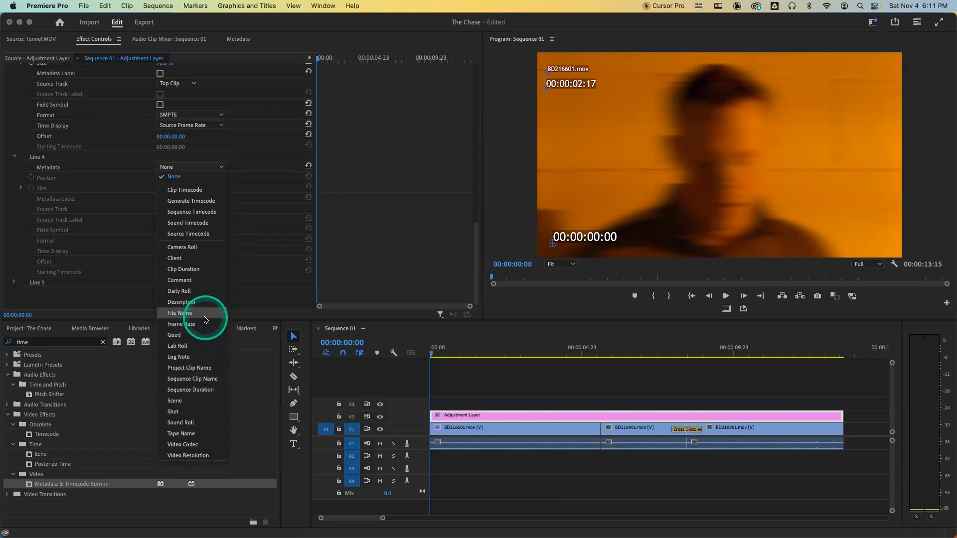
pyautogui.click(204, 214)
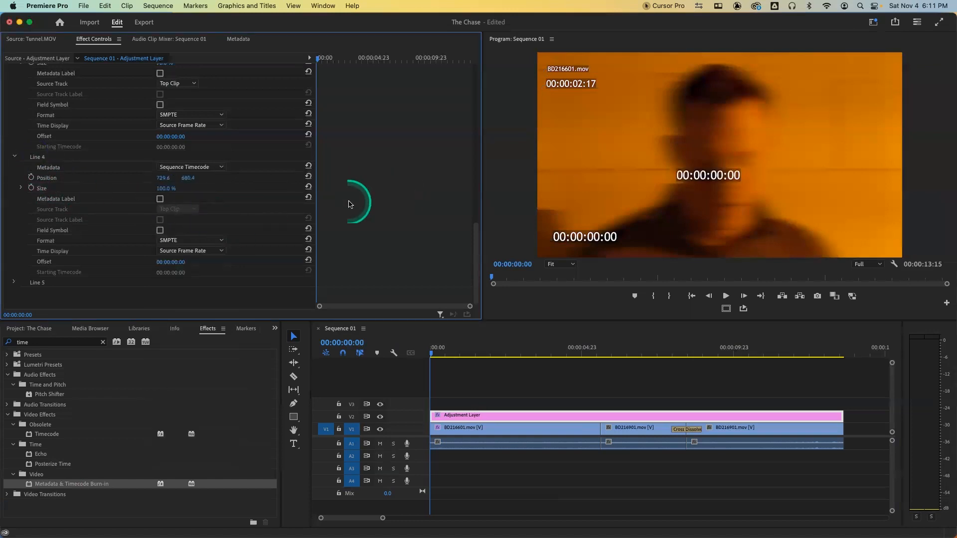
pyautogui.click(62, 171)
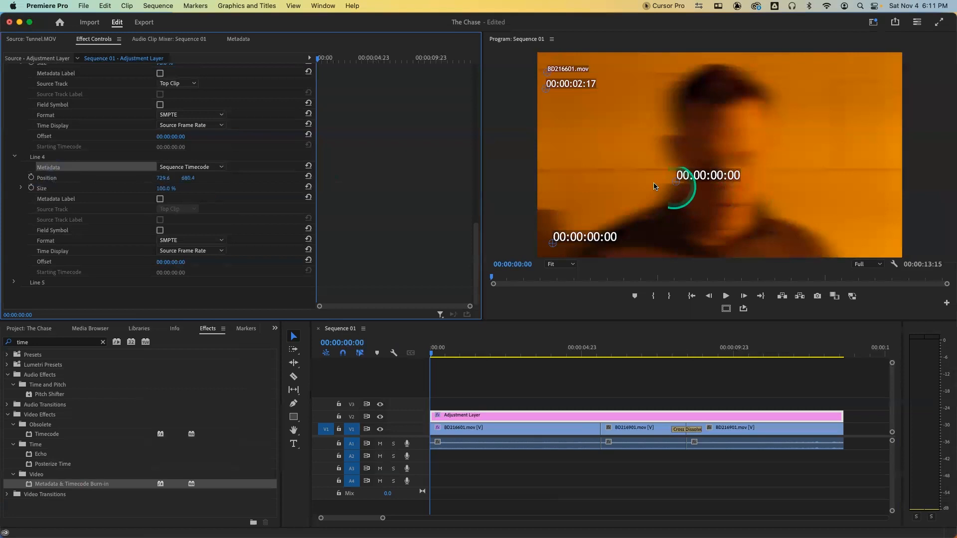
pyautogui.moveTo(680, 180)
pyautogui.mouseDown()
pyautogui.moveTo(785, 95)
pyautogui.moveTo(826, 80)
pyautogui.mouseUp()
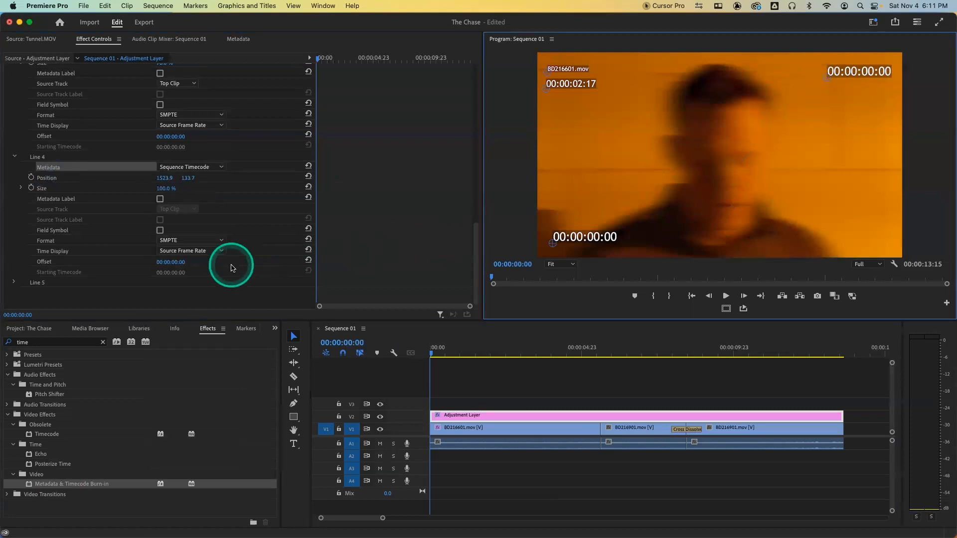
# - Examine the frame rate choices for line 4's time display
pyautogui.click(190, 251)
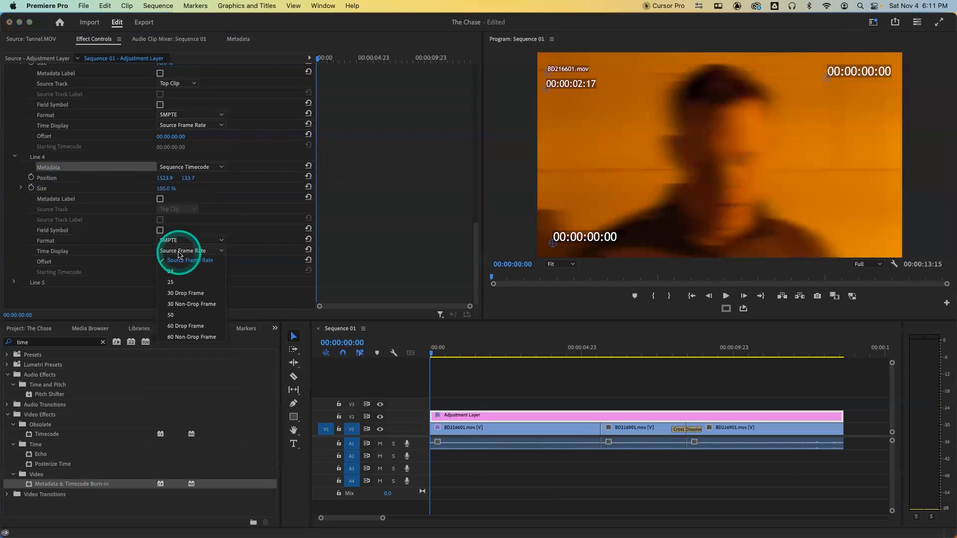
pyautogui.click(128, 251)
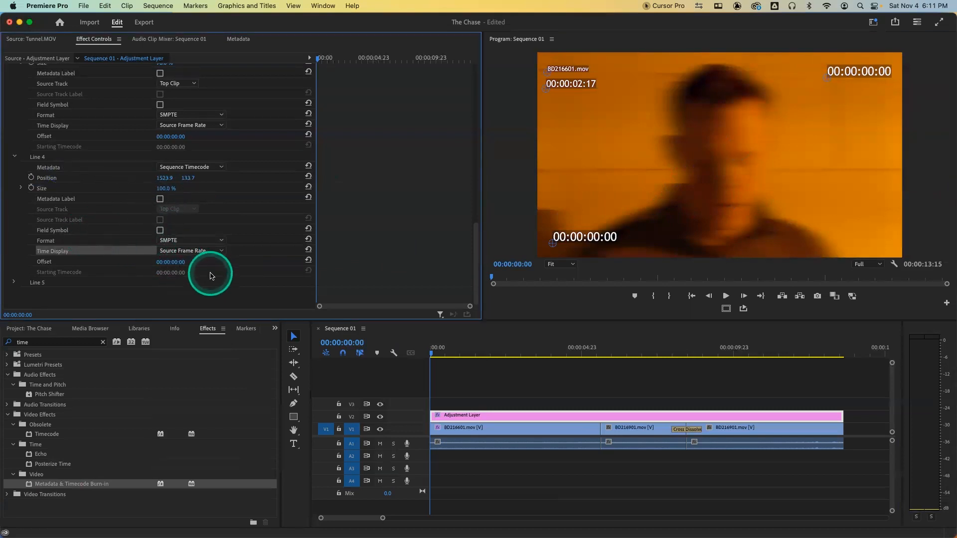
# - Try the adjustment layer on track V3, and return it to track V2
pyautogui.moveTo(434, 349); pyautogui.dragTo(411, 350)
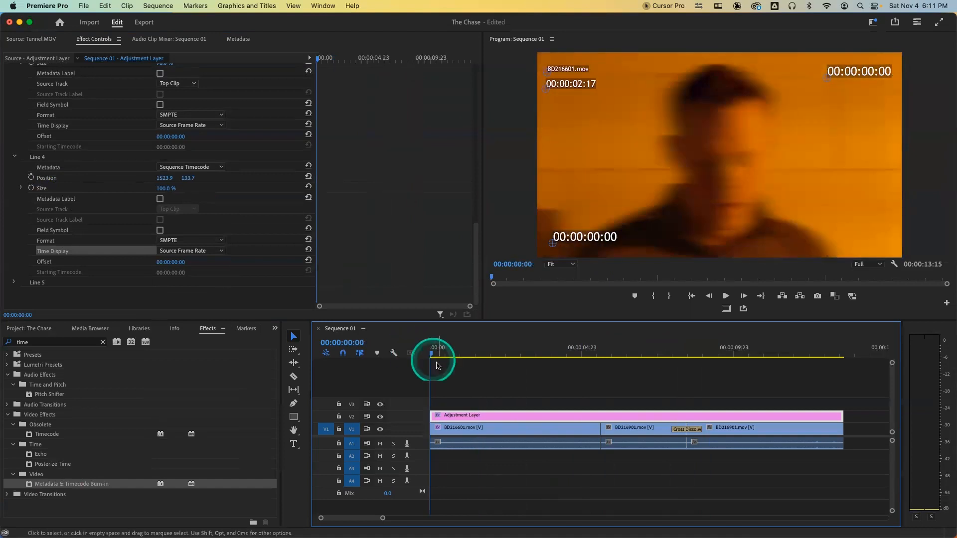
pyautogui.moveTo(463, 417); pyautogui.dragTo(460, 410)
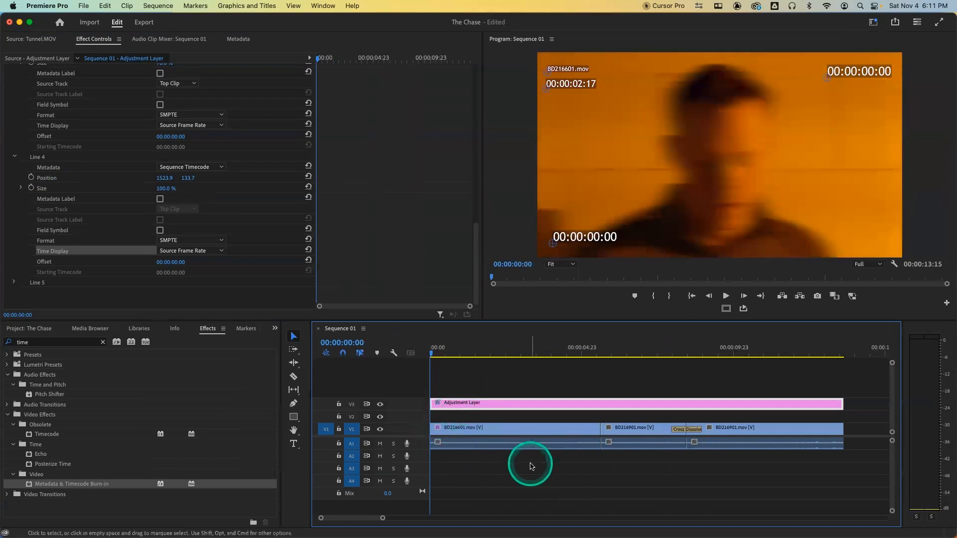
pyautogui.moveTo(517, 403); pyautogui.dragTo(516, 413)
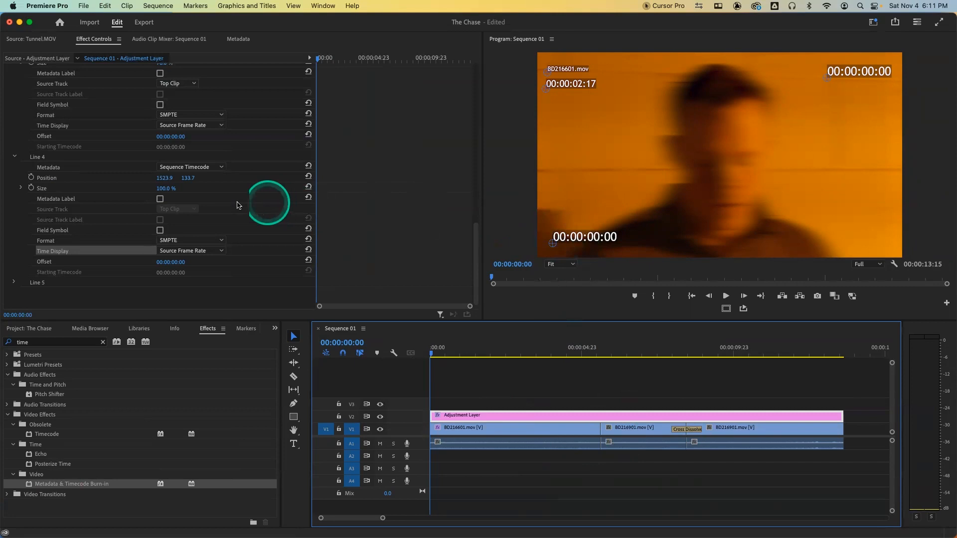
# - Remove the Metadata & Timecode Burn-in effect from the adjustment layer
pyautogui.scroll(5, 63, 204)
pyautogui.scroll(3, 56, 180)
pyautogui.scroll(2, 56, 174)
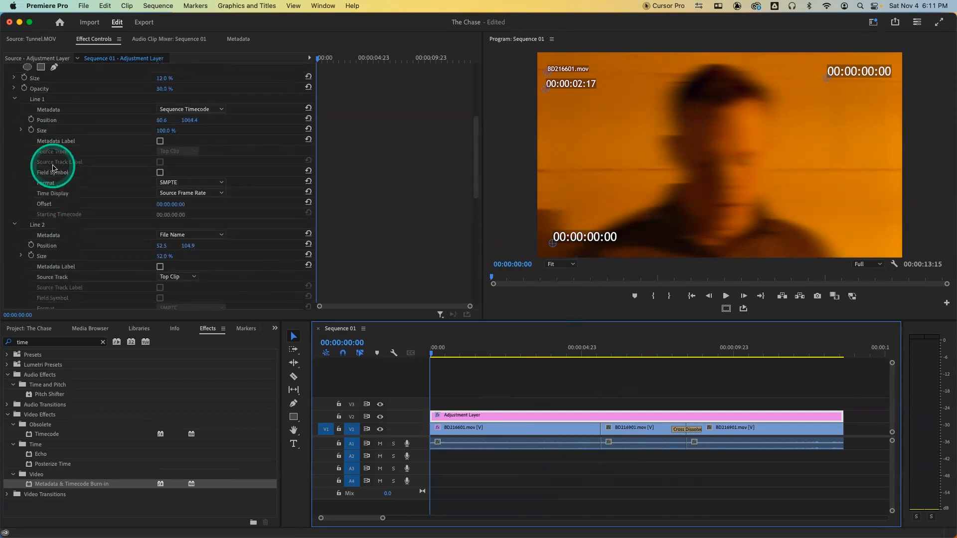
pyautogui.scroll(3, 51, 167)
pyautogui.click(47, 136)
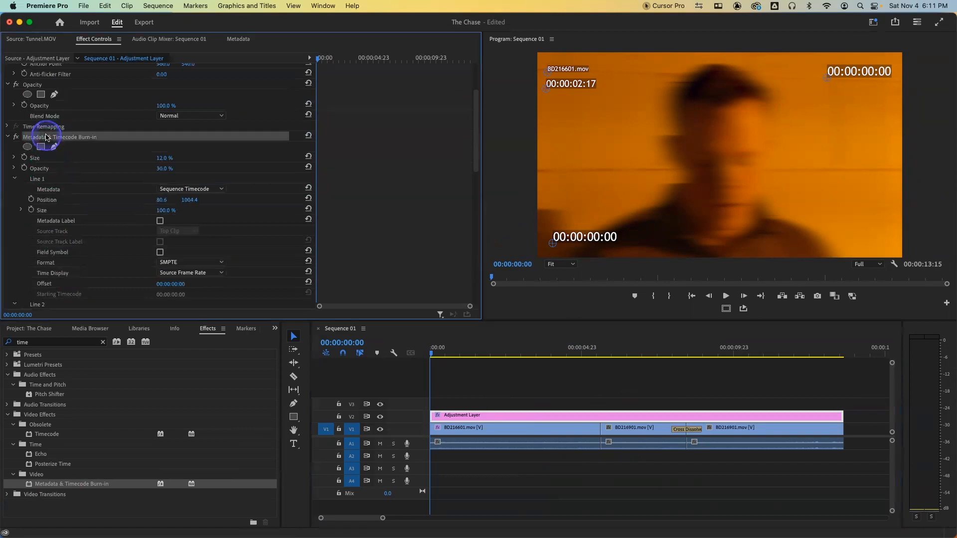
pyautogui.press('Delete')
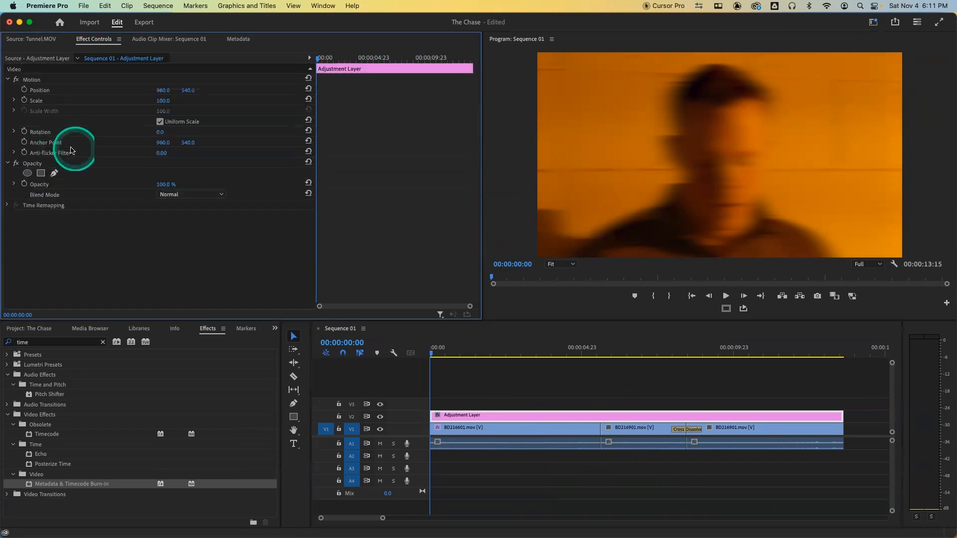
pyautogui.moveTo(523, 350); pyautogui.dragTo(368, 339)
# - Apply the Image Control Black & White effect to the adjustment layer and preview the edit at 00:00:08:02
pyautogui.click(98, 344)
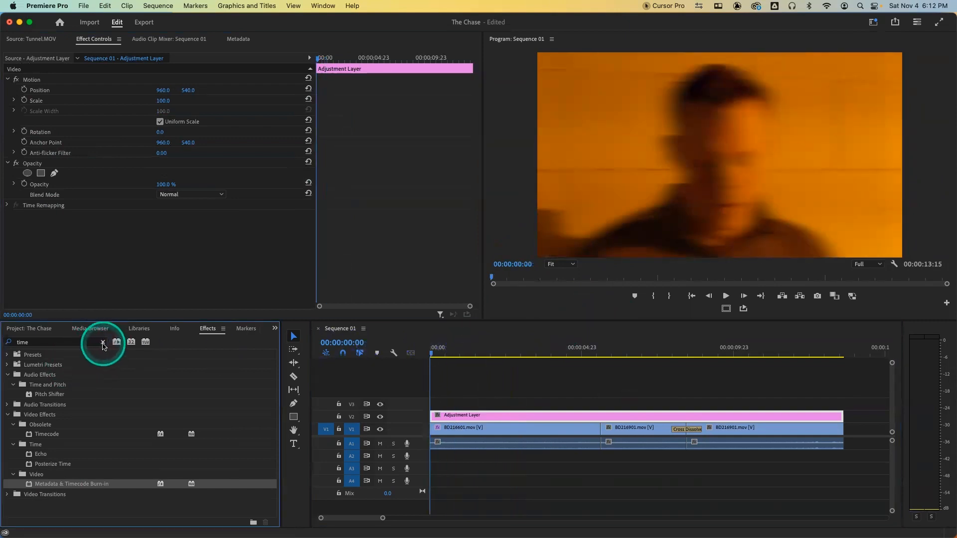
pyautogui.click(103, 343)
pyautogui.click(7, 395)
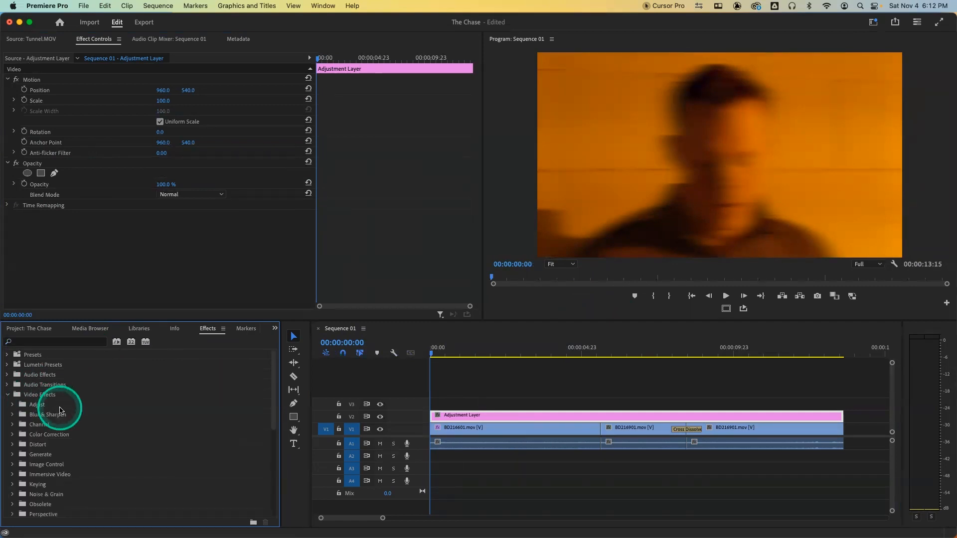
pyautogui.click(13, 467)
pyautogui.moveTo(43, 474); pyautogui.dragTo(487, 415)
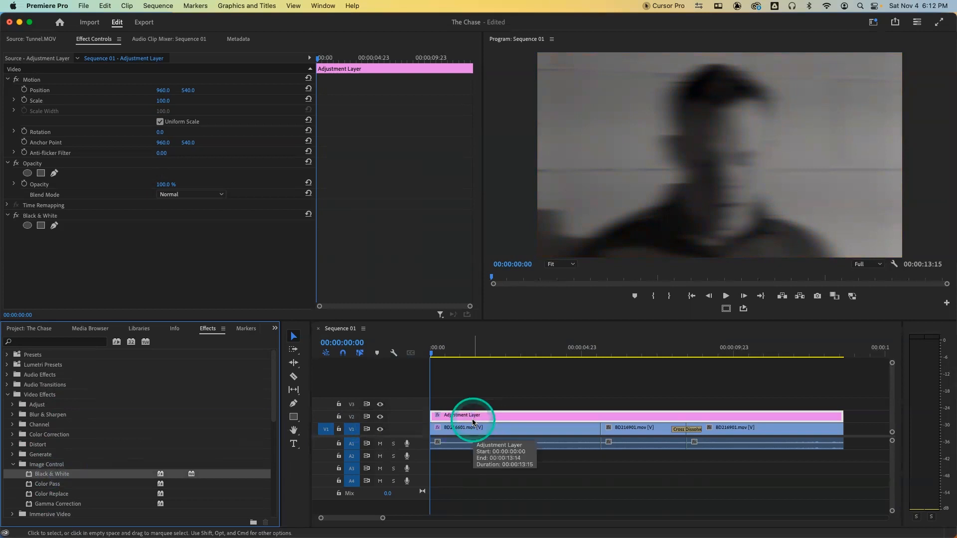
pyautogui.moveTo(569, 348); pyautogui.dragTo(675, 352)
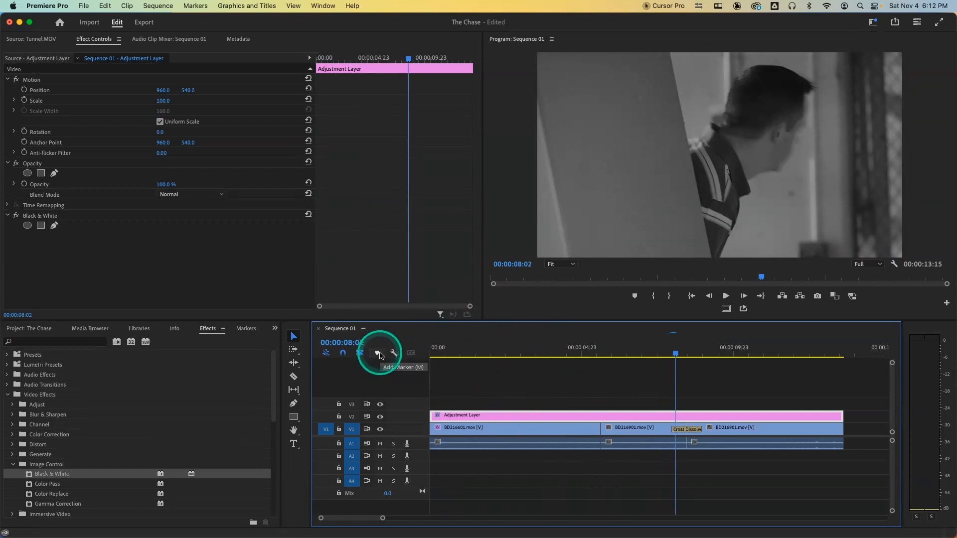
# - Apply the Noise & Grain Noise effect to the adjustment layer and set its amount to 39%
pyautogui.click(7, 396)
pyautogui.click(7, 395)
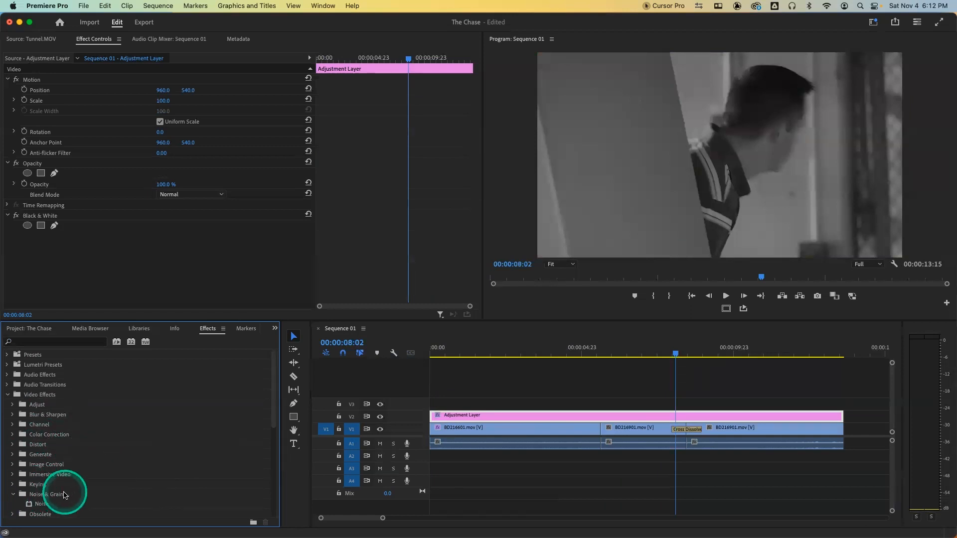
pyautogui.doubleClick(47, 495)
pyautogui.moveTo(45, 504); pyautogui.dragTo(482, 413)
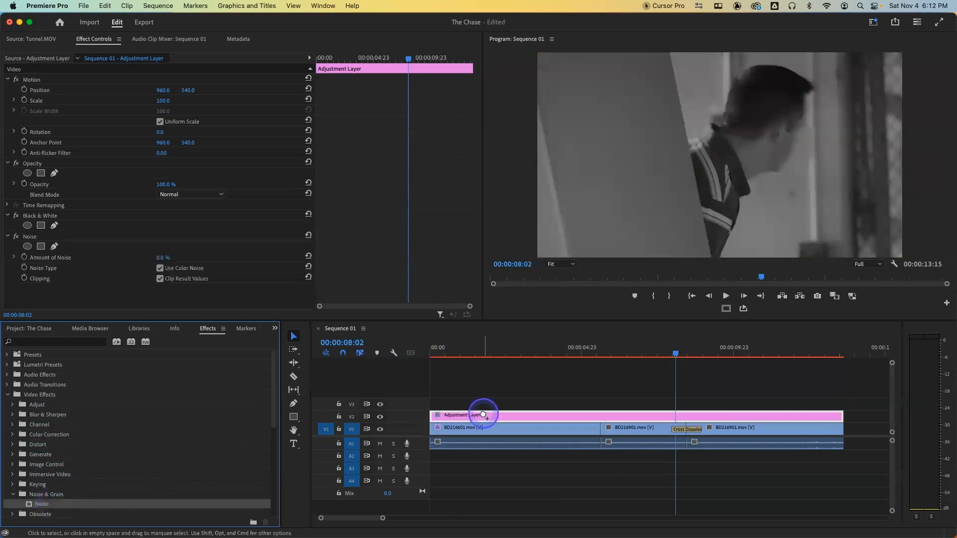
pyautogui.click(160, 257)
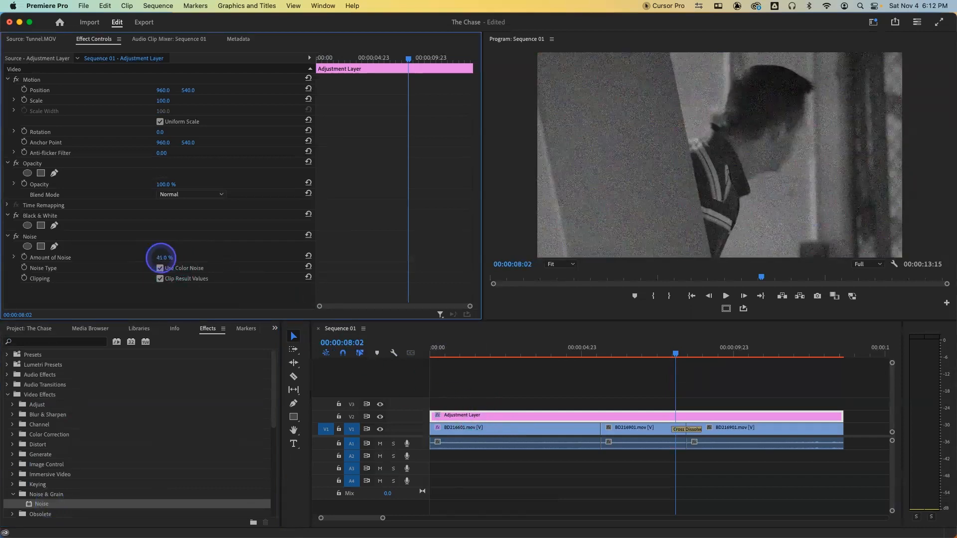
pyautogui.moveTo(160, 258); pyautogui.dragTo(168, 257)
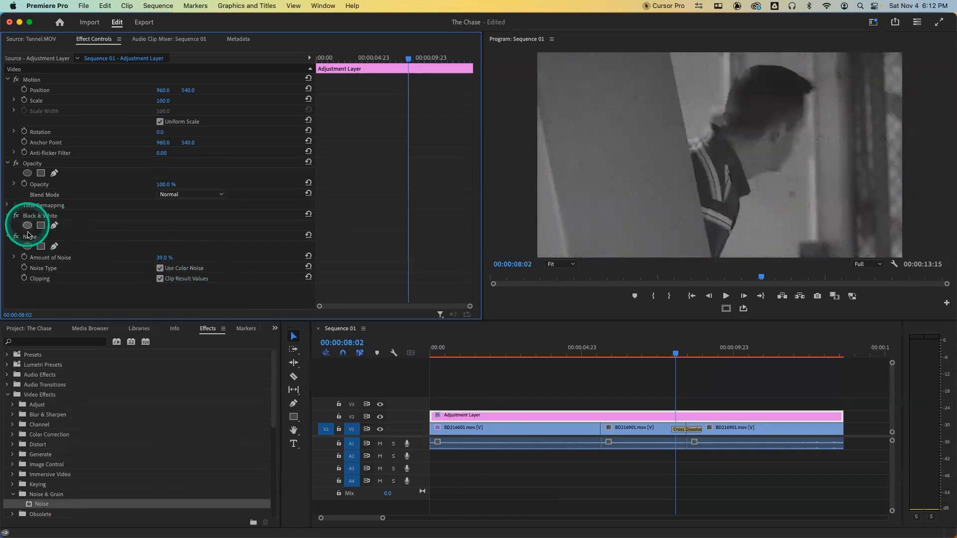
# - Raise the Noise effect's amount to 100%
pyautogui.click(37, 215)
pyautogui.click(33, 240)
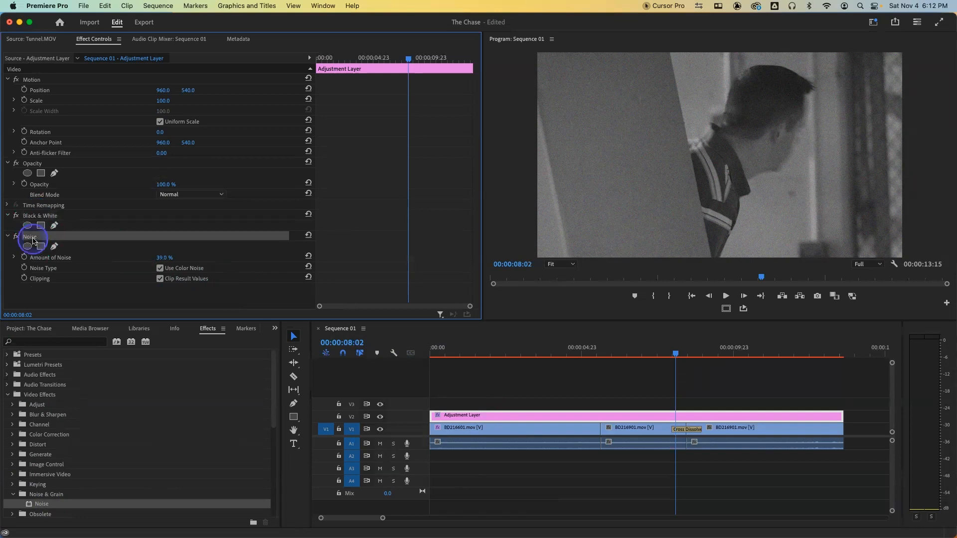
pyautogui.moveTo(163, 257); pyautogui.dragTo(289, 274)
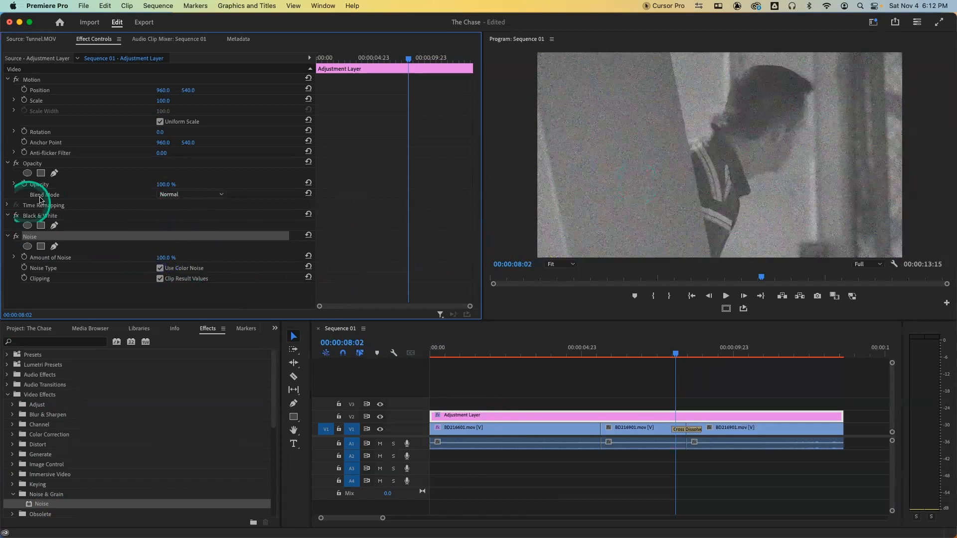
# - Try the effect order with Noise above Black & White, and return Black & White to the position above Noise
pyautogui.click(48, 218)
pyautogui.moveTo(48, 217); pyautogui.dragTo(45, 272)
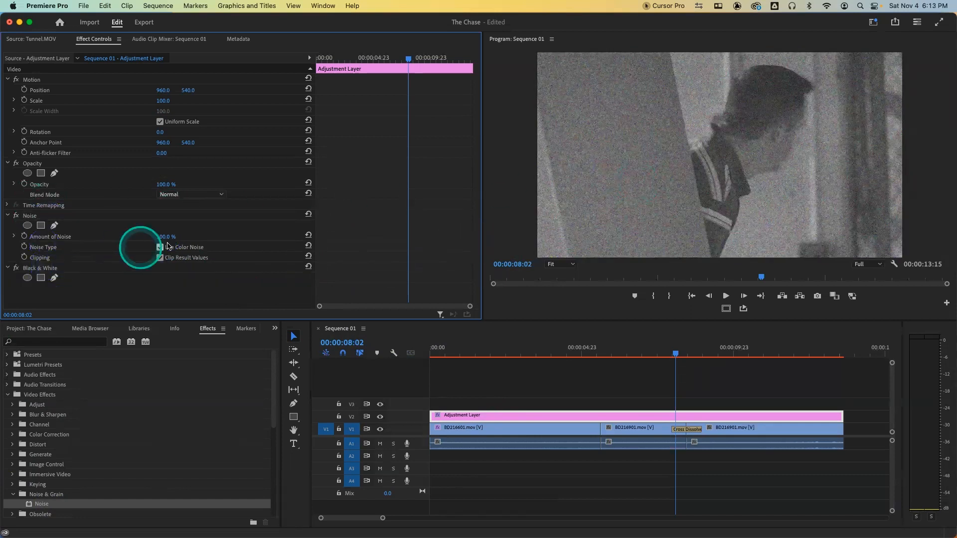
pyautogui.moveTo(33, 215); pyautogui.dragTo(44, 279)
pyautogui.click(30, 217)
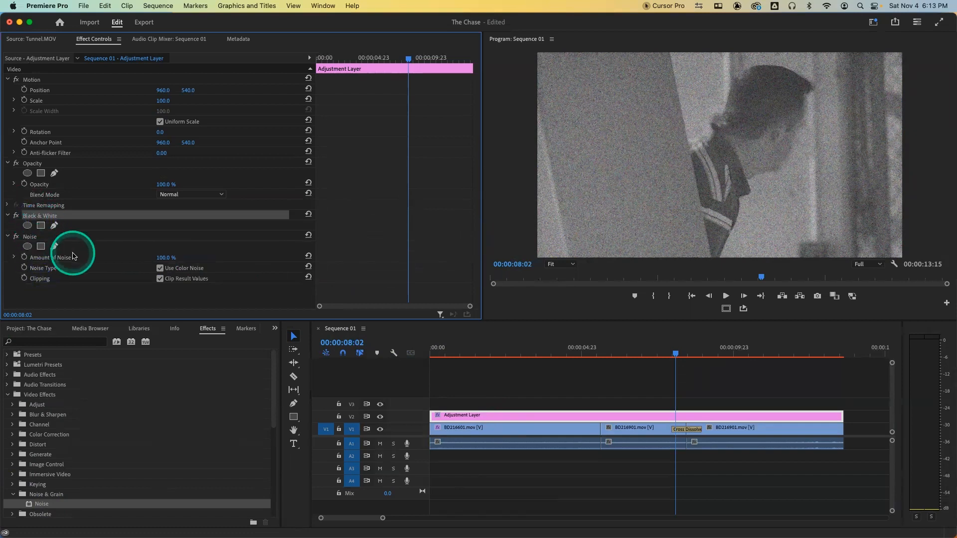
pyautogui.moveTo(40, 215); pyautogui.dragTo(39, 243)
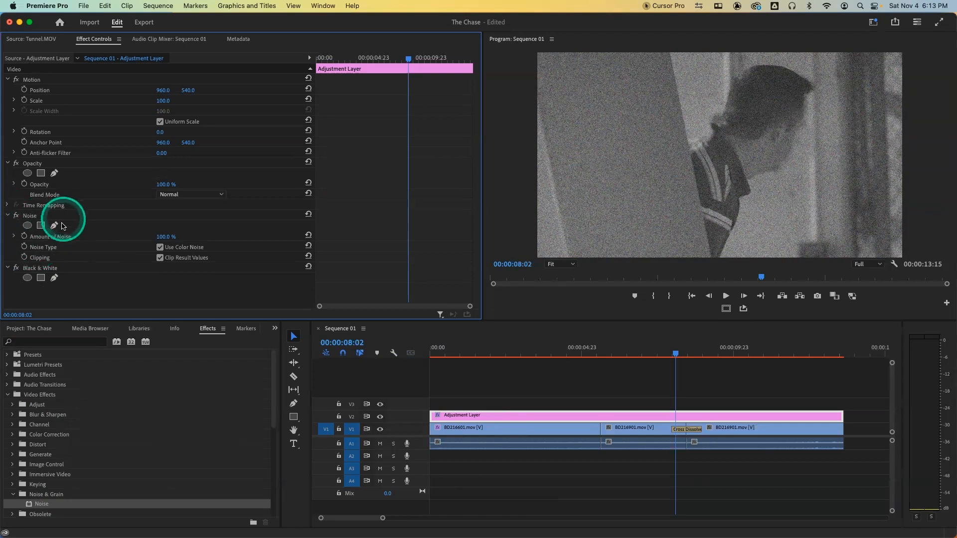
pyautogui.moveTo(33, 218); pyautogui.dragTo(39, 276)
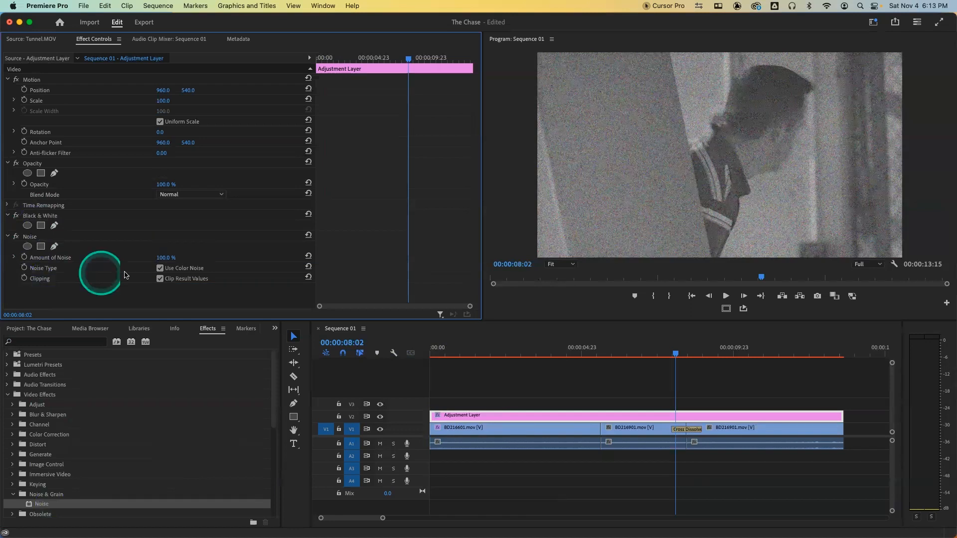
# - Turn off color noise in the Noise effect and preview the edit at 00:00:01:05
pyautogui.click(160, 269)
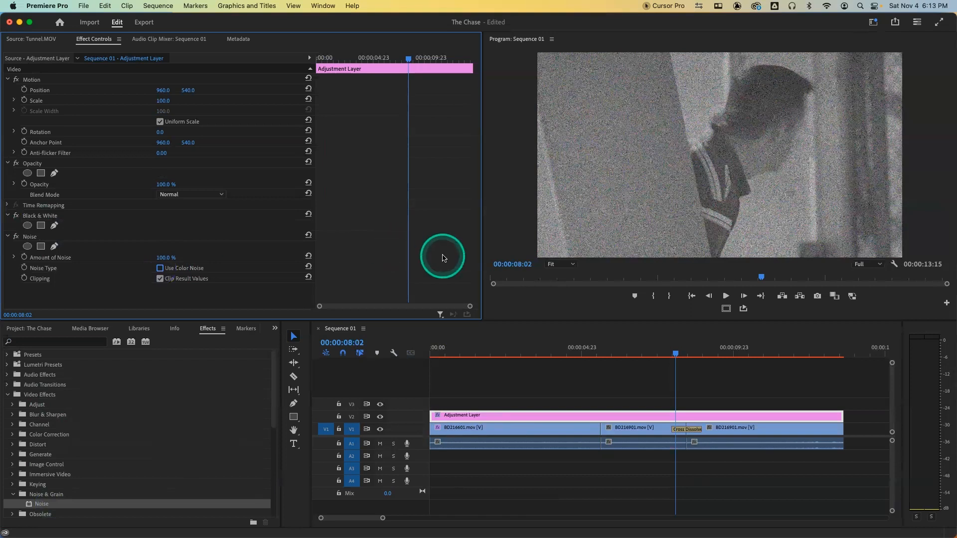
pyautogui.moveTo(497, 348); pyautogui.dragTo(459, 349)
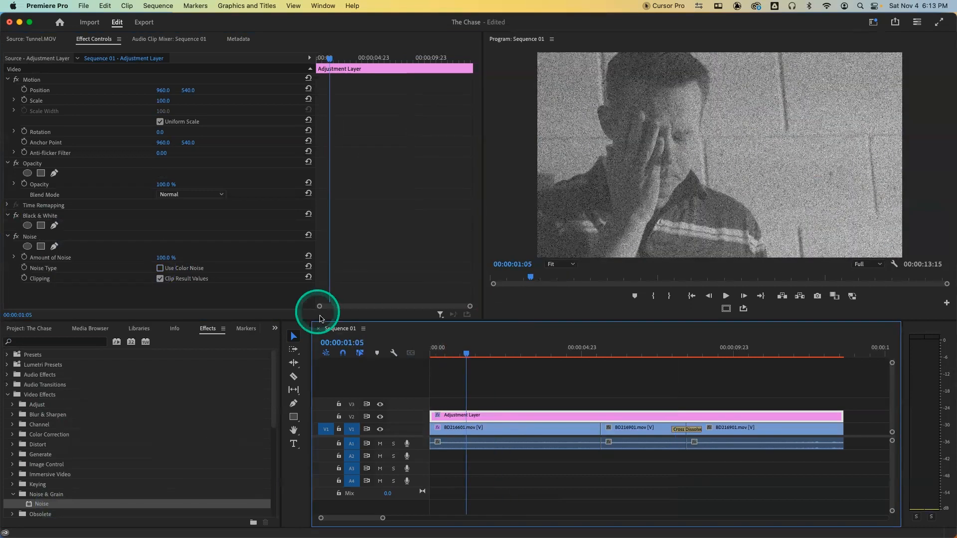
# - Remove the Black & White and Noise effects from the adjustment layer
pyautogui.click(31, 216)
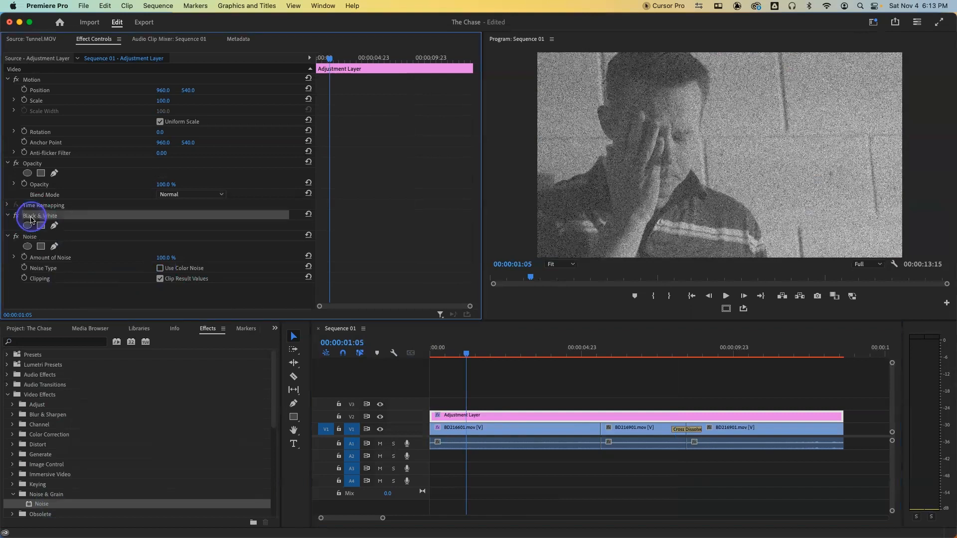
pyautogui.press('Delete')
pyautogui.click(34, 219)
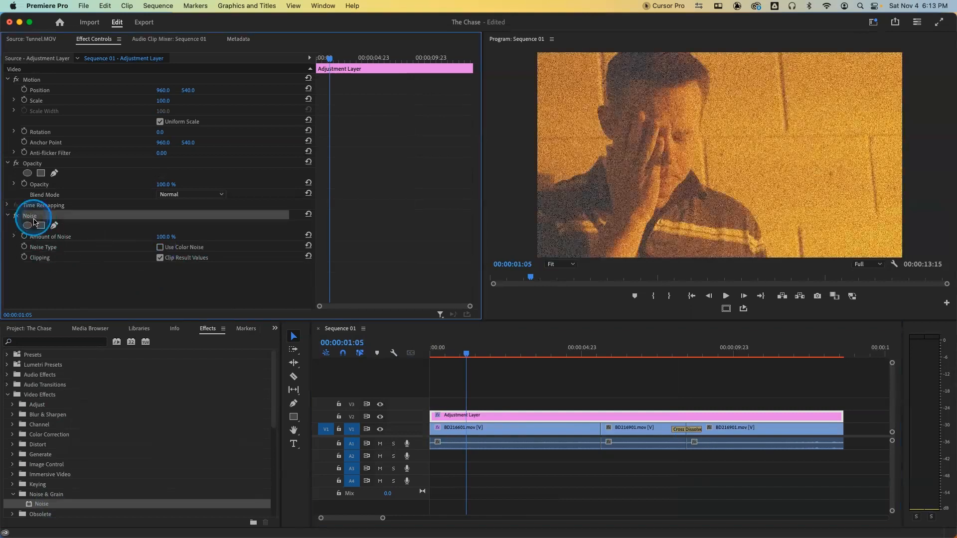
pyautogui.press('Delete')
# - Find the Mosaic effect and apply it to the adjustment layer
pyautogui.click(53, 343)
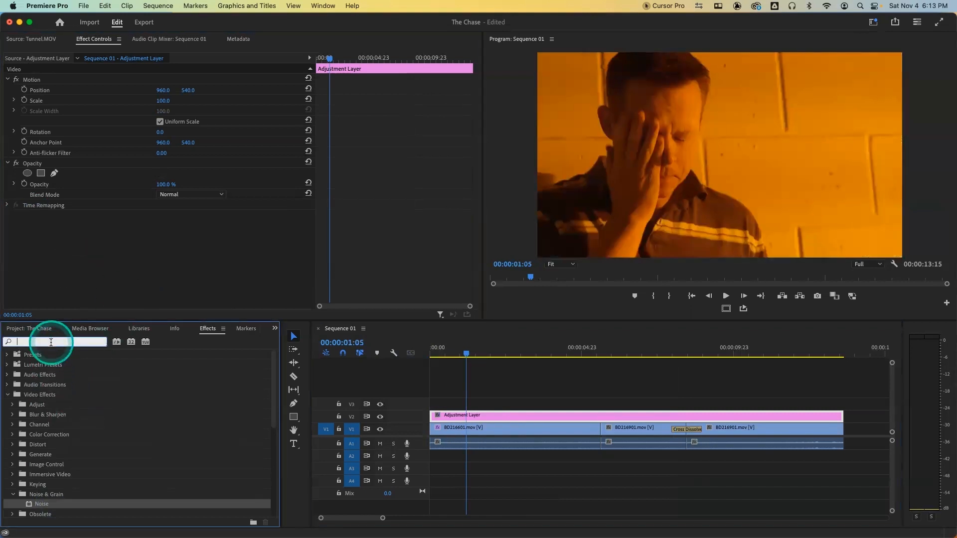
pyautogui.write('mos')
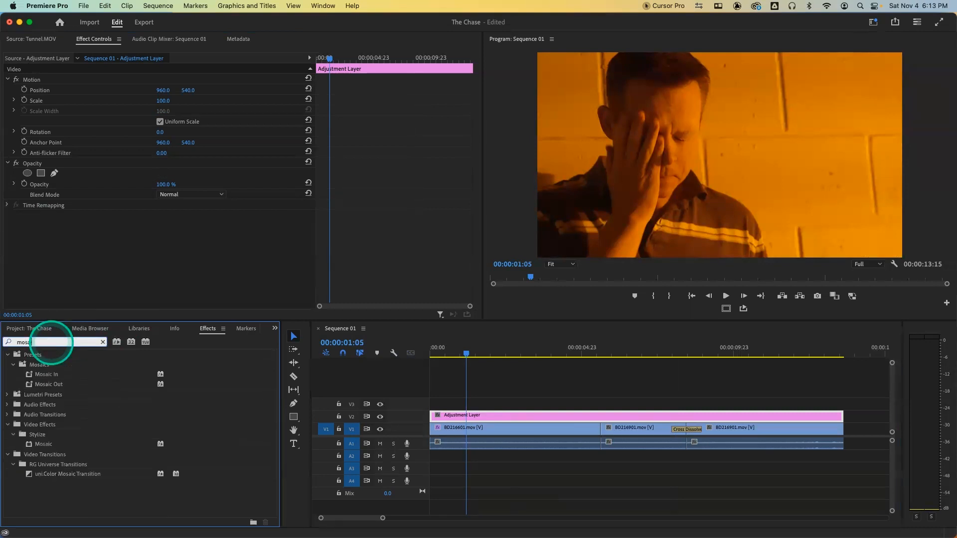
pyautogui.write('aic')
pyautogui.moveTo(43, 444); pyautogui.dragTo(444, 418)
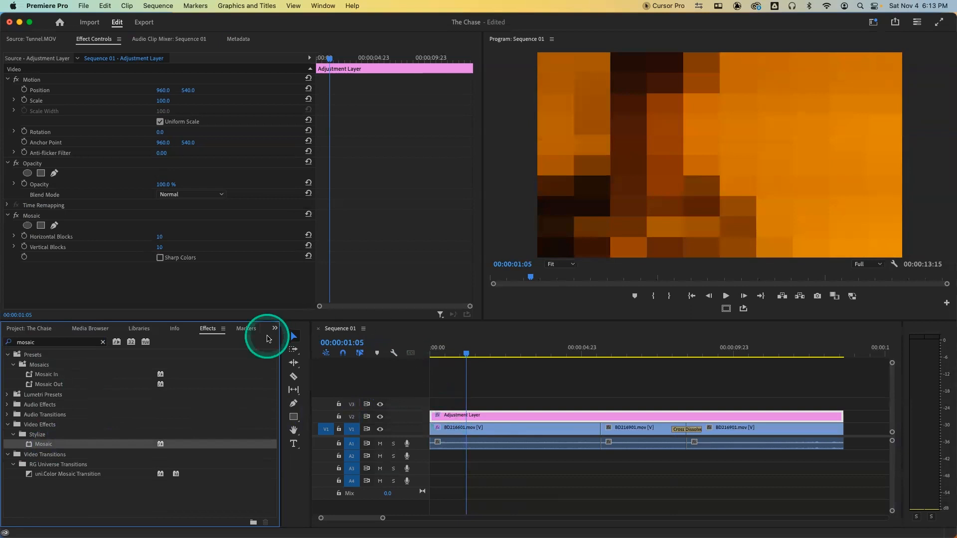
# - Apply Gaussian Blur to the adjustment layer with a blurriness of 126, and move it above Mosaic in the effect order
pyautogui.click(3, 342)
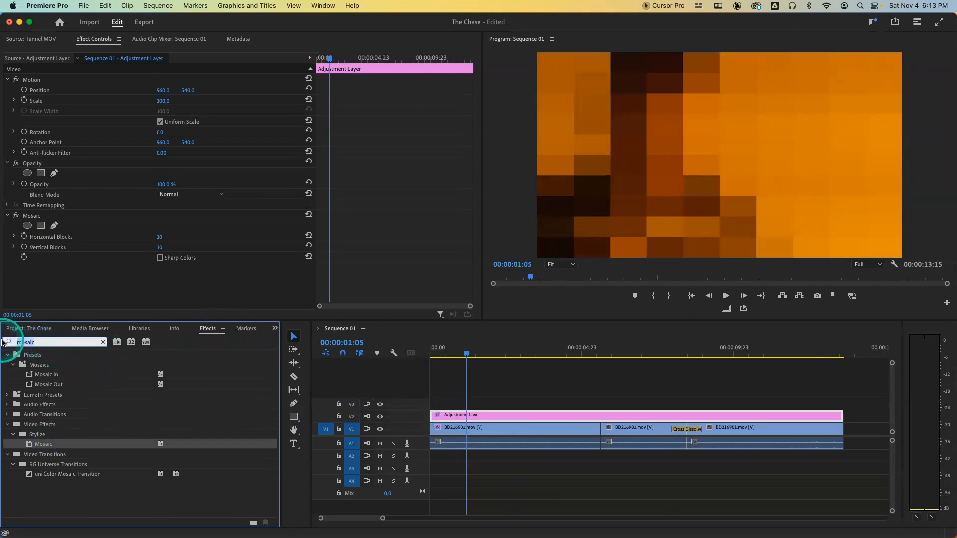
pyautogui.write('blur')
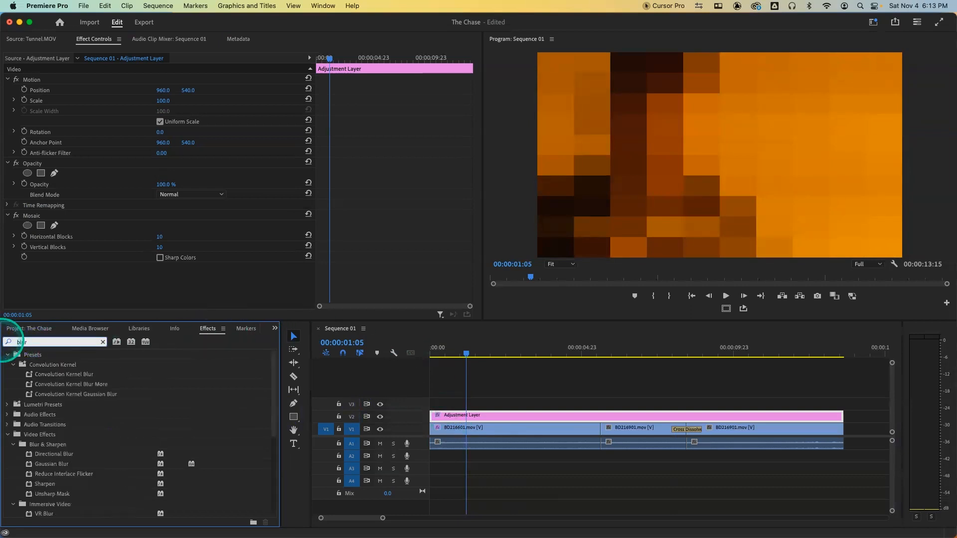
pyautogui.moveTo(51, 464); pyautogui.dragTo(465, 418)
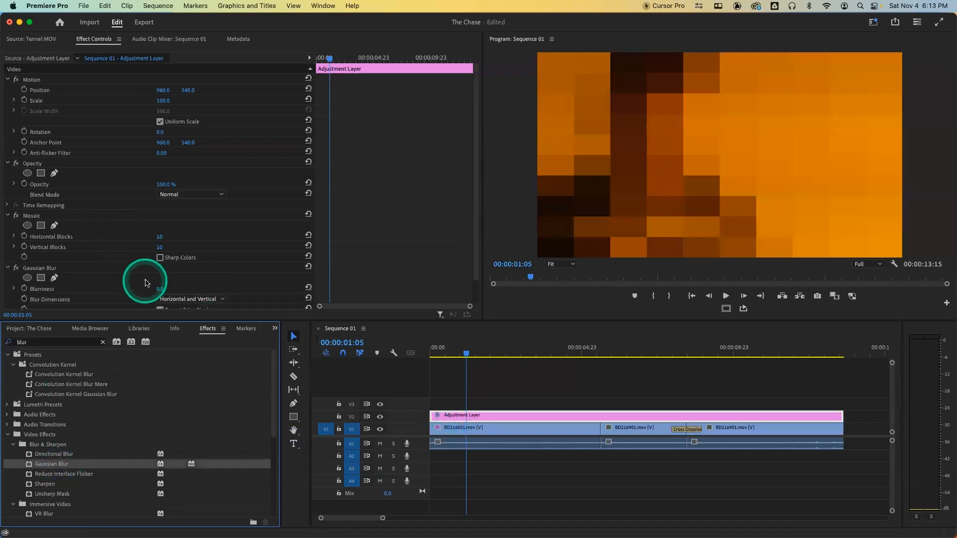
pyautogui.click(159, 290)
pyautogui.write('83')
pyautogui.press('Return')
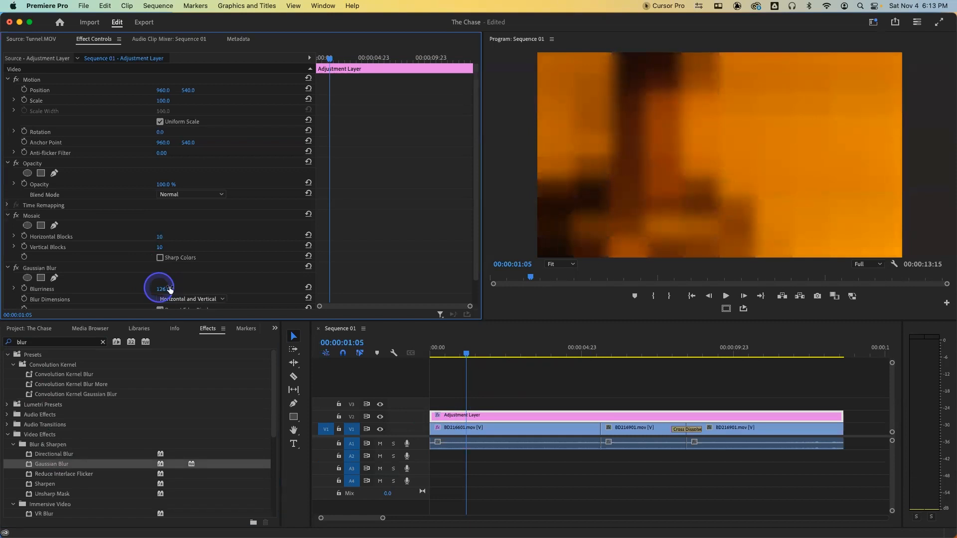
pyautogui.moveTo(33, 268); pyautogui.dragTo(32, 215)
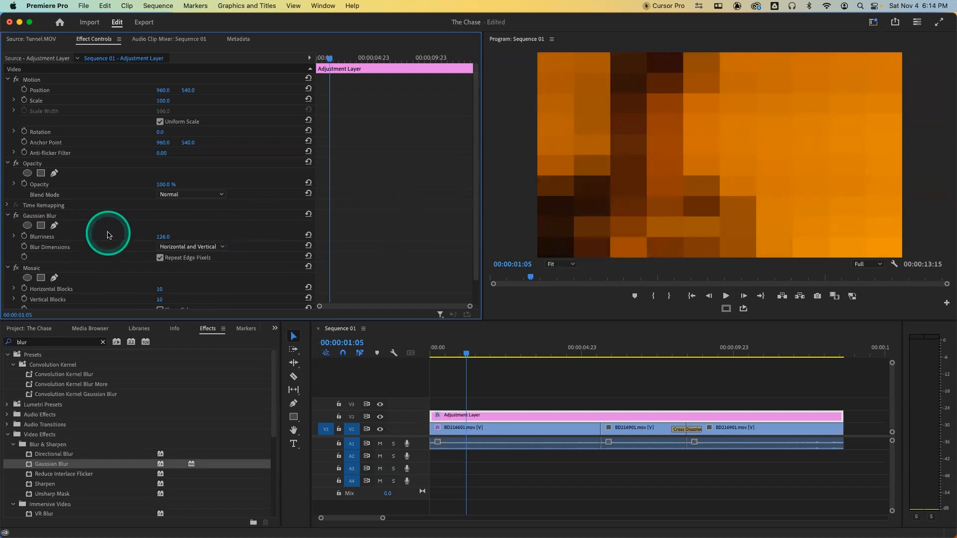
# - Undo the Gaussian Blur and Mosaic effects and the removal of Noise and Black & White
pyautogui.press('super+z')
pyautogui.press('super+z')
pyautogui.press('super+z')
pyautogui.press('super+z')
pyautogui.press('super+z')
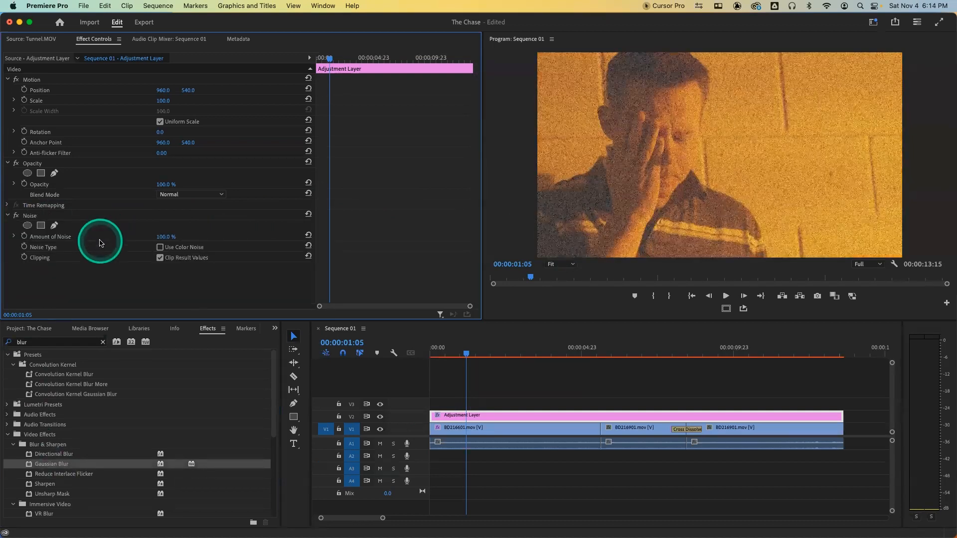
pyautogui.press('super+z')
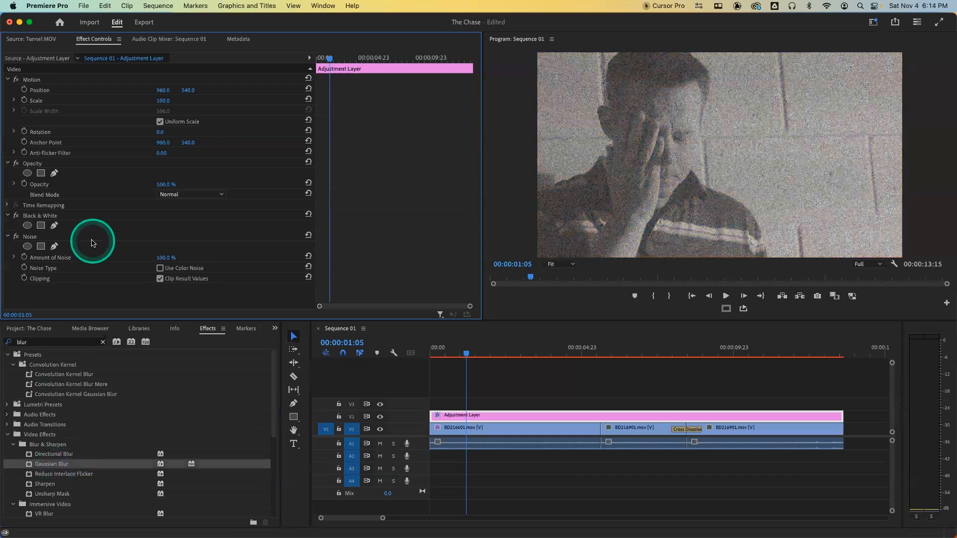
# - Add a rectangular opacity mask to the adjustment layer and stretch its corners into a horizontal band wider than the frame
pyautogui.click(469, 354)
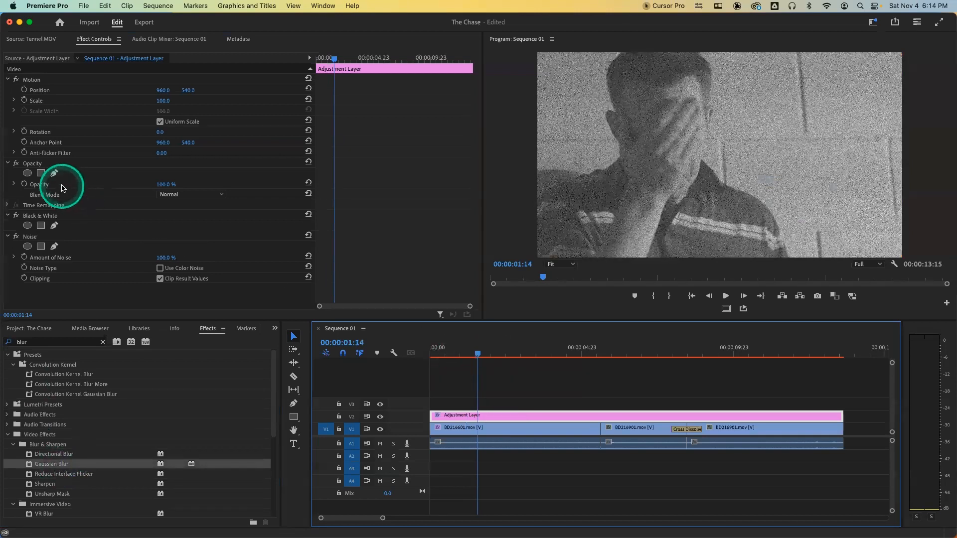
pyautogui.click(41, 173)
pyautogui.moveTo(675, 130); pyautogui.dragTo(531, 130)
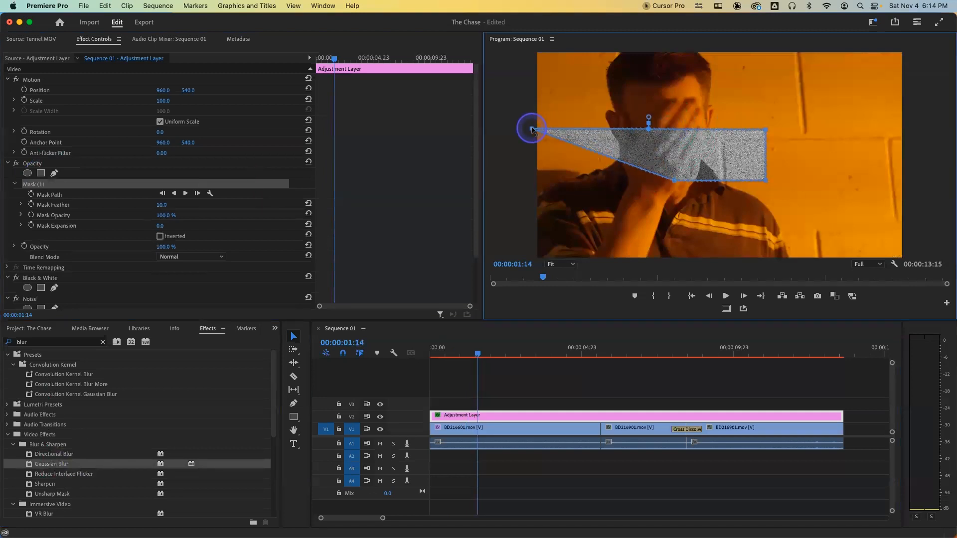
pyautogui.moveTo(674, 181); pyautogui.dragTo(532, 185)
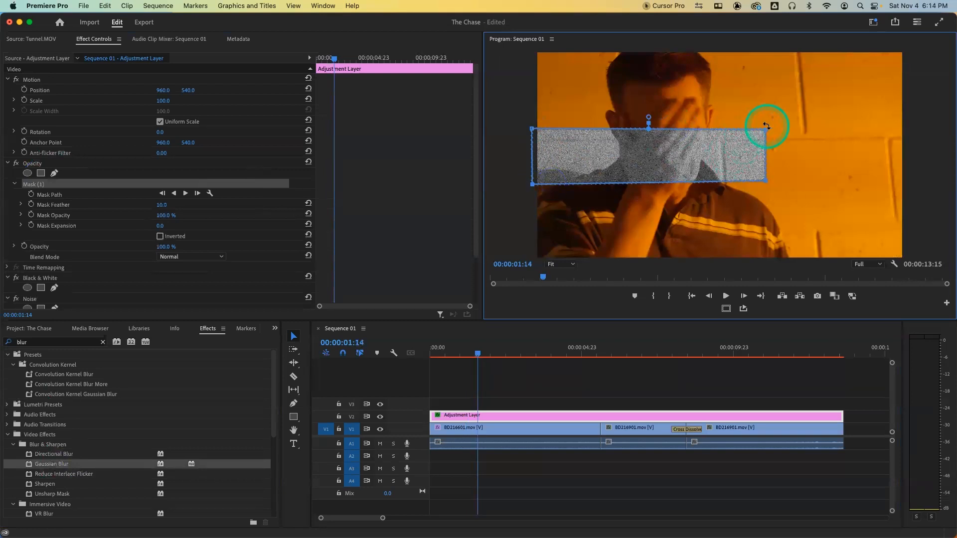
pyautogui.moveTo(766, 130); pyautogui.dragTo(923, 128)
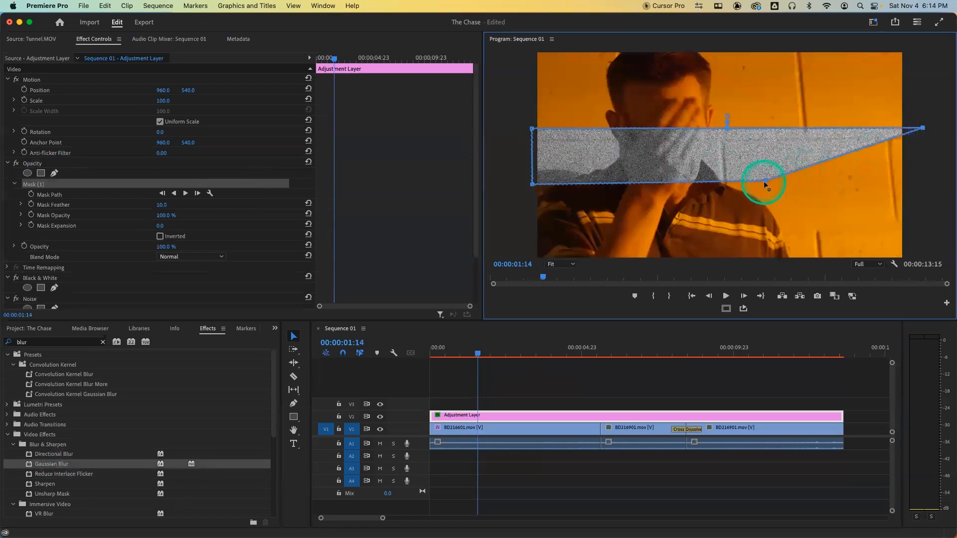
pyautogui.moveTo(765, 182); pyautogui.dragTo(922, 187)
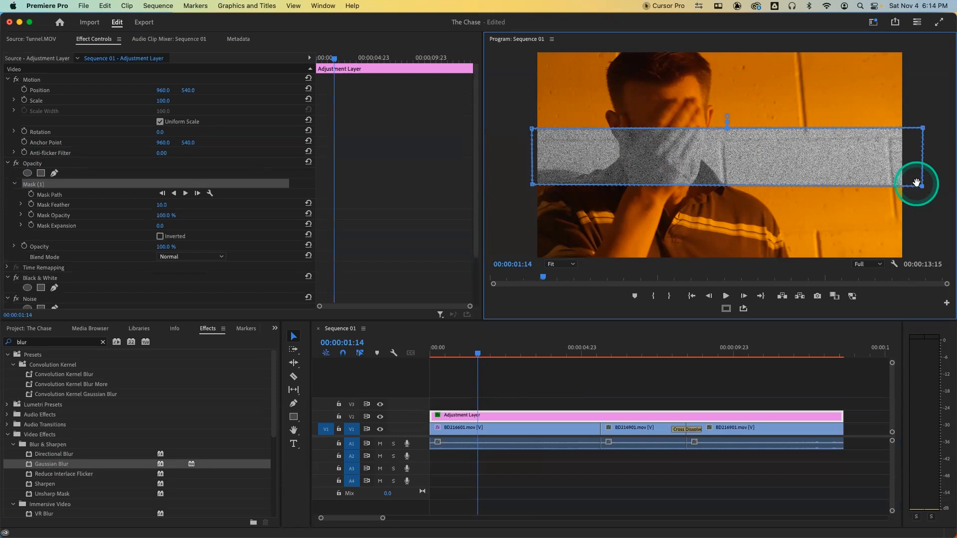
# - Play the sequence from the start and scrub across the clips to check the masked band
pyautogui.moveTo(449, 349); pyautogui.dragTo(427, 352)
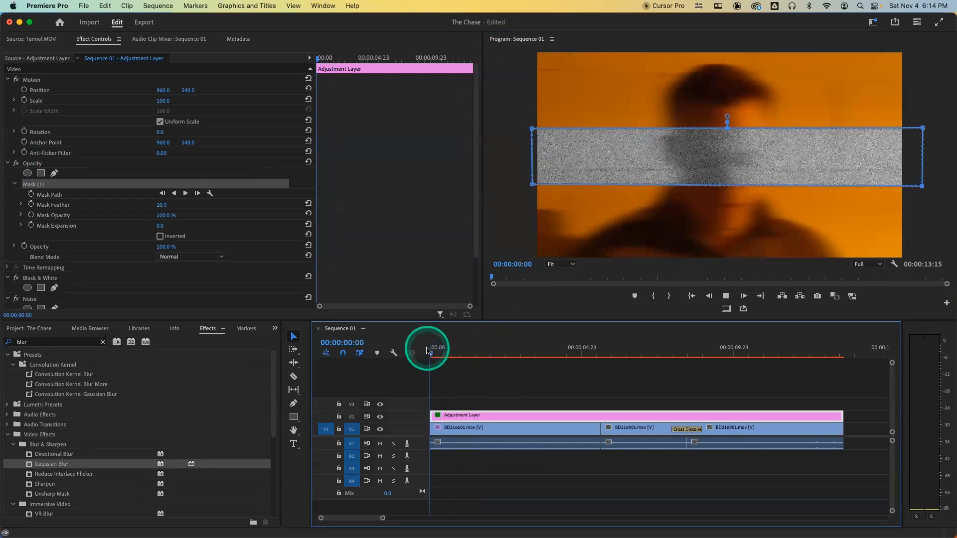
pyautogui.press('space')
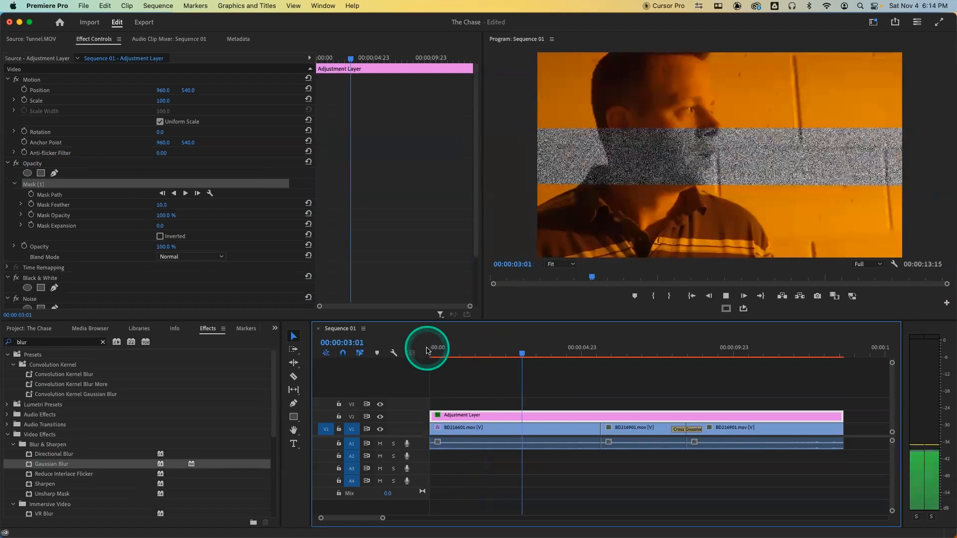
pyautogui.press('space')
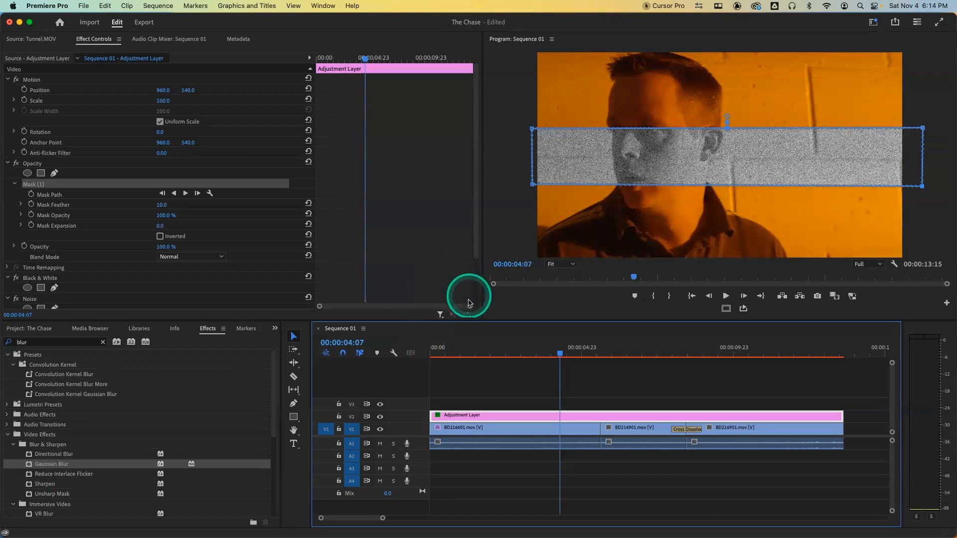
pyautogui.moveTo(486, 355); pyautogui.dragTo(433, 357)
pyautogui.click(576, 357)
pyautogui.click(697, 357)
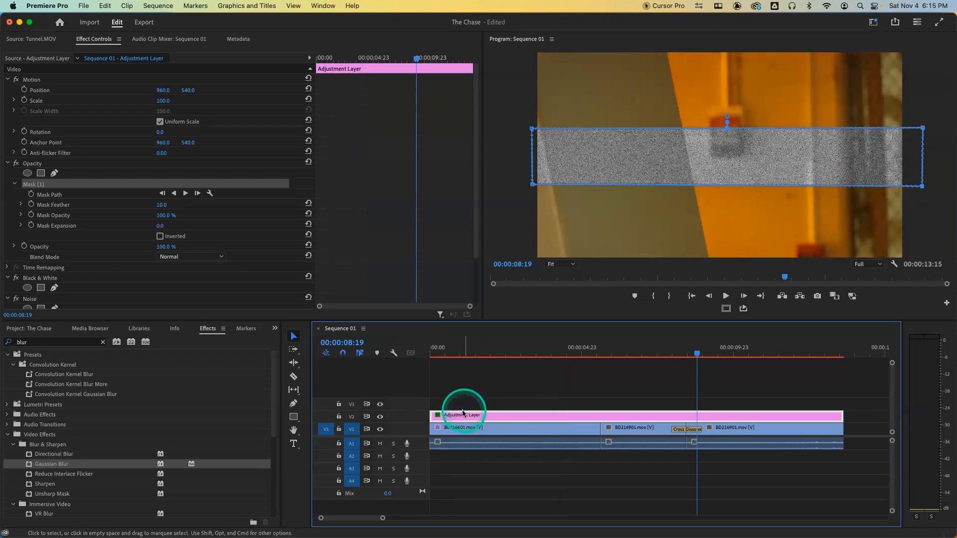
# - Trim both ends of the adjustment layer so it spans only the middle of the edit, and scrub through the result
pyautogui.moveTo(431, 417); pyautogui.dragTo(548, 418)
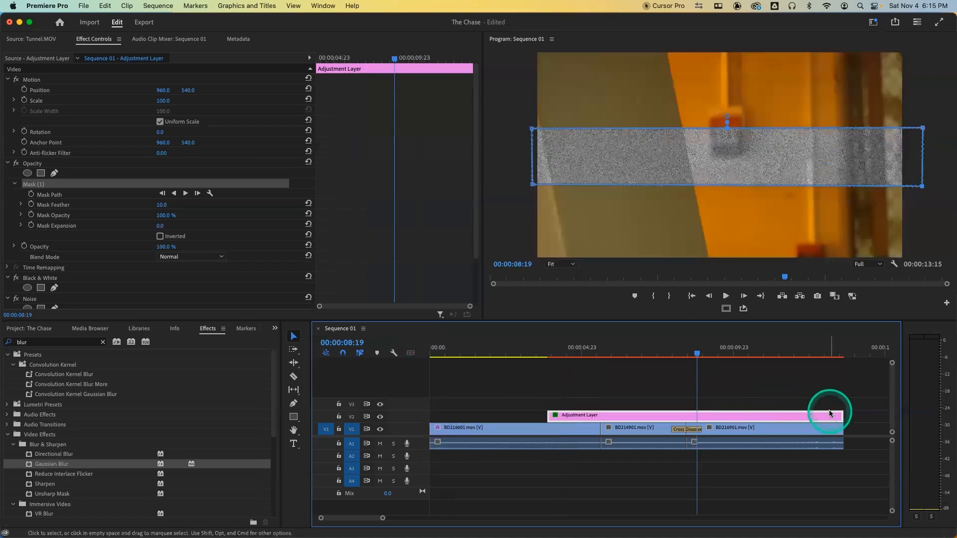
pyautogui.moveTo(842, 416); pyautogui.dragTo(710, 416)
pyautogui.moveTo(543, 353); pyautogui.dragTo(645, 374)
pyautogui.click(577, 402)
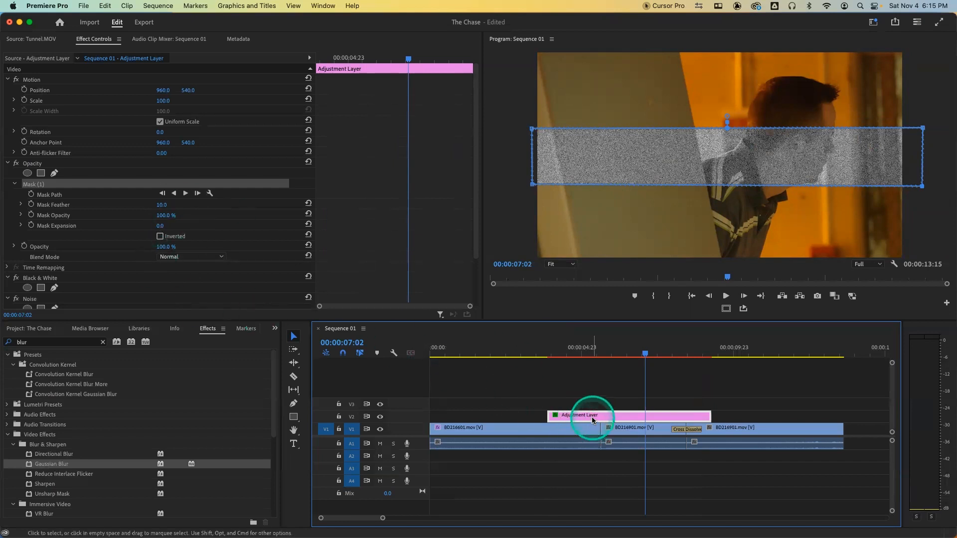
# - Delete the adjustment layer from the sequence and return near the start of the edit
pyautogui.click(594, 416)
pyautogui.press('Delete')
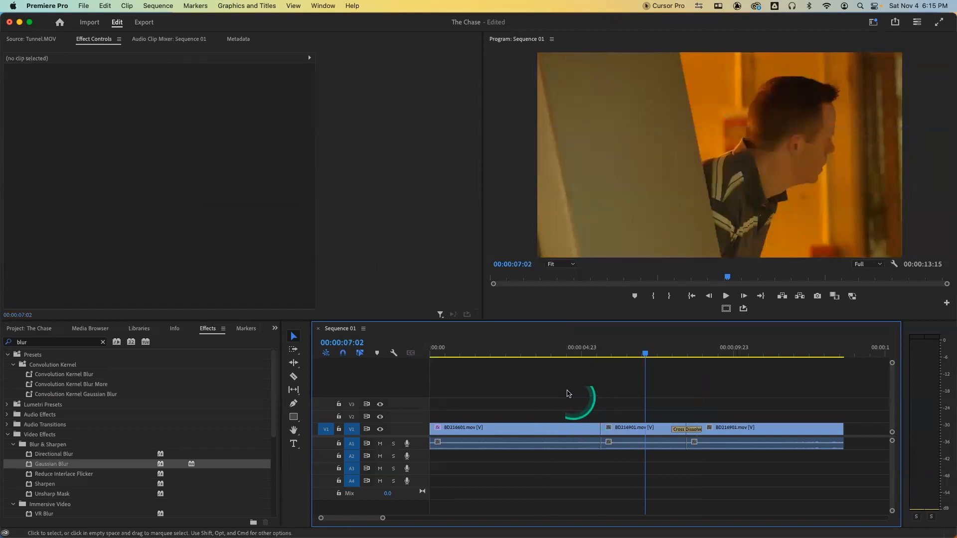
pyautogui.moveTo(500, 349); pyautogui.dragTo(444, 349)
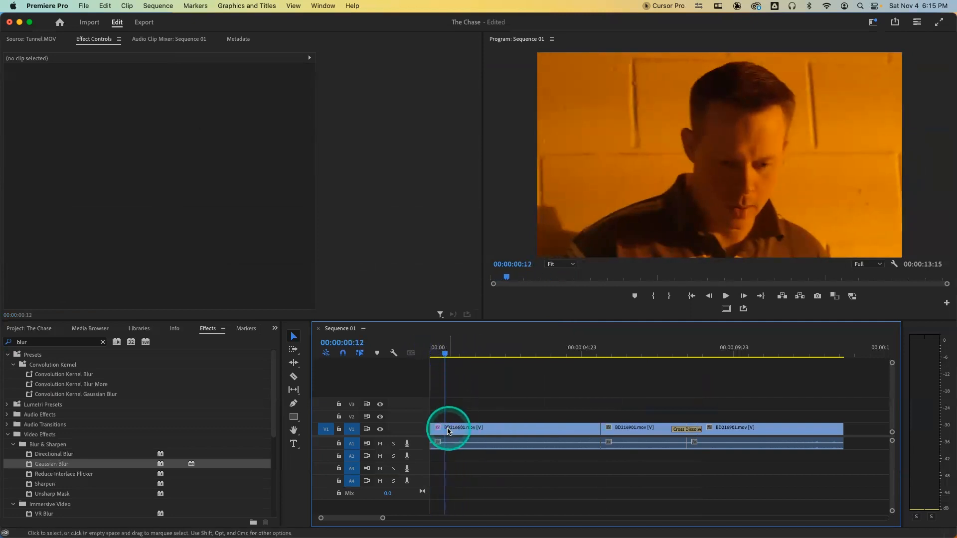
# - Increase the video track height to show clip thumbnails and examine the effect badge on the first clip
pyautogui.press('super+equal')
pyautogui.press('super+equal')
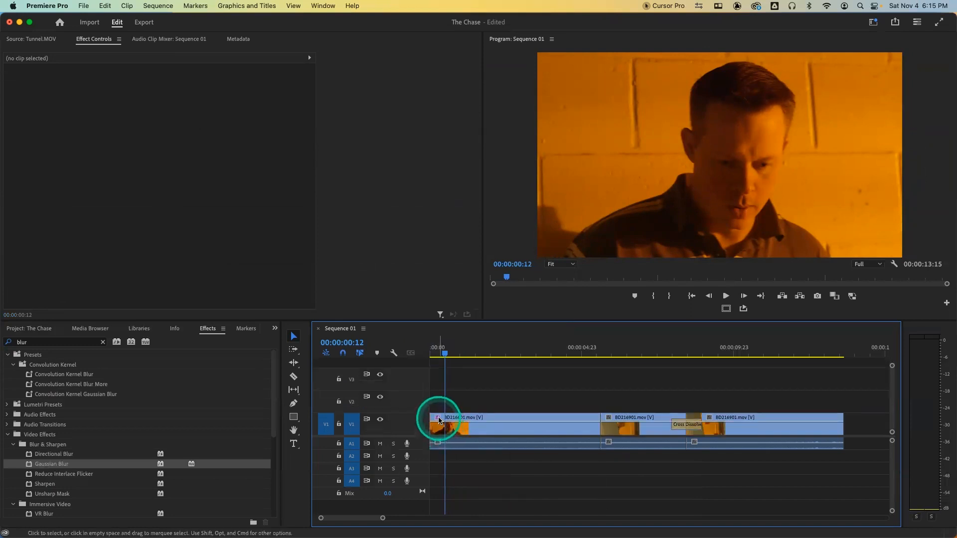
pyautogui.hotkey('ctrl', 'alt', 'm')
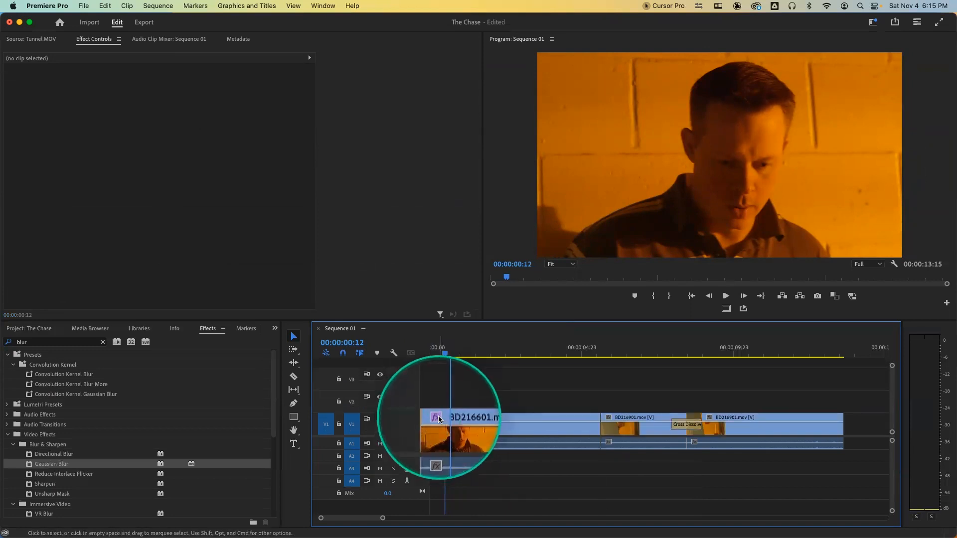
pyautogui.moveTo(459, 353); pyautogui.dragTo(473, 354)
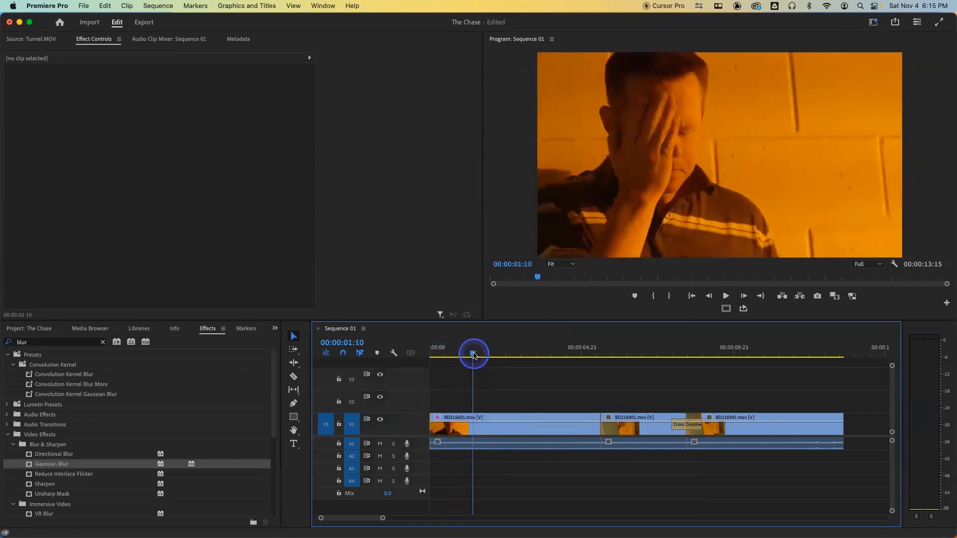
# - Remove the Gaussian Blur effect from the first clip, BD216601.mov
pyautogui.click(477, 420)
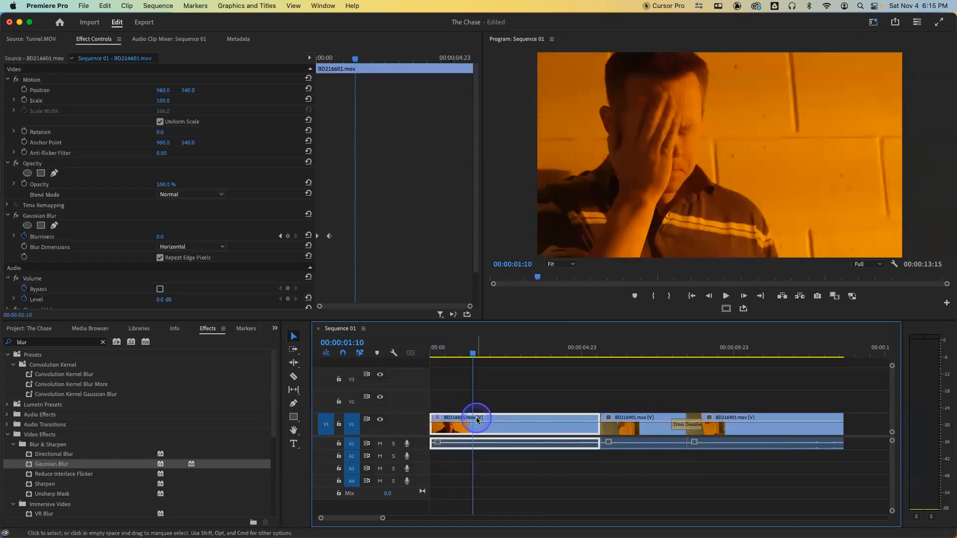
pyautogui.click(40, 216)
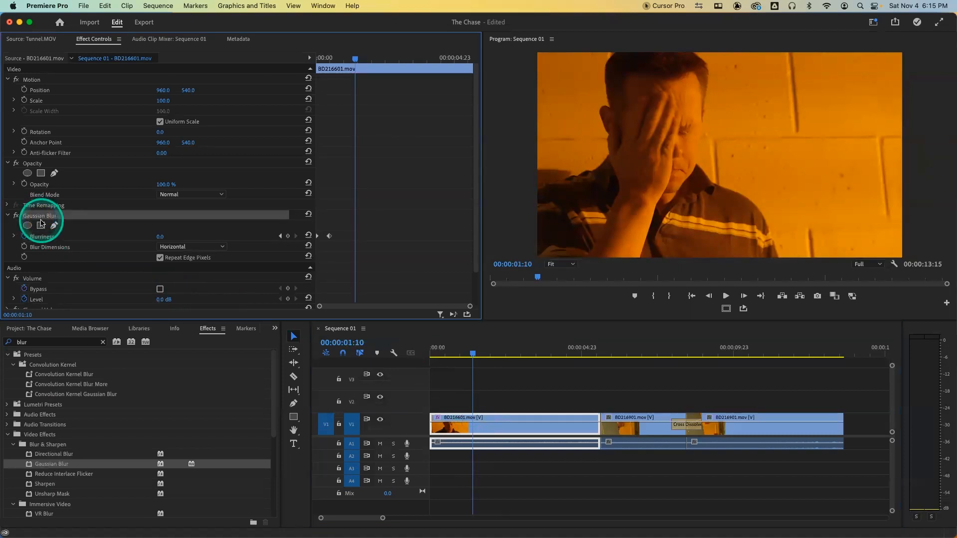
pyautogui.press('BackSpace')
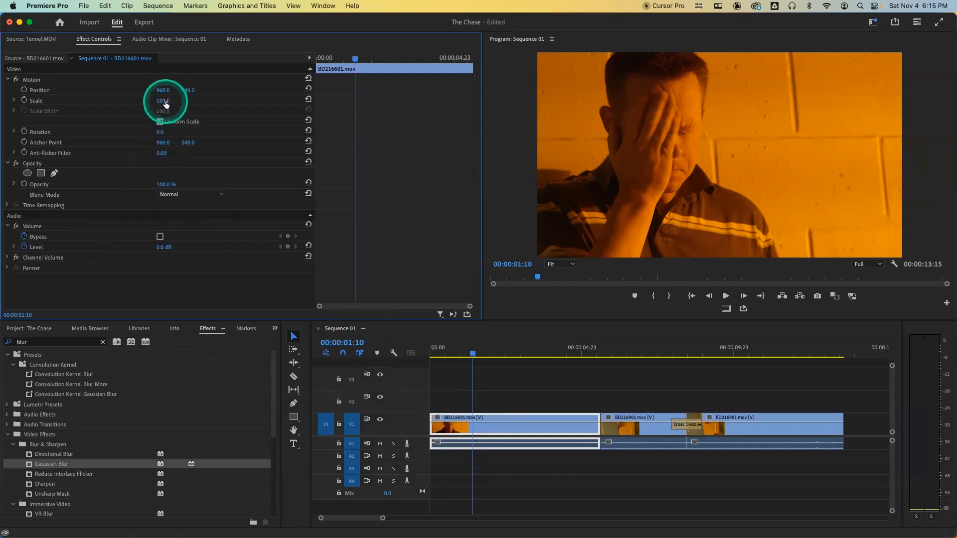
# - Set the first clip's scale to 113 and try adjusting its audio level
pyautogui.moveTo(166, 103); pyautogui.dragTo(172, 103)
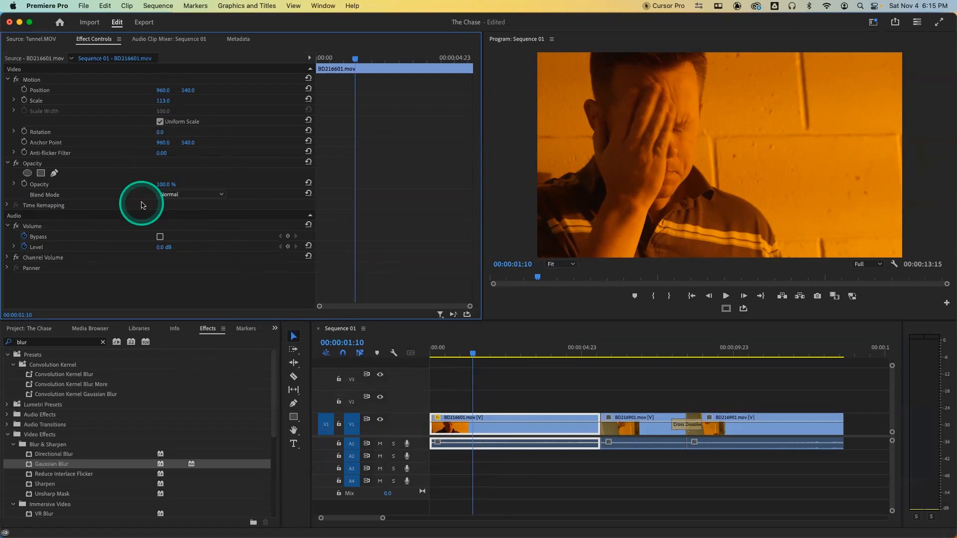
pyautogui.moveTo(161, 247); pyautogui.dragTo(167, 246)
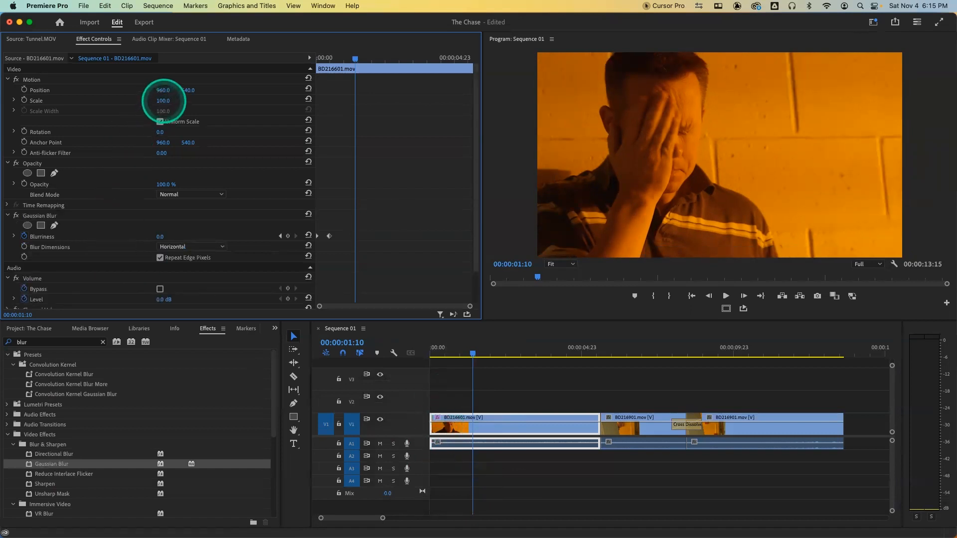
# - Set the first clip's scale to 119 and examine its effect badge on the timeline
pyautogui.moveTo(163, 101); pyautogui.dragTo(173, 100)
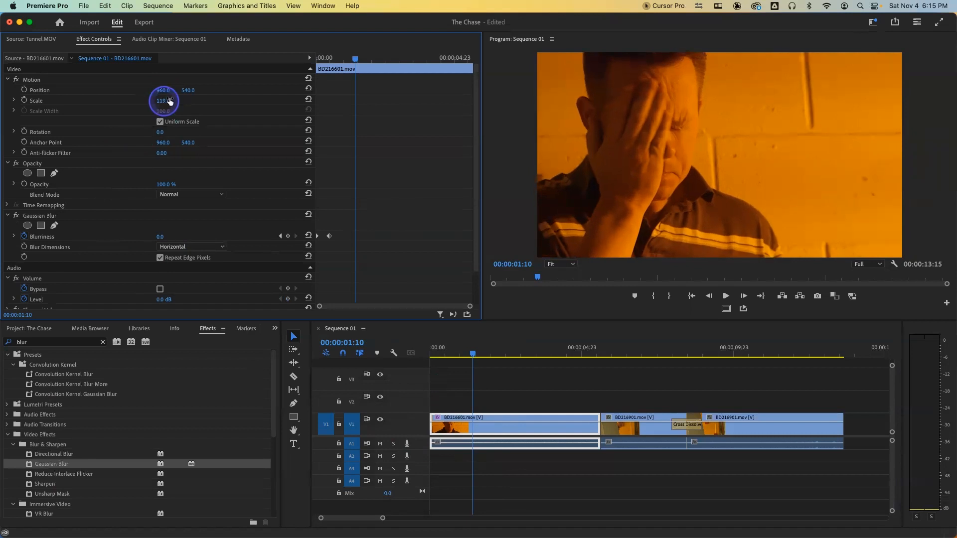
pyautogui.hotkey('ctrl', 'alt', 'm')
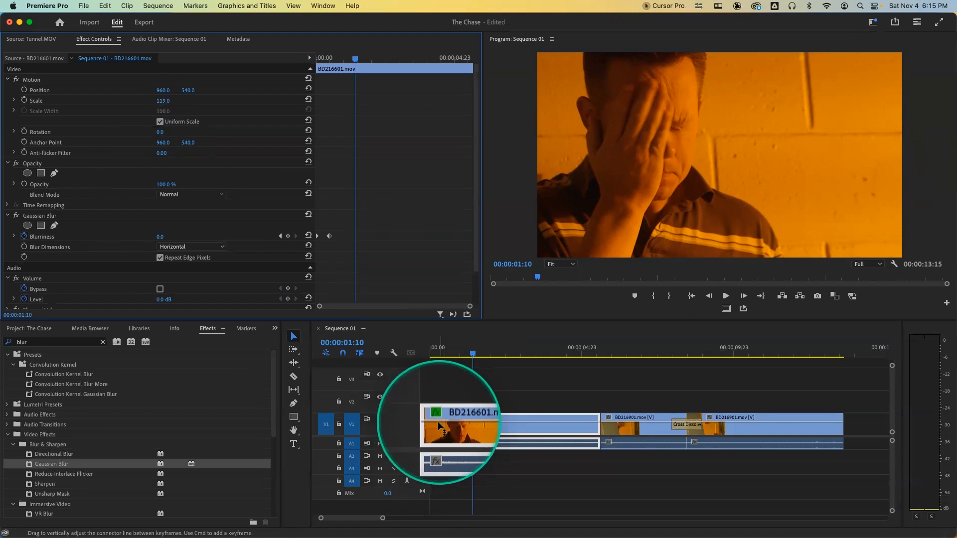
pyautogui.hotkey('ctrl', 'alt', 'm')
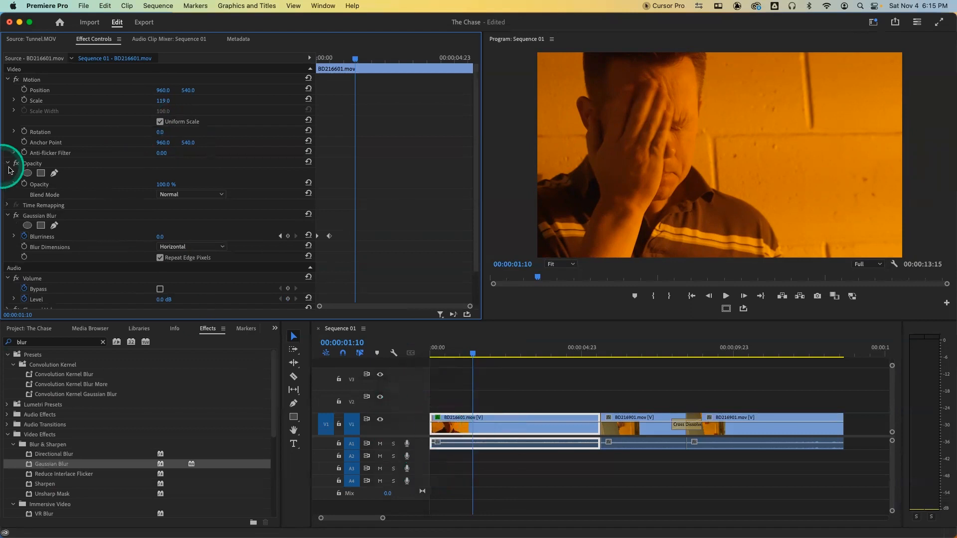
# - Examine the first clip's Gaussian Blur effect and its scale value up close
pyautogui.click(41, 217)
pyautogui.hotkey('ctrl', 'alt', 'm')
pyautogui.hotkey('ctrl', 'alt', 'm')
pyautogui.hotkey('ctrl', 'alt', 'm')
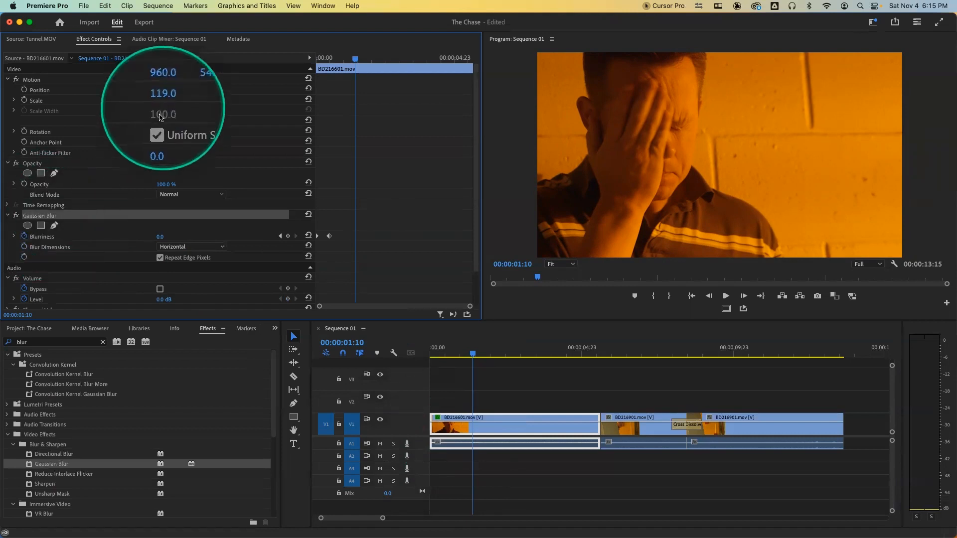
pyautogui.hotkey('ctrl', 'alt', 'm')
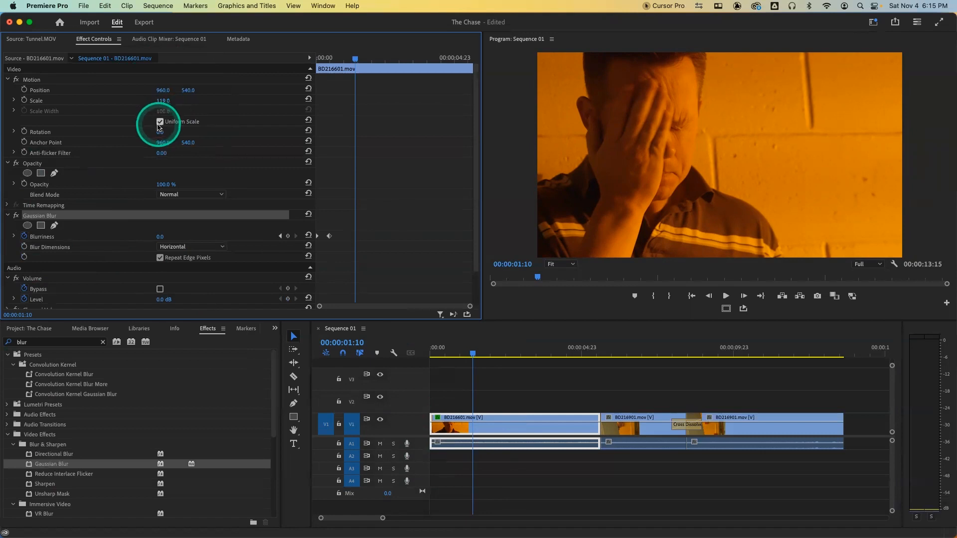
# - Reset the first clip's scale to its default
pyautogui.click(309, 101)
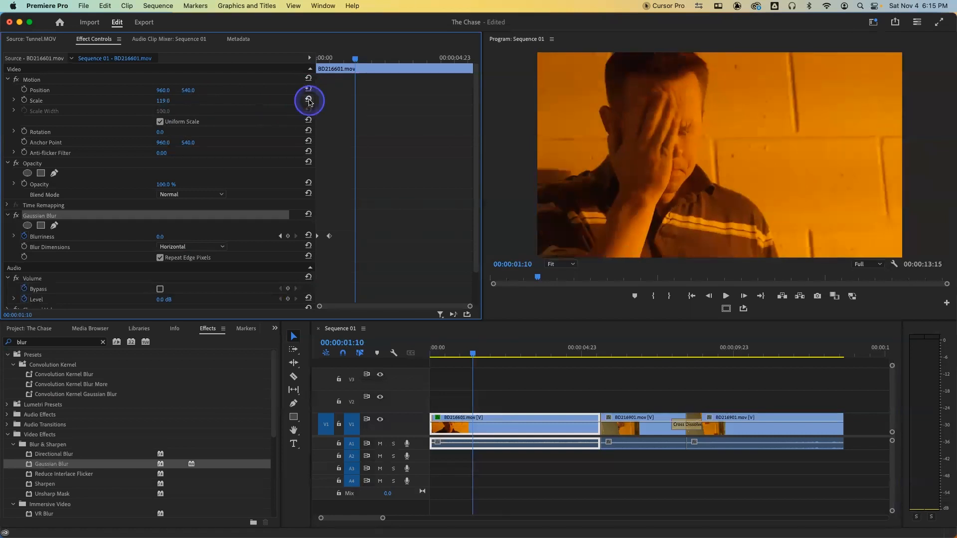
pyautogui.rightClick(439, 427)
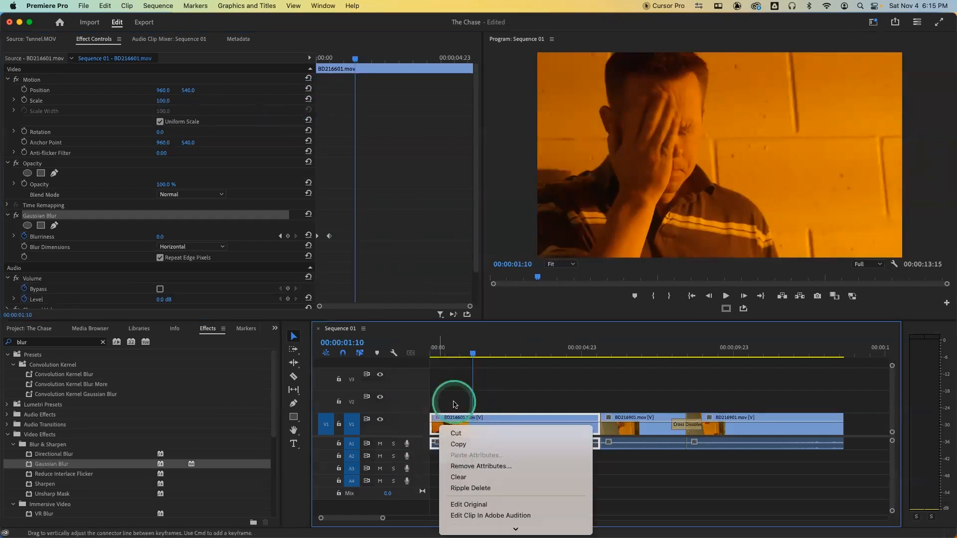
pyautogui.click(461, 355)
# - Set the Gaussian Blur blurriness at the first clip's opening keyframe to 200 and preview it from the start
pyautogui.moveTo(462, 355); pyautogui.dragTo(418, 354)
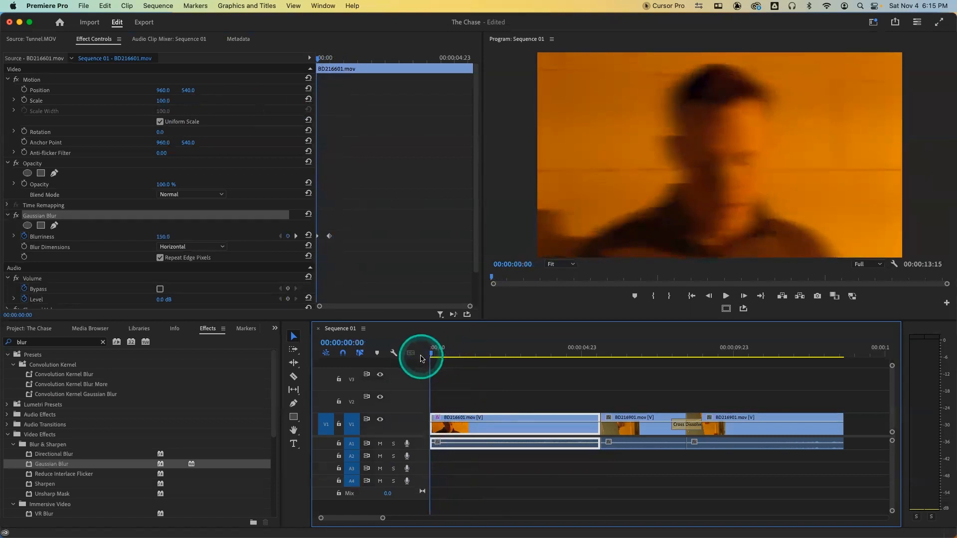
pyautogui.click(173, 238)
pyautogui.write('200')
pyautogui.press('Return')
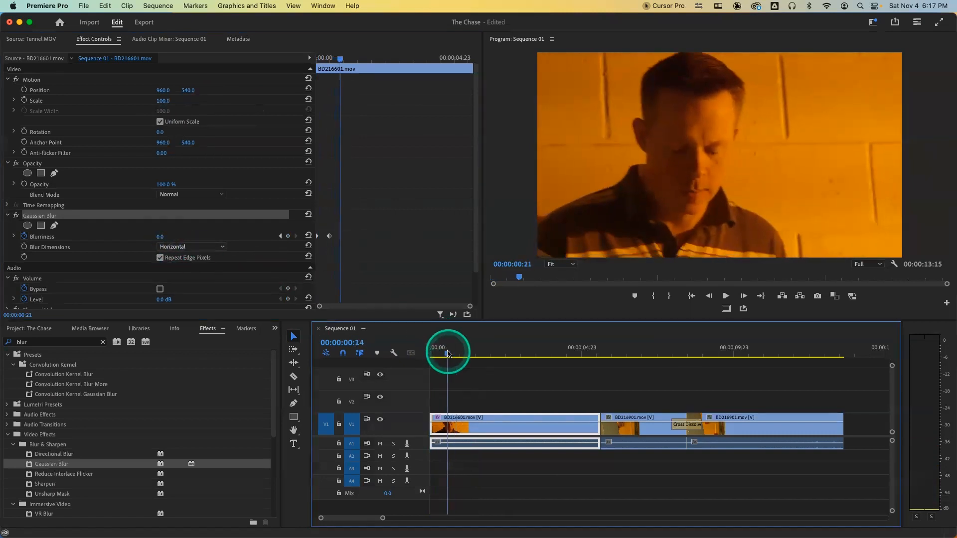
pyautogui.click(406, 351)
pyautogui.press('Home')
pyautogui.press('space')
# - Change the Gaussian Blur dimensions to Horizontal and Vertical and play the opening to preview the blur
pyautogui.click(192, 247)
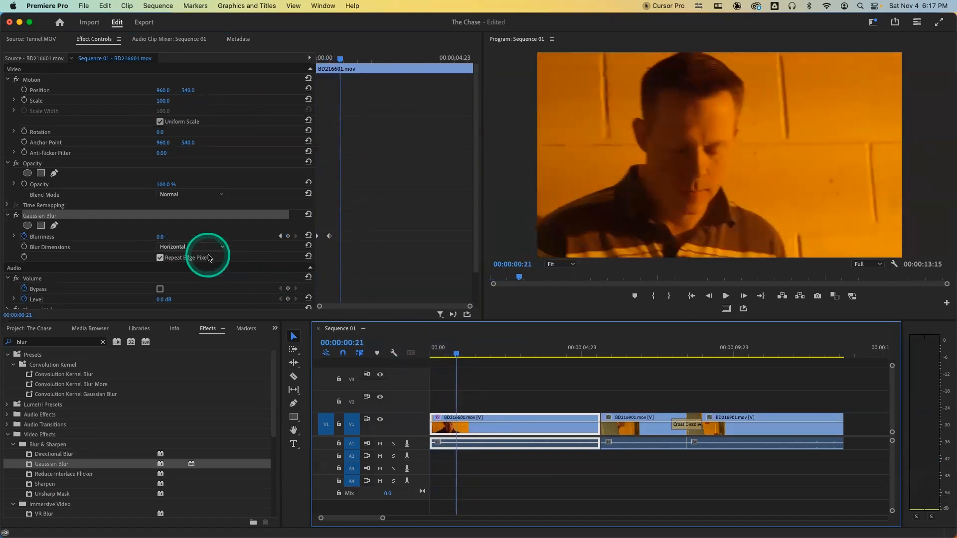
pyautogui.click(197, 249)
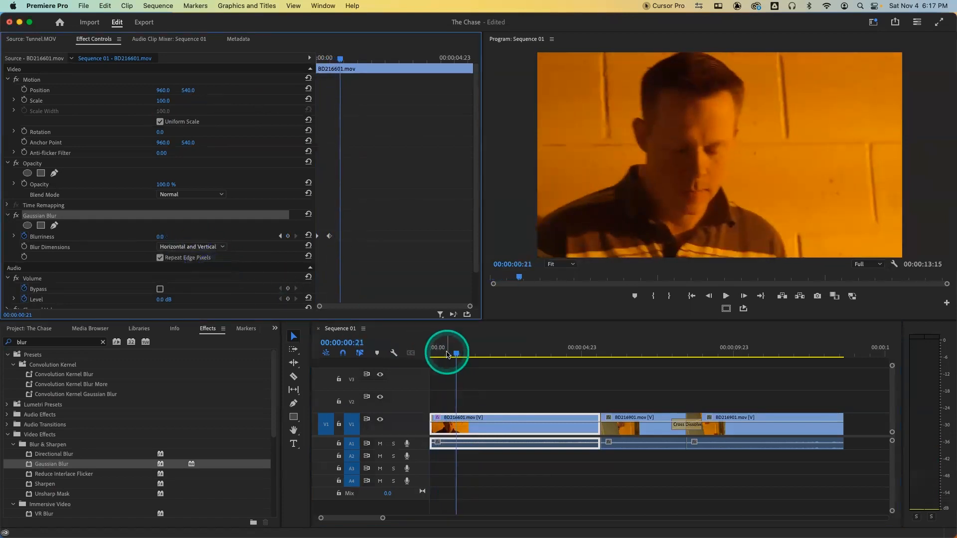
pyautogui.moveTo(456, 352); pyautogui.dragTo(413, 352)
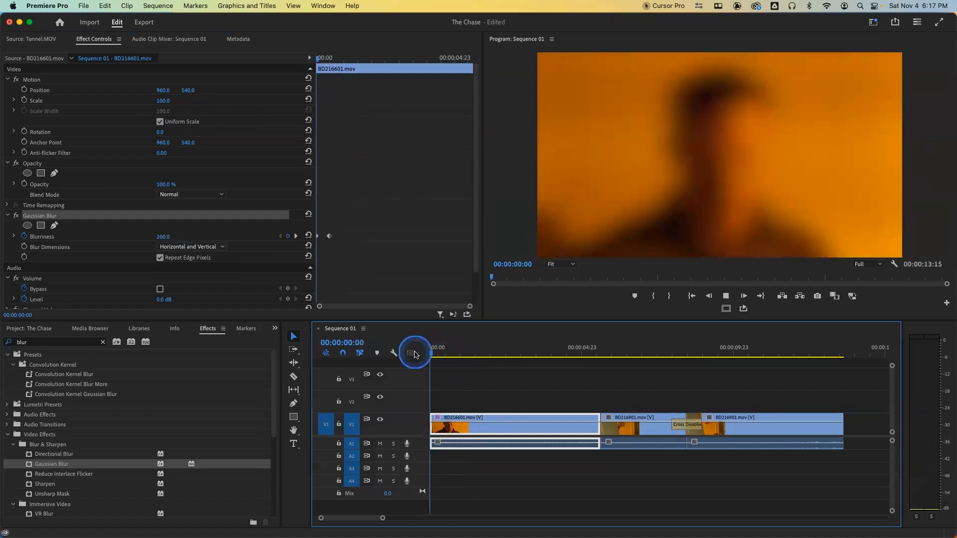
pyautogui.press('space')
pyautogui.moveTo(441, 351); pyautogui.dragTo(406, 347)
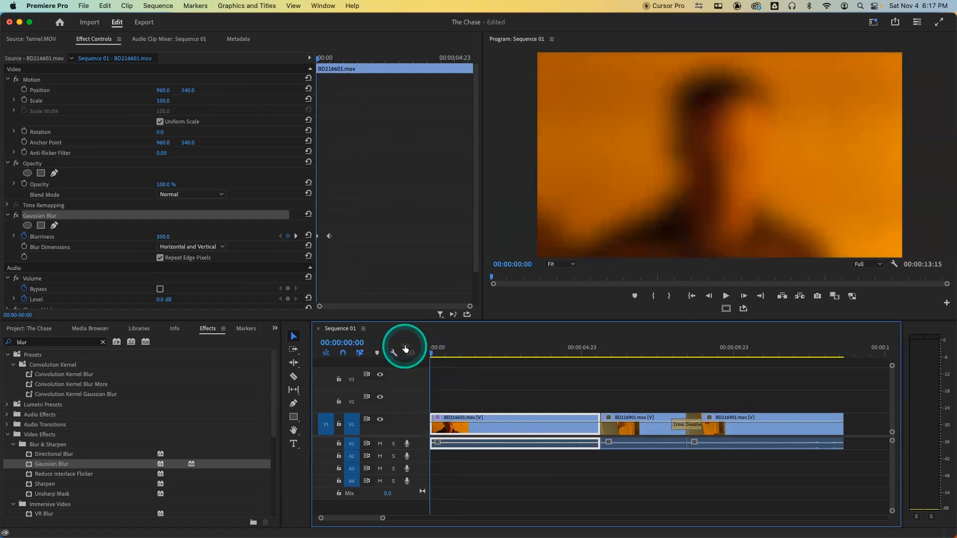
# - Clear the effects search and start a preset from the first clip's Gaussian Blur, naming it "Gaussian to Clean .5"
pyautogui.click(103, 342)
pyautogui.rightClick(44, 217)
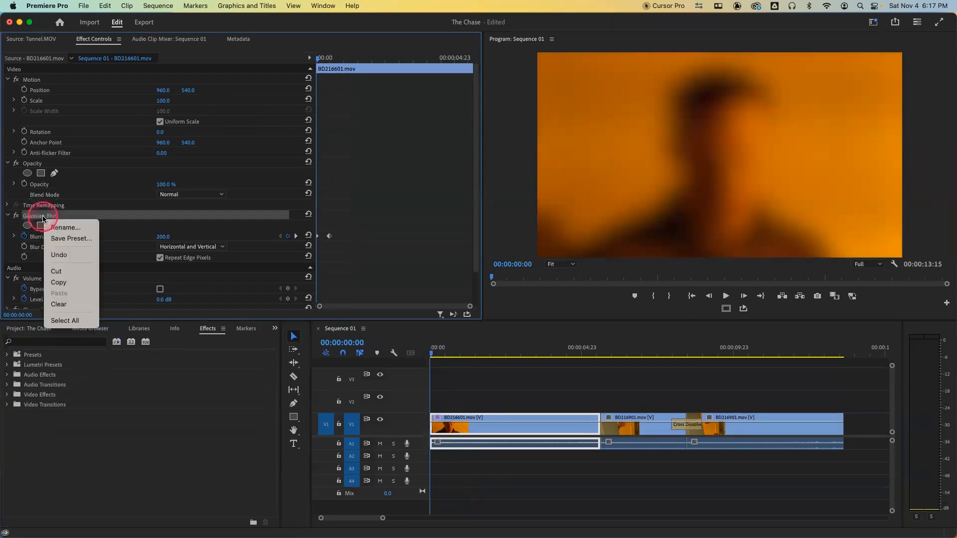
pyautogui.click(73, 238)
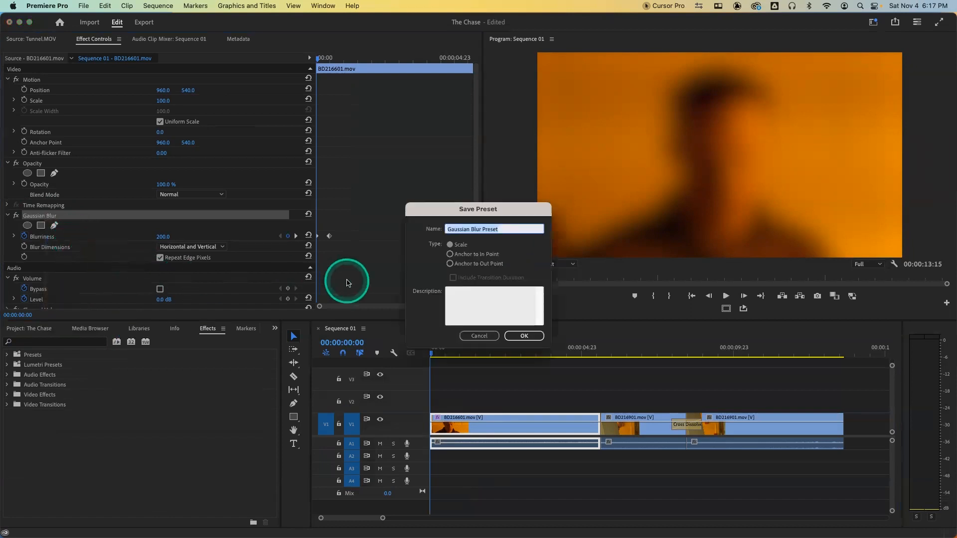
pyautogui.write('Gaussian to')
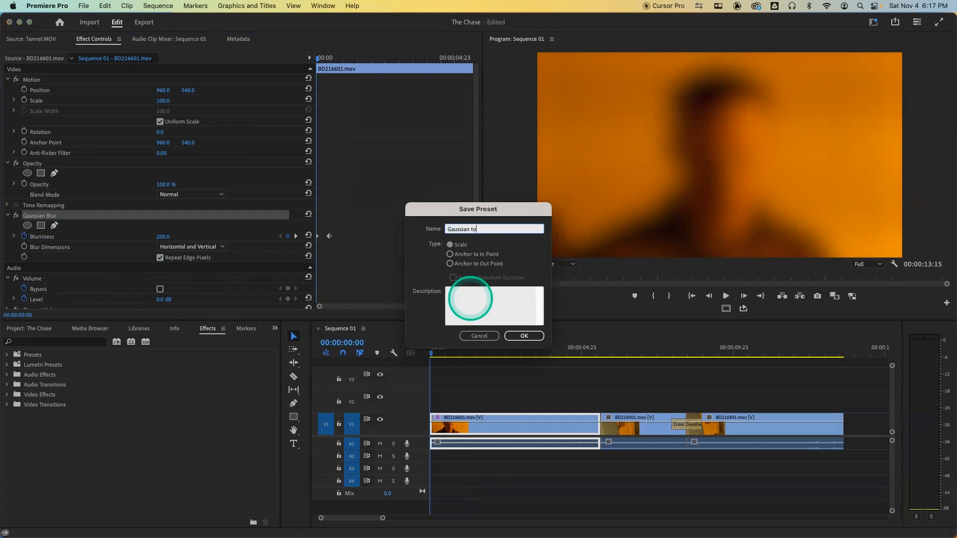
pyautogui.write(' Clean .5')
# - Save the preset, described as "This effect will transition from a 200 H &V blur to 0 over a half second. Much like a camera focusing up."
pyautogui.click(471, 301)
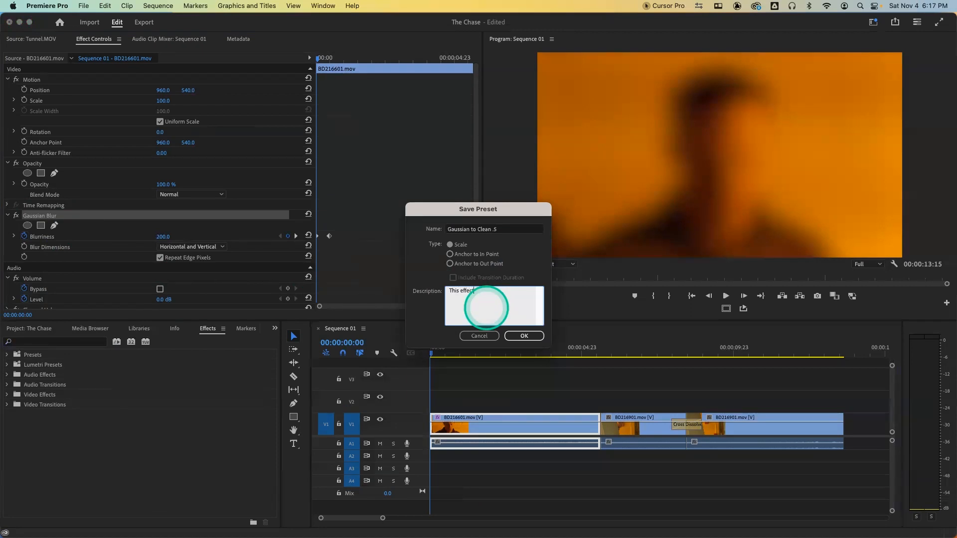
pyautogui.write('This effect will trans')
pyautogui.write('ition from a 300')
pyautogui.write('to')
pyautogui.write(' 0')
pyautogui.write(' over a hal')
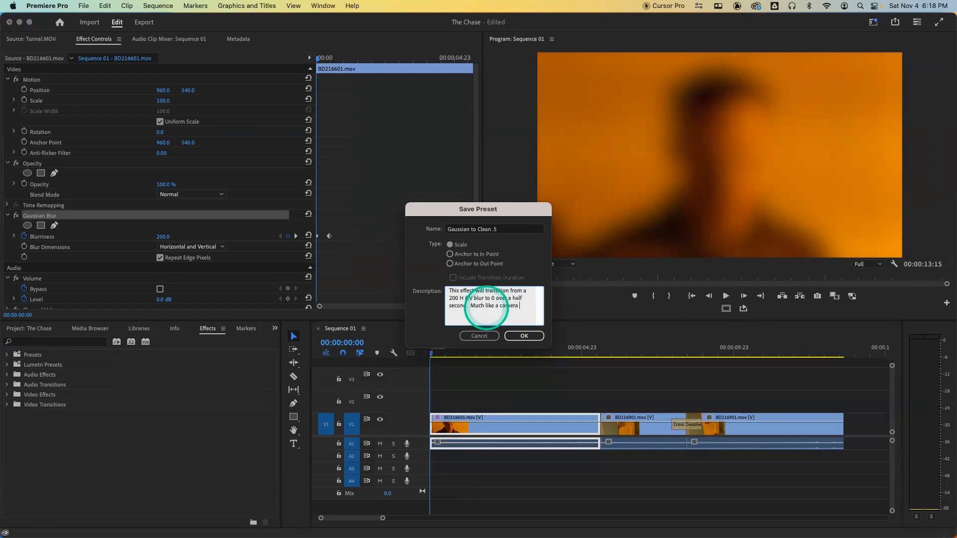
pyautogui.write('focusing up.')
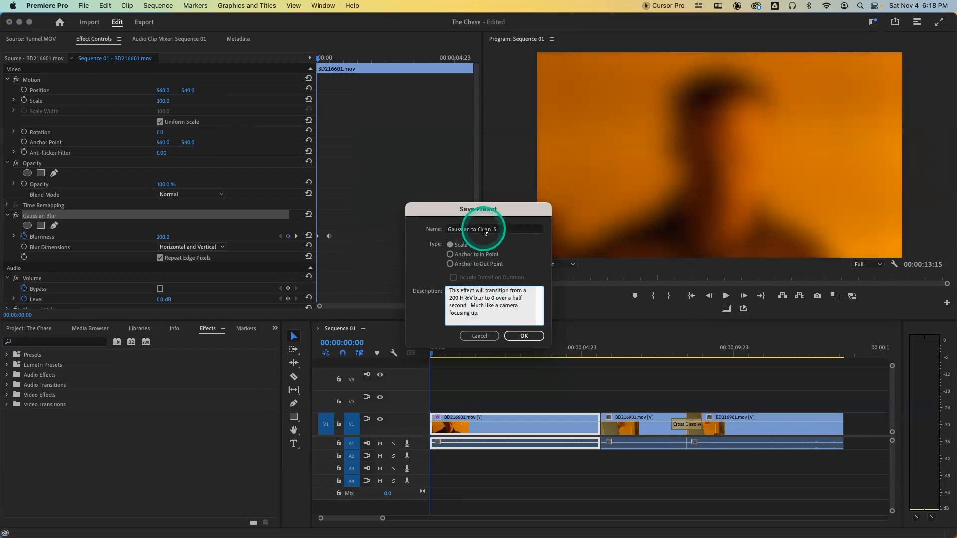
pyautogui.click(535, 341)
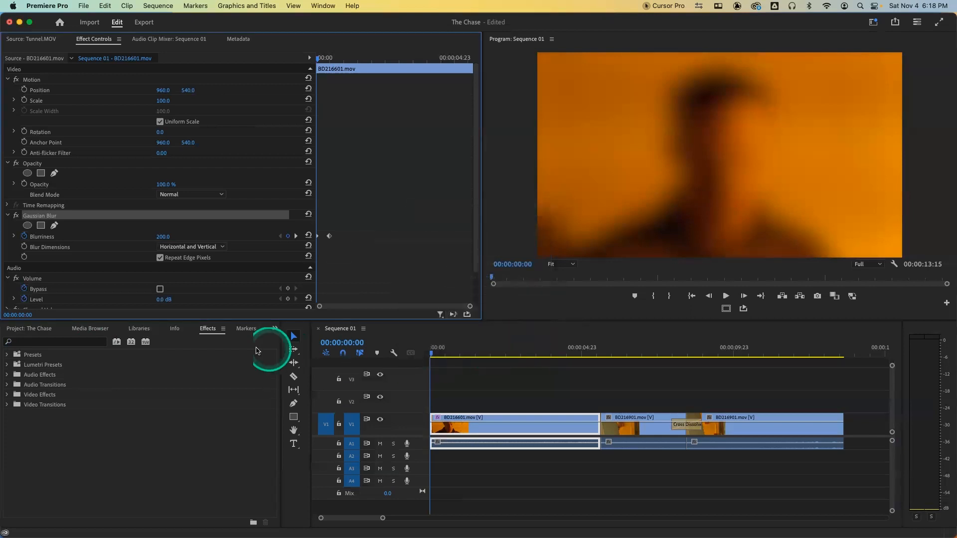
# - Find Gaussian to Clean .5 among the effect presets and review its properties and available preset commands
pyautogui.click(8, 355)
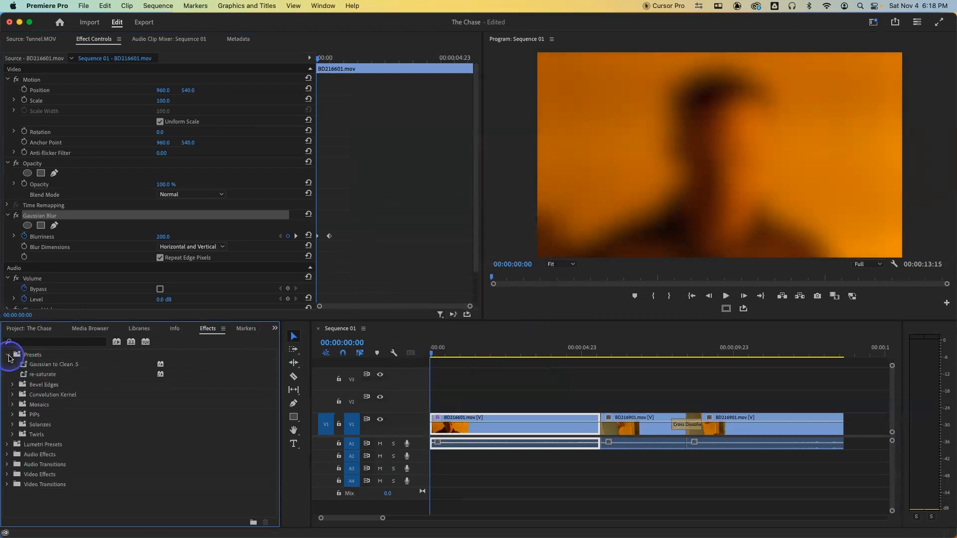
pyautogui.click(55, 369)
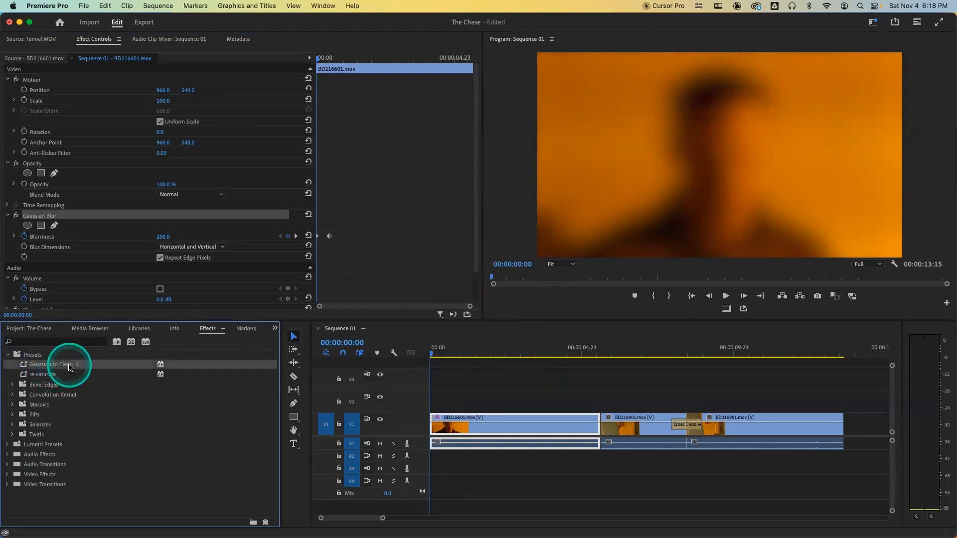
pyautogui.rightClick(67, 366)
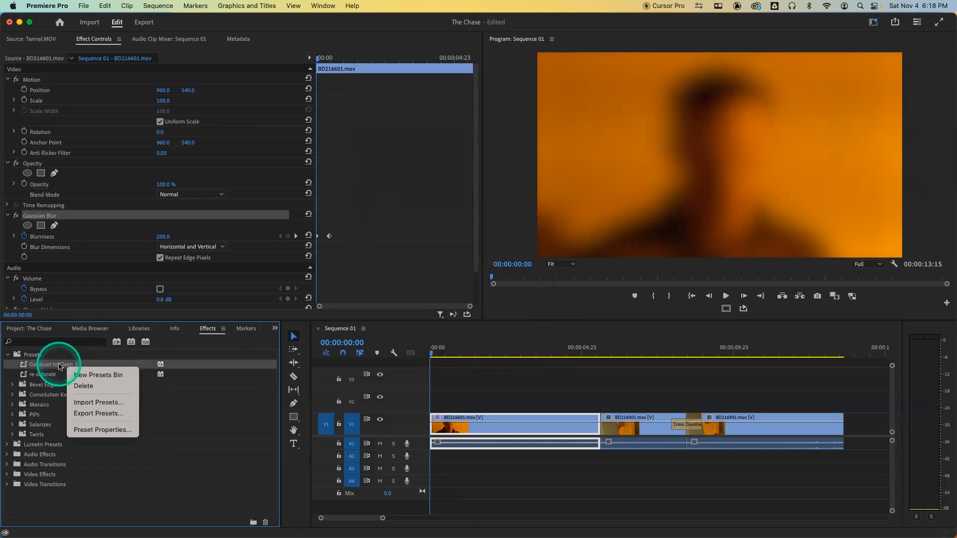
pyautogui.click(115, 430)
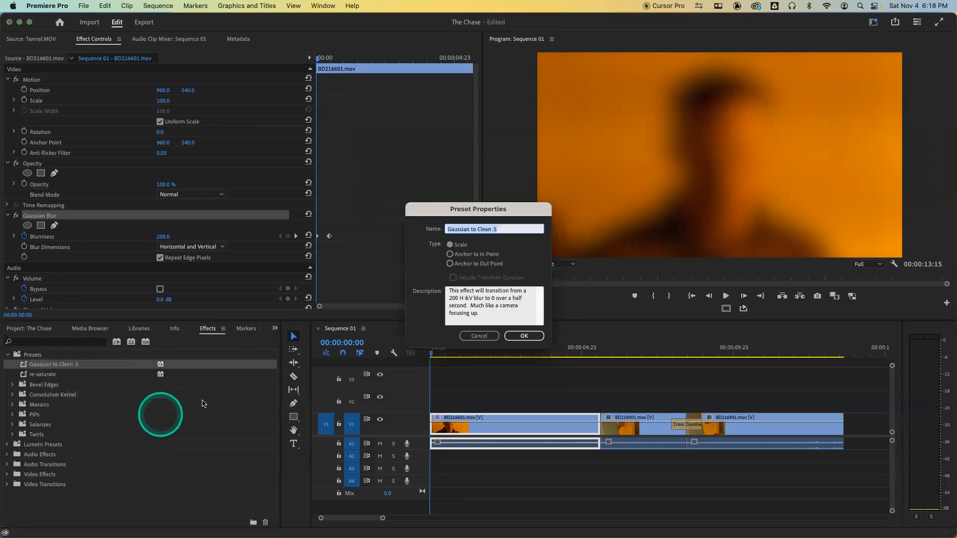
pyautogui.click(524, 336)
pyautogui.rightClick(52, 367)
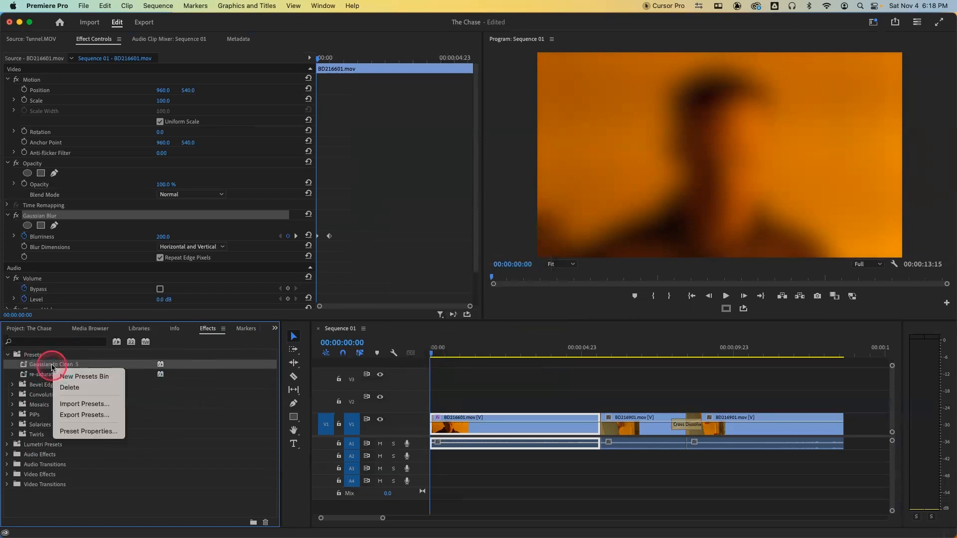
pyautogui.click(159, 423)
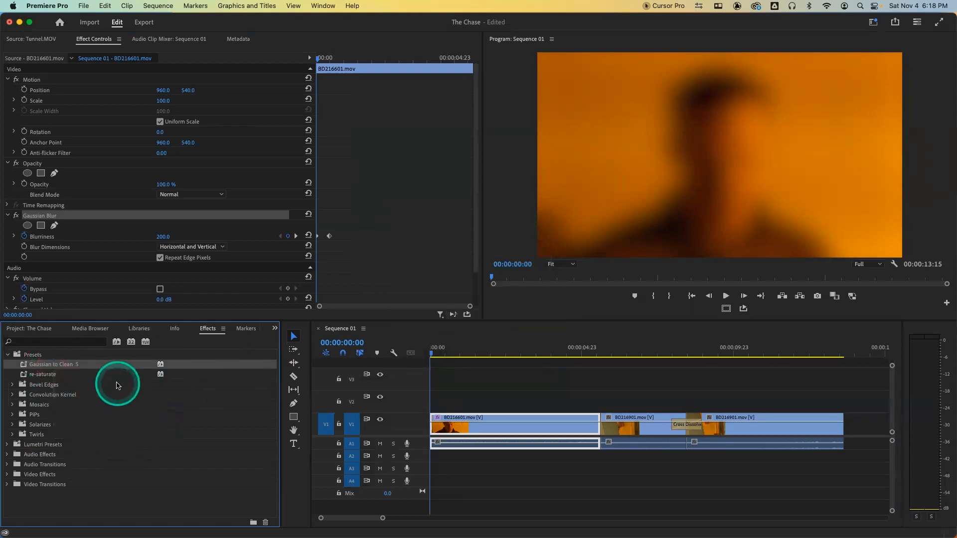
# - Apply the Gaussian to Clean .5 preset to the second clip and play from its start to preview the blur clearing
pyautogui.moveTo(620, 354); pyautogui.dragTo(604, 356)
pyautogui.moveTo(37, 364); pyautogui.dragTo(642, 431)
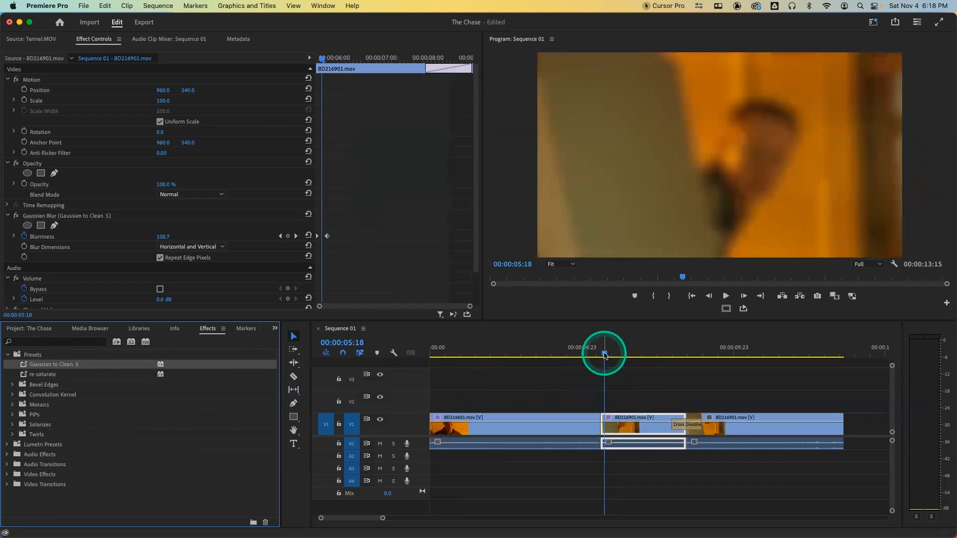
pyautogui.moveTo(605, 354); pyautogui.dragTo(601, 355)
pyautogui.press('space')
pyautogui.click(518, 384)
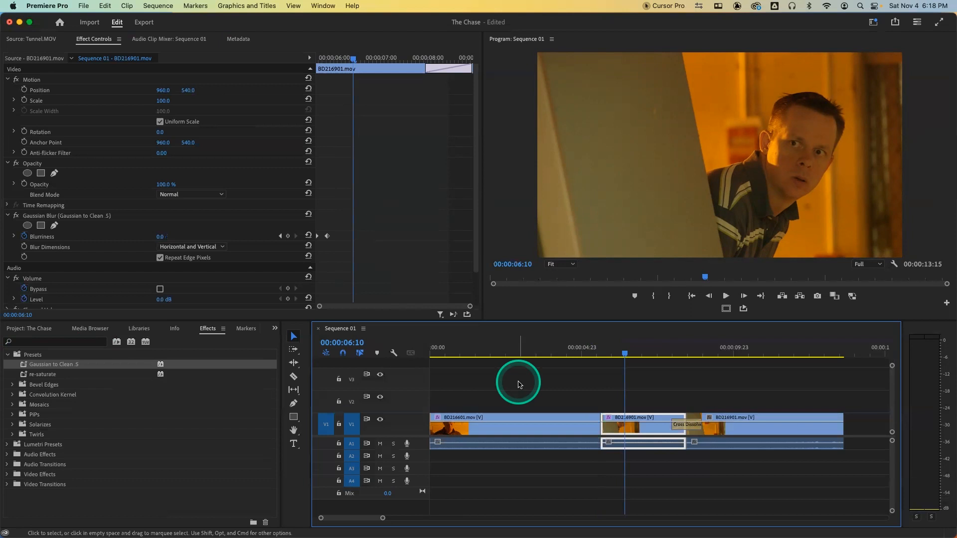
# - Export the Gaussian to Clean .5 preset to the Desktop as a Premiere Pro Filter Preset file named "Gaussian to Clean"
pyautogui.rightClick(66, 367)
pyautogui.click(94, 416)
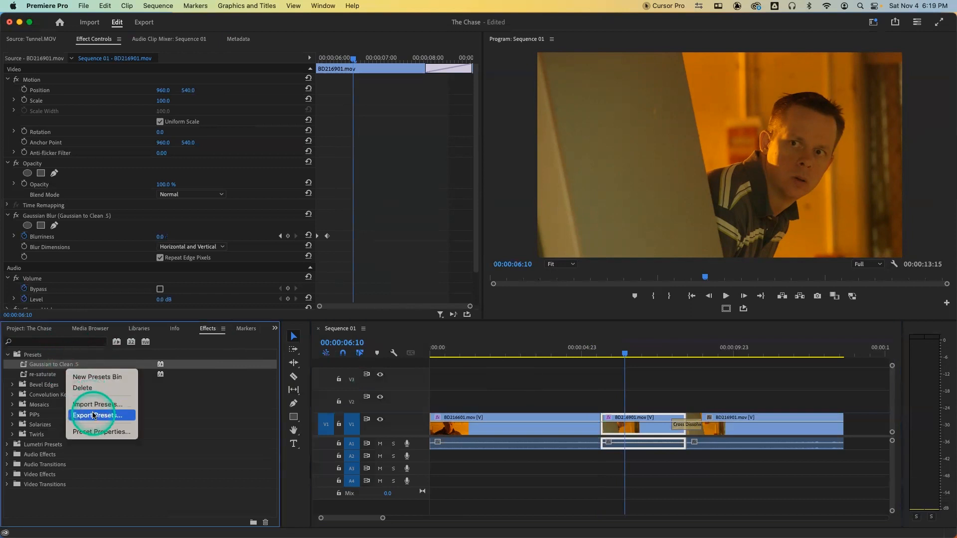
pyautogui.click(97, 378)
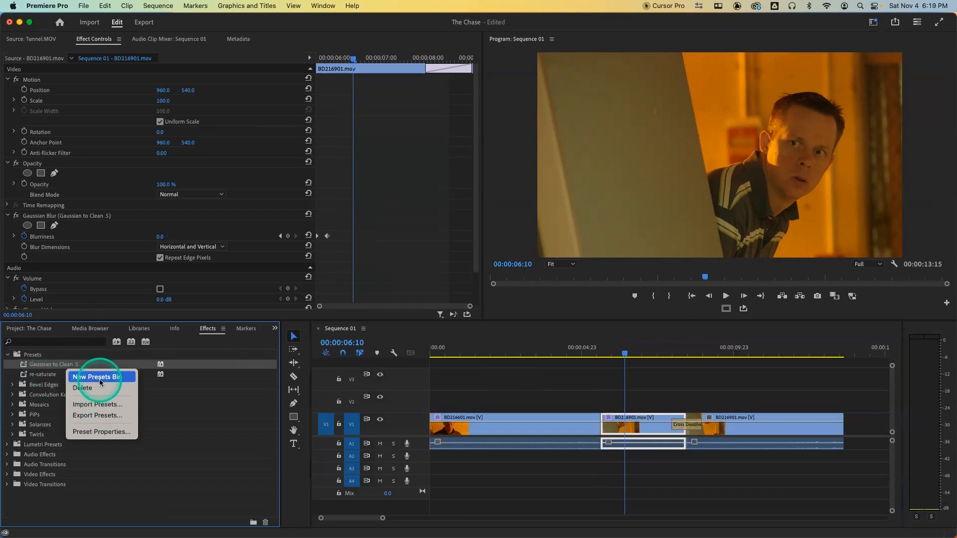
pyautogui.click(109, 417)
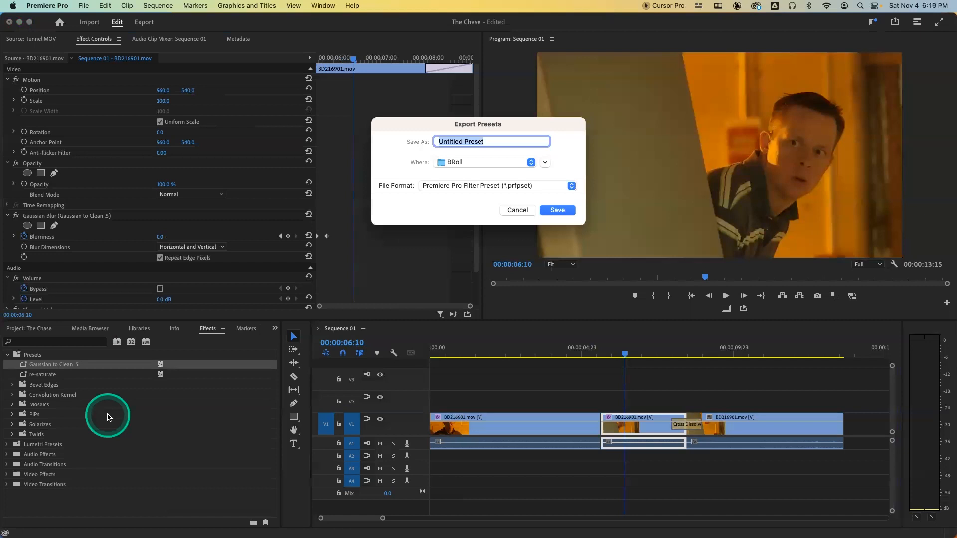
pyautogui.click(474, 171)
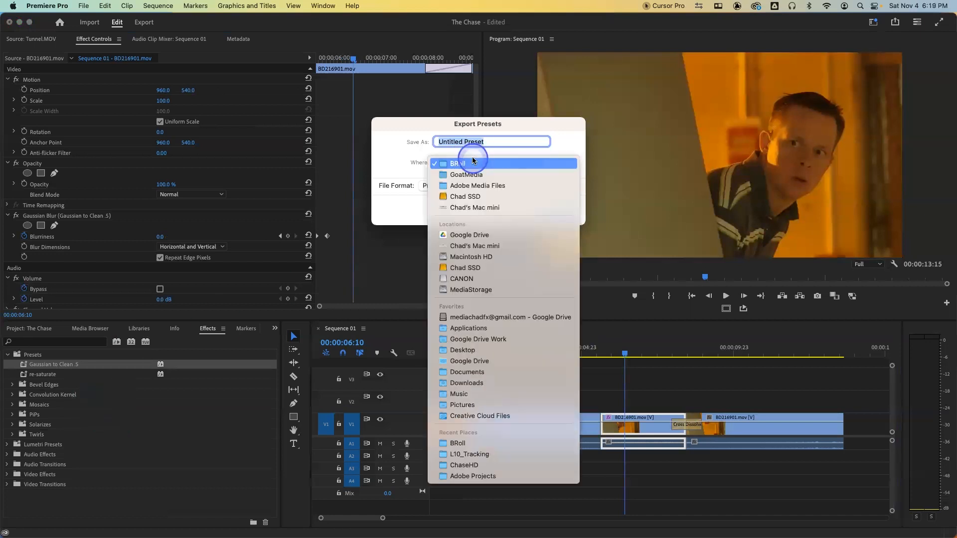
pyautogui.click(486, 355)
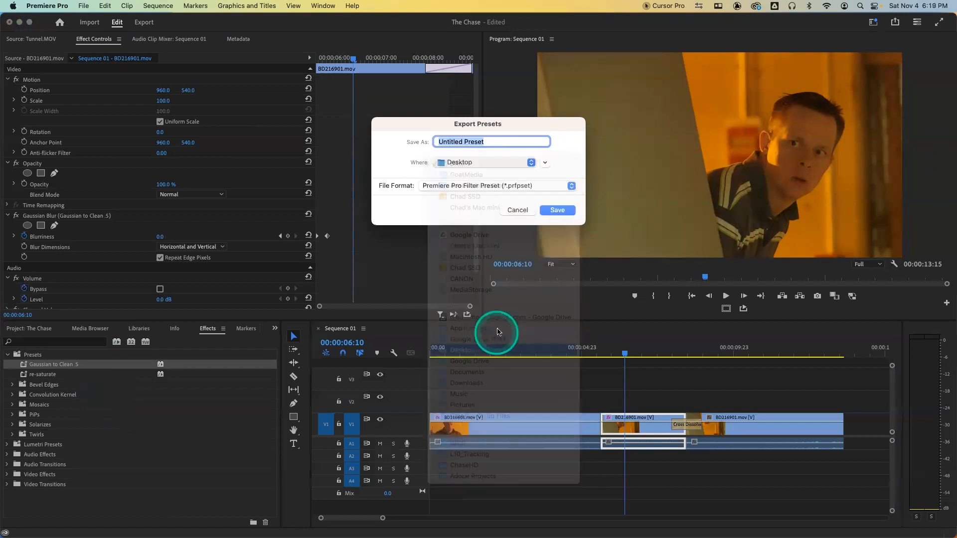
pyautogui.write('G')
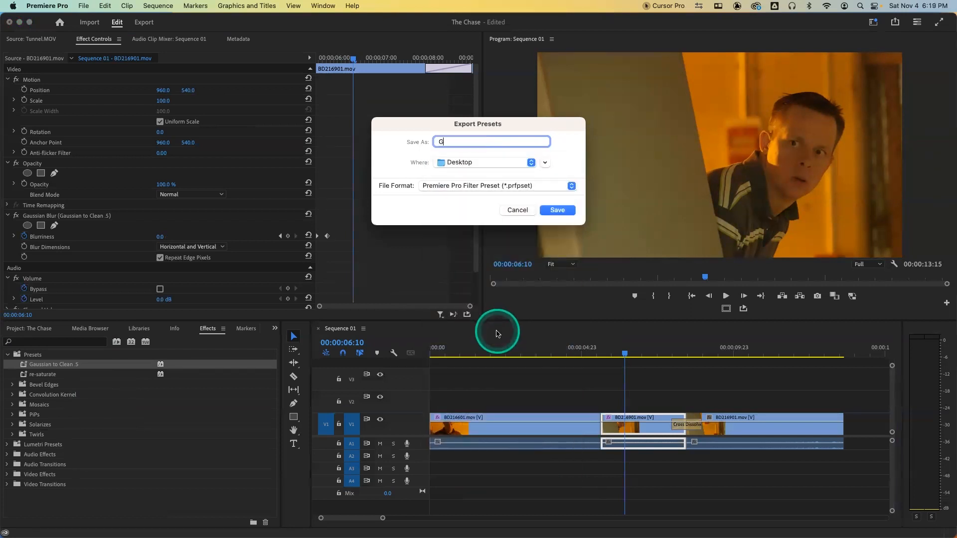
pyautogui.write('aussian to Clean')
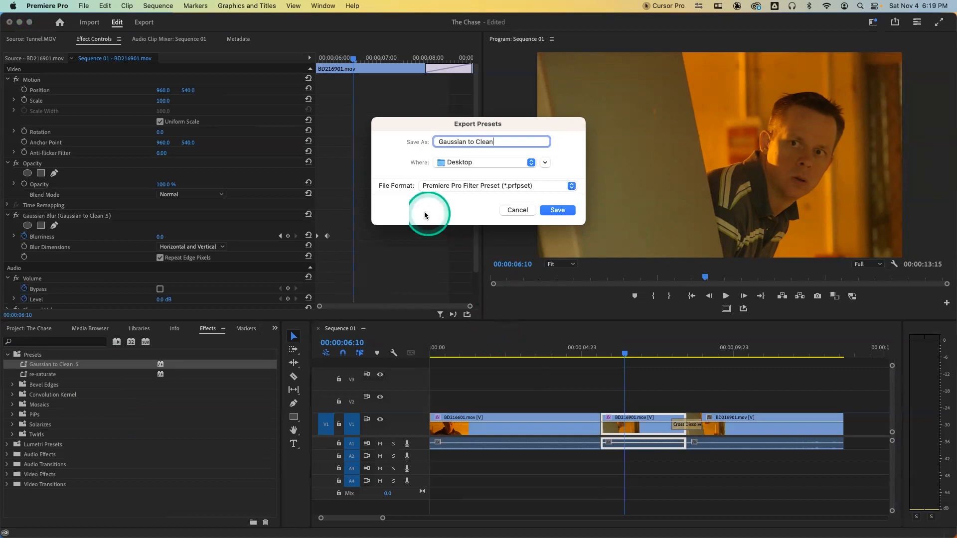
pyautogui.click(559, 210)
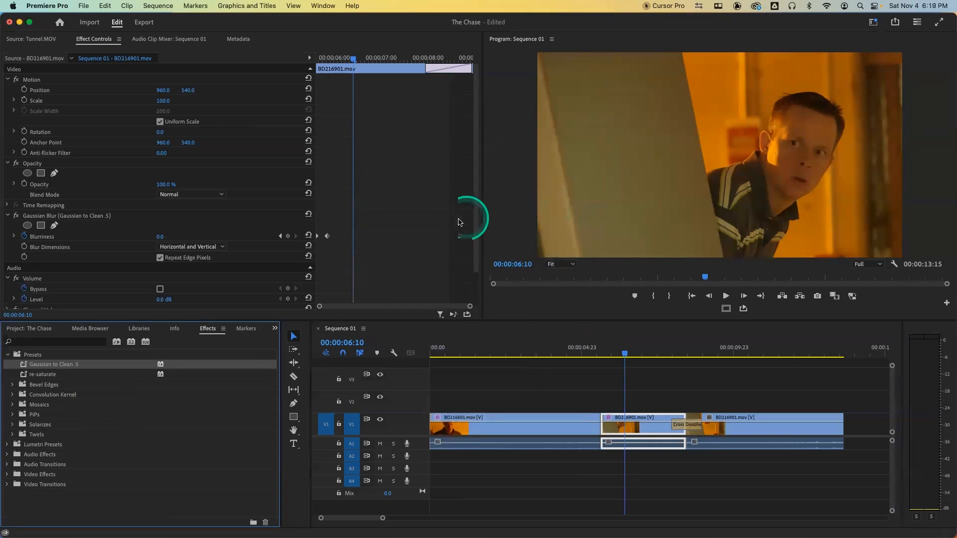
# - Switch to Finder, locate Gaussian to Clean.prfpset on the Desktop by sorting on date modified, and close the window
pyautogui.moveTo(203, 532)
pyautogui.click(88, 518)
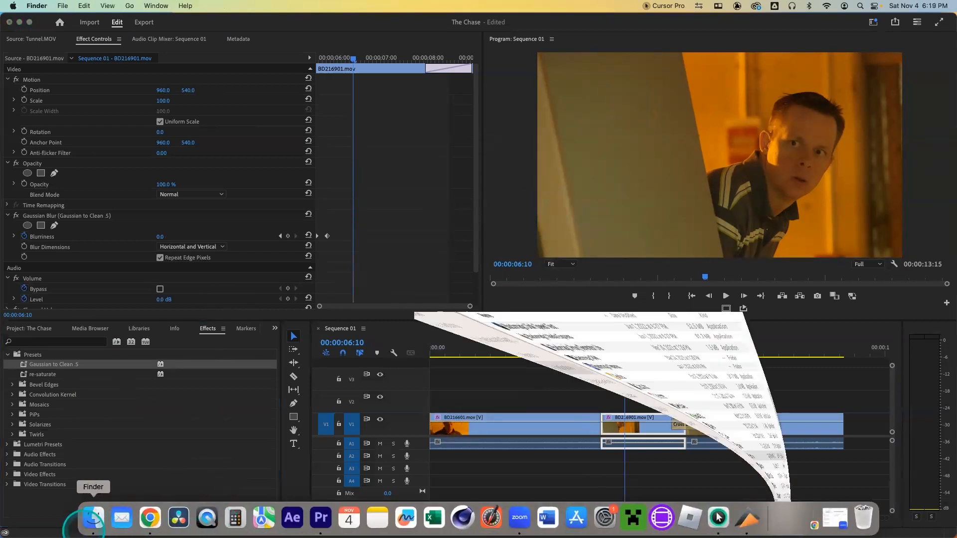
pyautogui.click(214, 288)
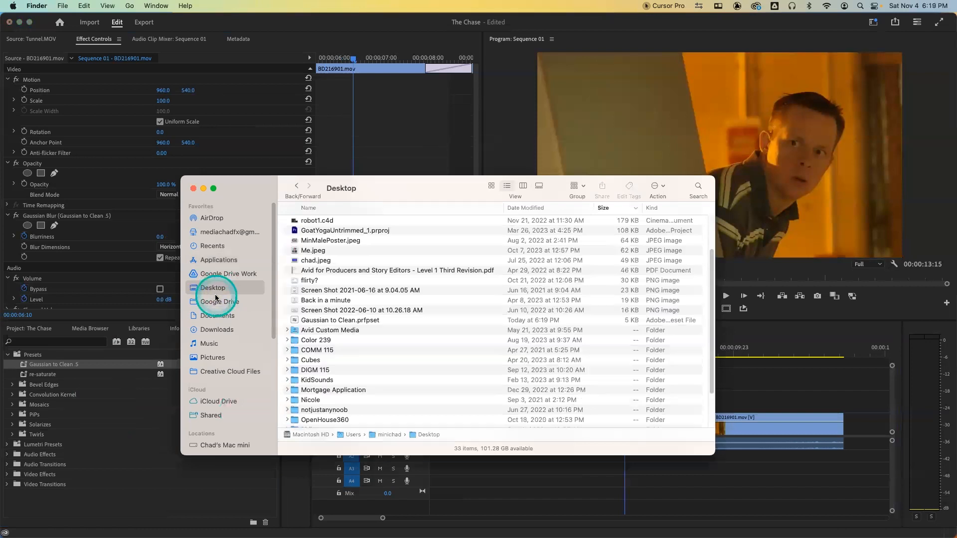
pyautogui.click(559, 209)
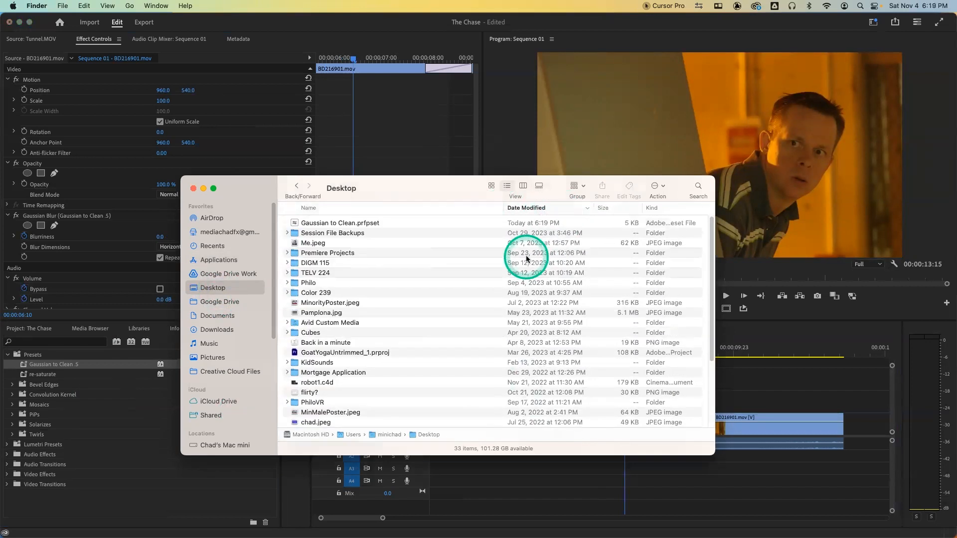
pyautogui.click(326, 223)
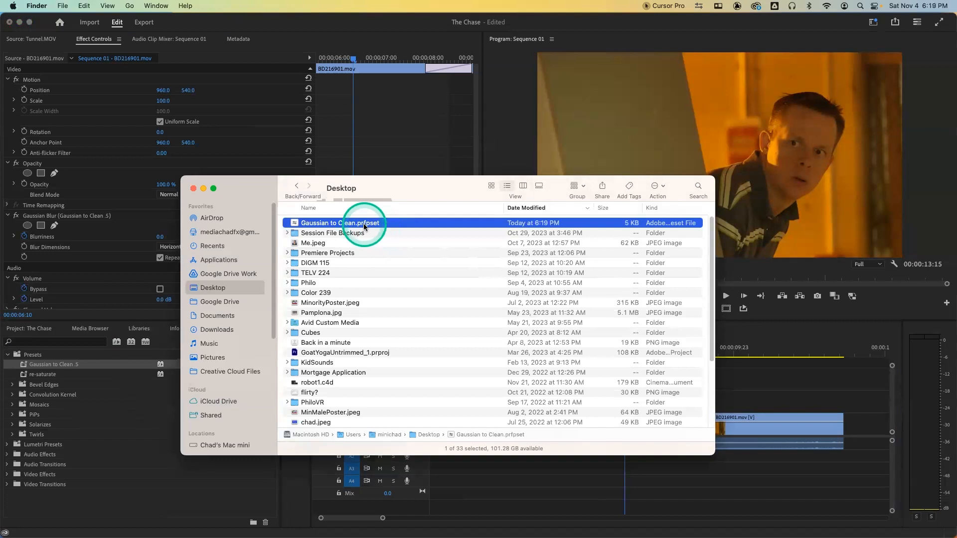
pyautogui.click(193, 189)
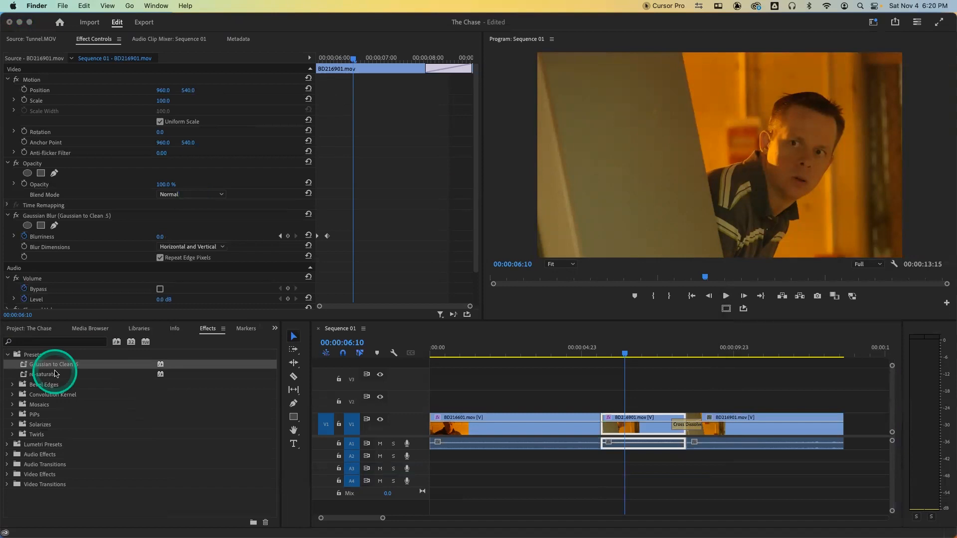
# - Browse the Video Effects categories down to the end of the list and look inside the Utility folder
pyautogui.click(7, 474)
pyautogui.click(7, 474)
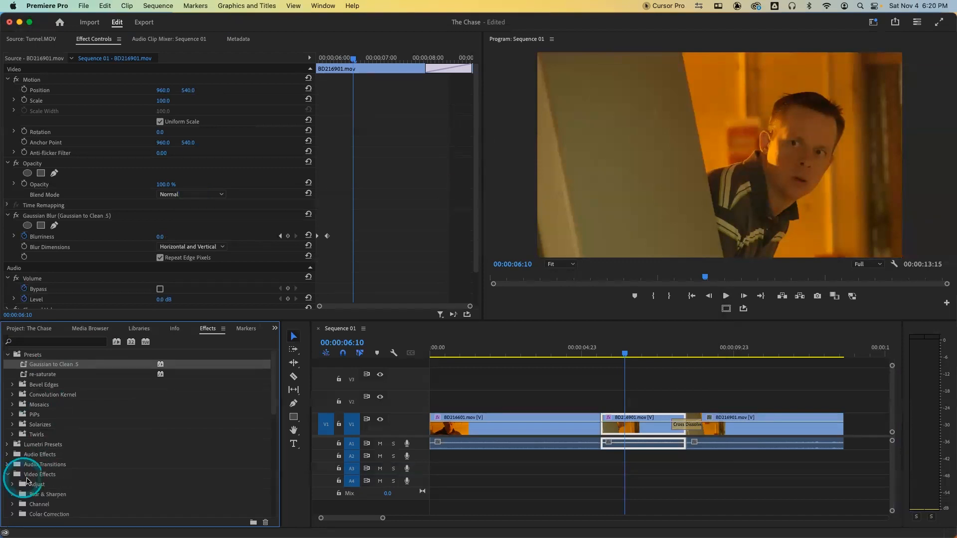
pyautogui.scroll(-7, 59, 495)
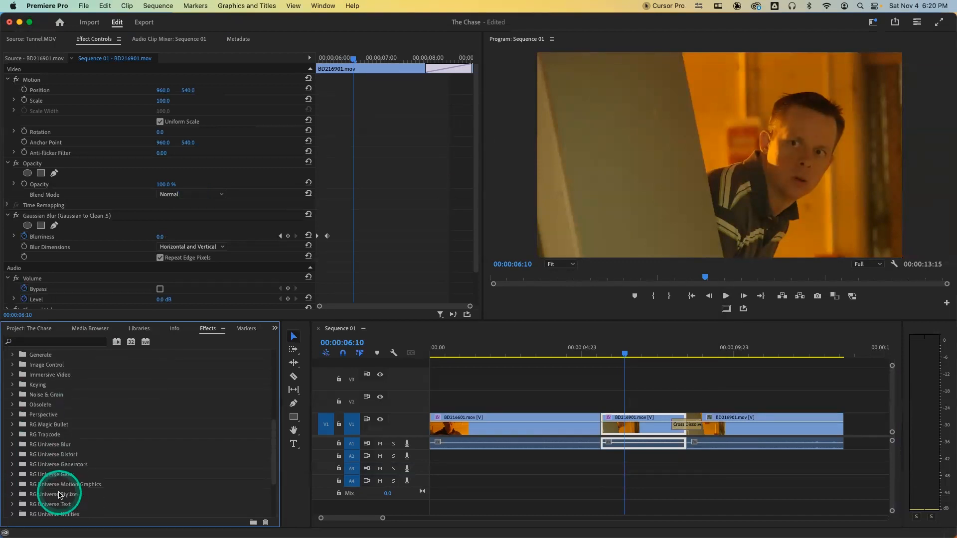
pyautogui.scroll(-3, 52, 471)
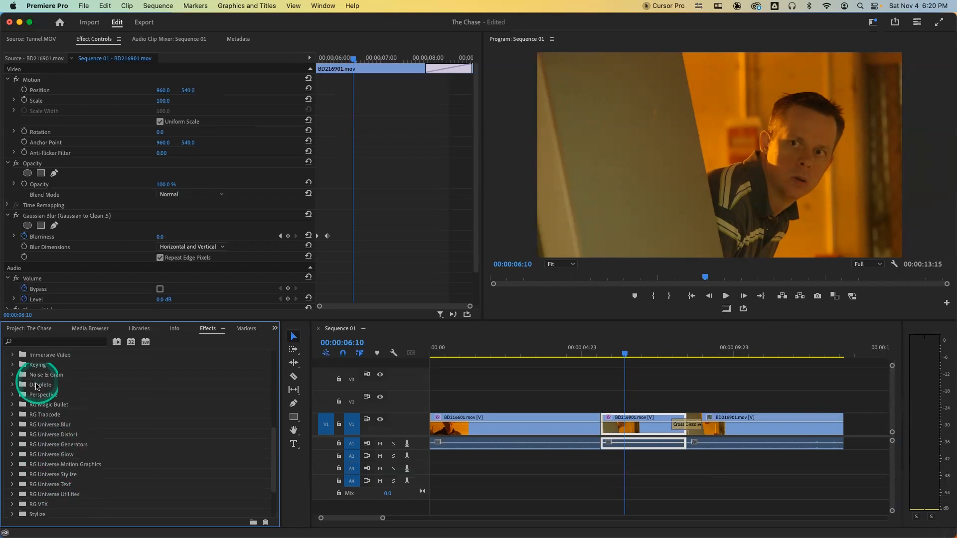
pyautogui.scroll(2, 40, 360)
pyautogui.click(40, 357)
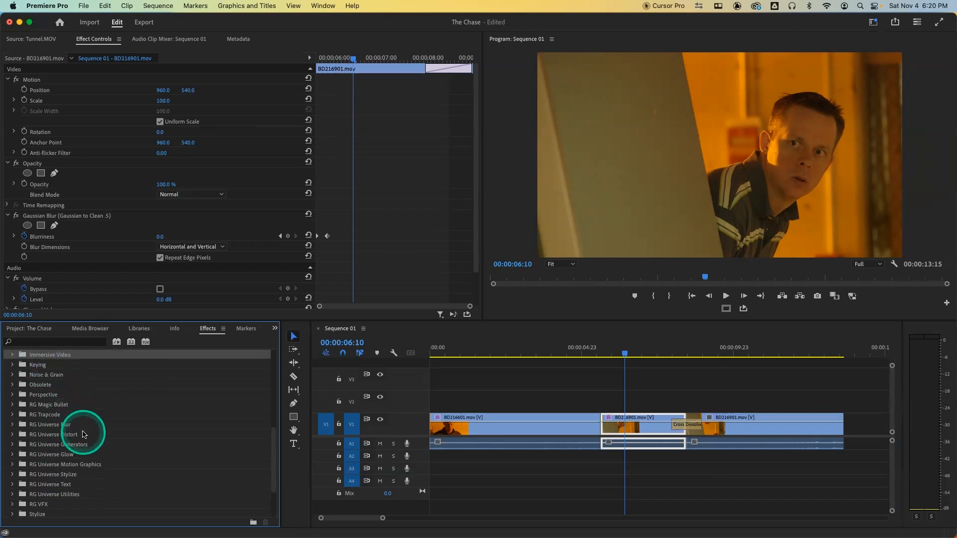
pyautogui.scroll(-3, 77, 423)
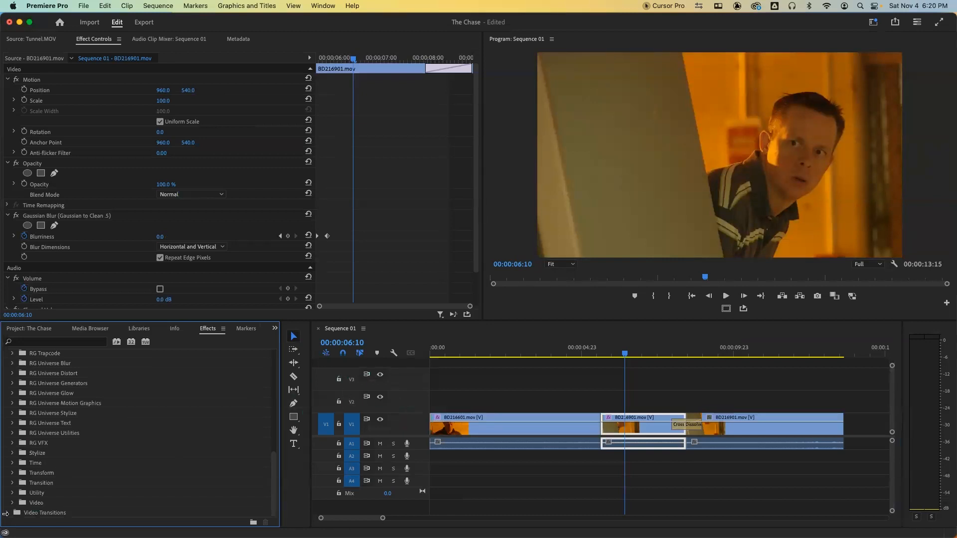
pyautogui.click(13, 493)
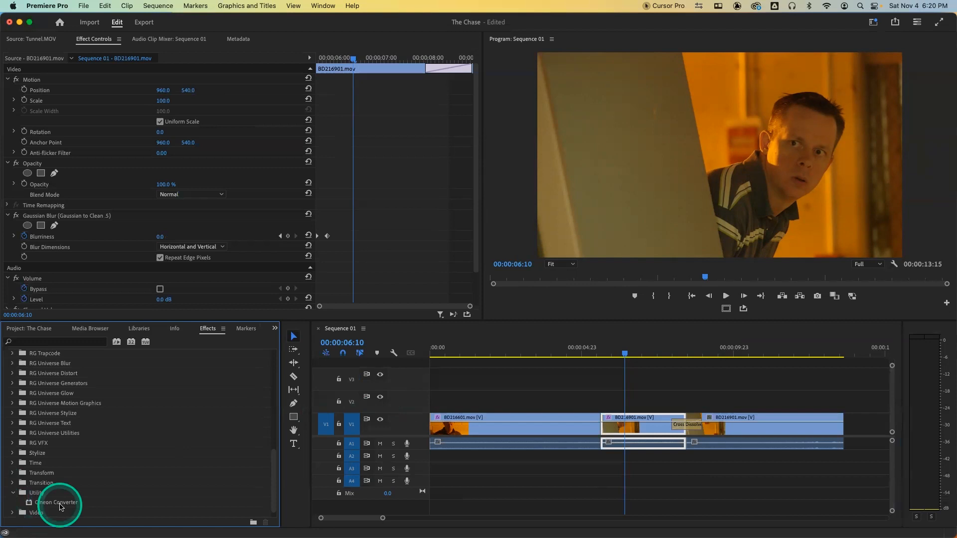